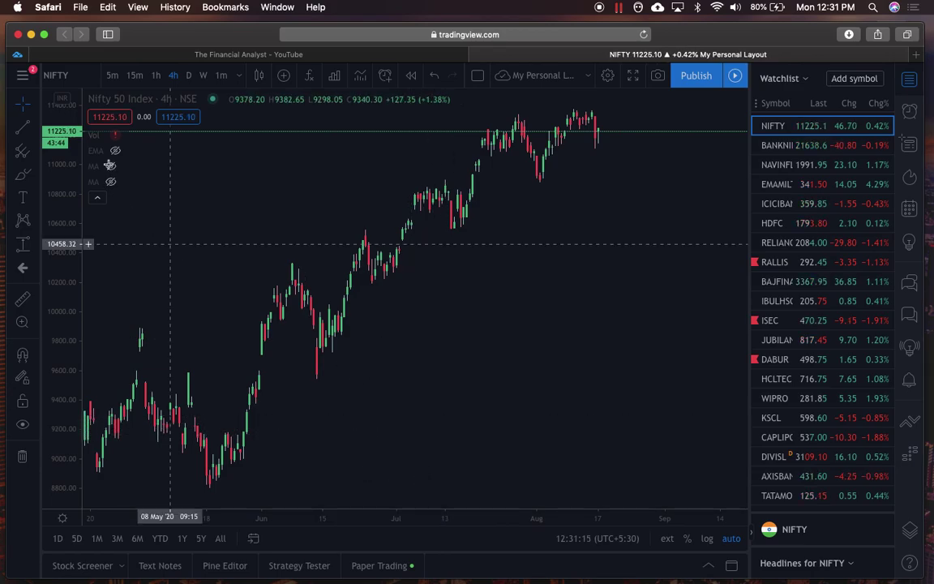
Step: Turn off the dark color theme and switch the chart template to the Light theme as well
click(22, 79)
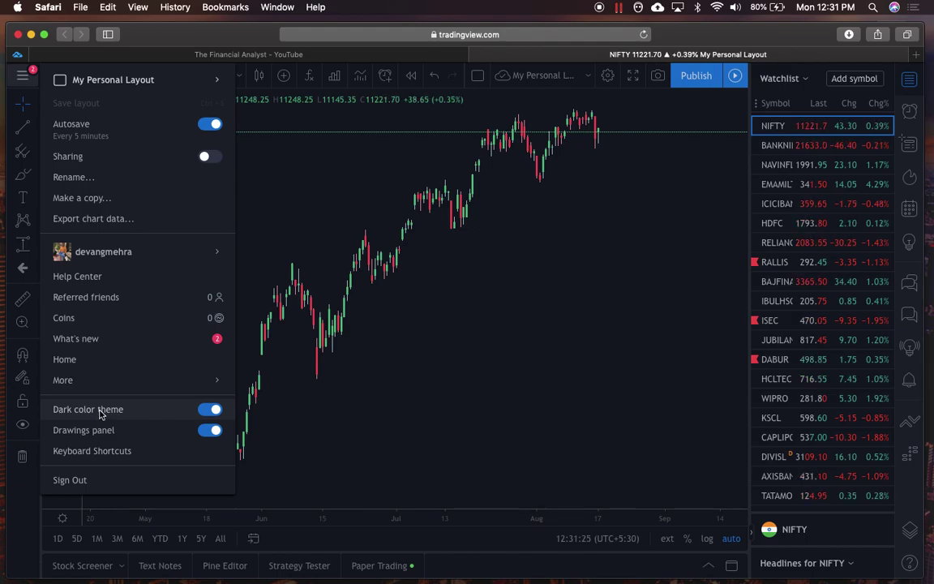
click(216, 412)
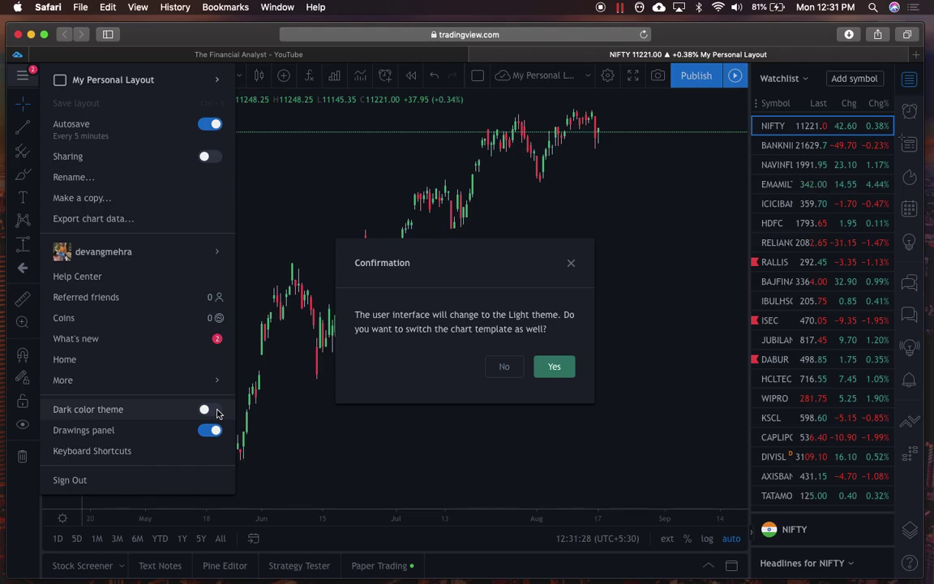
click(557, 372)
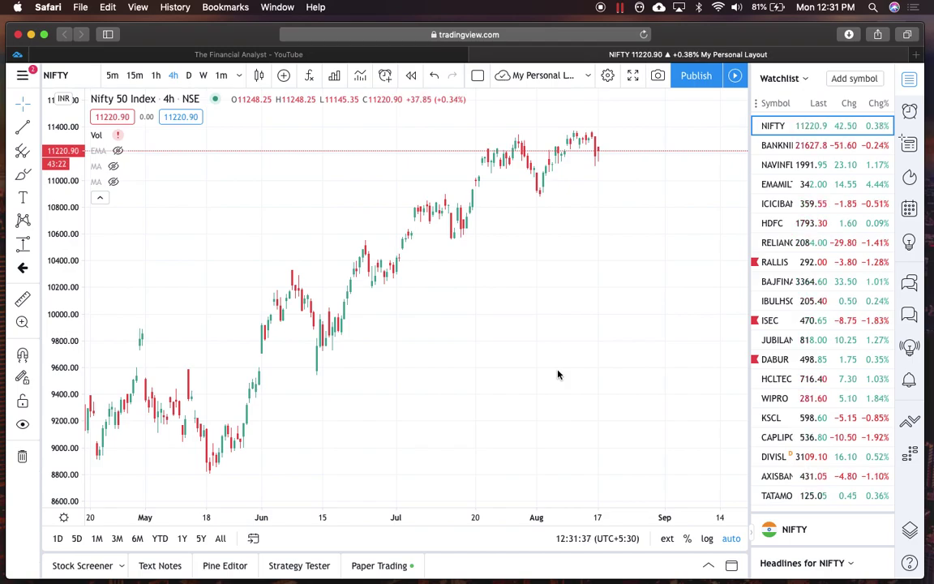
Step: Turn the dark color theme back on for the interface and the chart
click(23, 75)
mouse_move(112, 87)
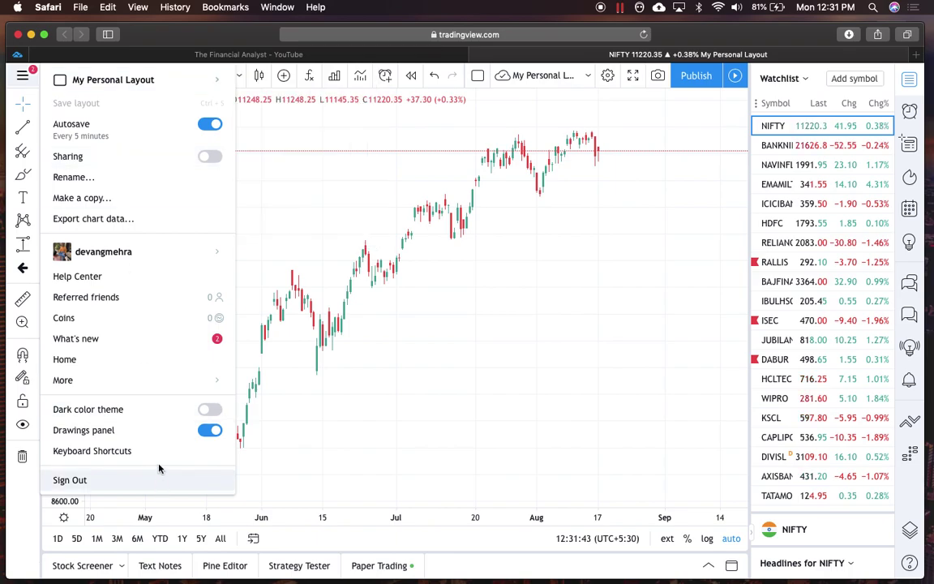
click(209, 410)
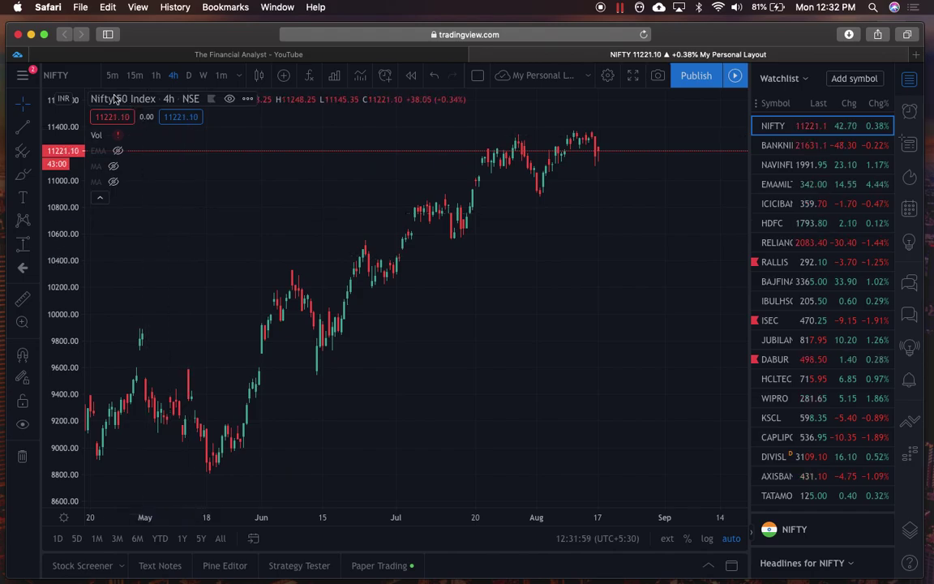
Step: Search for the symbol NIFTY BANK and load the BANKNIFTY chart
click(78, 76)
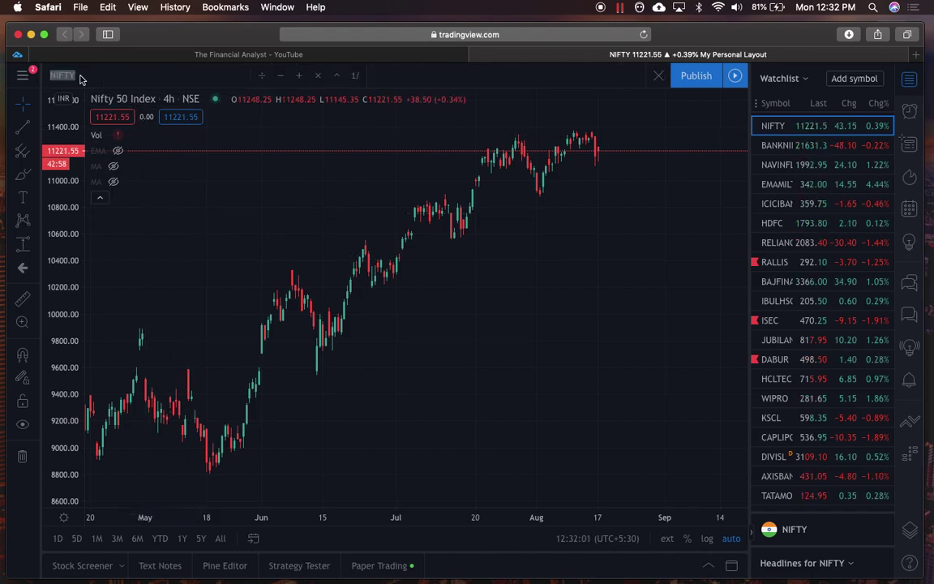
text(NIF)
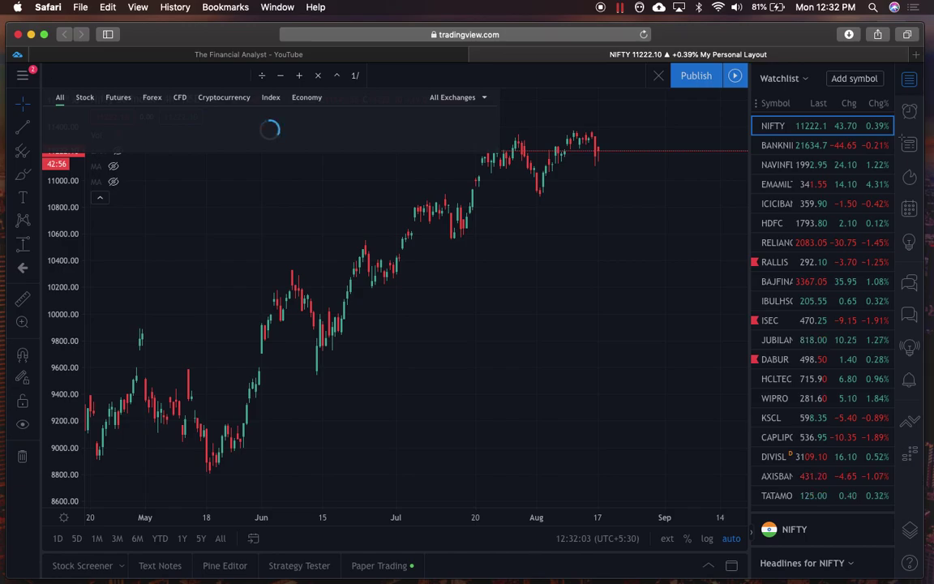
text(TY BANK)
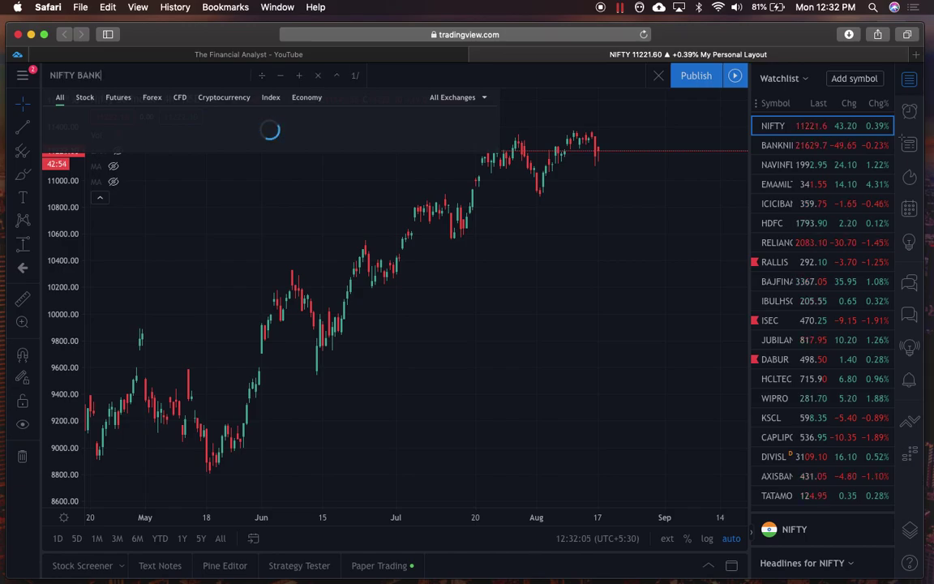
click(150, 116)
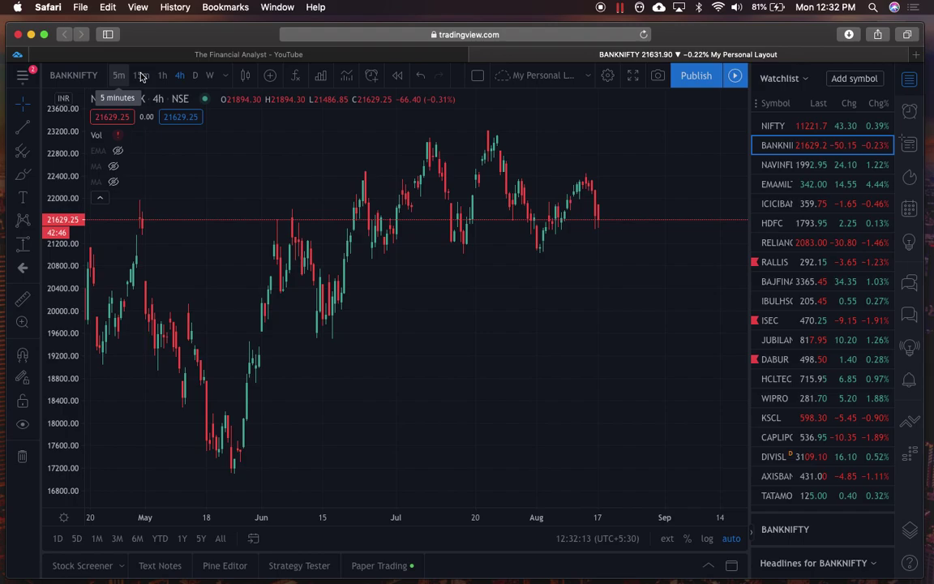
Step: Remove the 5 minutes, 15 minutes, 1 hour, 4 hours, 1 day and 1 week intervals from the favorites
click(229, 78)
click(335, 184)
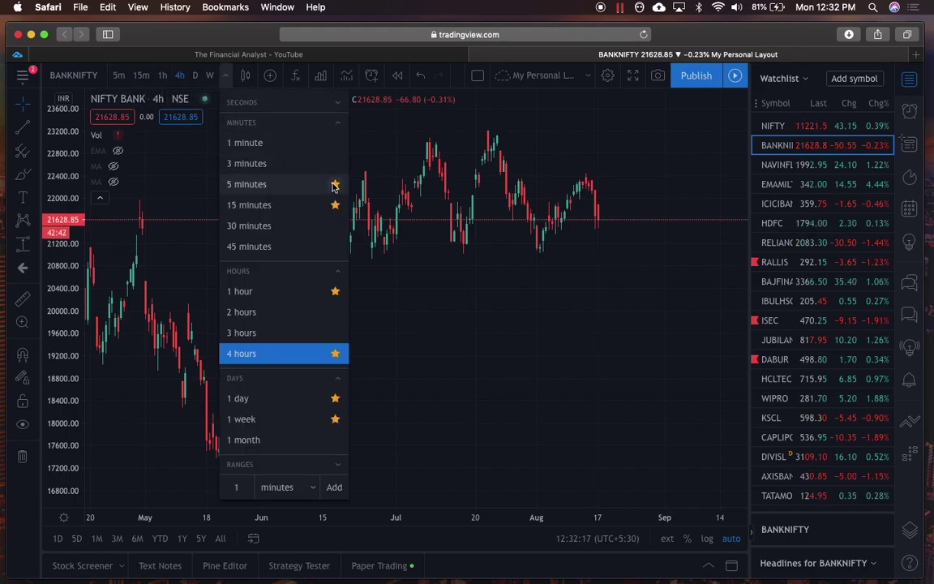
click(336, 206)
click(335, 291)
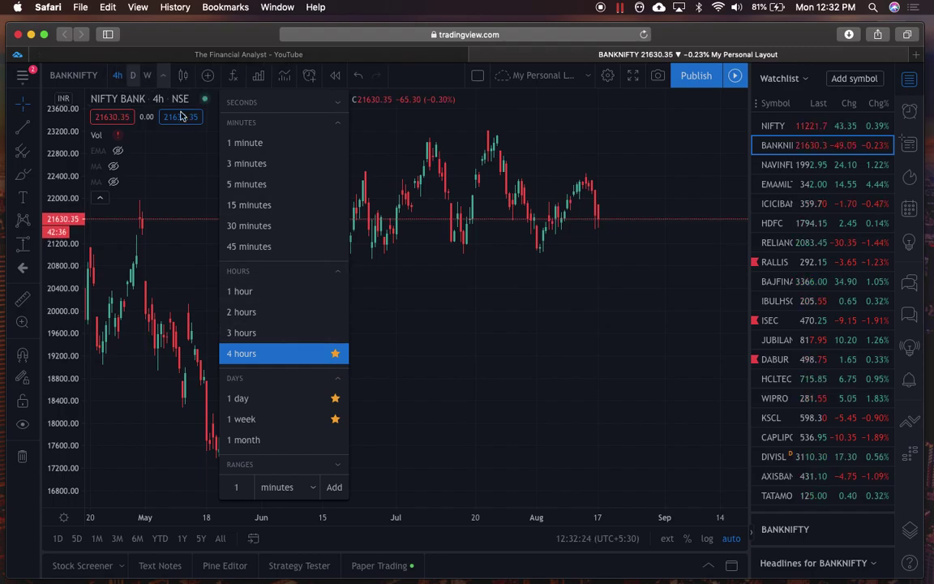
click(335, 353)
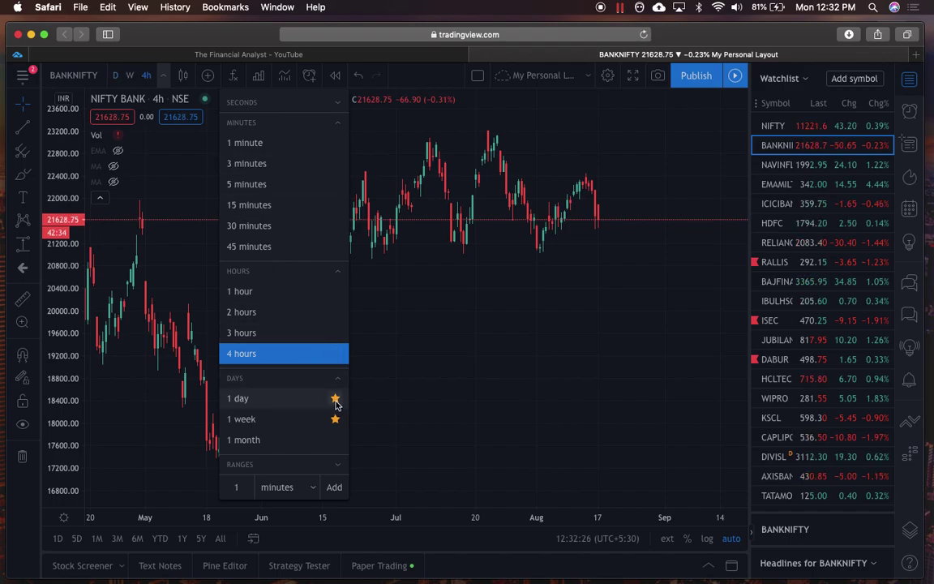
click(335, 398)
click(335, 422)
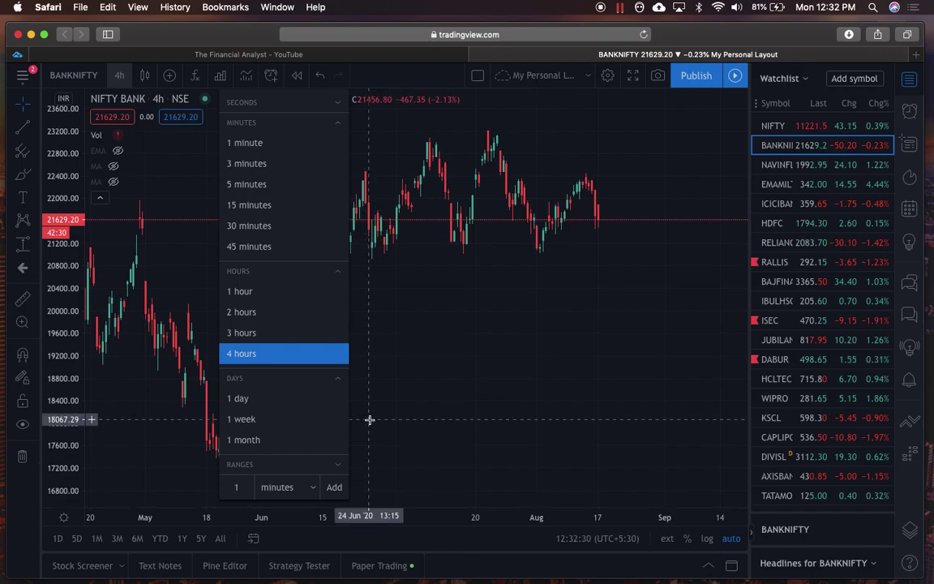
click(373, 414)
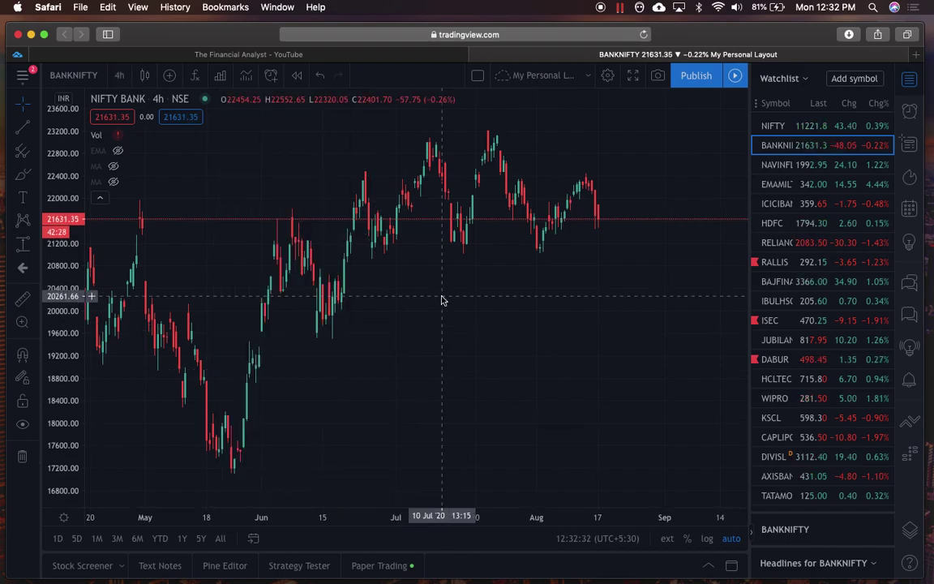
Step: Mark the 5 minutes, 15 minutes, 1 hour, 4 hours, 1 day and 1 week intervals as favorites
click(122, 77)
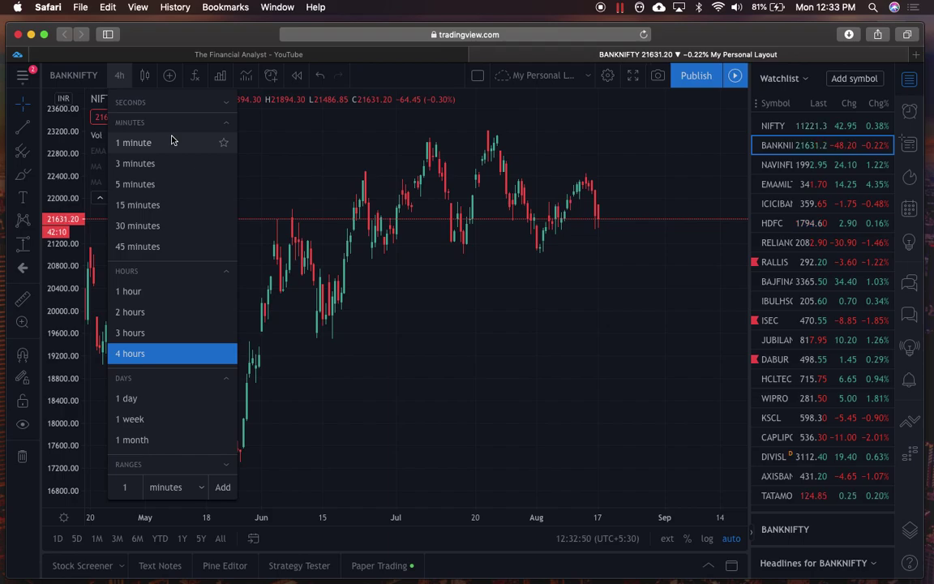
click(224, 185)
click(224, 206)
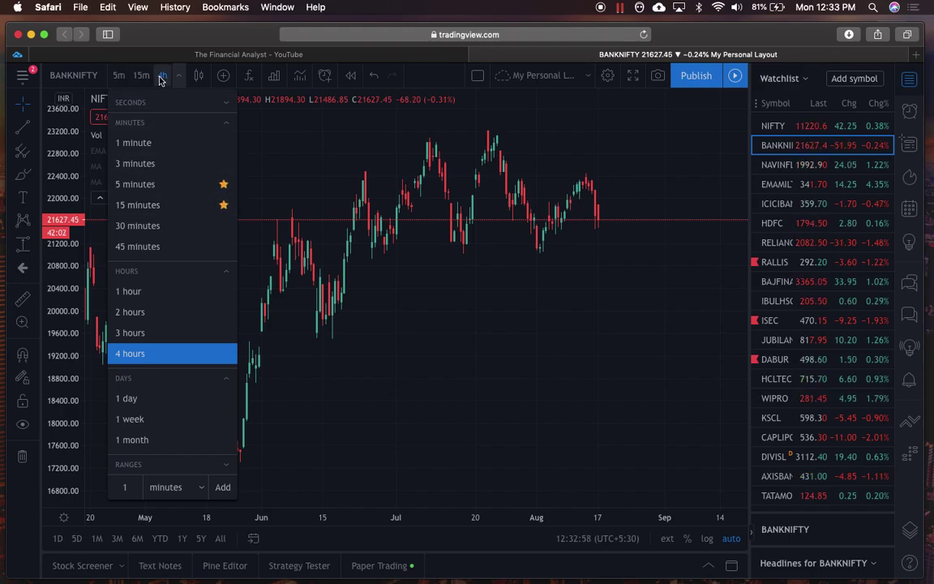
click(224, 292)
click(224, 354)
click(224, 398)
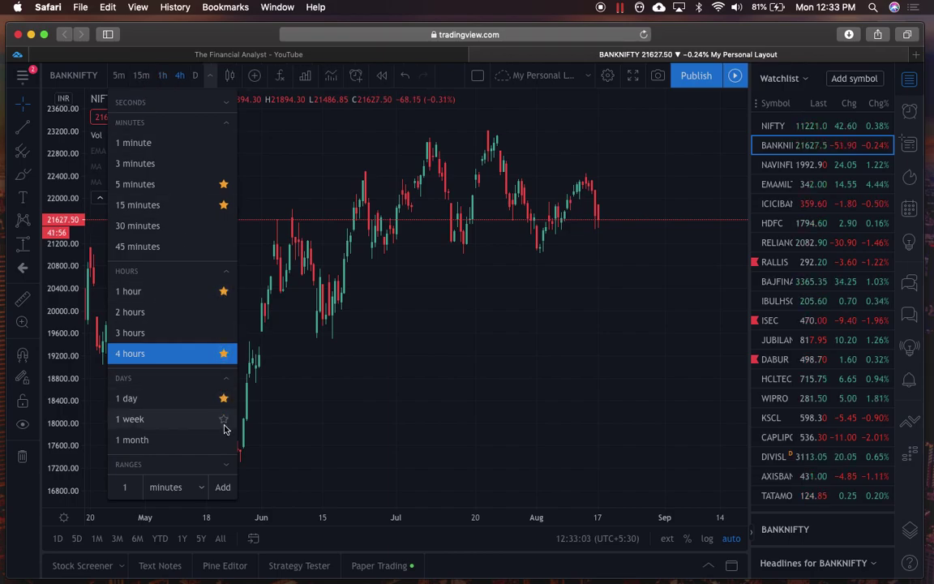
click(224, 420)
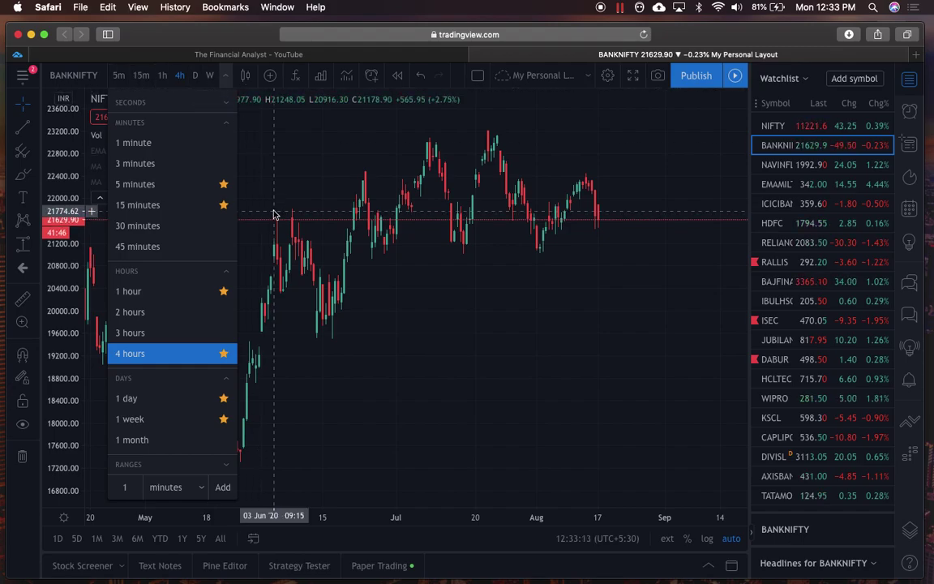
click(272, 116)
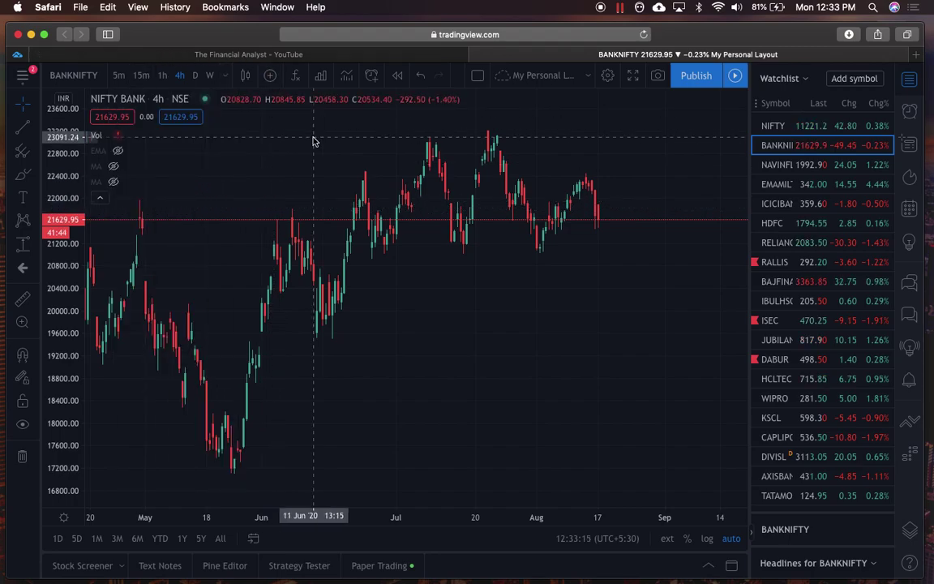
Step: Change the chart interval to 15 minutes and then to 1 hour
click(142, 75)
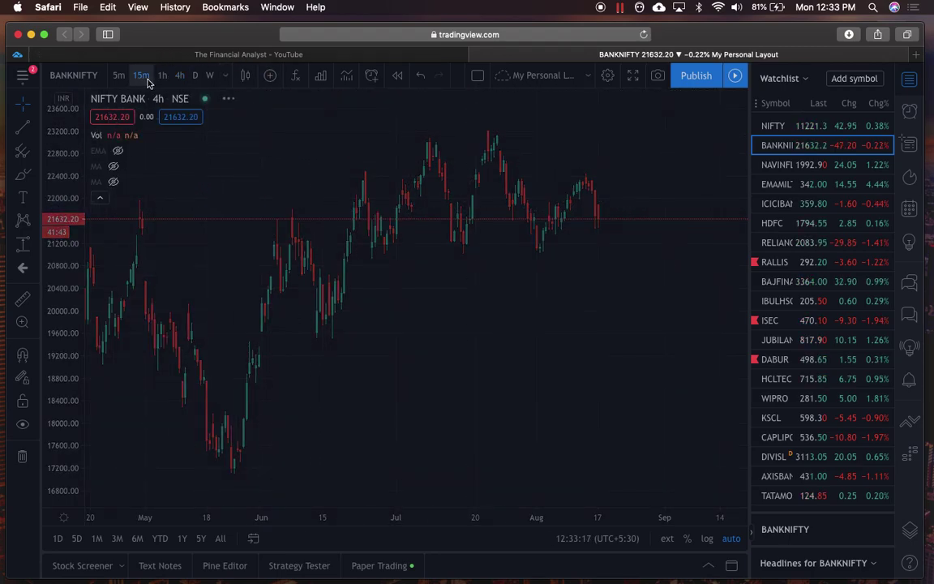
click(162, 76)
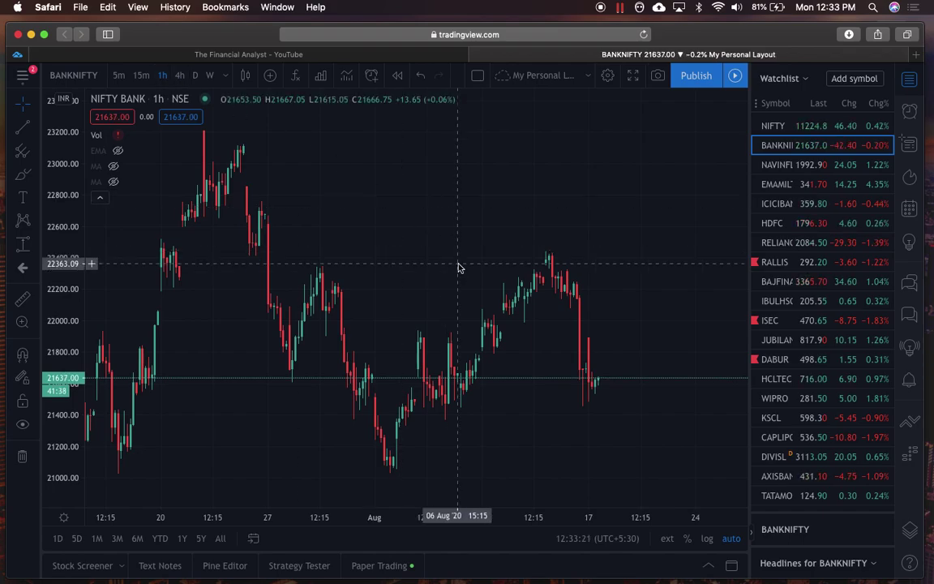
Step: Try the Bars, Renko and Heikin Ashi chart styles and return the chart to Candles
click(246, 76)
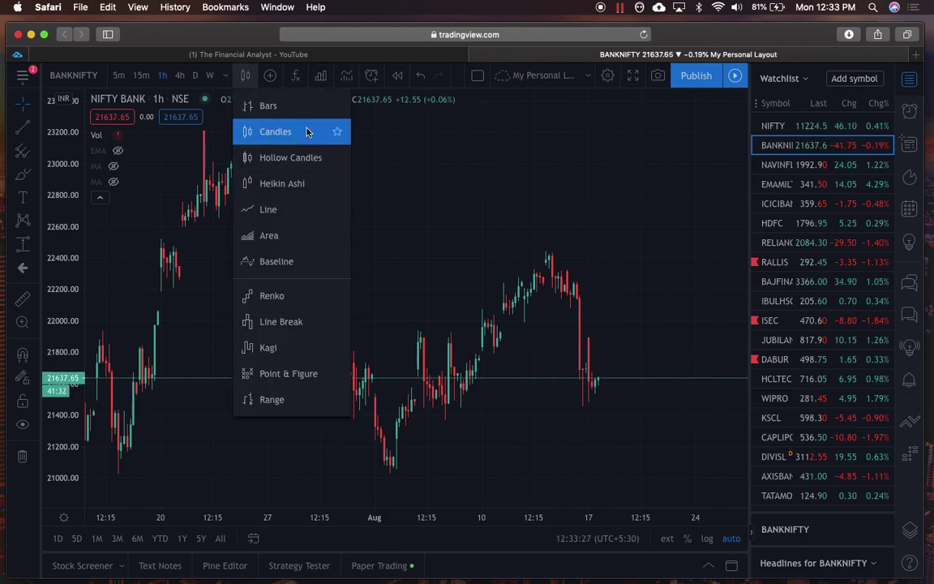
click(263, 105)
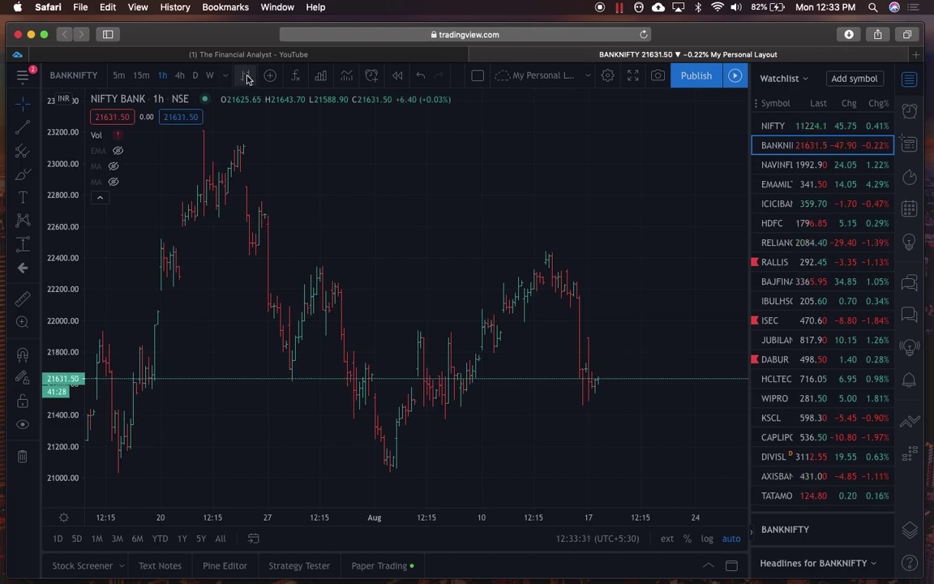
click(246, 76)
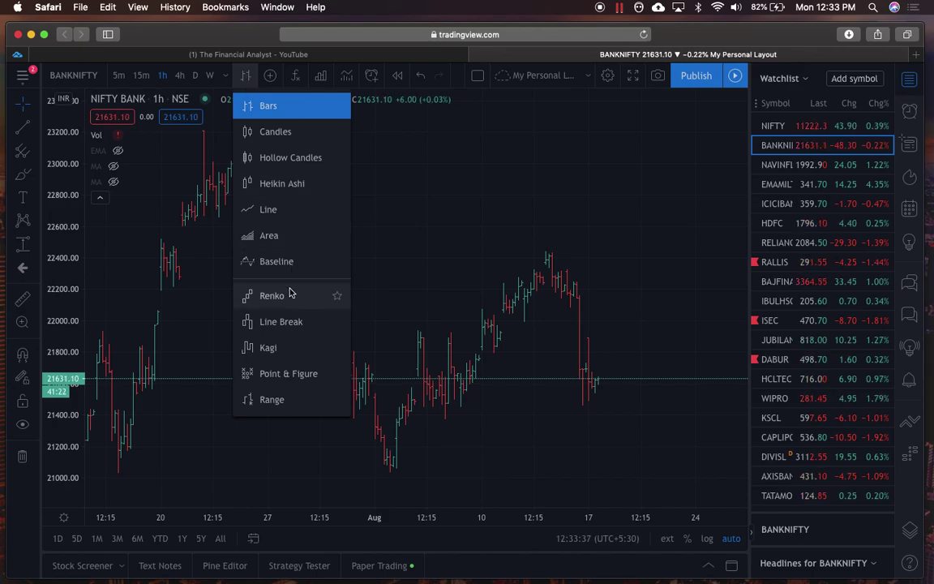
click(290, 295)
click(246, 76)
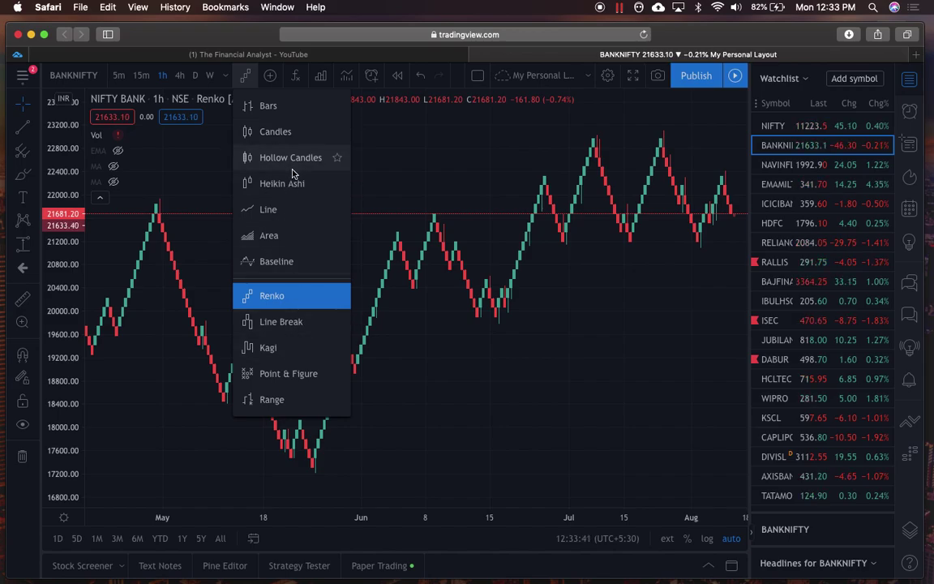
key(Escape)
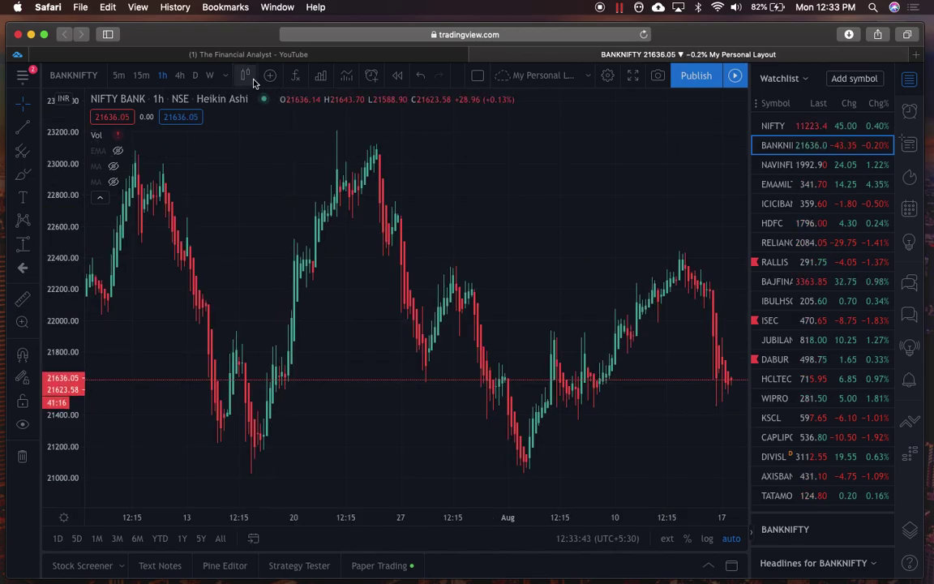
click(247, 76)
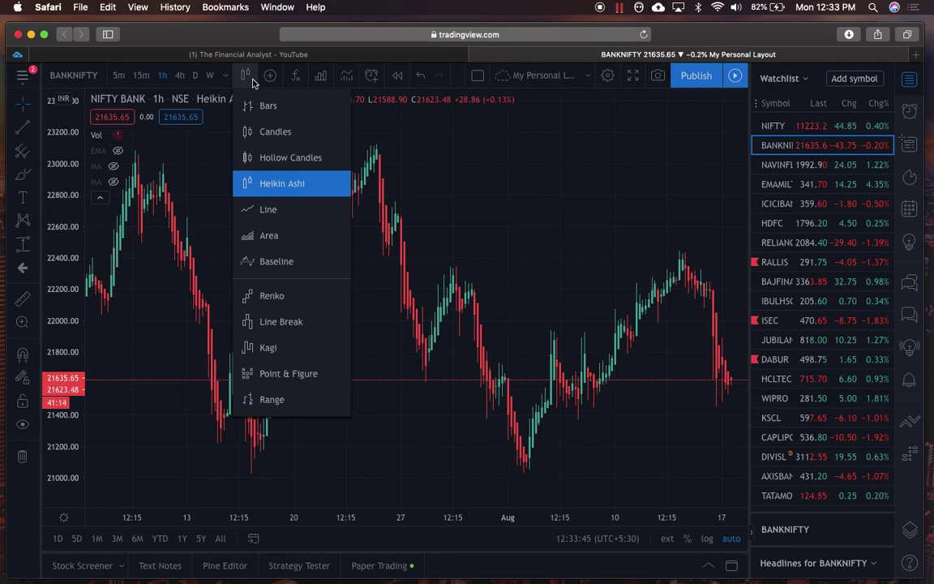
click(269, 133)
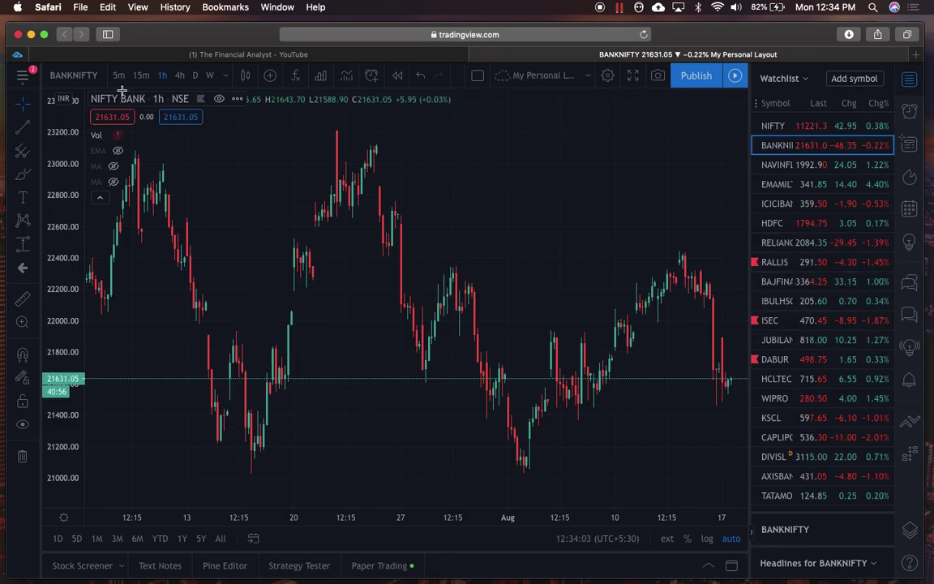
Step: Set the NIFTY BANK chart interval to 1 day
scroll(194, 190, down, 3)
scroll(269, 203, down, 2)
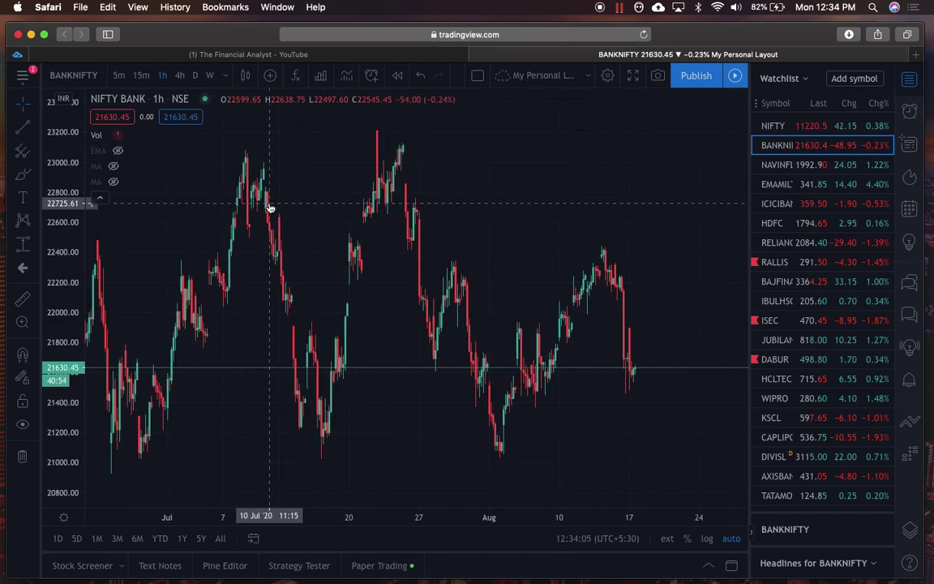
click(195, 76)
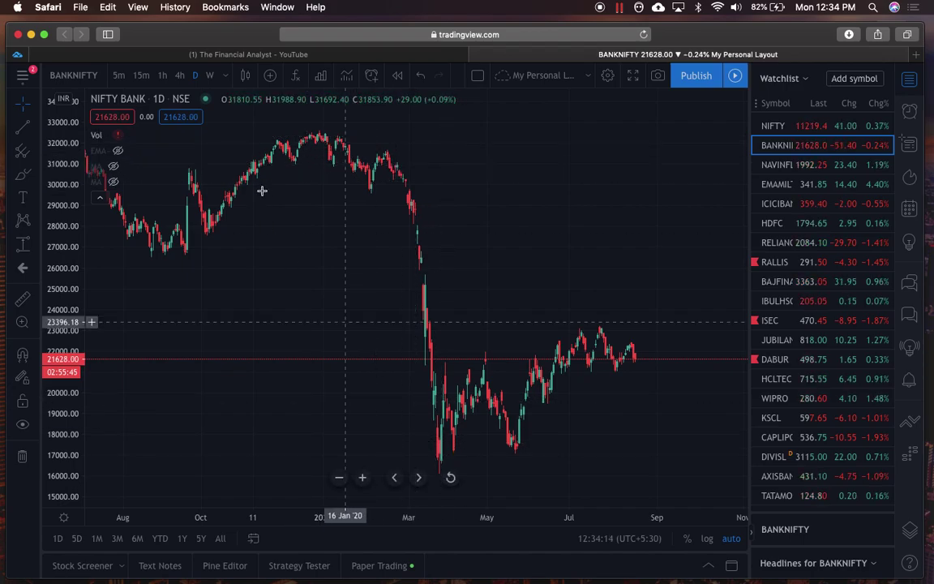
Step: Select NIFTY in the watchlist and return to the BANKNIFTY chart
click(791, 128)
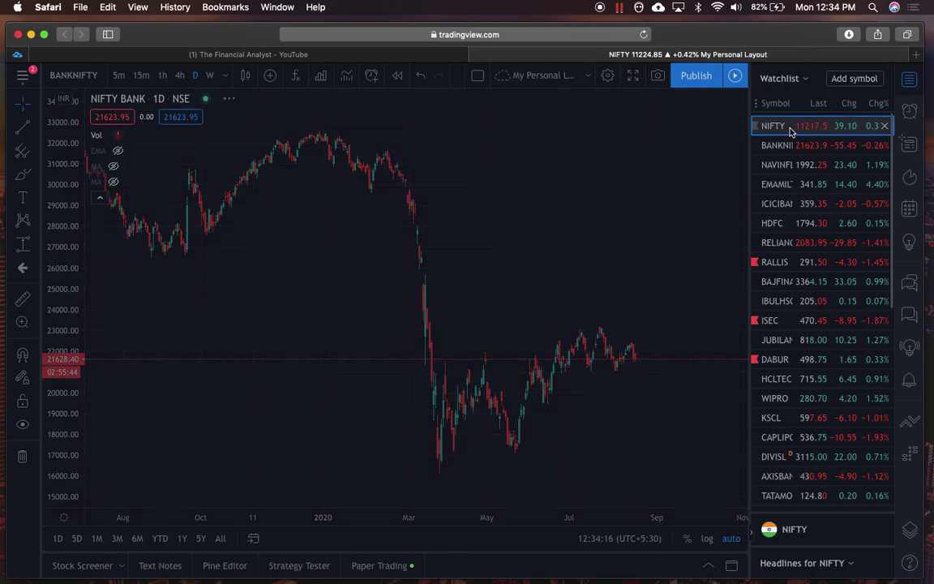
click(799, 153)
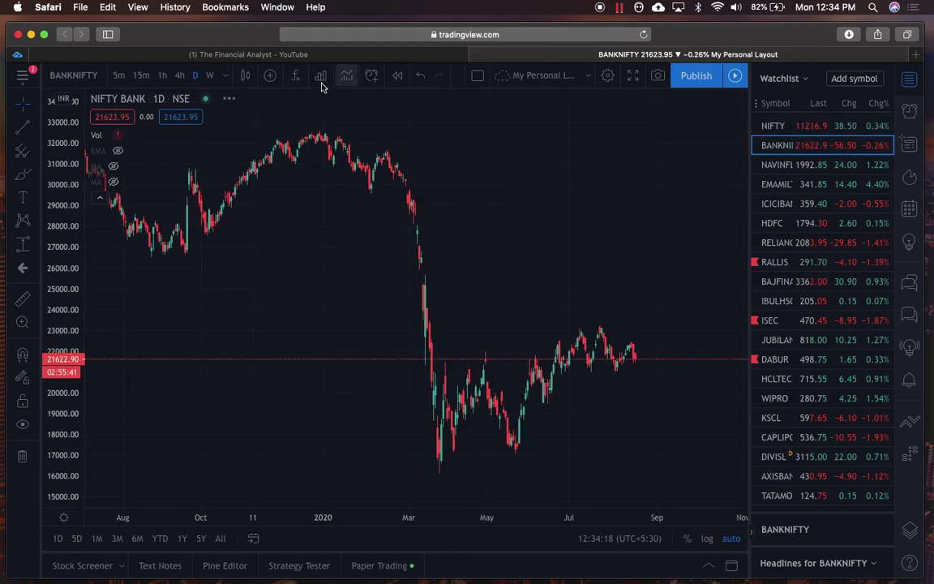
Step: Add the NIFTY symbol to the BANKNIFTY chart as an overlay on the main chart
click(272, 77)
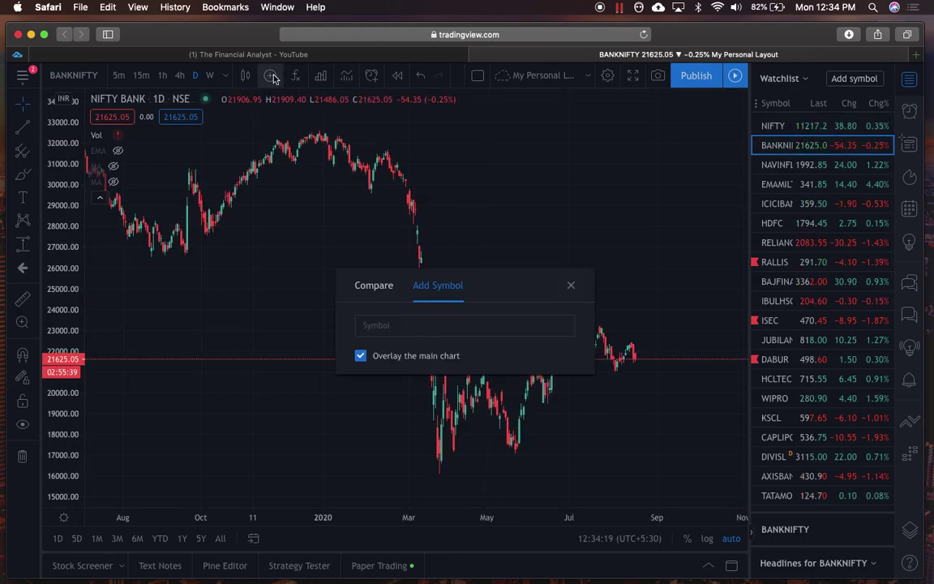
click(383, 286)
click(438, 286)
click(425, 324)
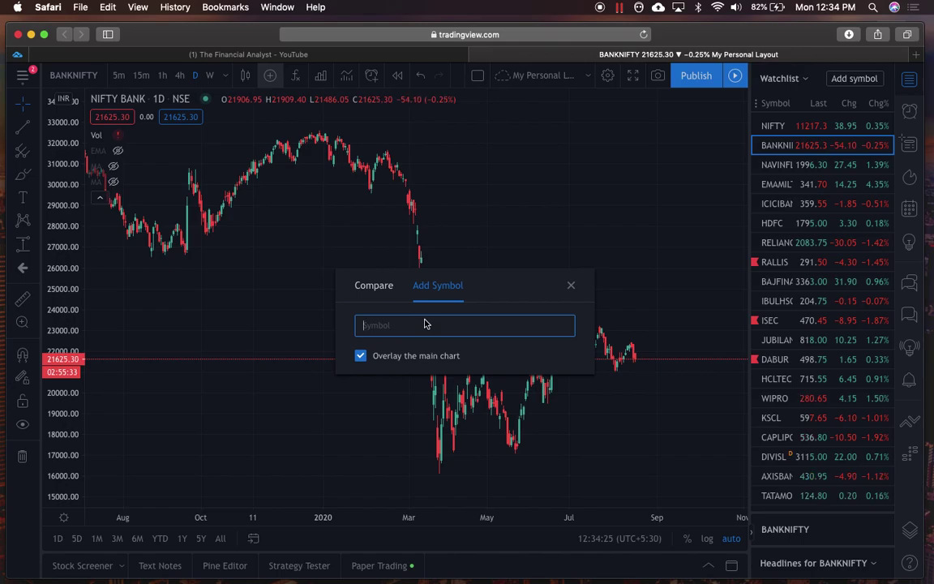
text(NIFTY)
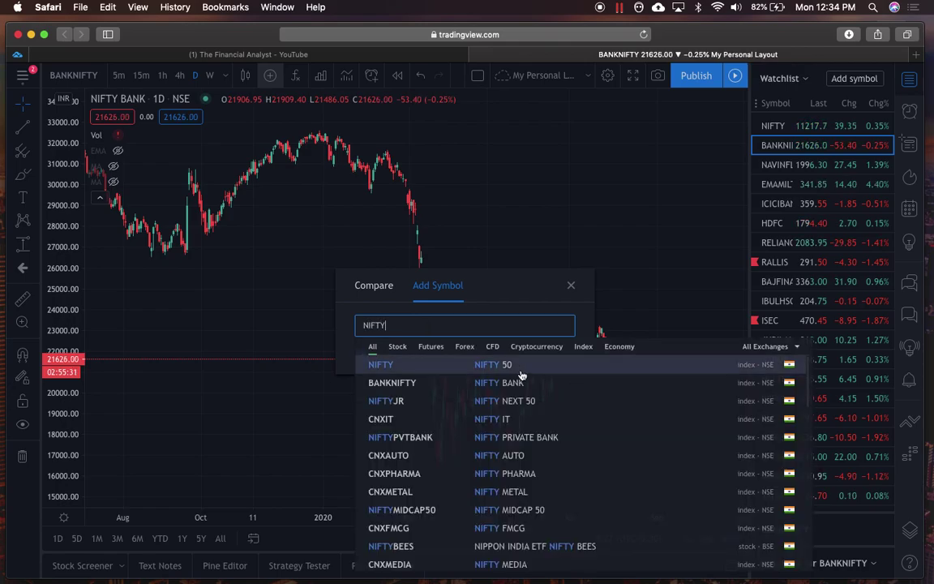
key(Return)
click(571, 285)
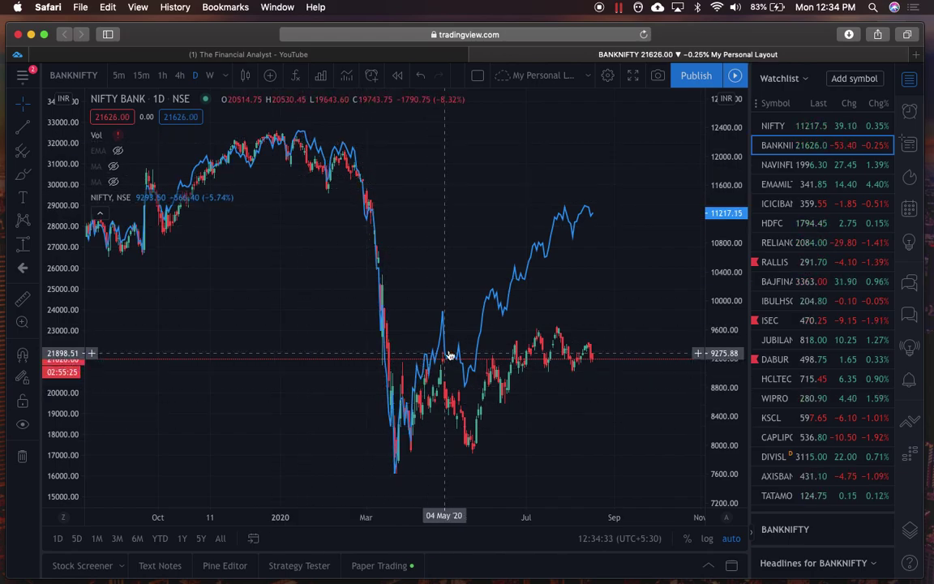
Step: Compare the NIFTY line with the BANKNIFTY candles and remove the NIFTY overlay from the chart
scroll(564, 319, up, 1)
scroll(564, 319, up, 1)
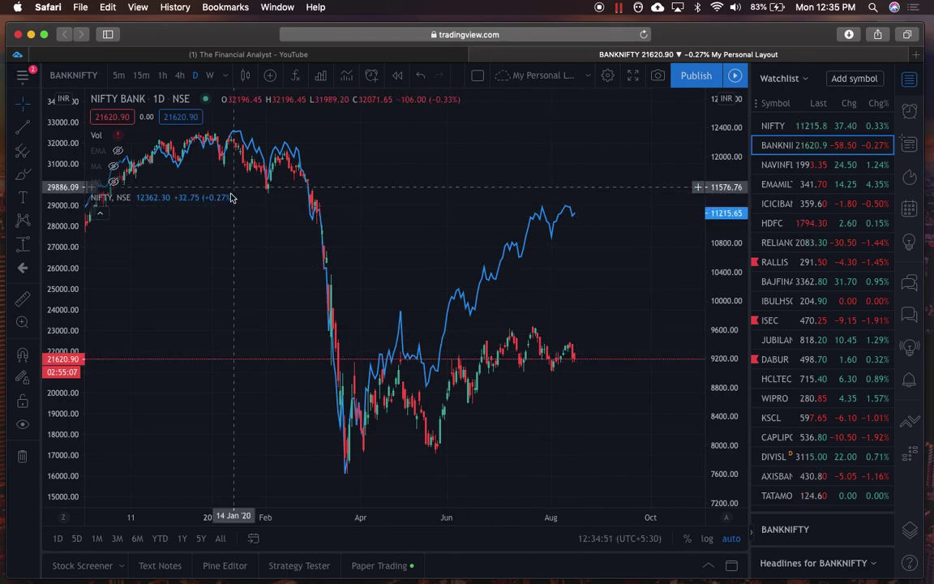
click(179, 199)
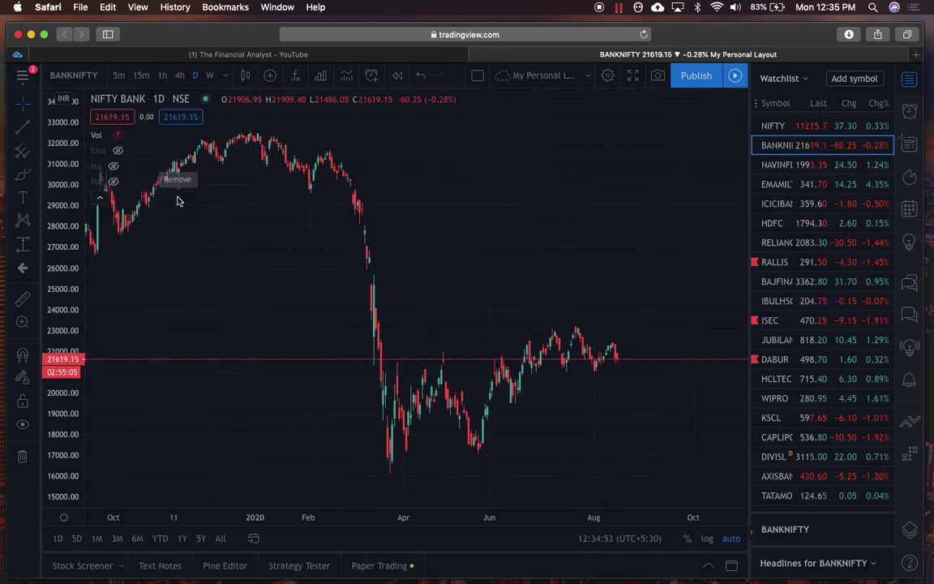
Step: Search the indicators for "rsi" and add the built-in Relative Strength Index to the BANKNIFTY chart
click(294, 78)
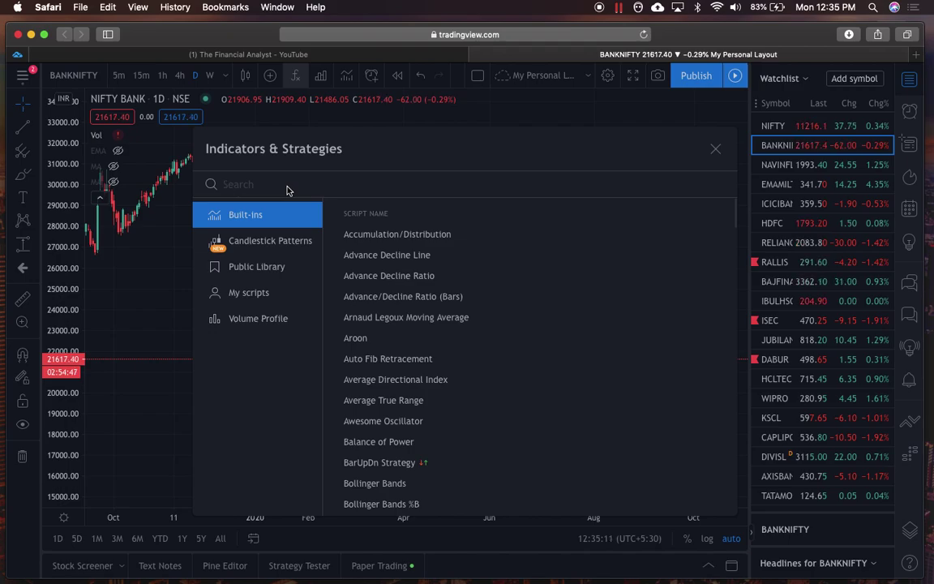
text(rsi)
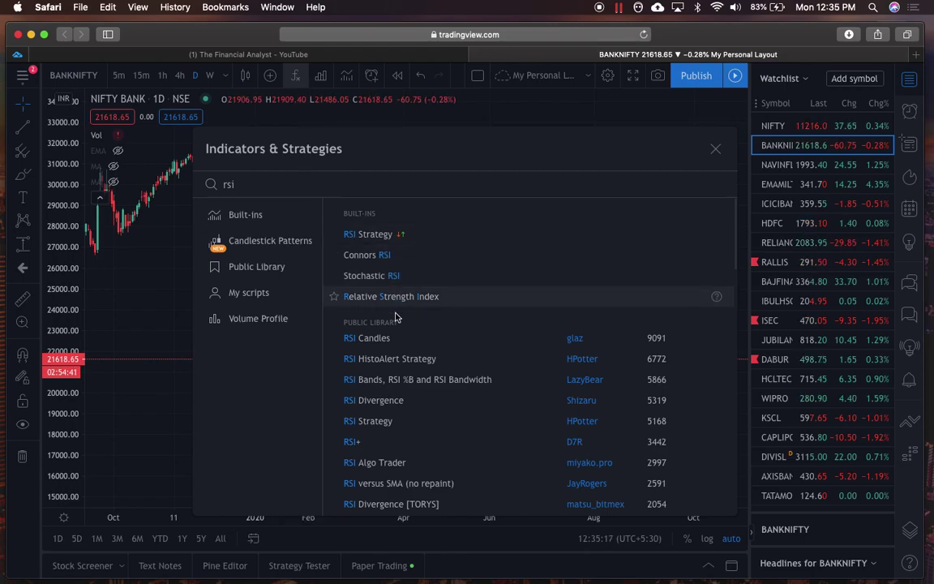
click(423, 300)
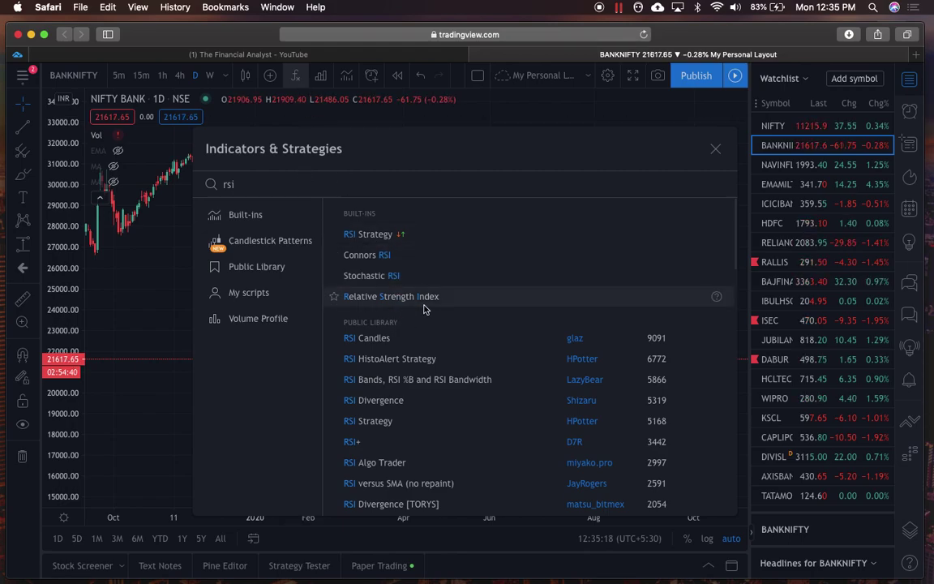
click(715, 150)
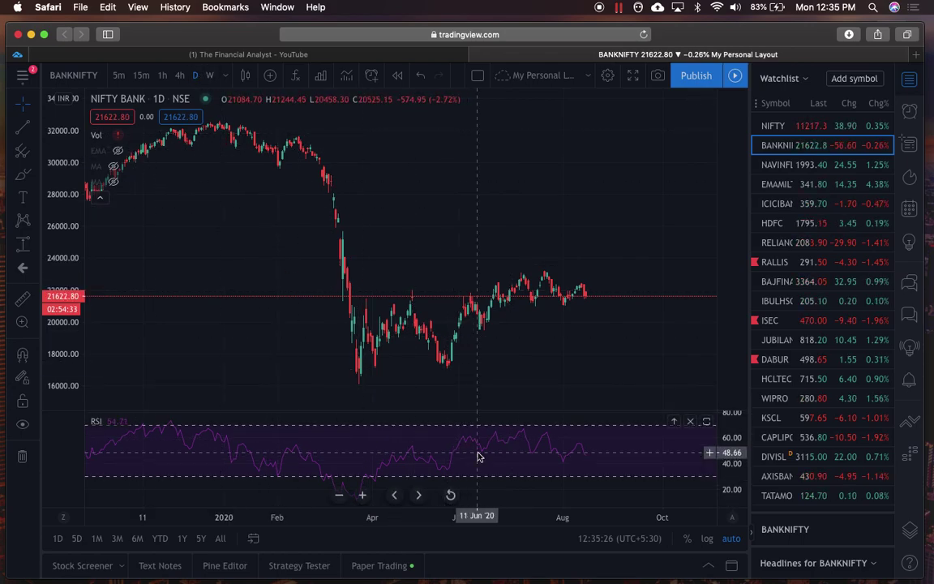
mouse_move(134, 423)
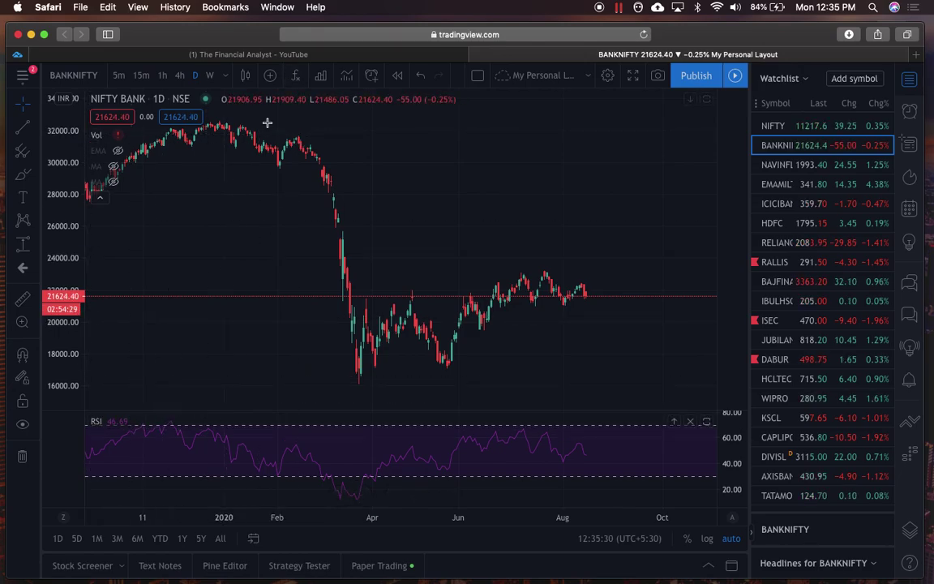
Step: Search the indicators for "bolling" and add the built-in Bollinger Bands to the chart
click(295, 74)
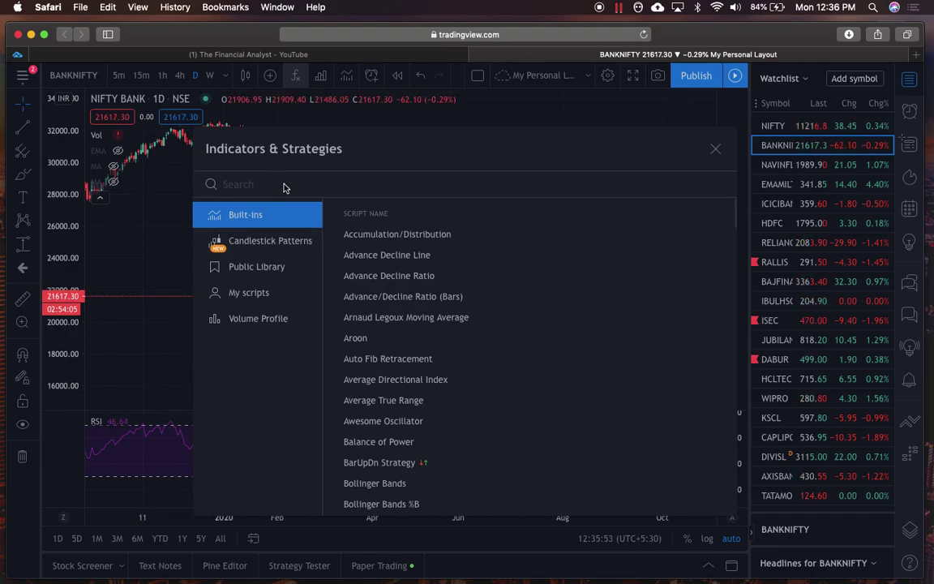
drag(375, 156, 413, 150)
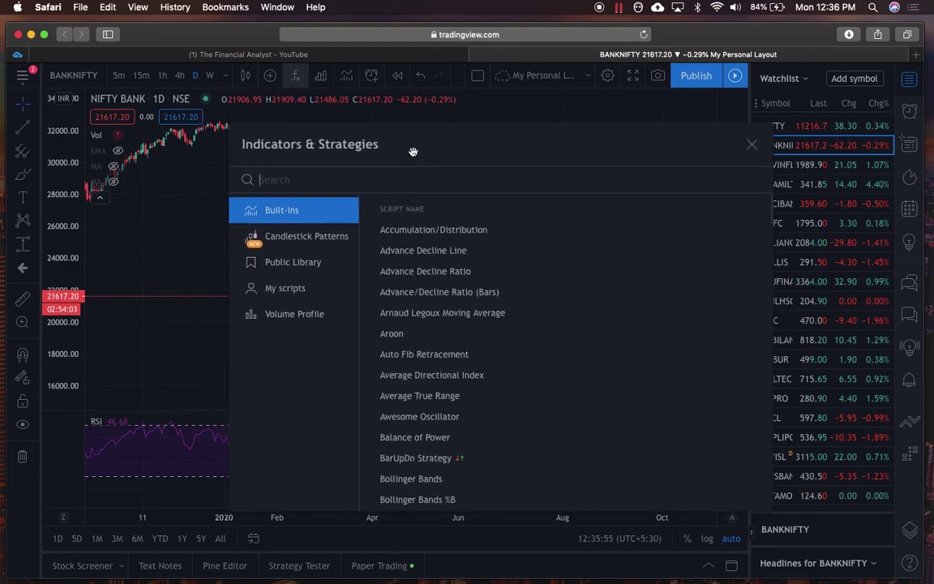
click(381, 176)
text(bolling)
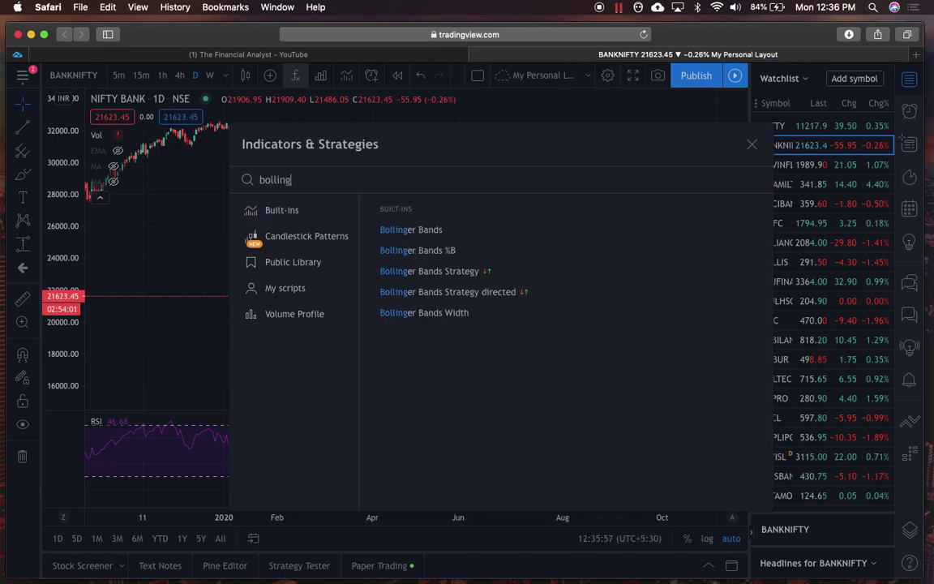
key(Return)
key(Escape)
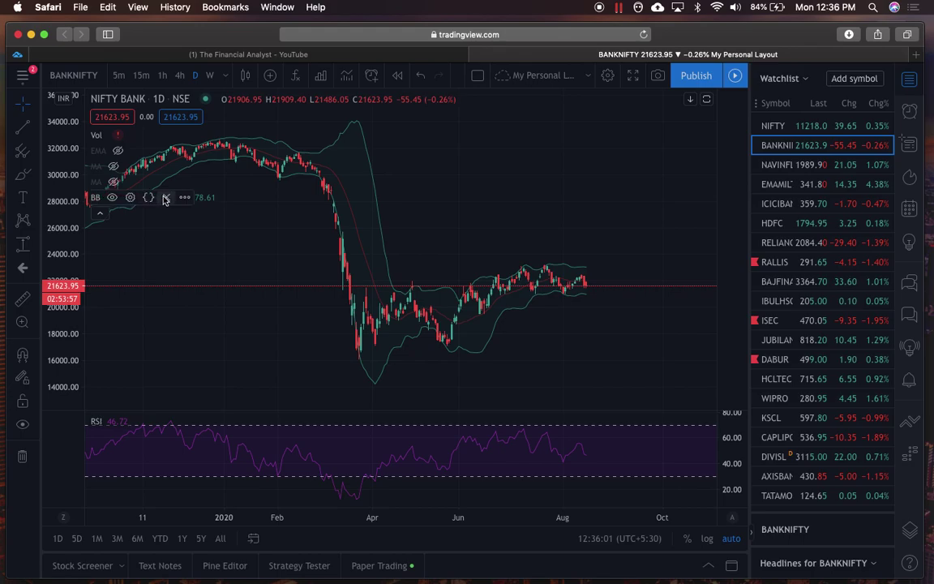
Step: Remove the Bollinger Bands and the RSI indicator from the BANKNIFTY chart
click(167, 198)
mouse_move(100, 430)
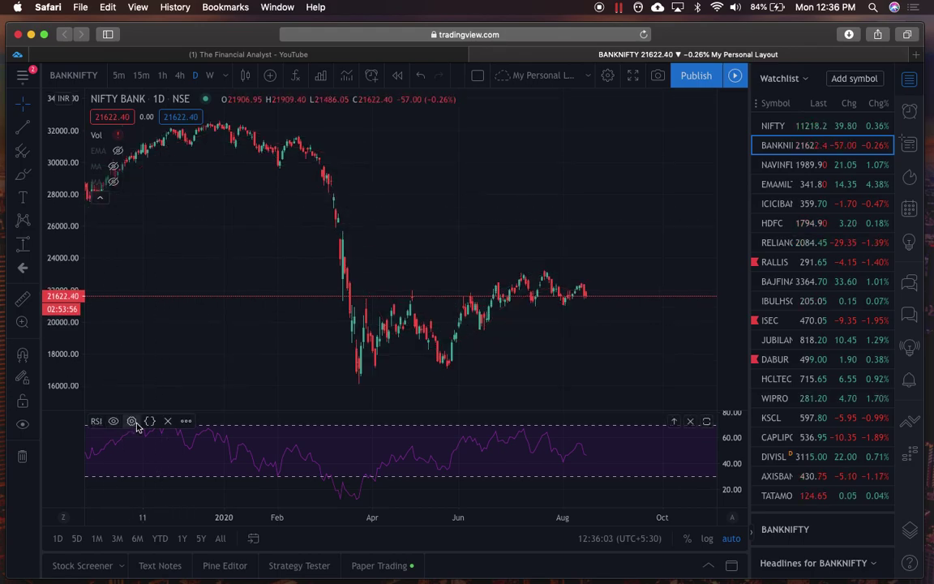
click(166, 422)
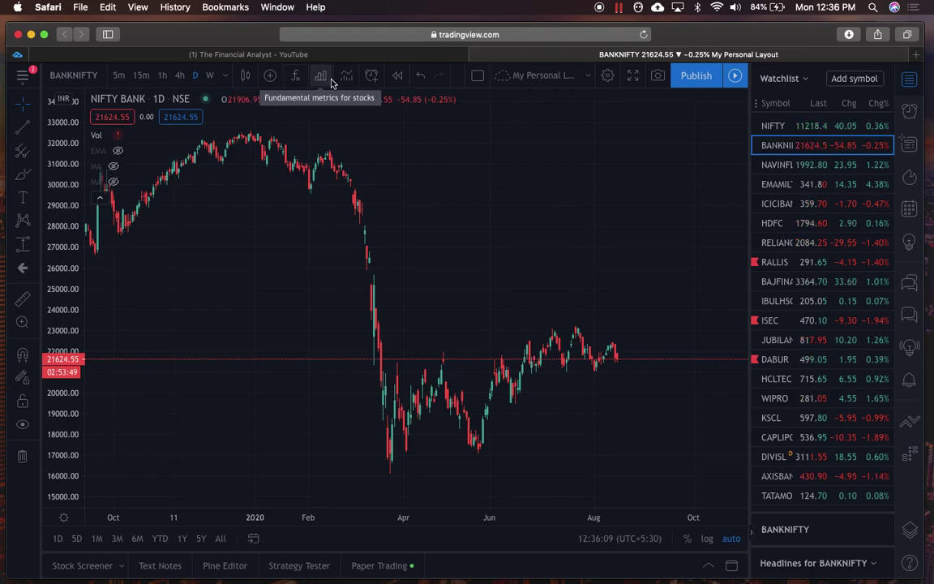
Step: Add the quarterly Net Income metric from the income statement financials to the chart
click(330, 81)
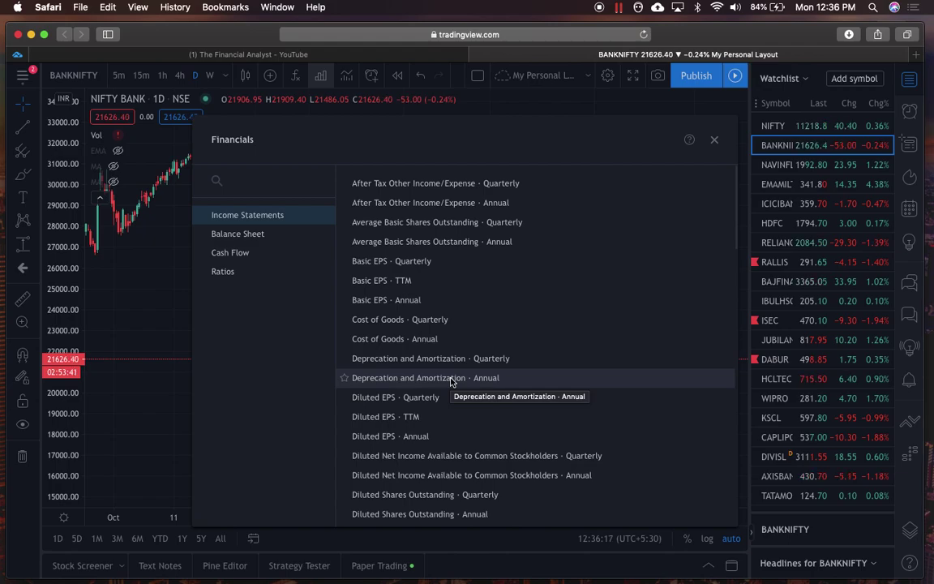
scroll(451, 382, down, 3)
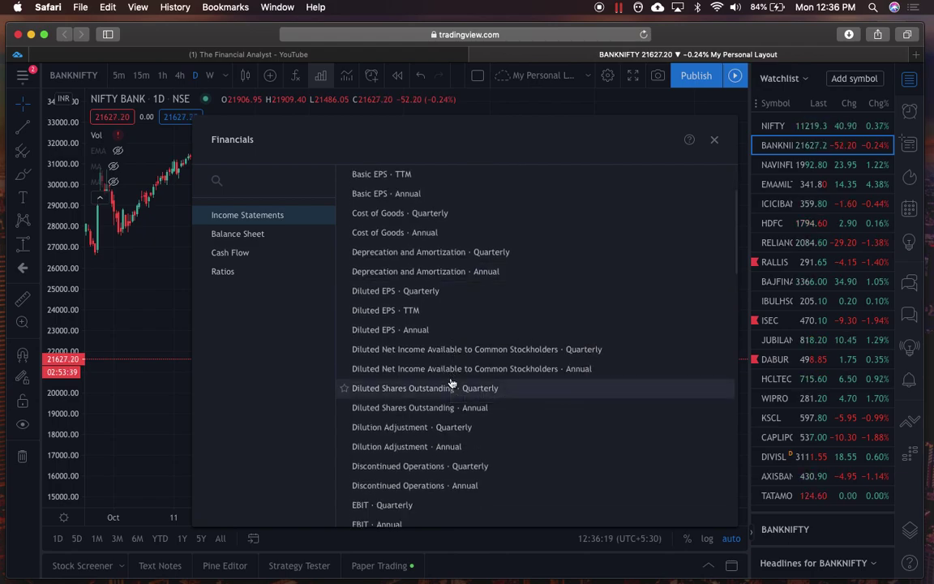
scroll(452, 382, down, 9)
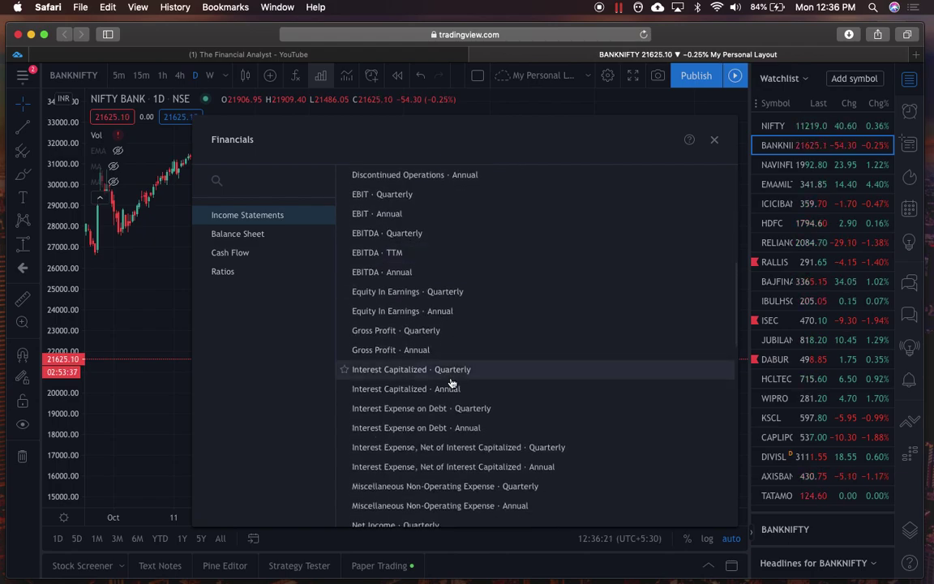
scroll(430, 408, down, 2)
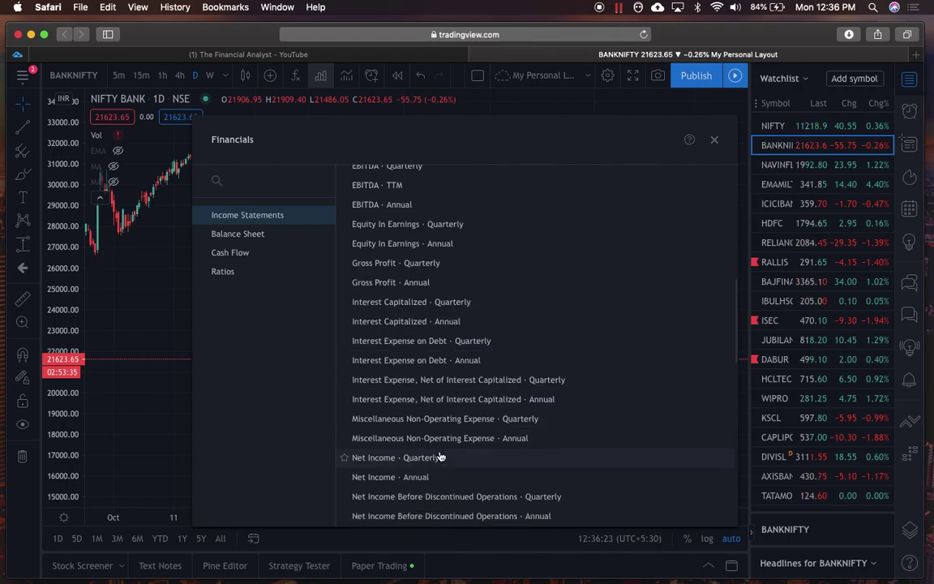
click(376, 459)
click(716, 142)
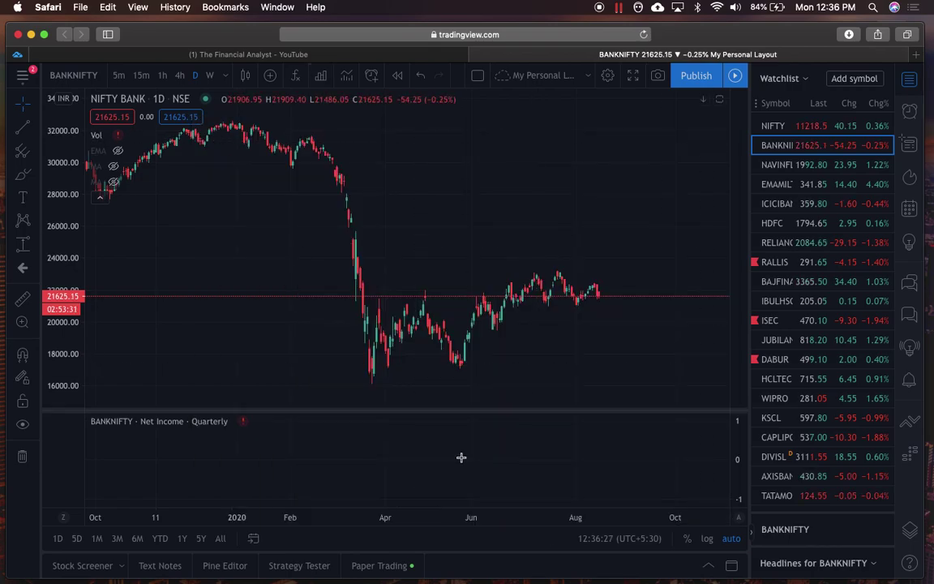
Step: Switch the chart to HDFC to view its quarterly Net Income, and remove that metric from the chart
click(777, 232)
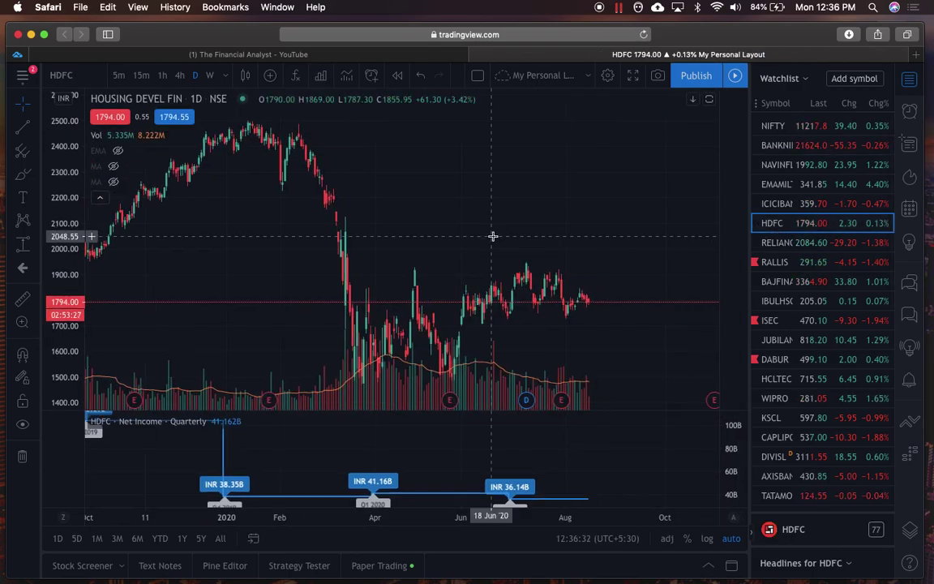
scroll(493, 235, down, 2)
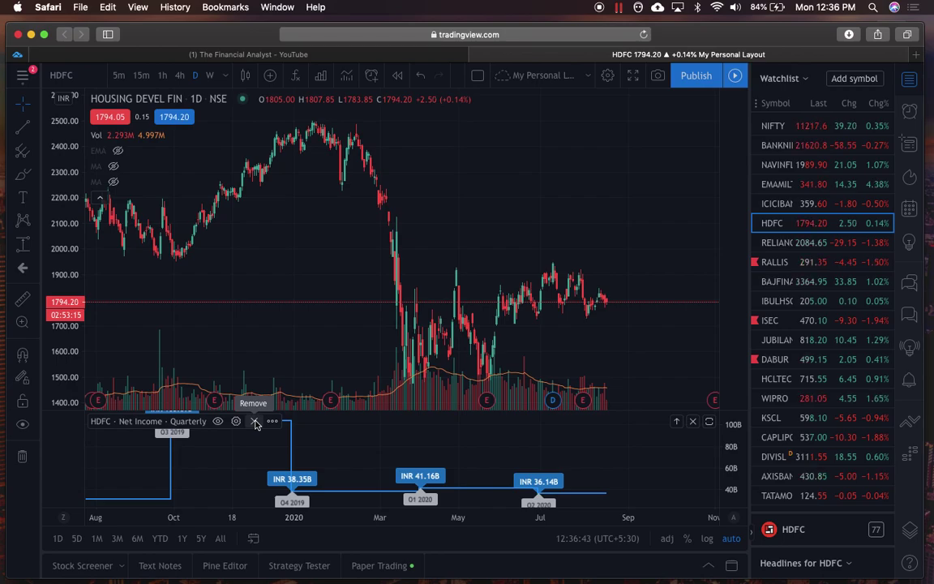
click(256, 422)
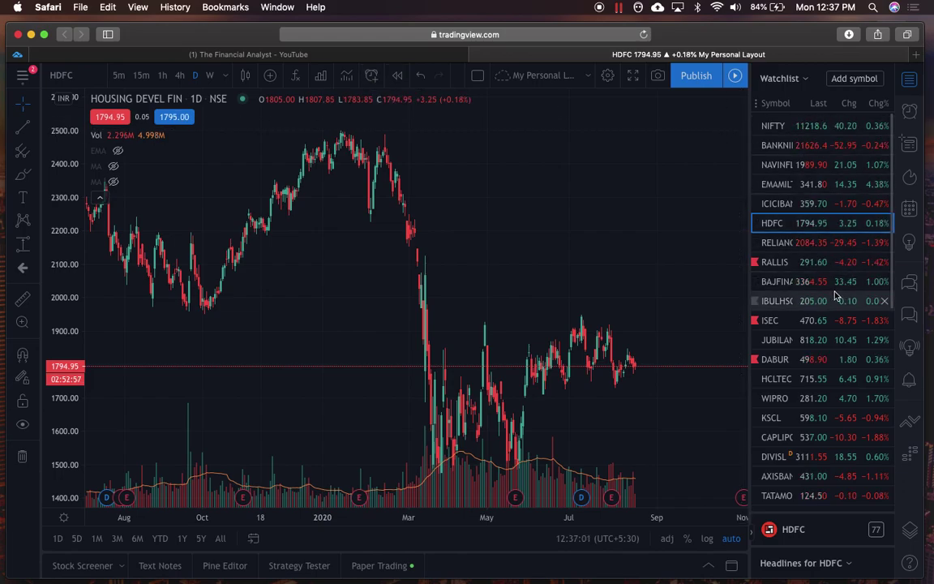
Step: Open the RALLIS chart from the watchlist and set its interval to 1 hour and then to 4 hours
click(820, 267)
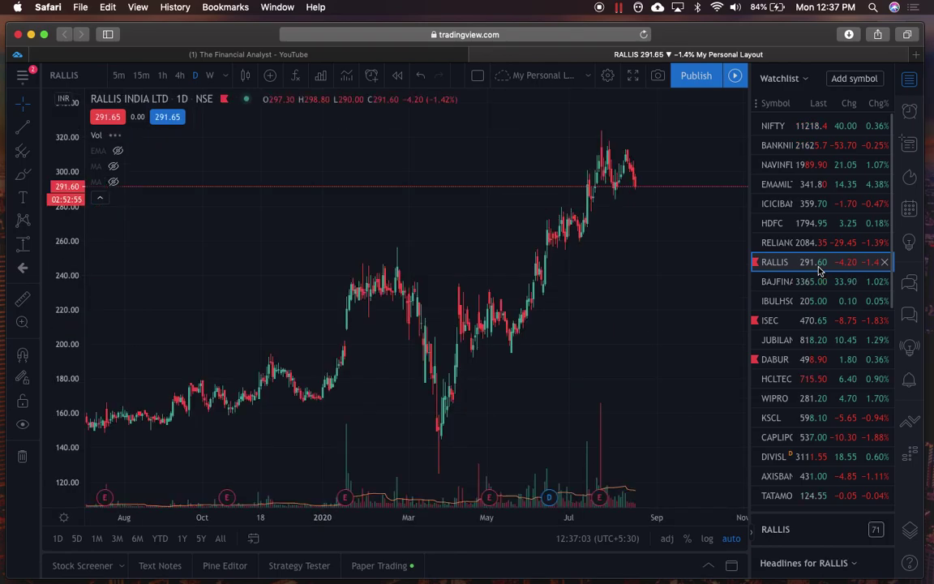
scroll(354, 215, up, 3)
click(162, 75)
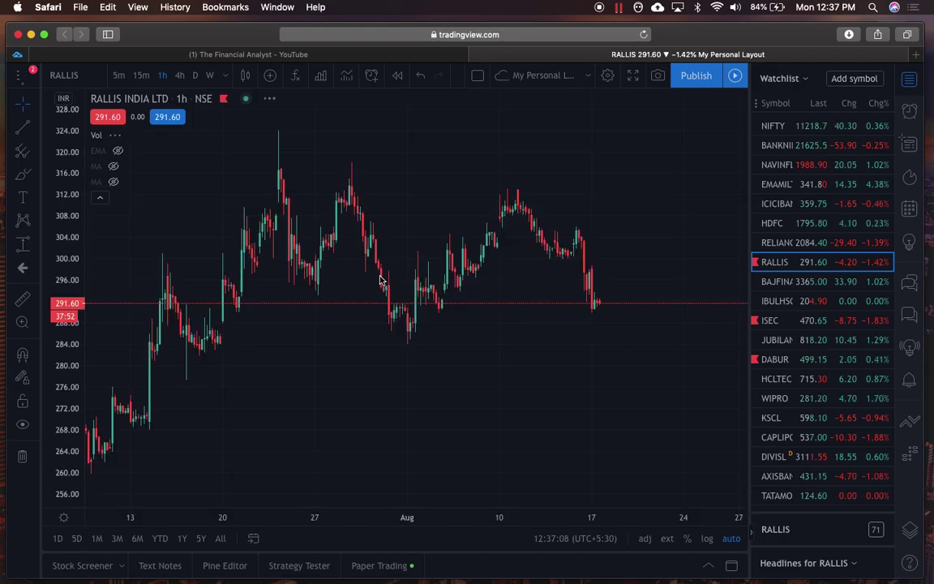
click(180, 75)
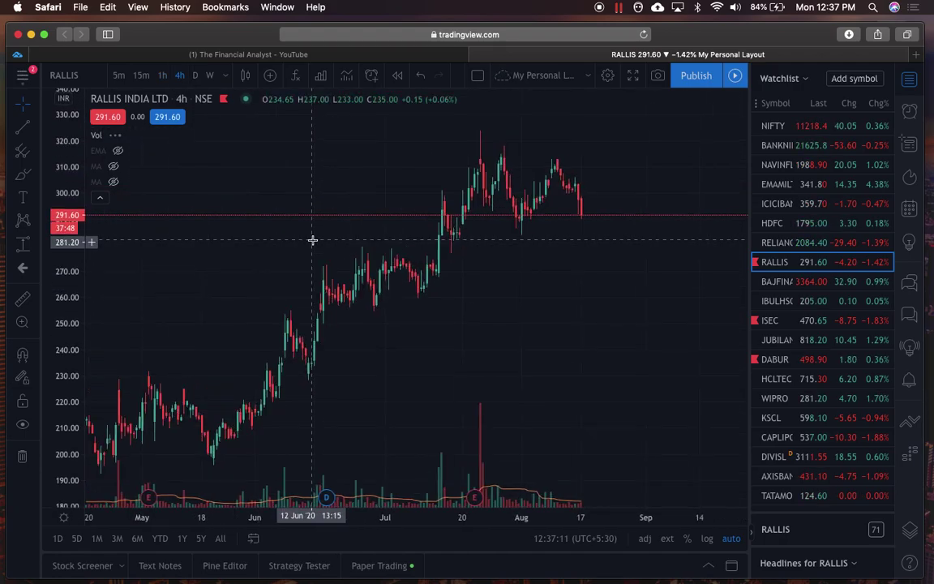
Step: Circle the July to August candles on the RALLIS chart with a freehand brush stroke and undo the stroke
click(23, 174)
mouse_move(538, 153)
mouse_down()
mouse_move(419, 140)
mouse_move(646, 246)
mouse_move(575, 150)
mouse_up()
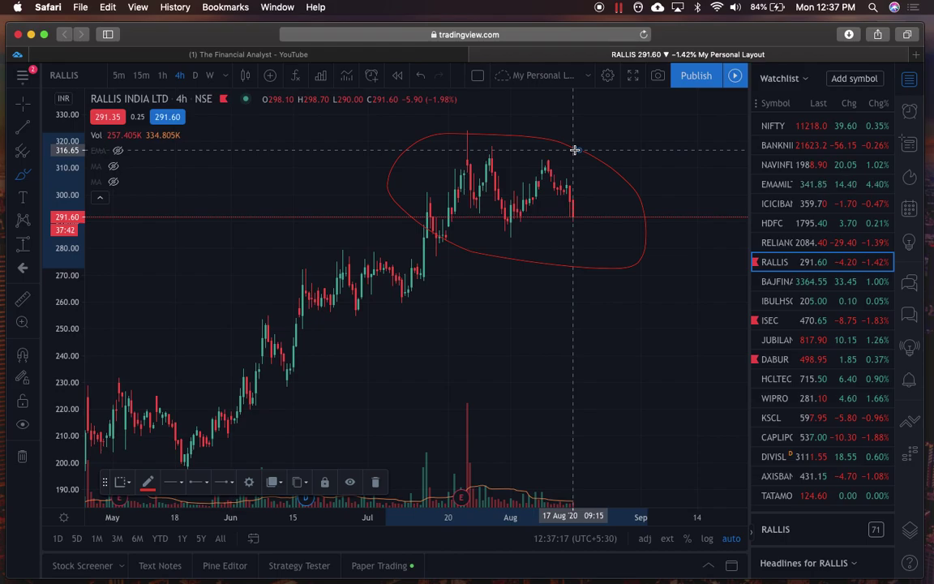
key(super)
key(super+z)
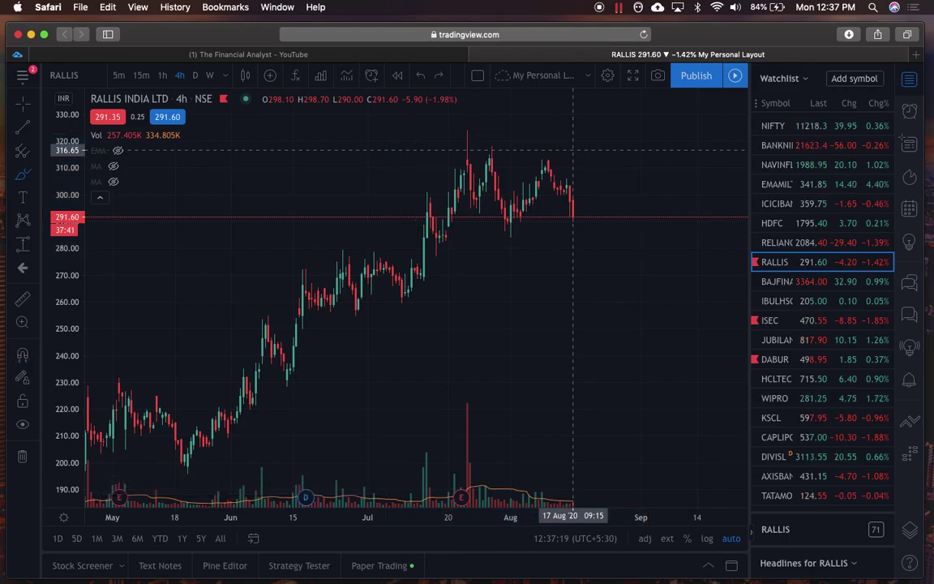
scroll(844, 173, down, 5)
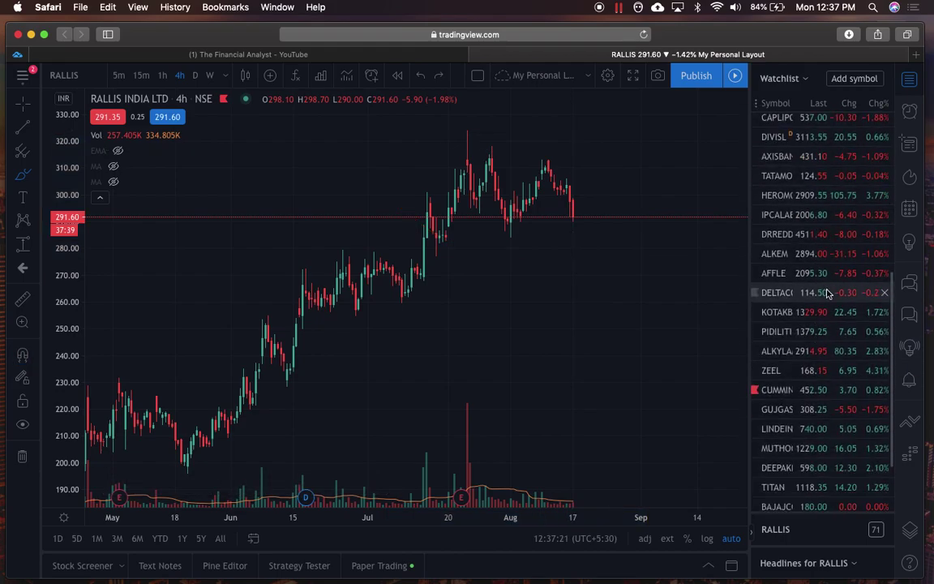
scroll(774, 292, up, 5)
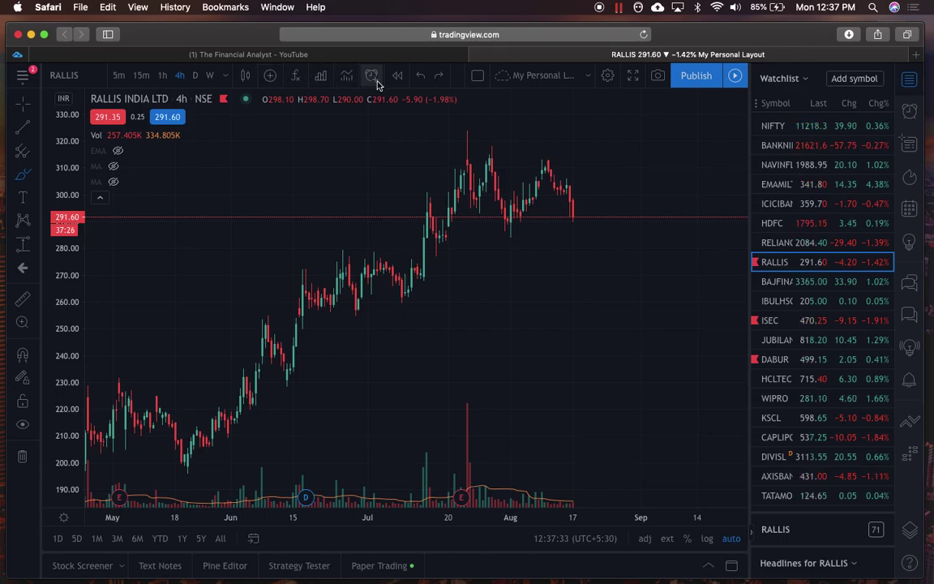
Step: Draw a thin rectangle from 17 Jul to 08 Sep between about 286.85 and 288.30 on the RALLIS chart and delete it
click(35, 175)
click(84, 201)
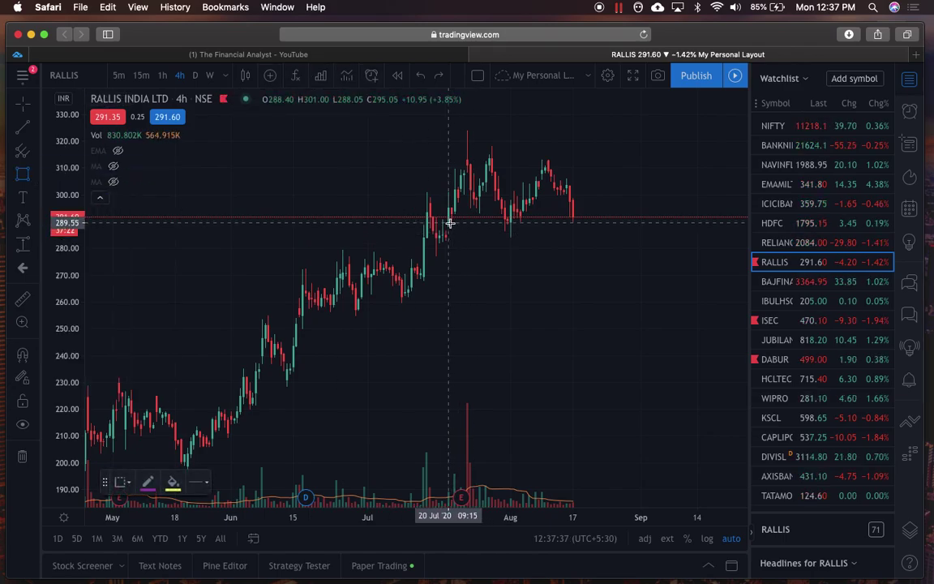
drag(442, 226, 676, 230)
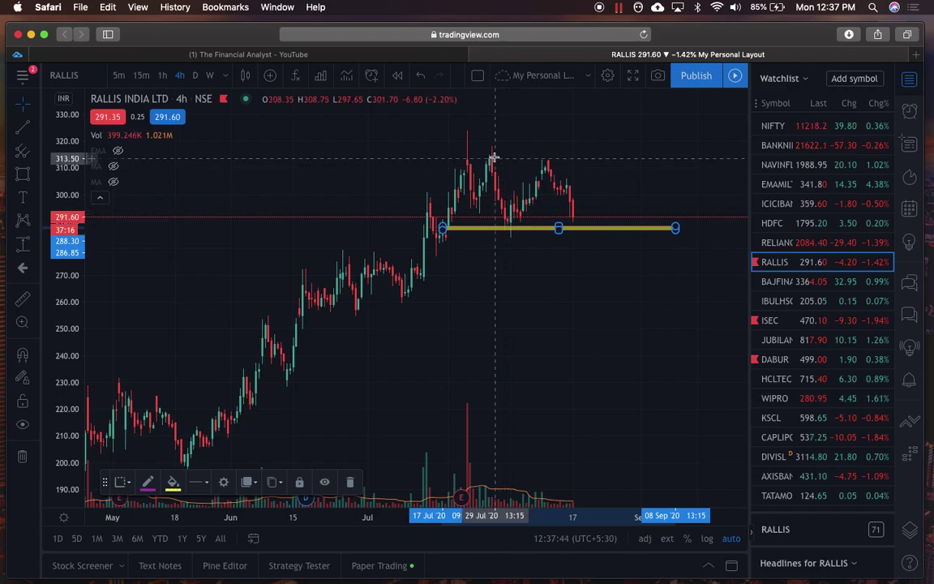
key(BackSpace)
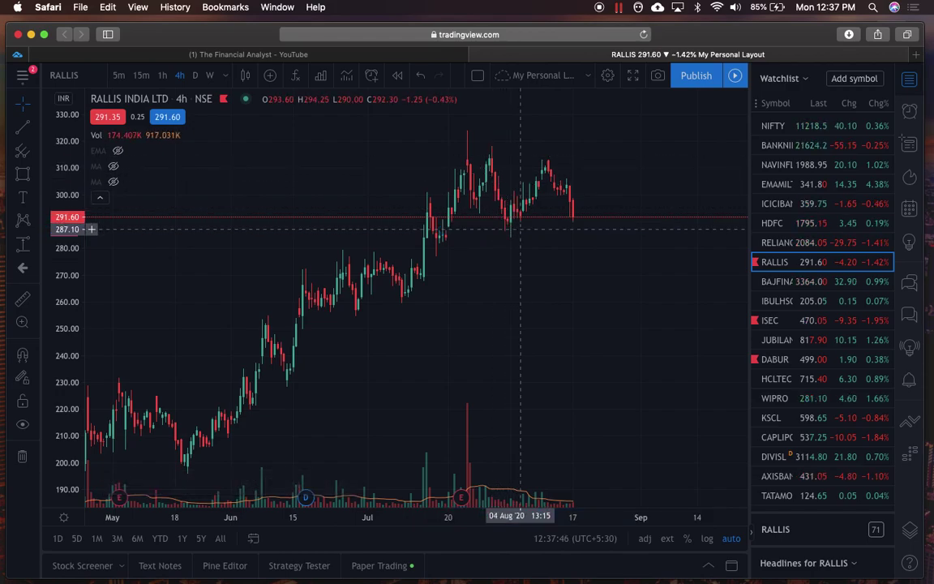
Step: Start a price alert on RALLIS with a Crossing value of 286 and review the available condition types
click(370, 76)
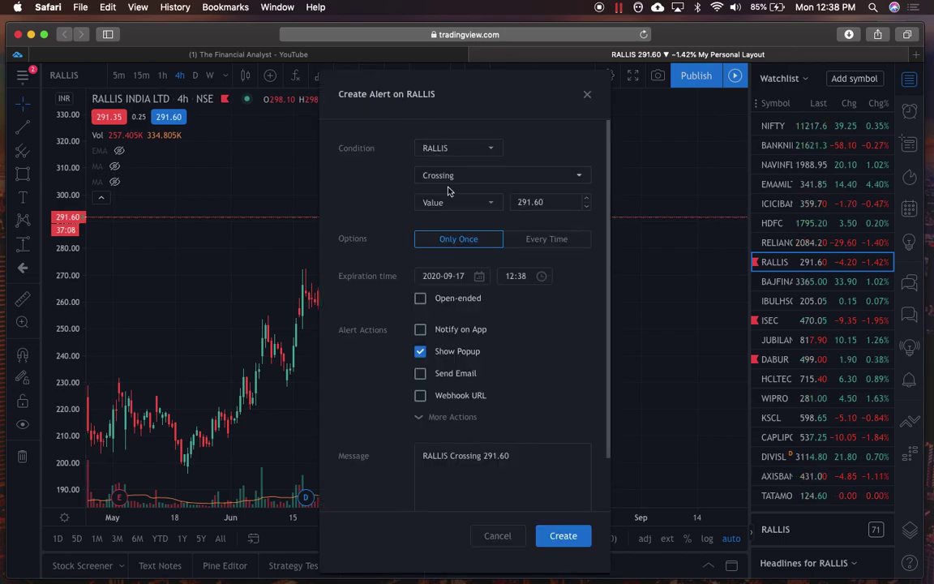
click(547, 204)
text(286)
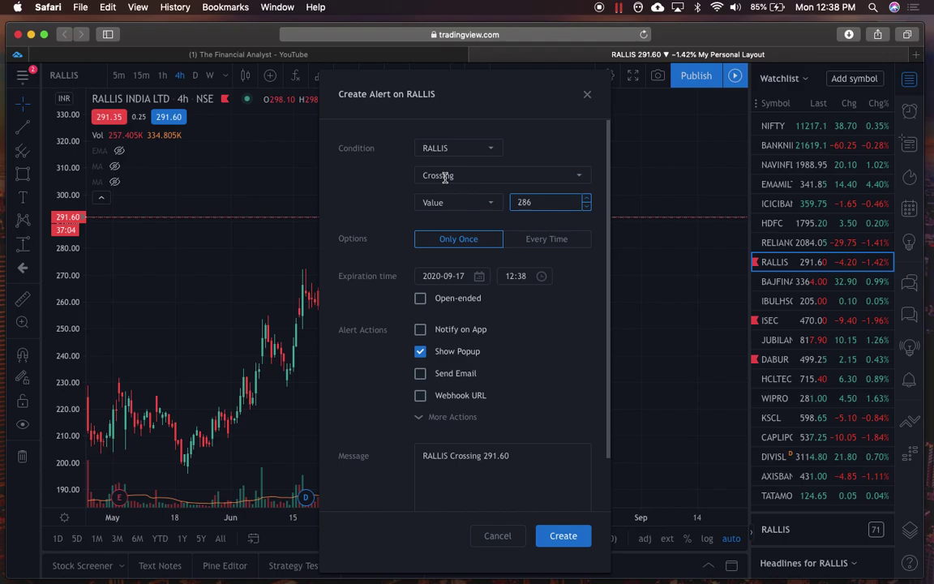
click(533, 184)
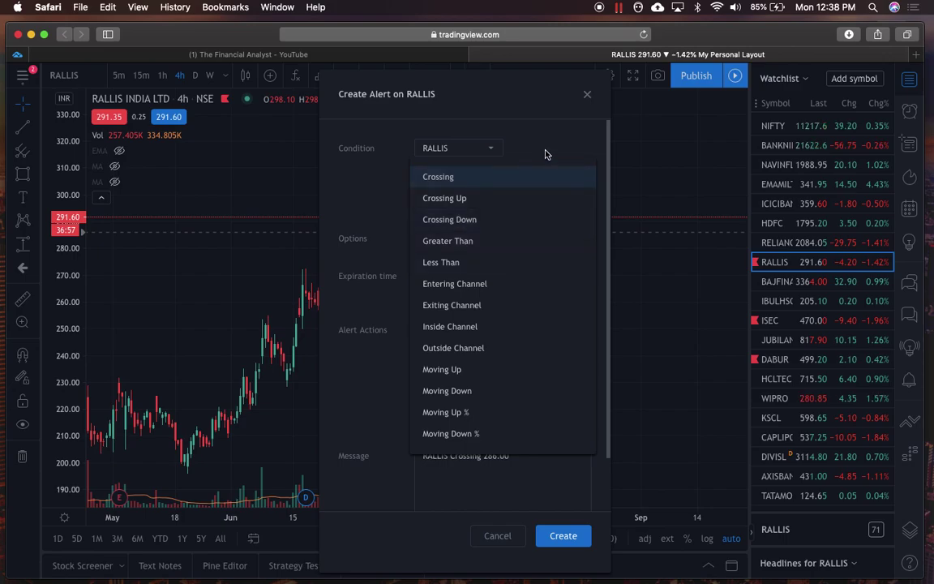
scroll(474, 361, down, 1)
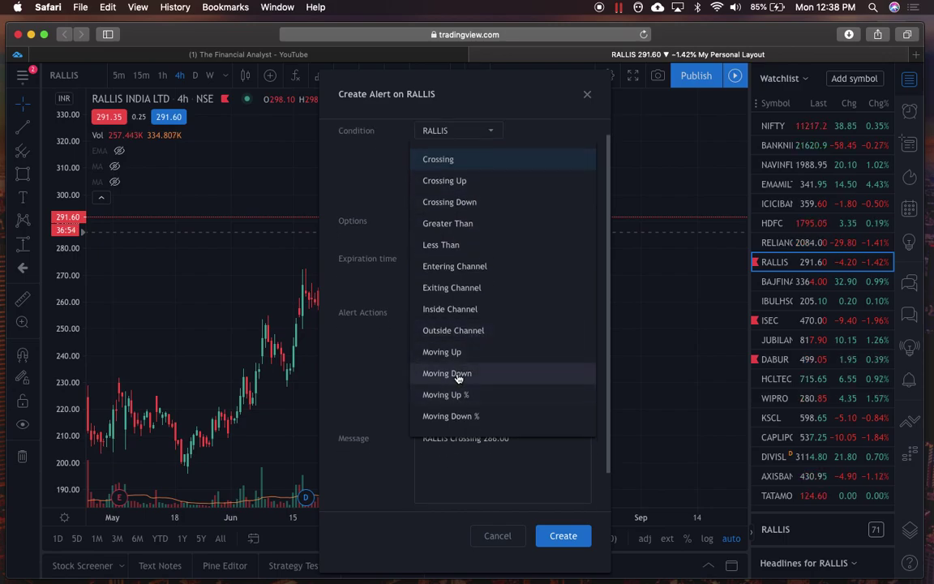
click(548, 116)
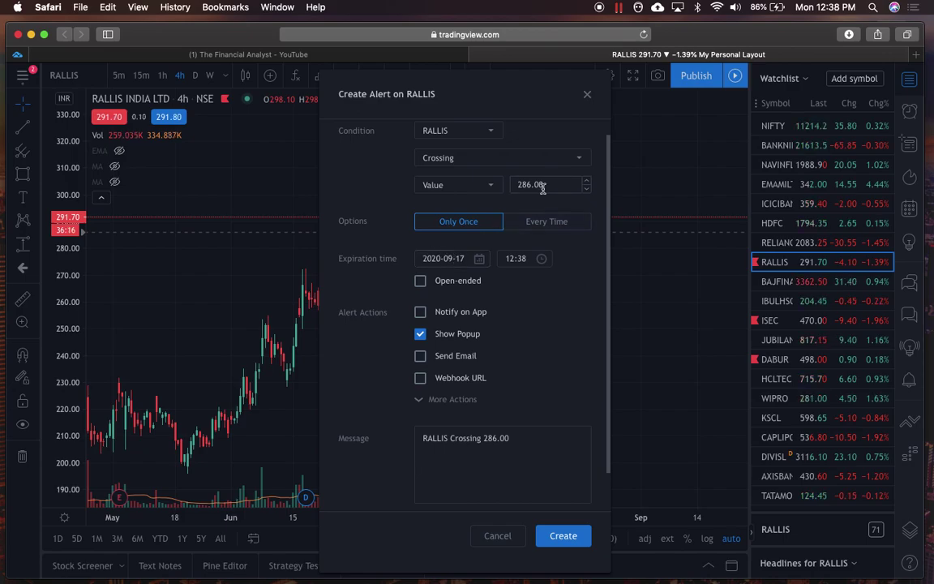
Step: Try to make the RALLIS alert open-ended, highlight a word in its message, and cancel the alert
click(421, 282)
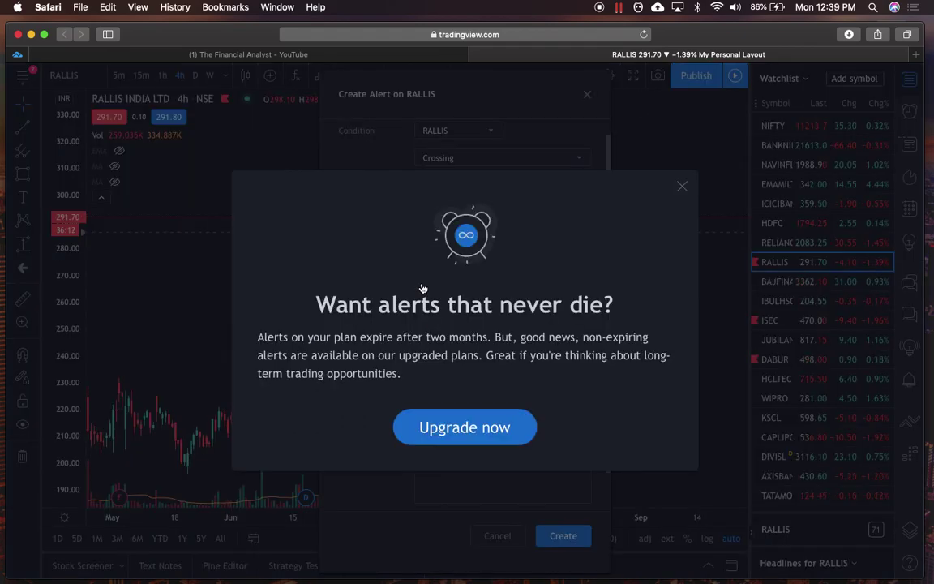
click(682, 189)
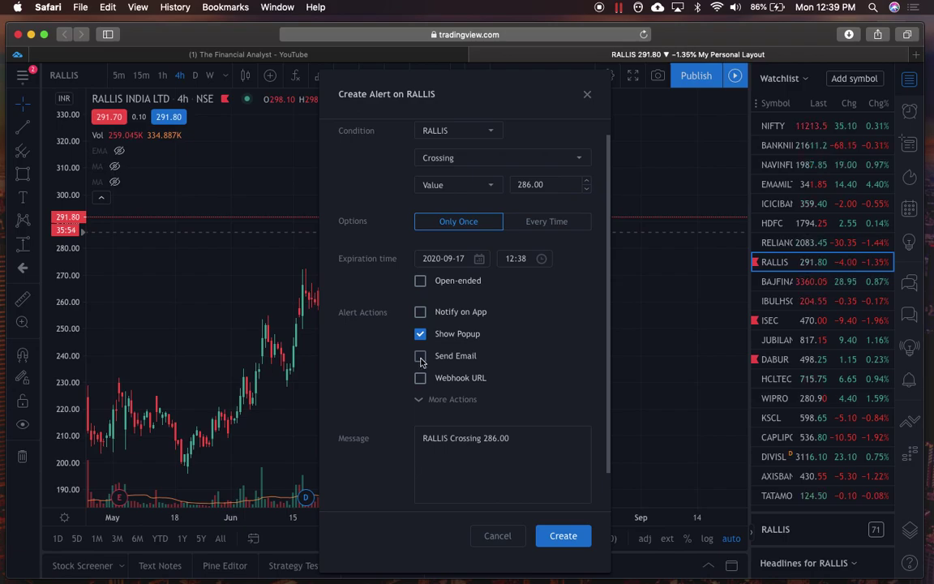
double_click(463, 438)
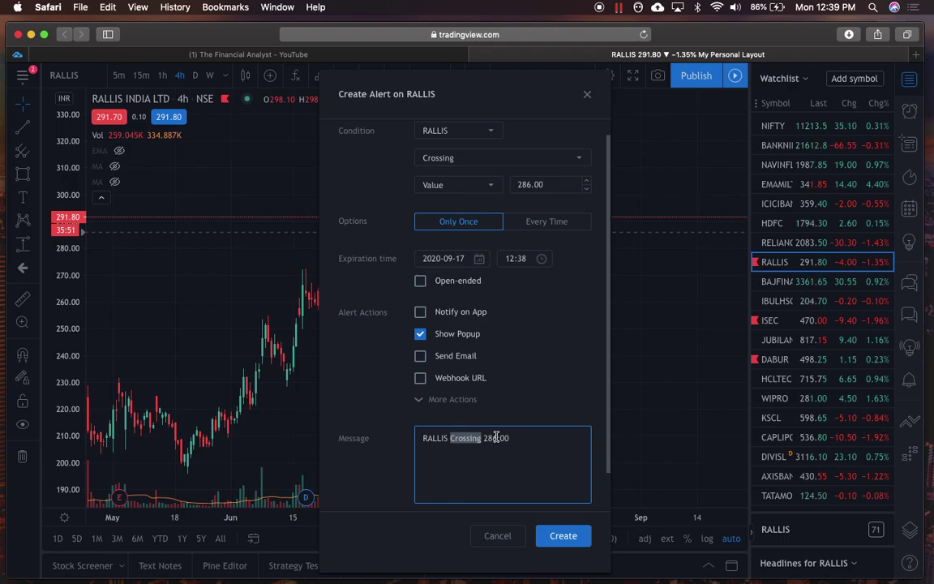
click(496, 537)
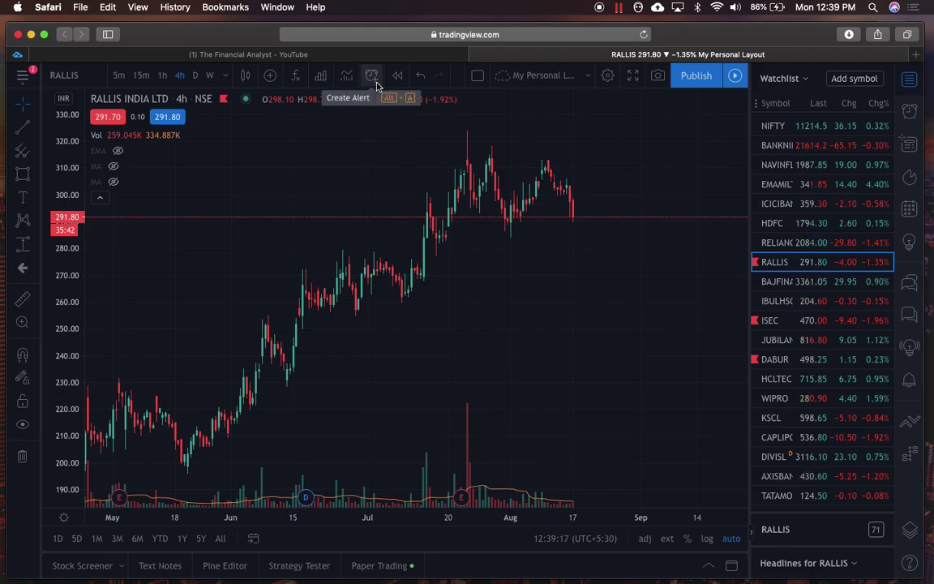
Step: View the list of existing alerts and the alerts log, and return to the watchlist
click(910, 116)
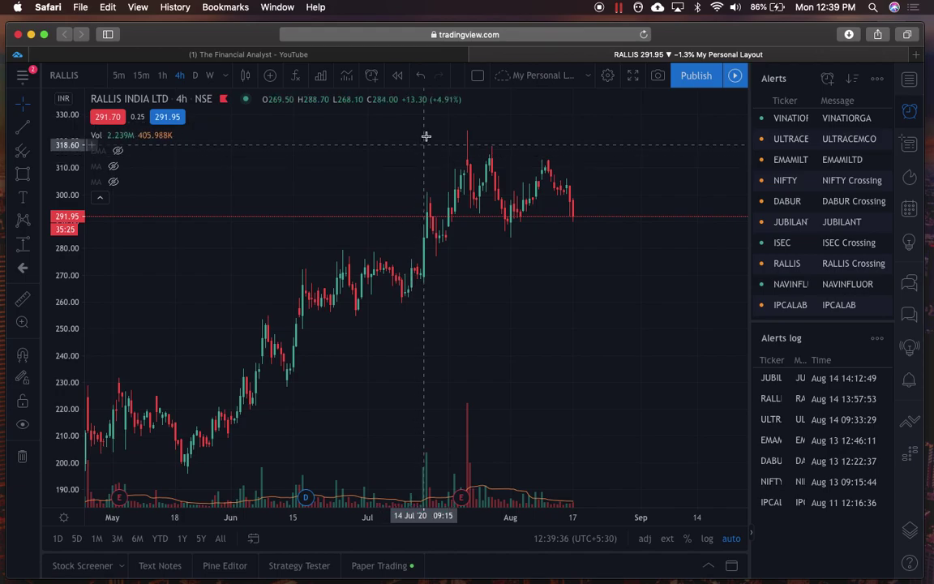
scroll(426, 136, left, 2)
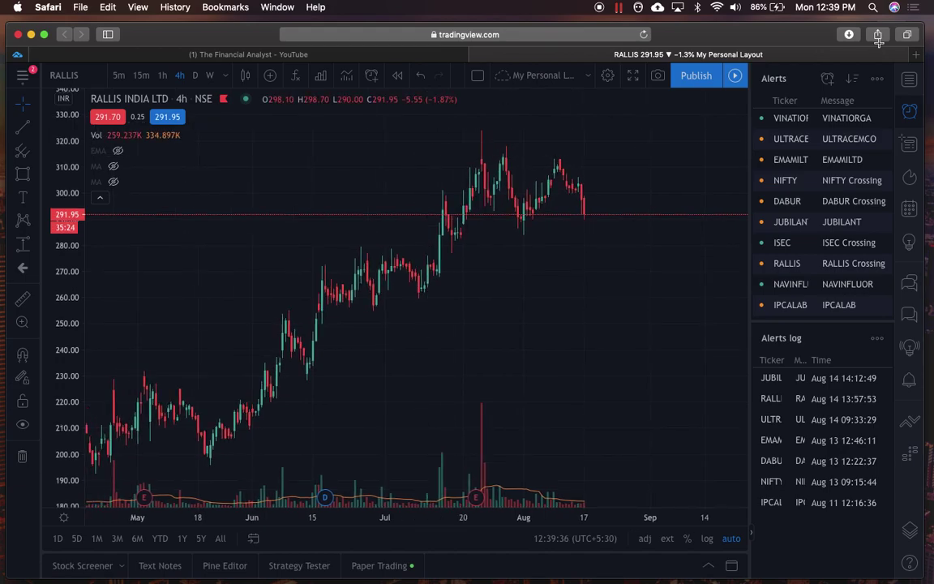
click(907, 79)
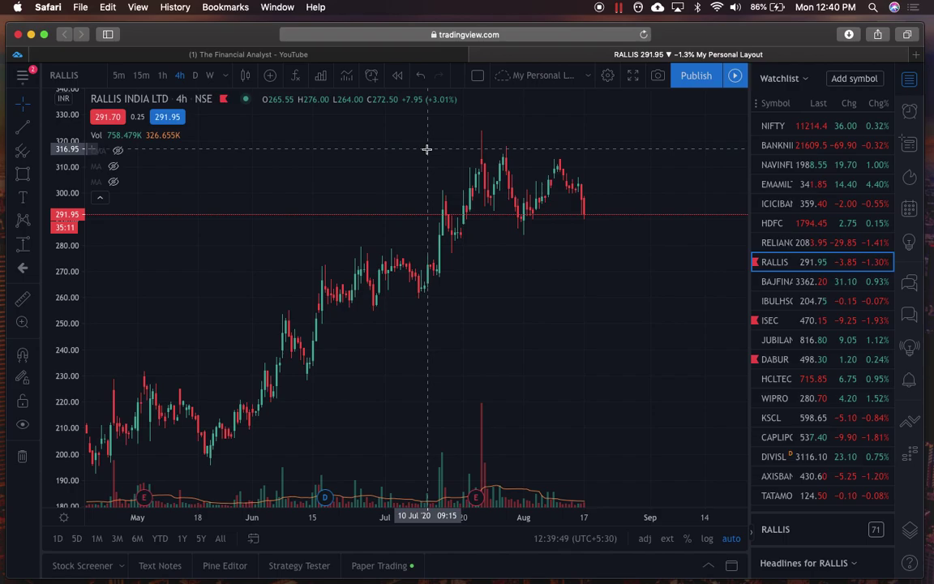
scroll(430, 273, down, 2)
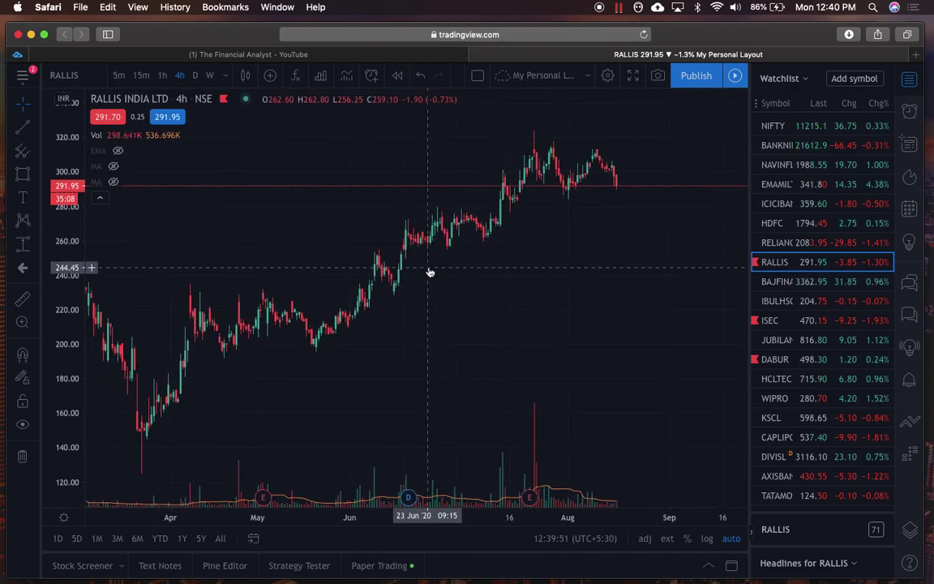
click(398, 76)
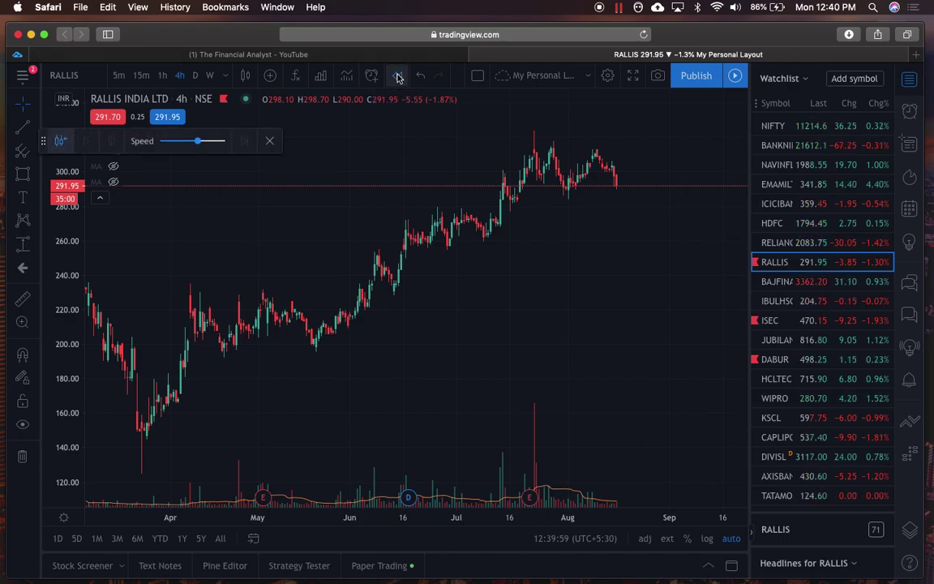
click(271, 141)
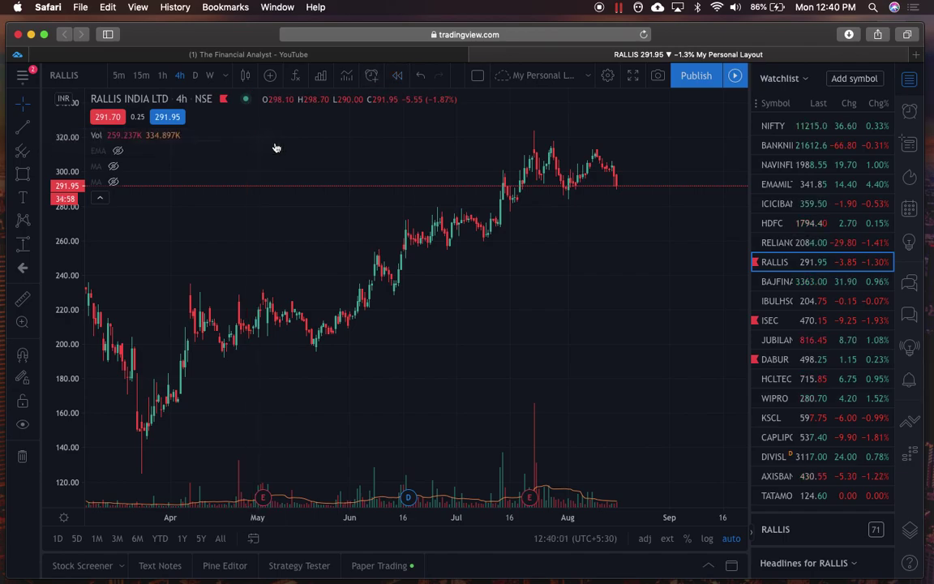
Step: Brush a sloping line above and a flat line below the mid-April to June RALLIS candles, and remove both strokes
scroll(418, 240, left, 5)
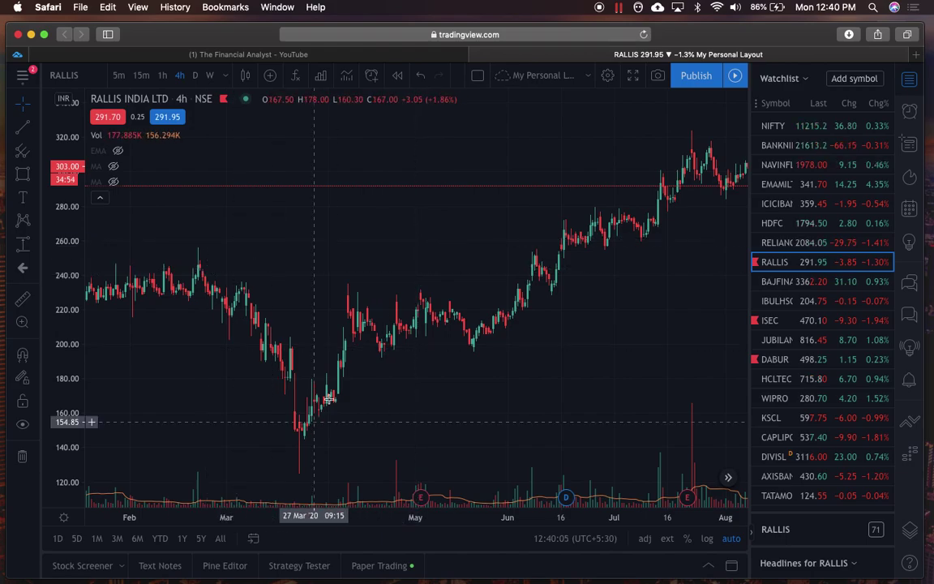
scroll(381, 329, up, 3)
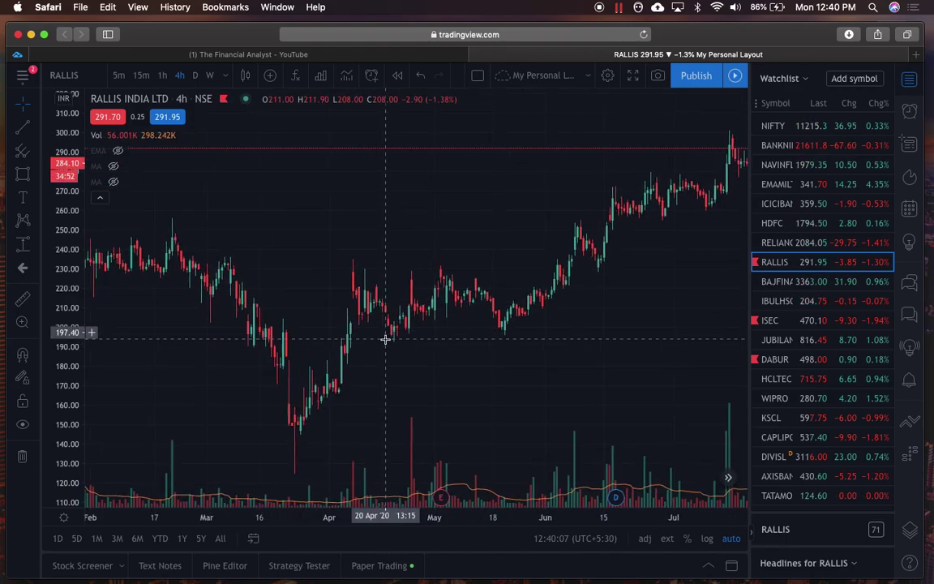
click(36, 174)
click(73, 177)
drag(343, 259, 581, 302)
drag(383, 339, 602, 339)
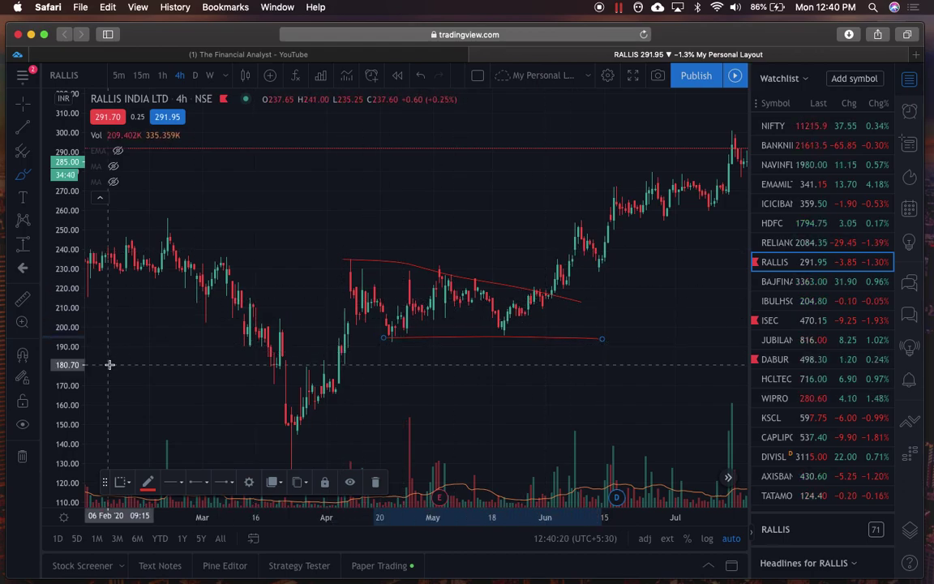
click(22, 423)
Step: Enter chart replay mode on RALLIS and cut the chart at a starting bar in early May 2020
scroll(309, 363, down, 2)
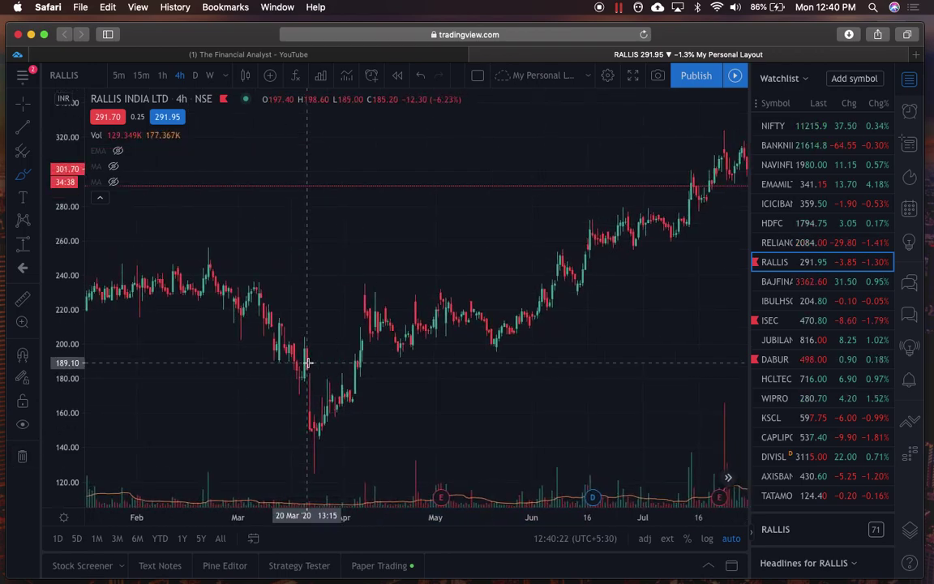
click(398, 78)
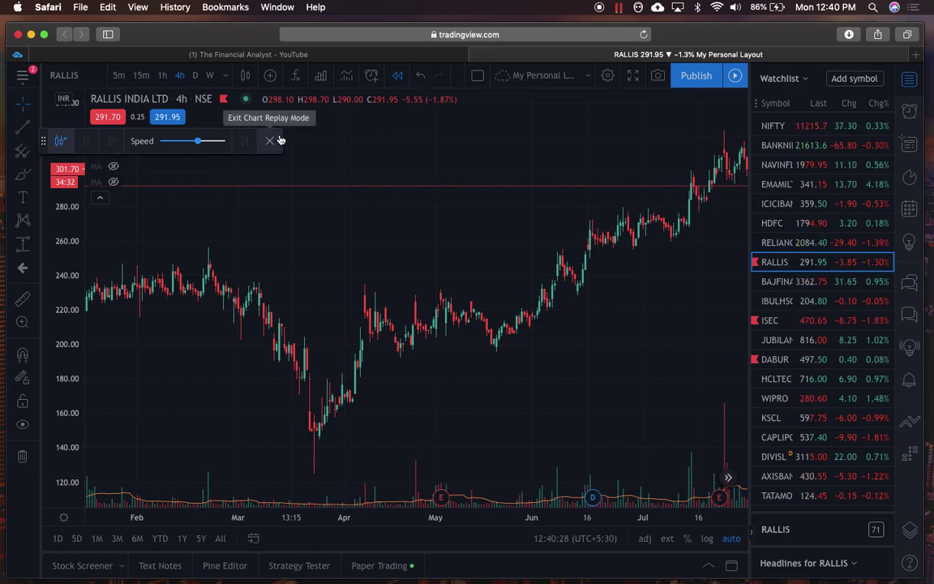
click(60, 143)
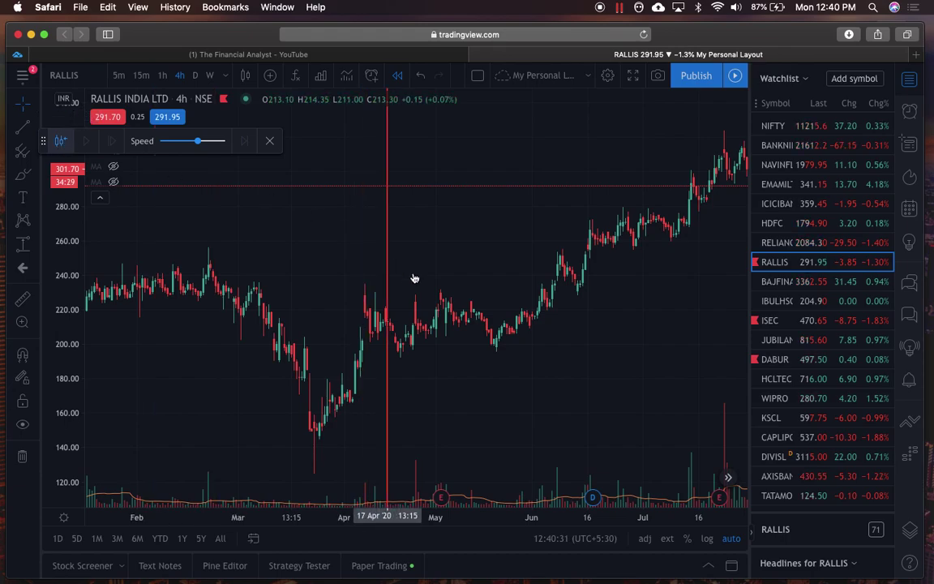
click(468, 302)
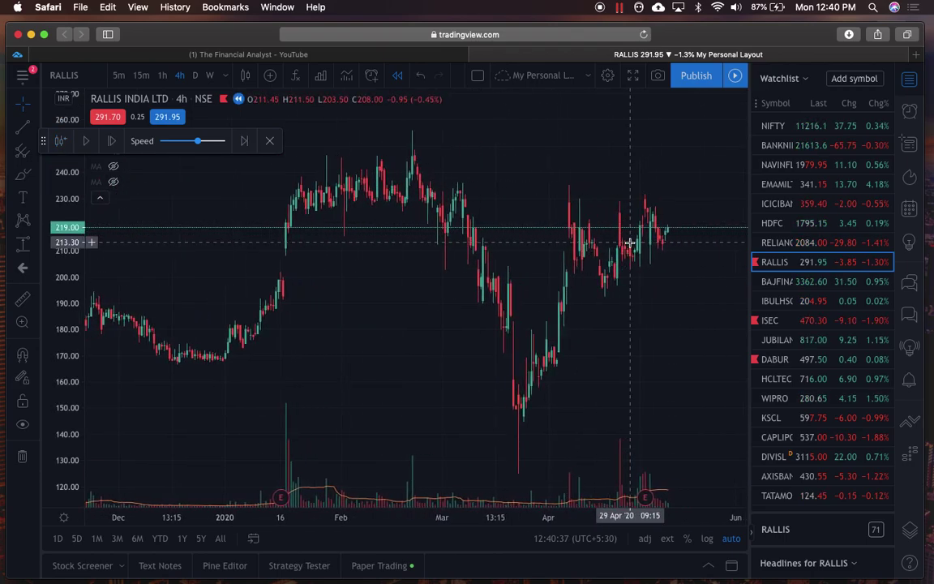
scroll(668, 243, right, 5)
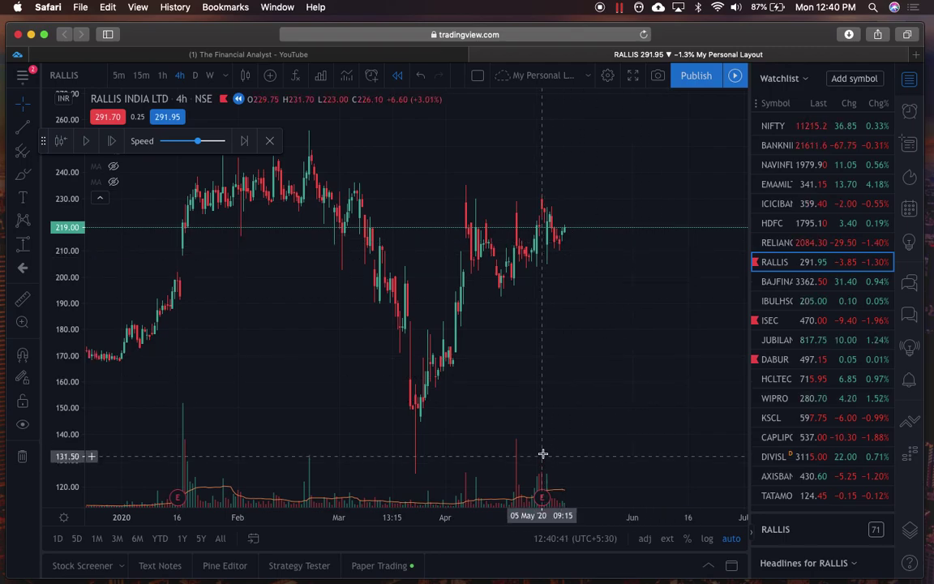
scroll(567, 254, right, 4)
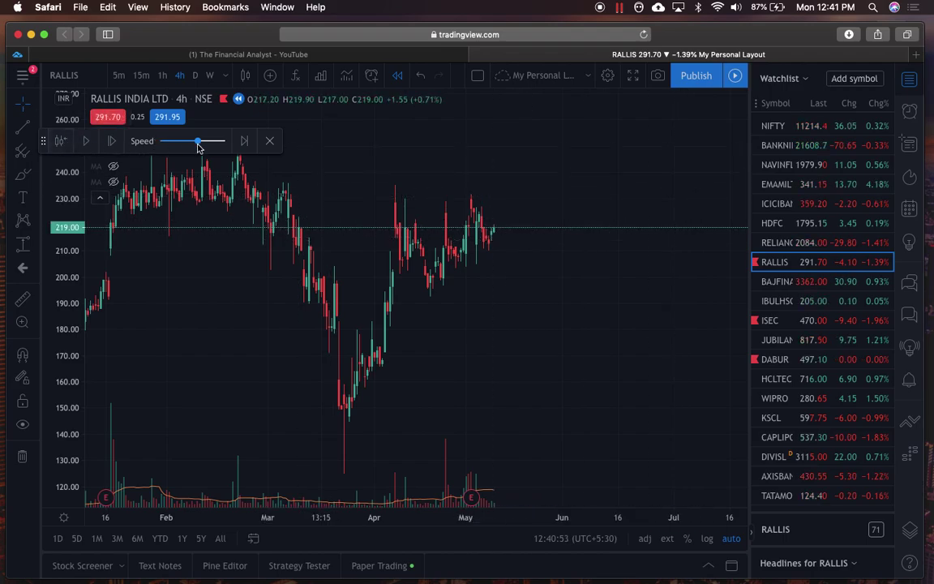
Step: Move the replay starting bar back to late April 2020 and play the replay
click(61, 143)
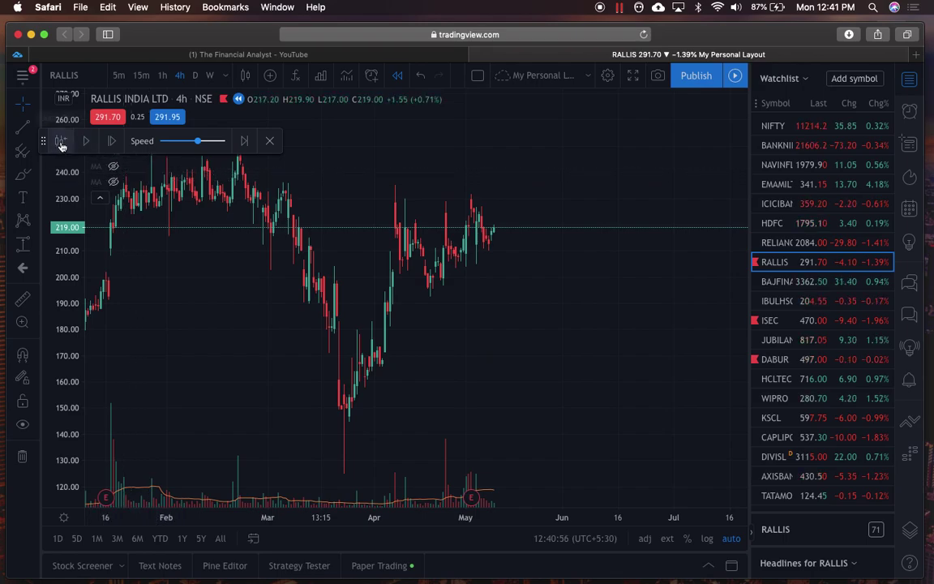
click(447, 254)
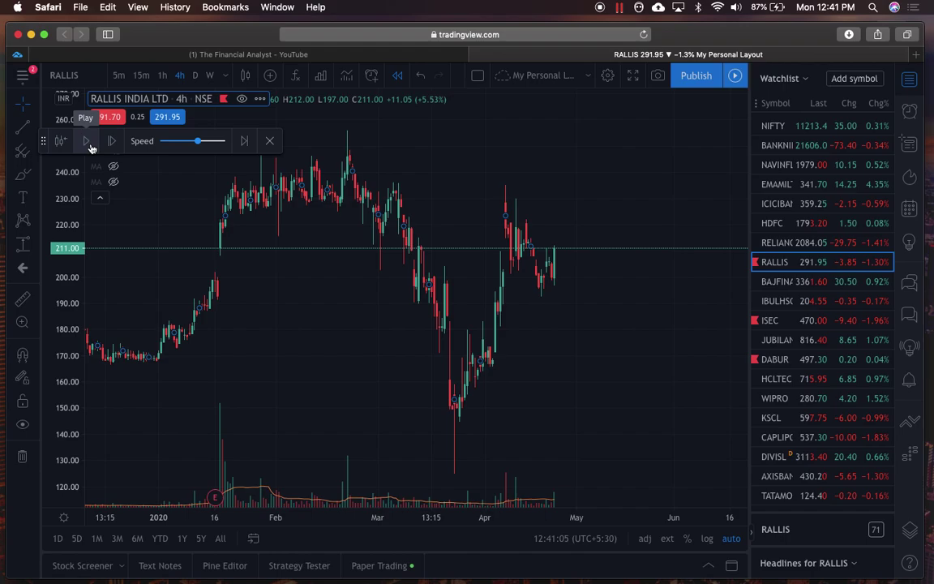
click(90, 145)
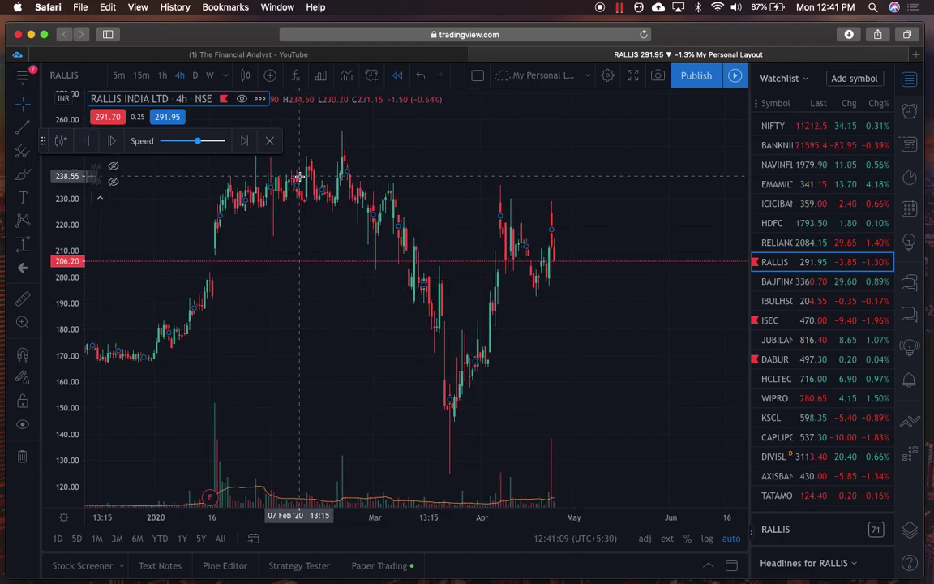
Step: Slow the running replay to 1 update every 2 sec, and reduce it further to the slowest speed
mouse_move(197, 145)
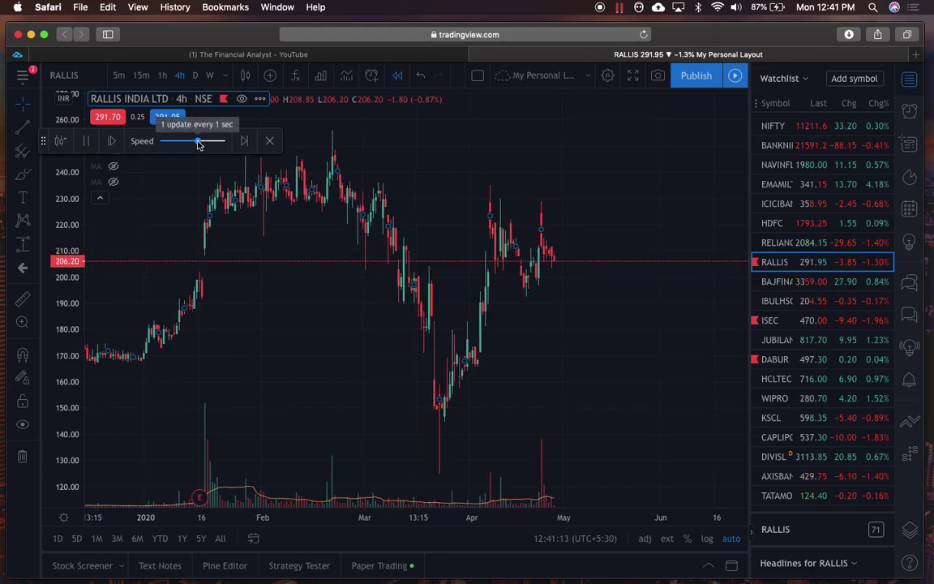
drag(199, 145, 187, 146)
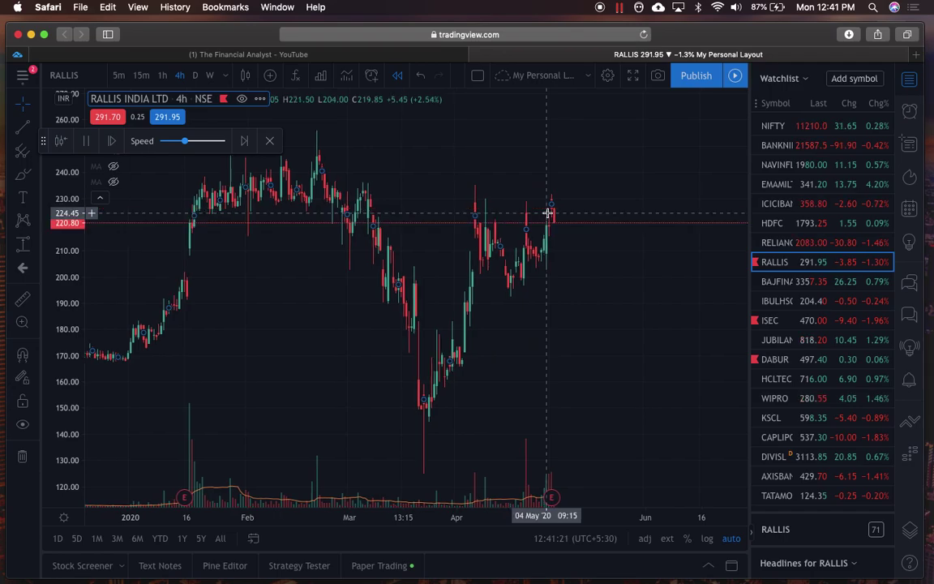
mouse_move(185, 144)
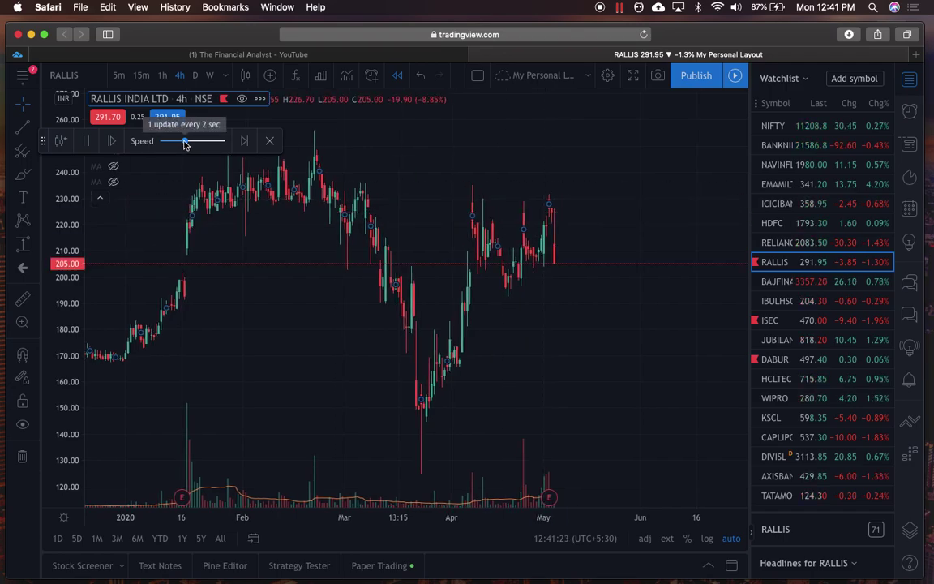
drag(184, 144, 159, 144)
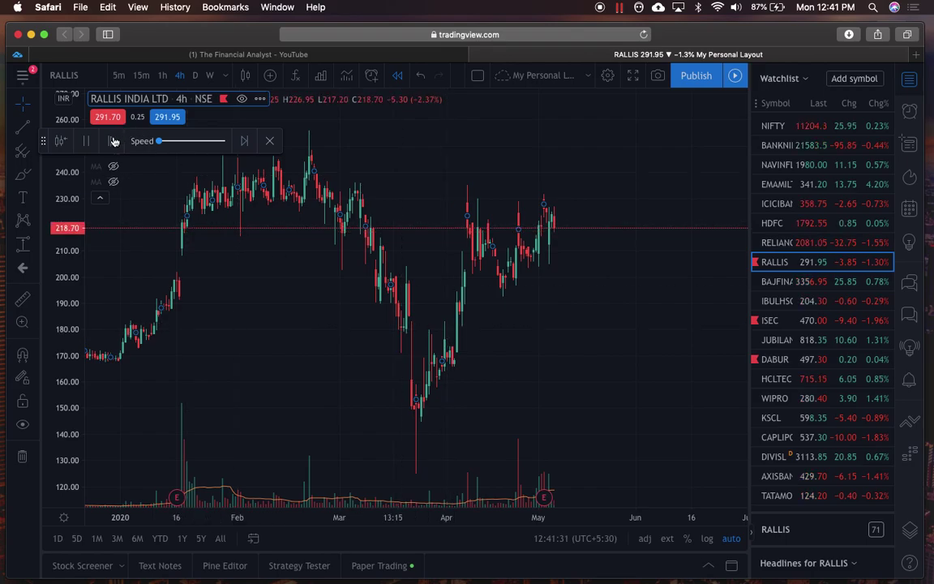
Step: Jump the RALLIS replay to real time and exit chart replay mode
click(246, 145)
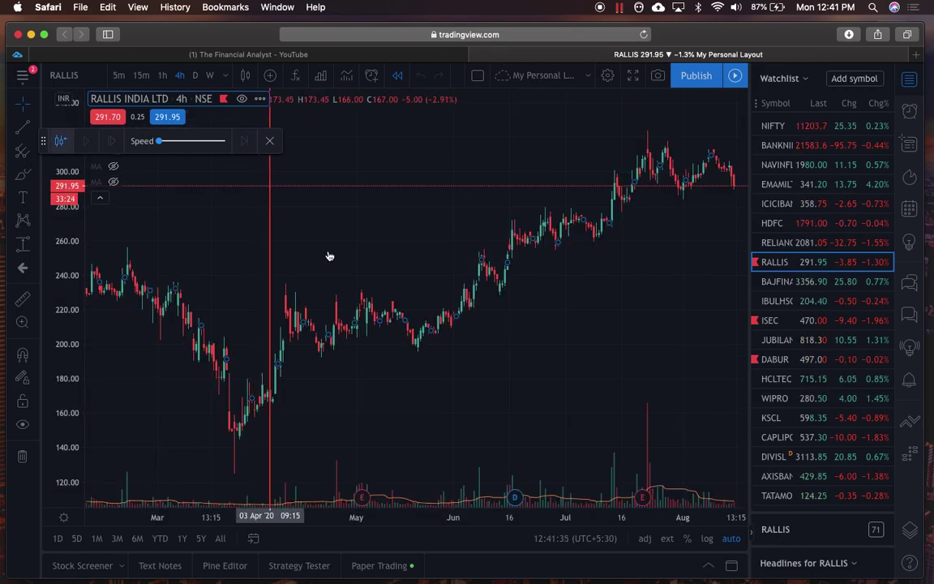
click(272, 142)
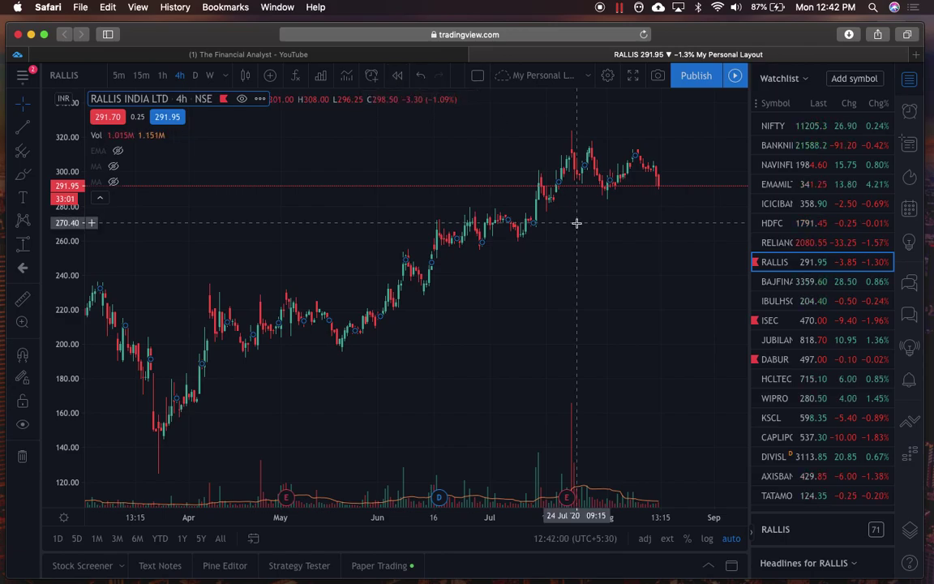
Step: Open the chart layout options and turn off interval syncing across all charts
click(480, 78)
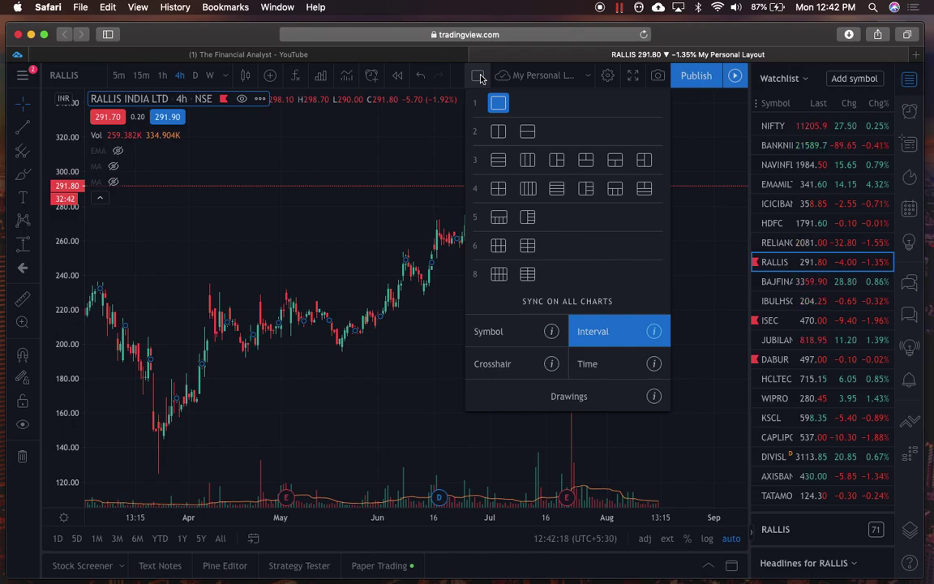
click(583, 335)
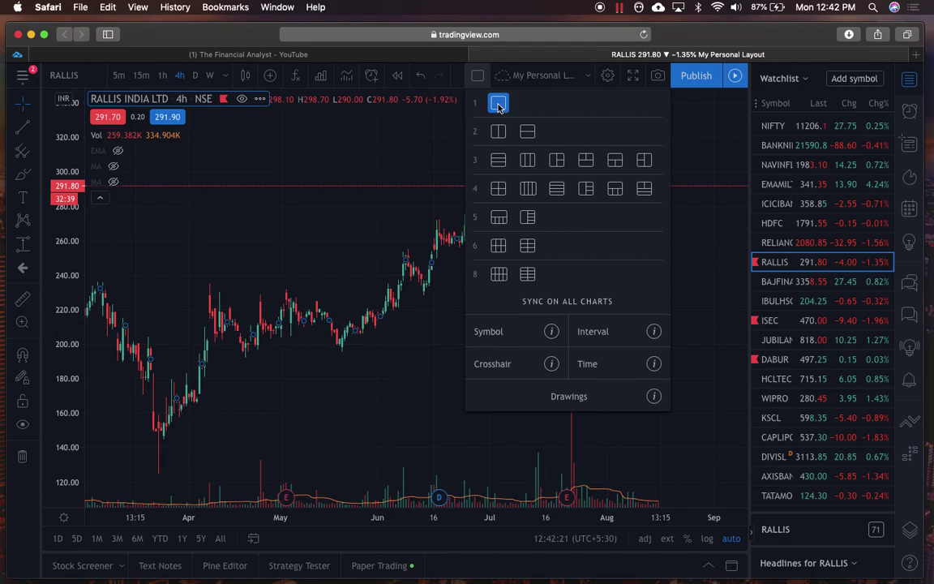
Step: Split the chart area into two horizontal charts stacked one above the other
click(477, 77)
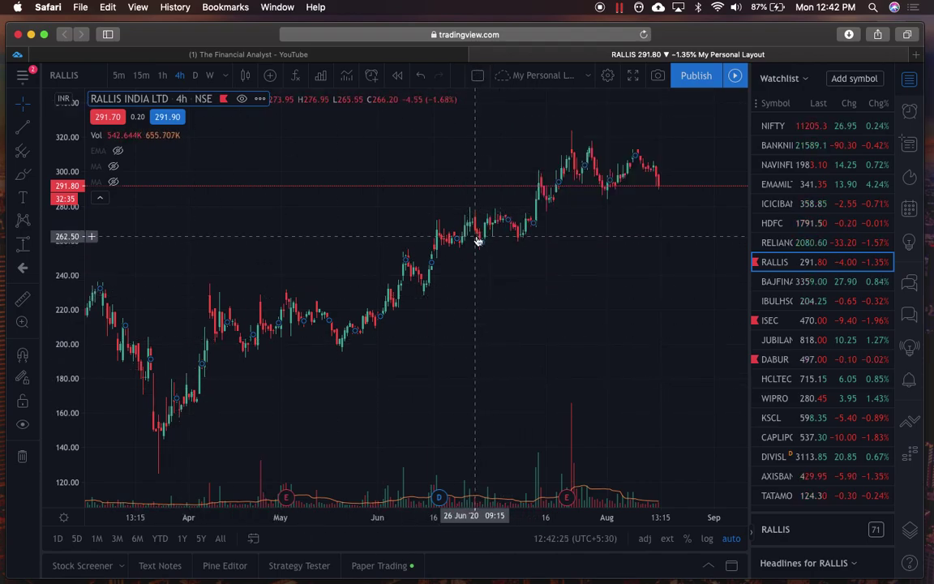
click(477, 75)
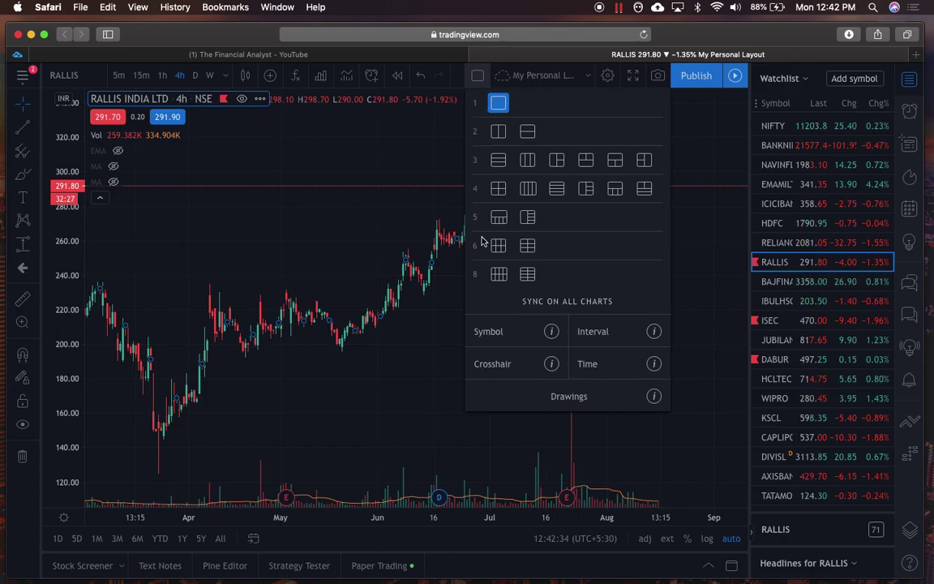
click(528, 132)
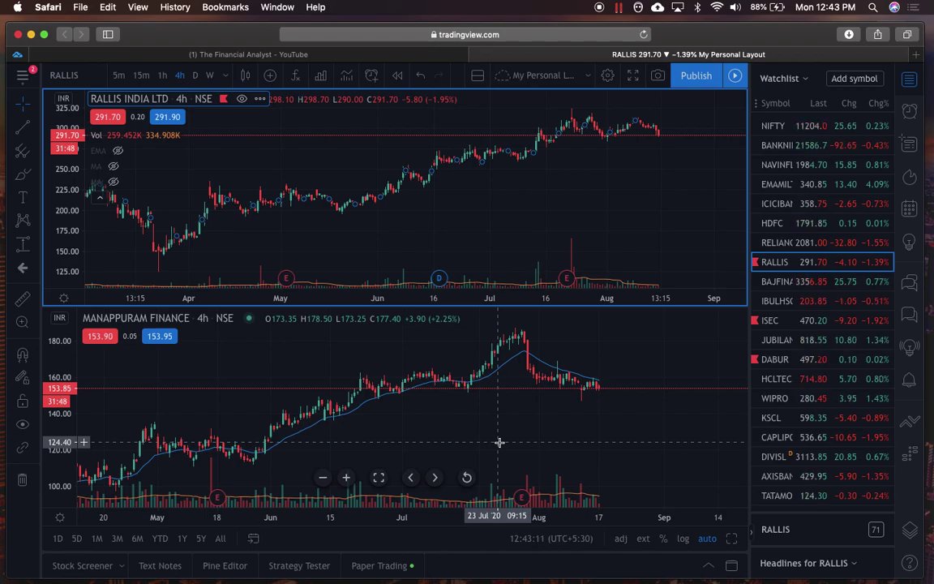
Step: Switch to a 2×2 layout of four charts, and maximize and restore the RALLIS chart
click(478, 75)
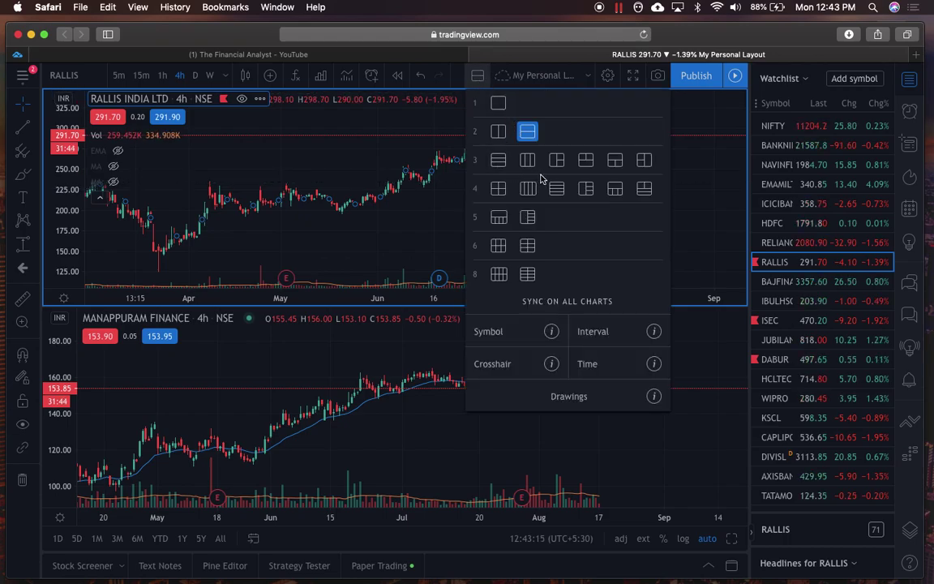
click(498, 188)
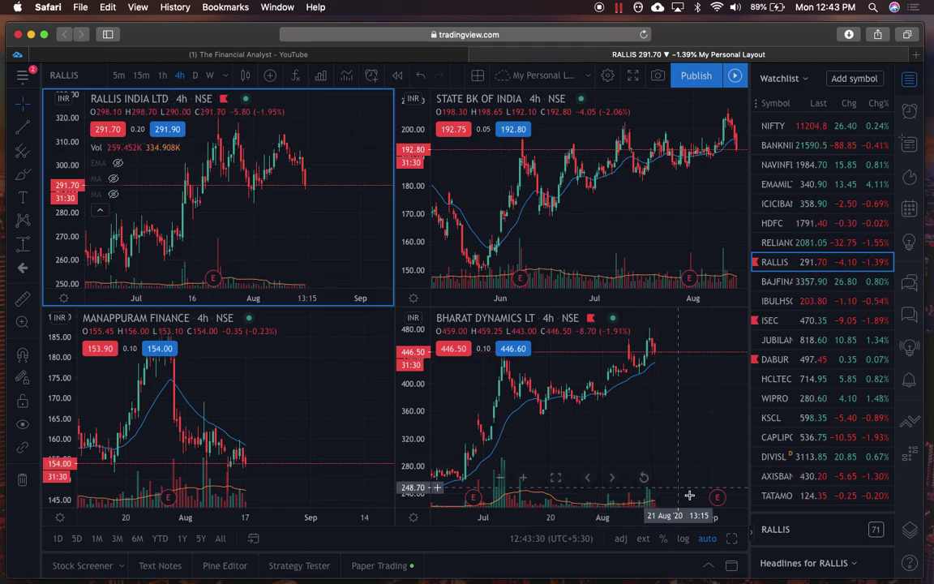
click(731, 539)
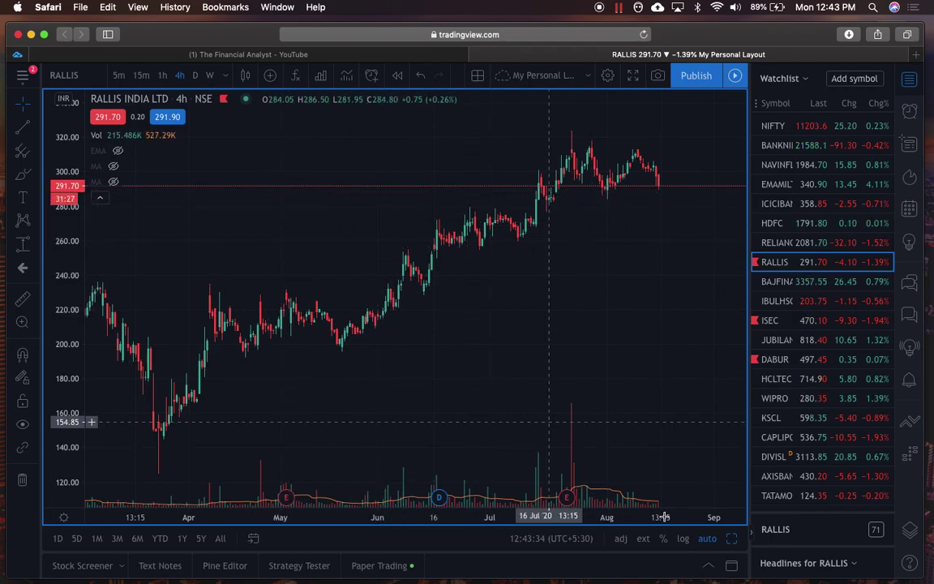
click(732, 539)
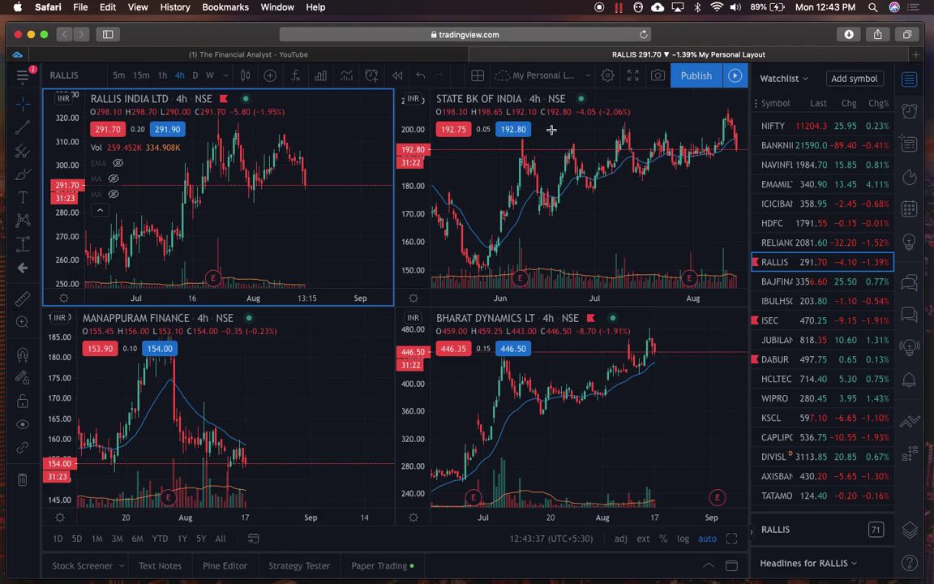
Step: Select the STATE BK OF INDIA chart, maximize it, and restore the four-chart view
click(634, 203)
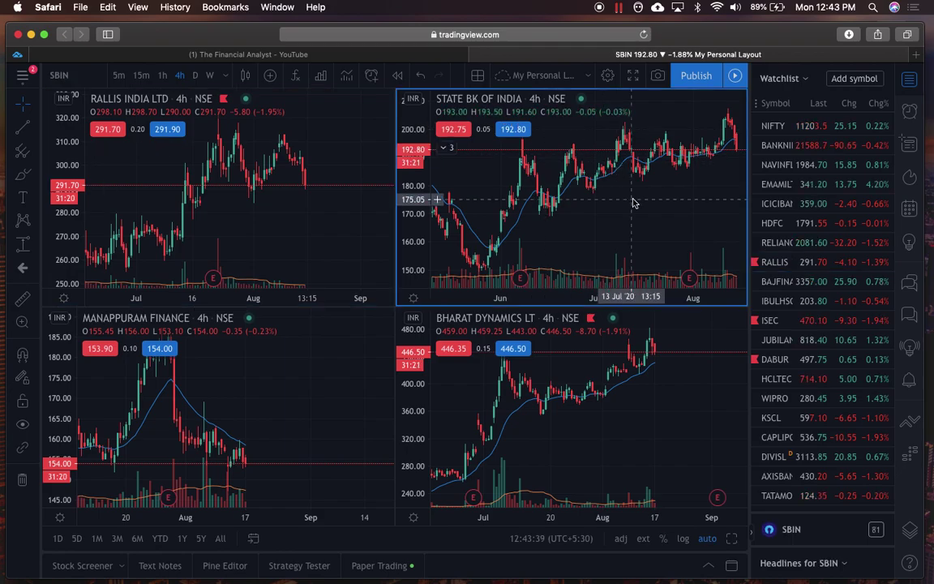
click(732, 538)
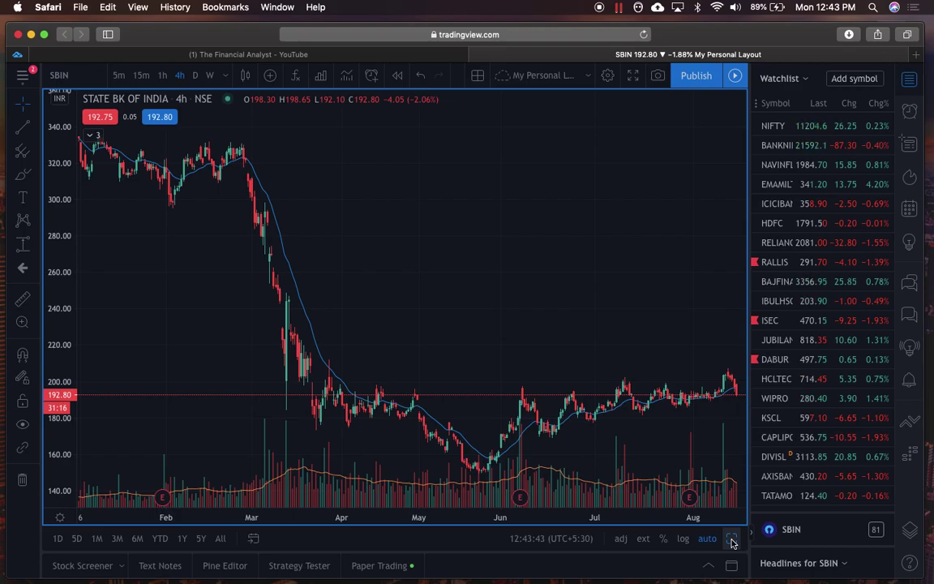
click(731, 539)
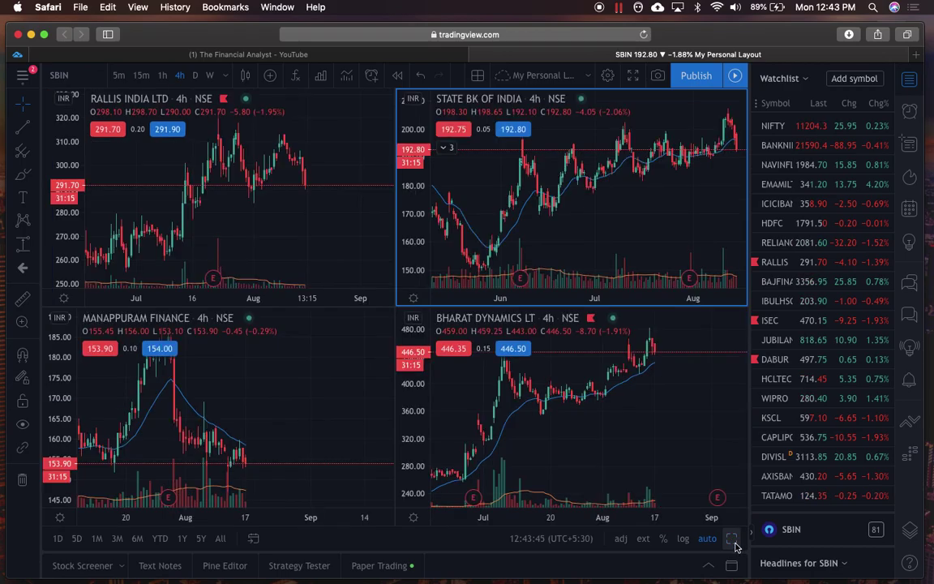
Step: Switch back to the layout of two stacked charts and turn on symbol syncing across all charts
click(477, 81)
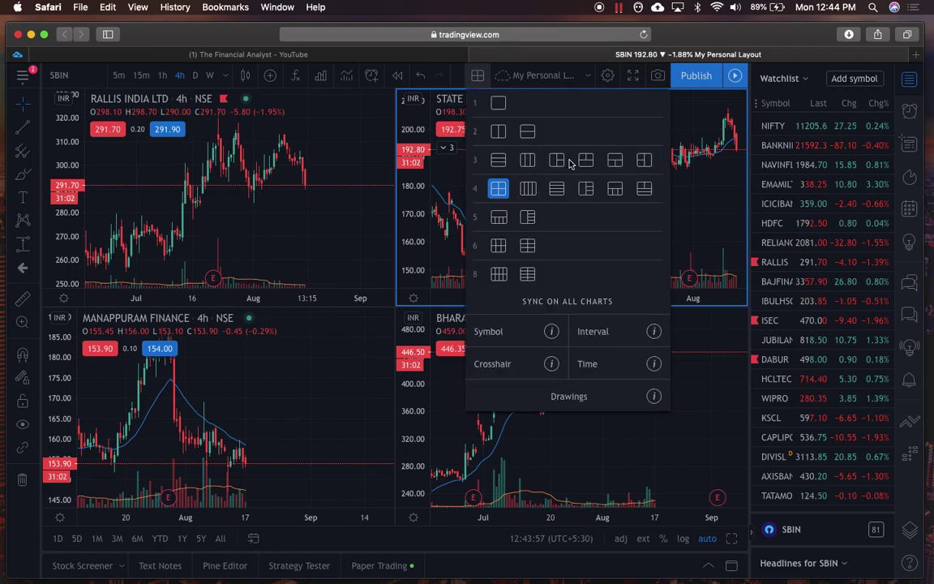
click(529, 138)
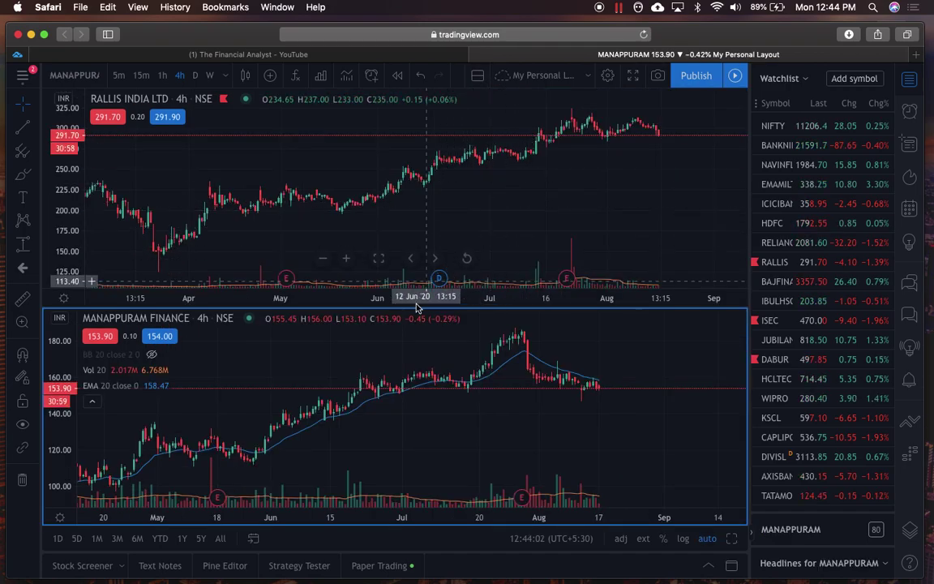
click(477, 77)
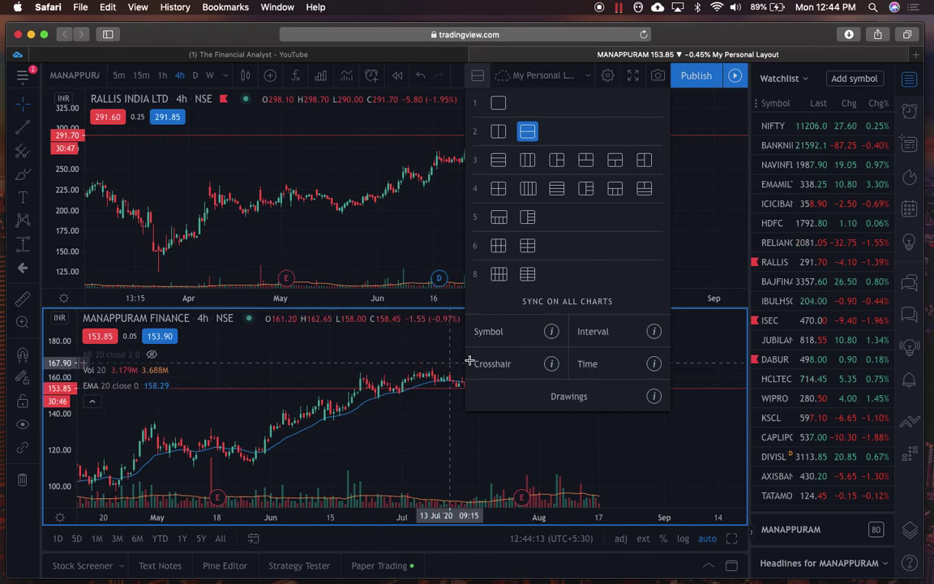
click(513, 335)
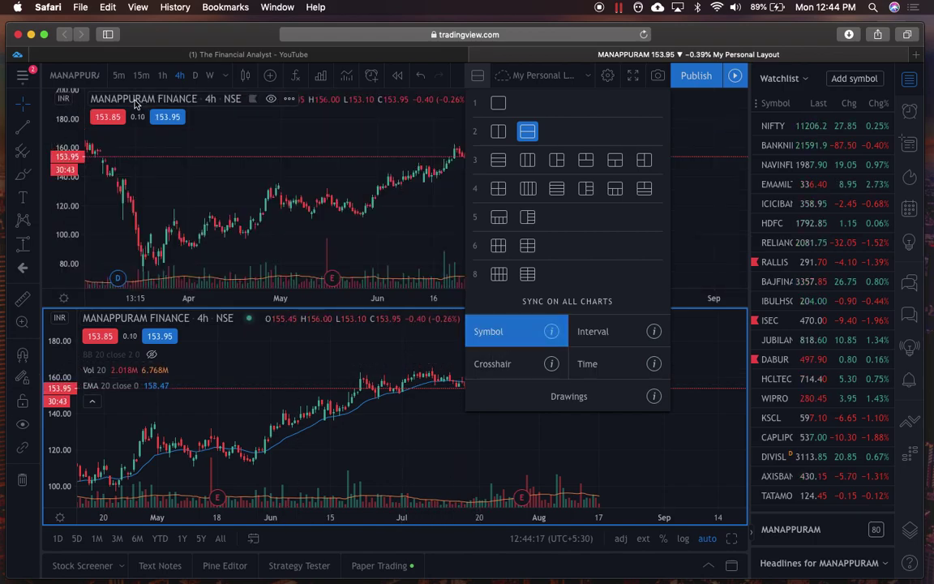
click(685, 268)
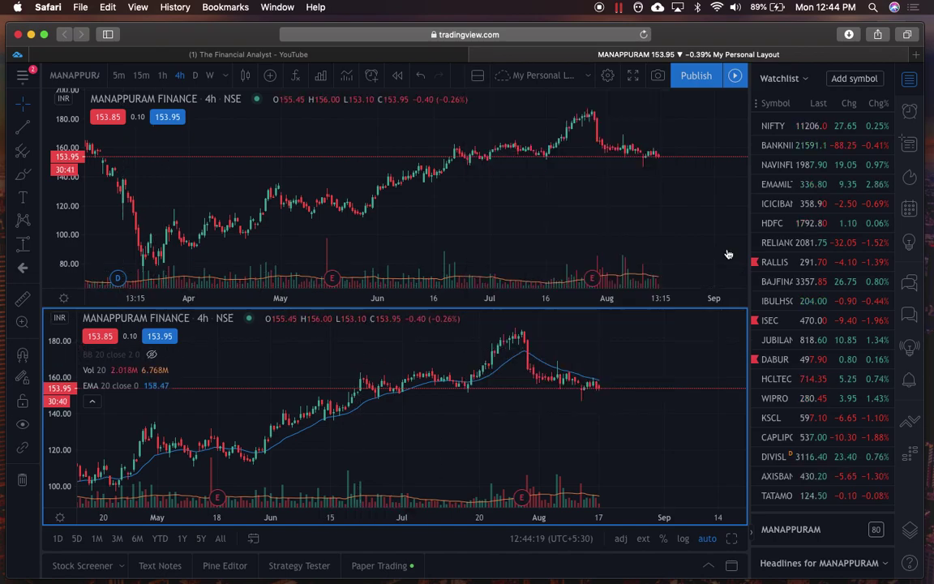
Step: Load RELIANCE from the watchlist in the synced charts and set the upper chart's interval to 1 hour
click(777, 242)
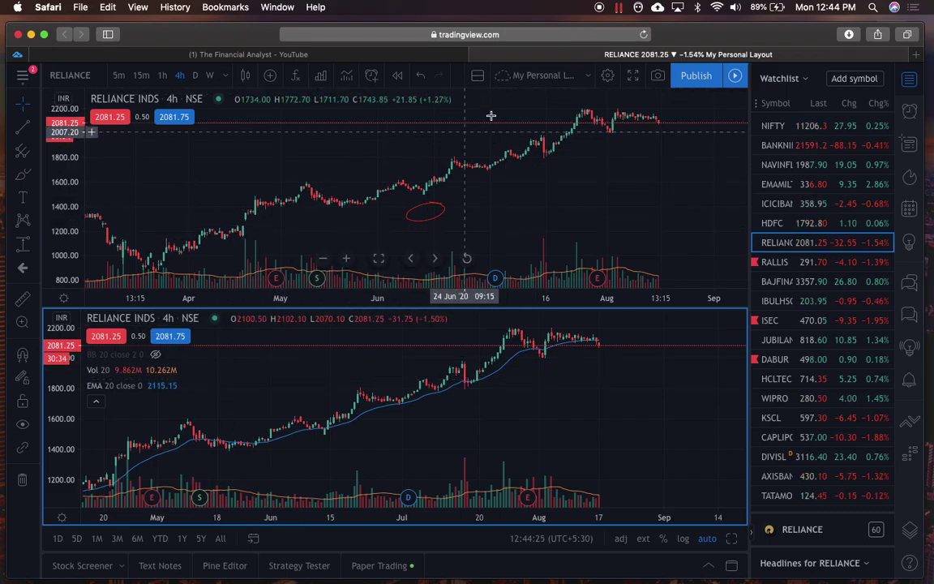
click(478, 76)
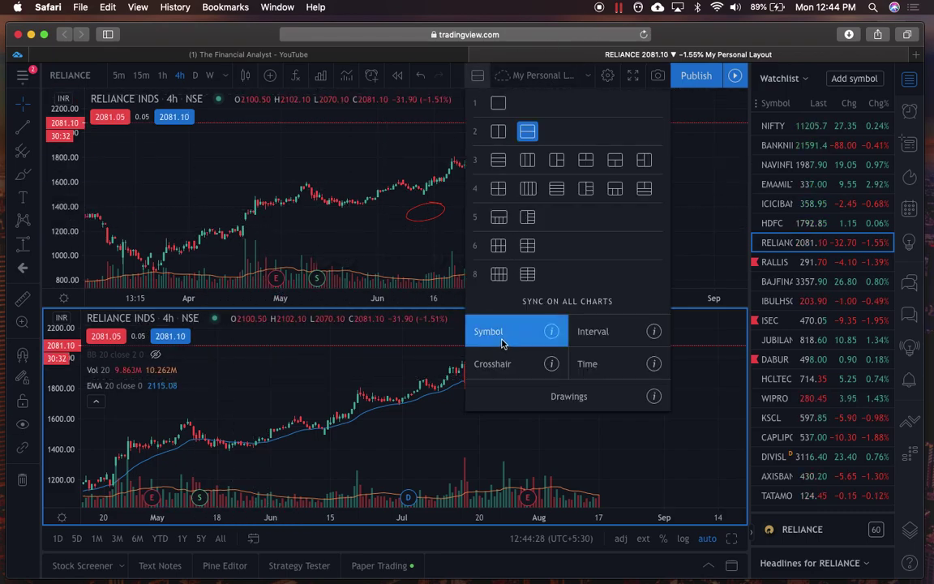
click(320, 172)
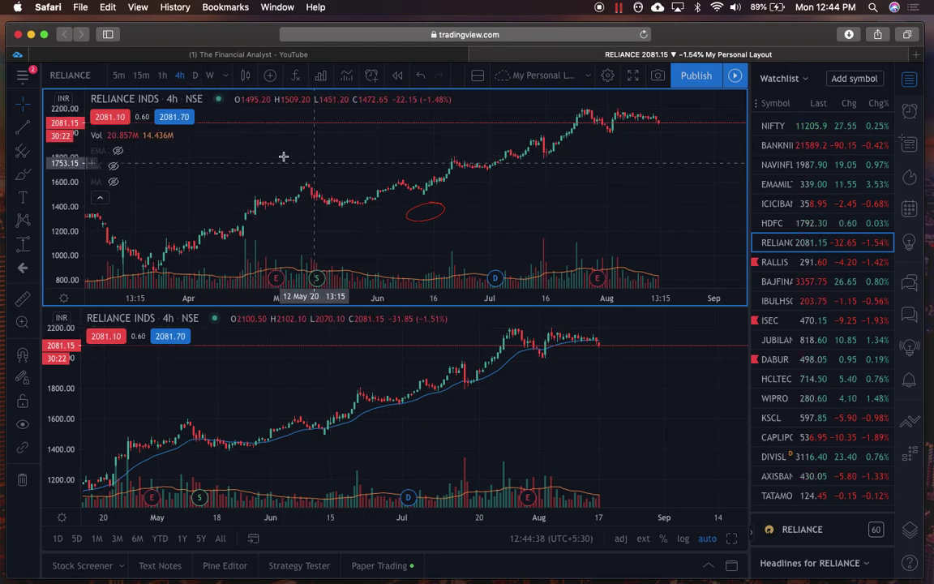
click(163, 77)
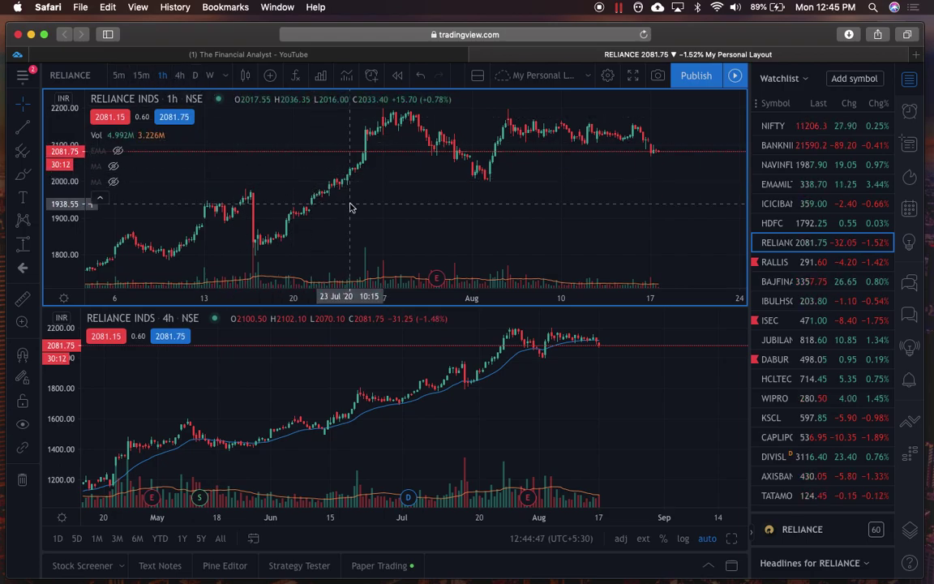
Step: Set the lower RELIANCE chart's interval to 15 minutes
click(341, 373)
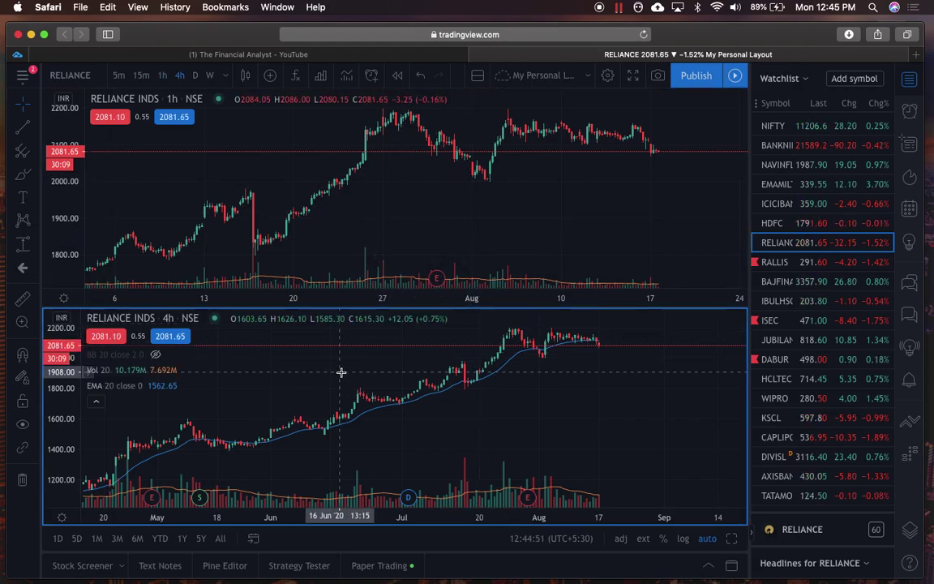
text(15)
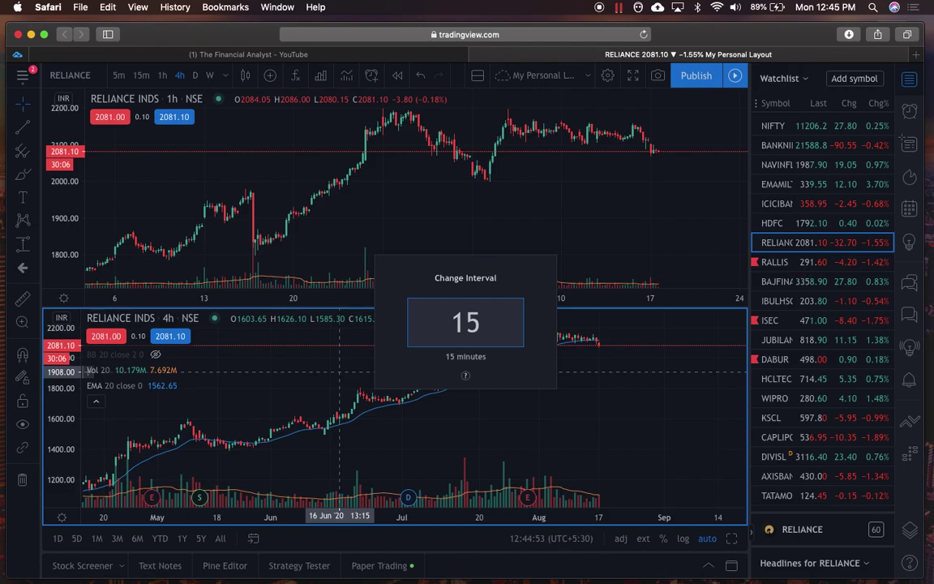
key(Return)
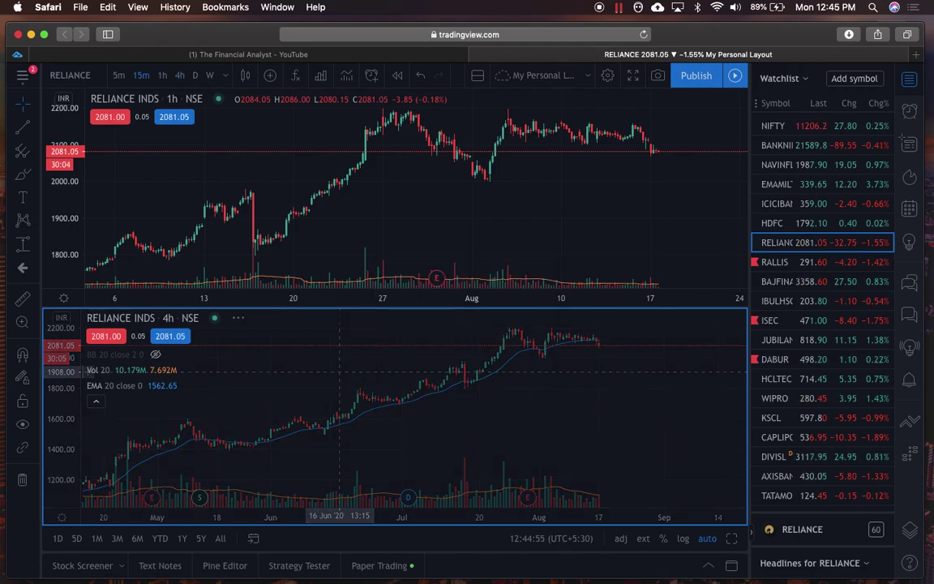
Step: Load NAVINFLUOR from the watchlist in both charts and turn on crosshair syncing across all charts
click(478, 76)
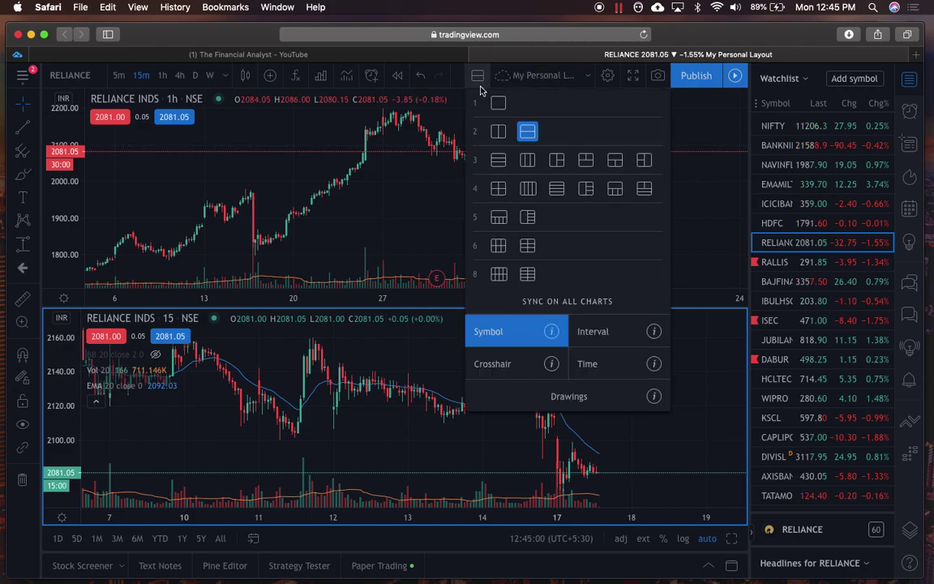
click(805, 166)
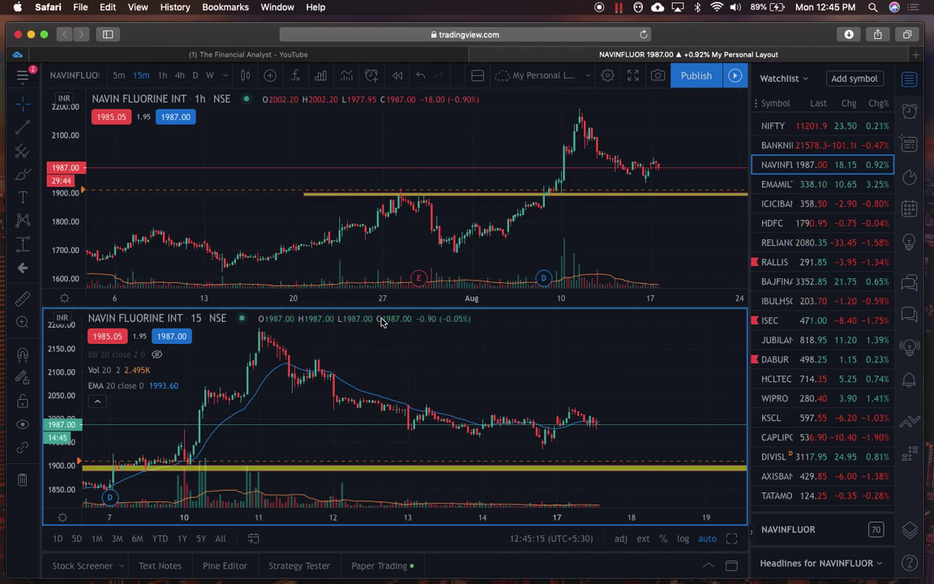
click(480, 74)
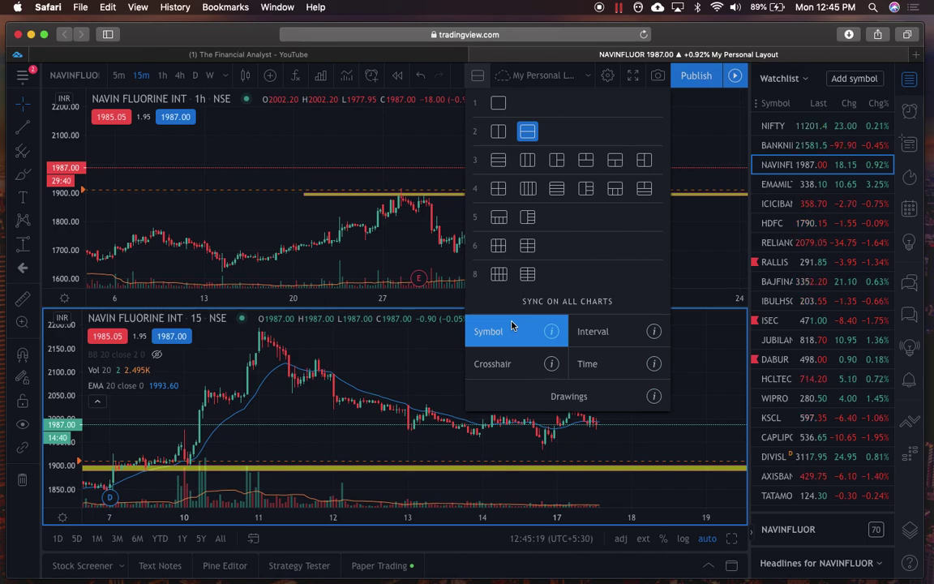
click(518, 369)
click(427, 154)
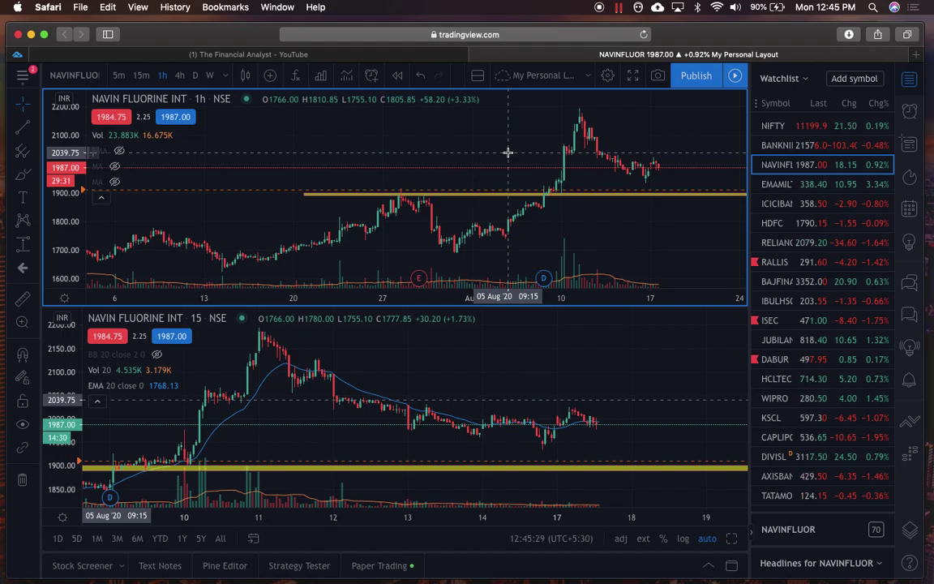
scroll(520, 234, right, 5)
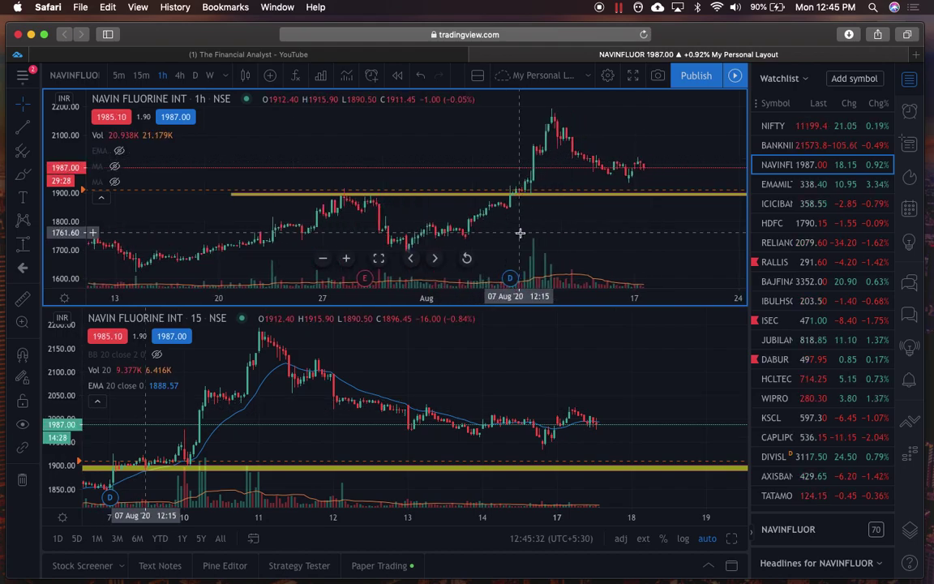
scroll(596, 174, up, 3)
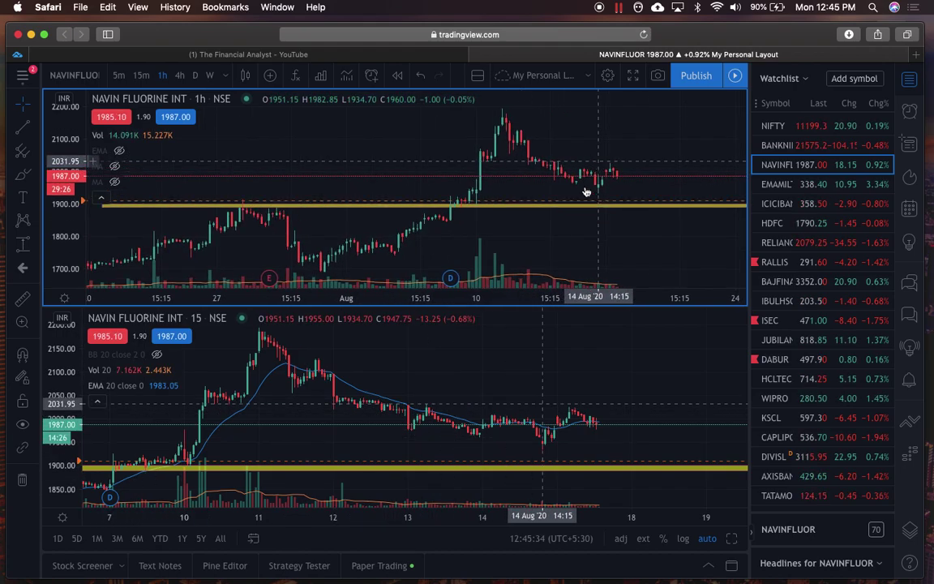
scroll(538, 379, up, 3)
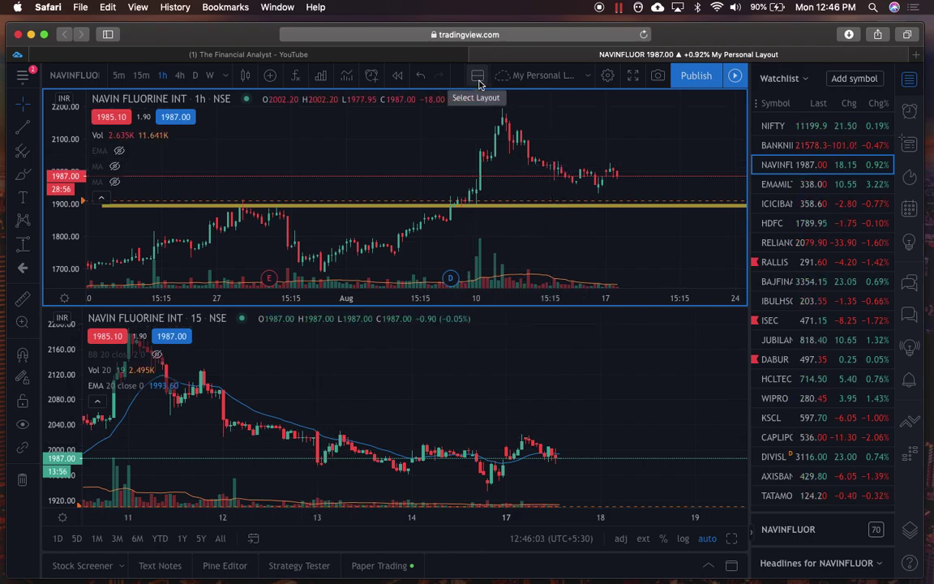
Step: Turn off both crosshair syncing and symbol syncing across all charts
click(478, 77)
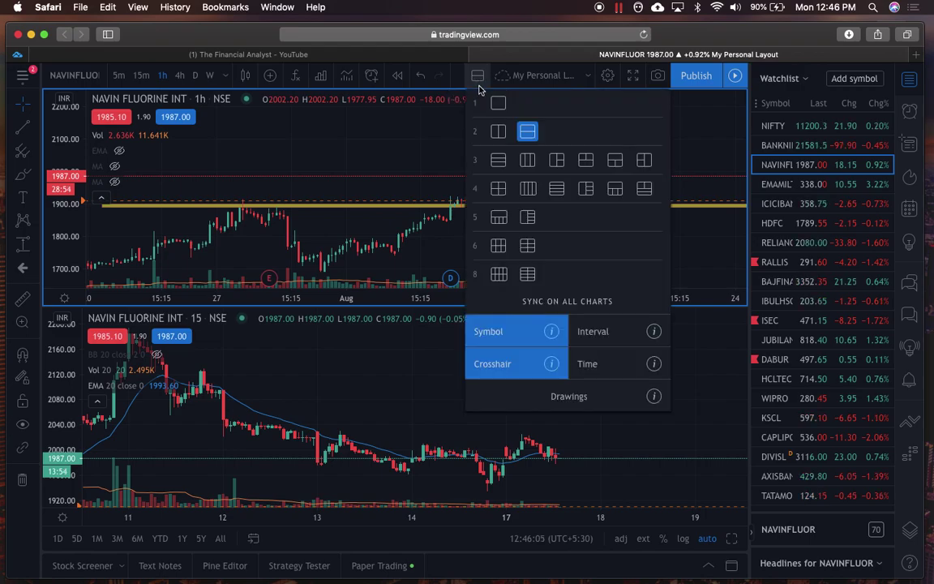
click(523, 365)
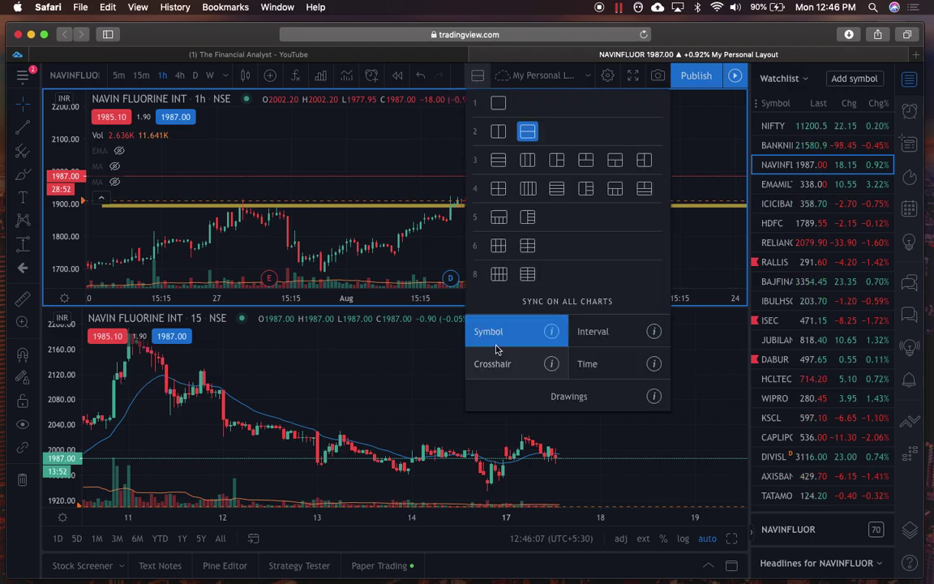
click(497, 345)
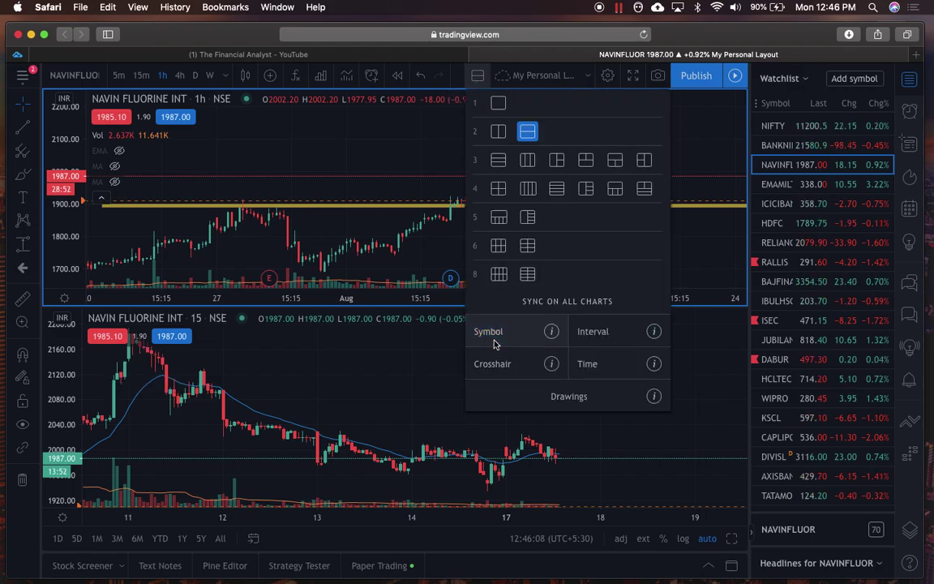
Step: Turn on interval syncing across all charts and select the lower NAVINFLUOR chart
click(621, 344)
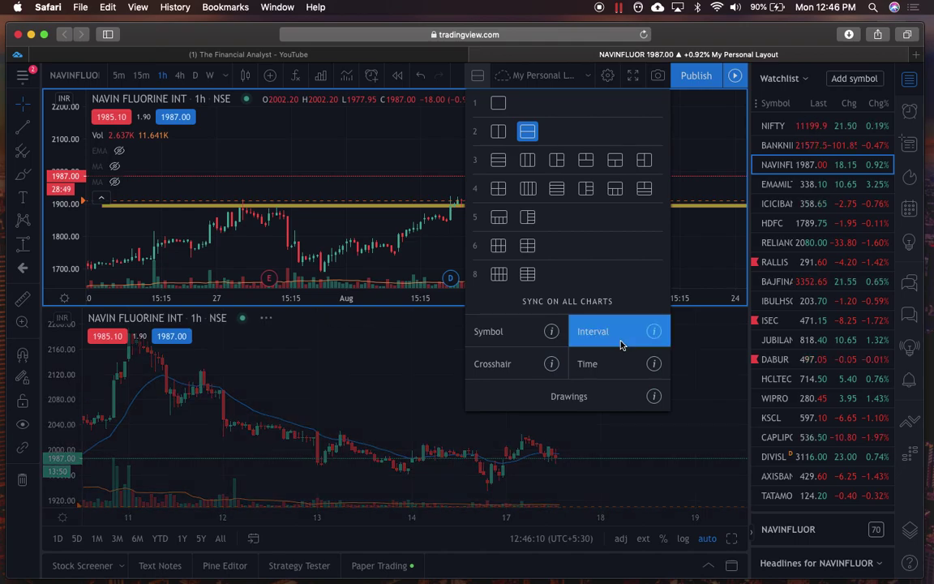
click(714, 366)
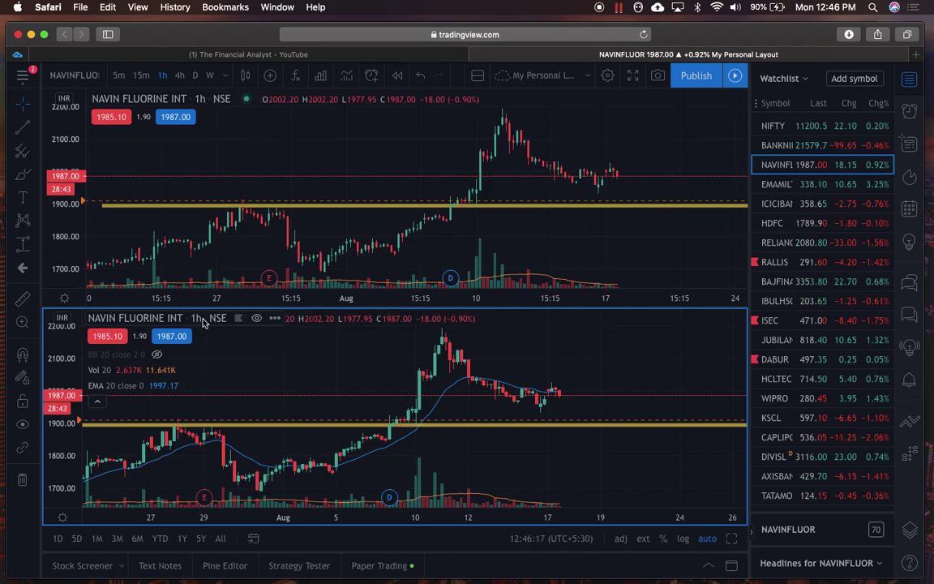
Step: Switch to a two-by-two grid of four charts and load BANKNIFTY from the watchlist in the upper-right chart
click(477, 75)
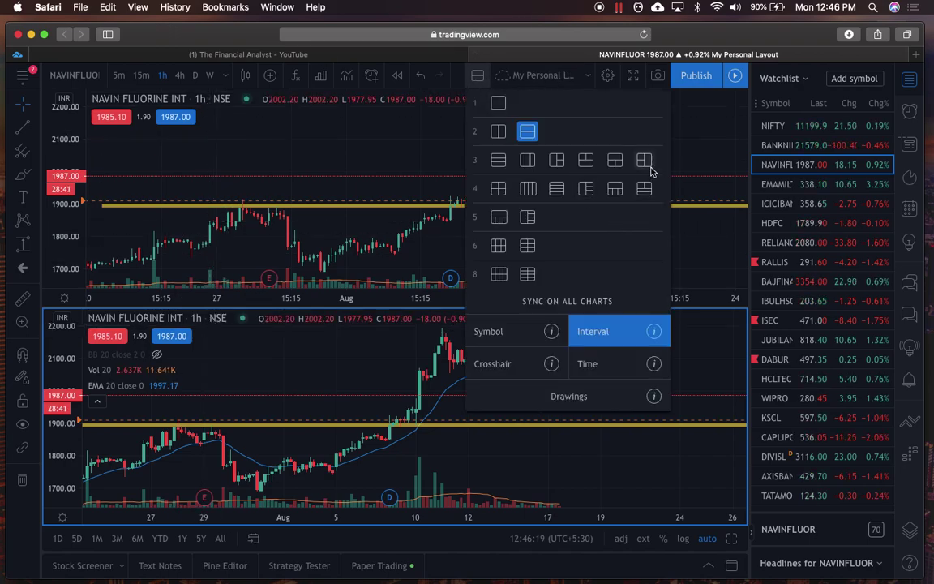
click(500, 189)
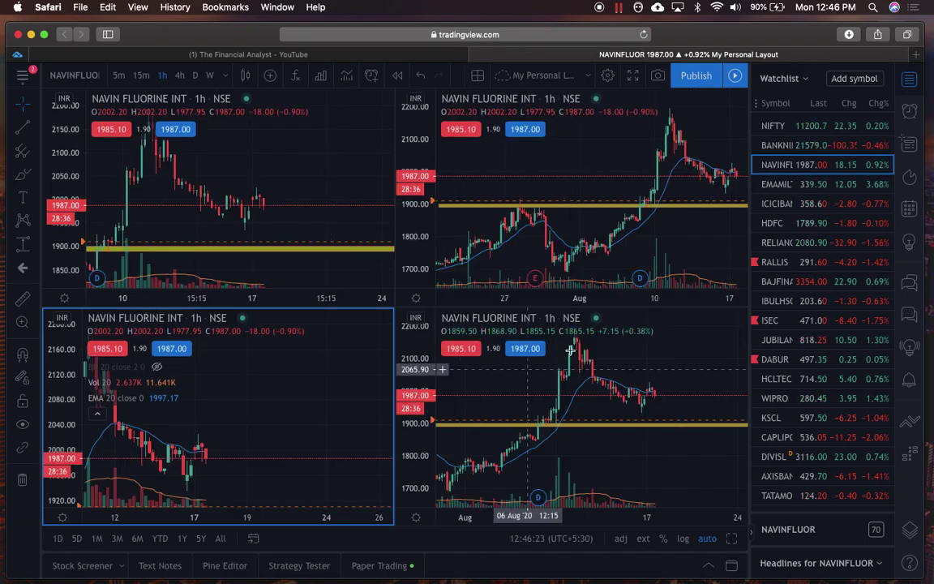
click(520, 258)
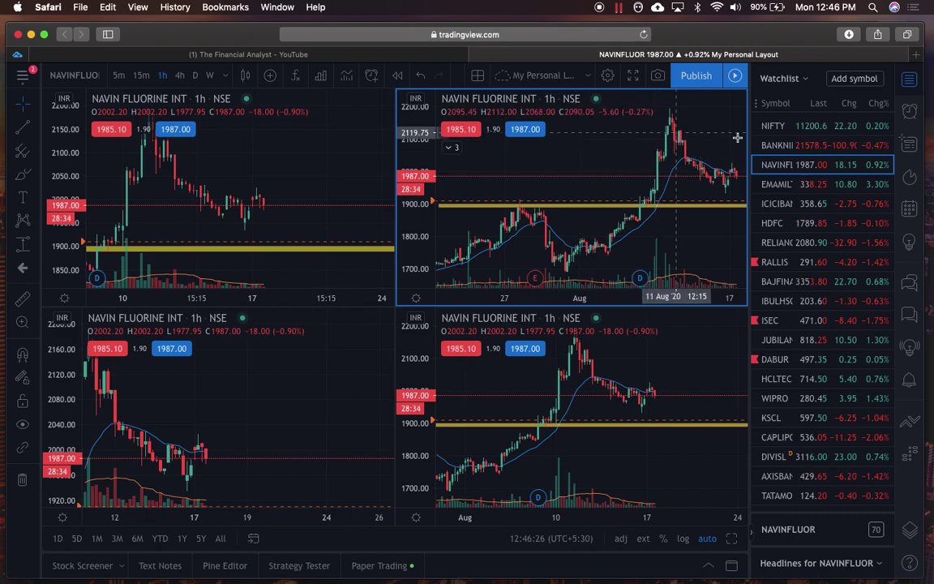
click(797, 148)
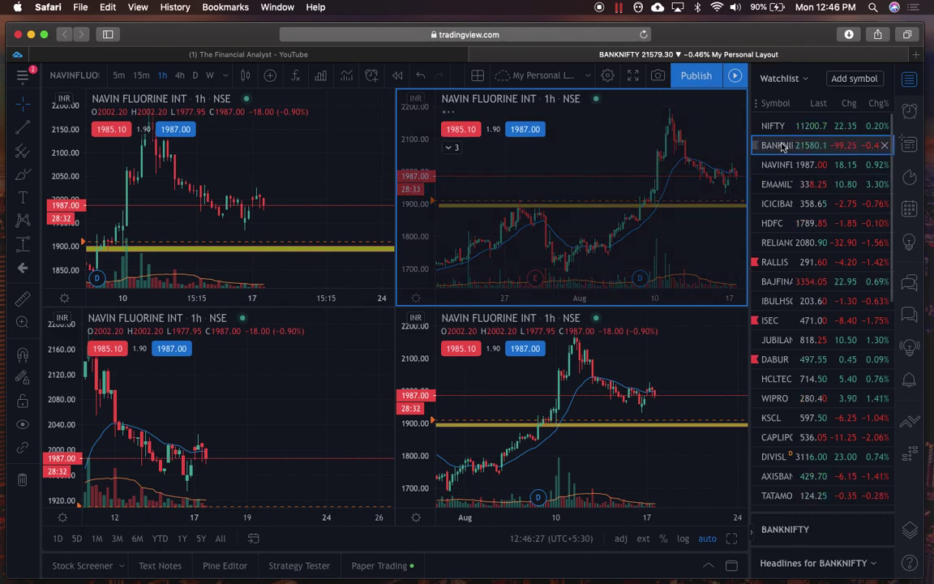
Step: Load DABUR in the lower-right chart and BAJFINANCE in the lower-left chart from the watchlist
click(479, 397)
click(777, 359)
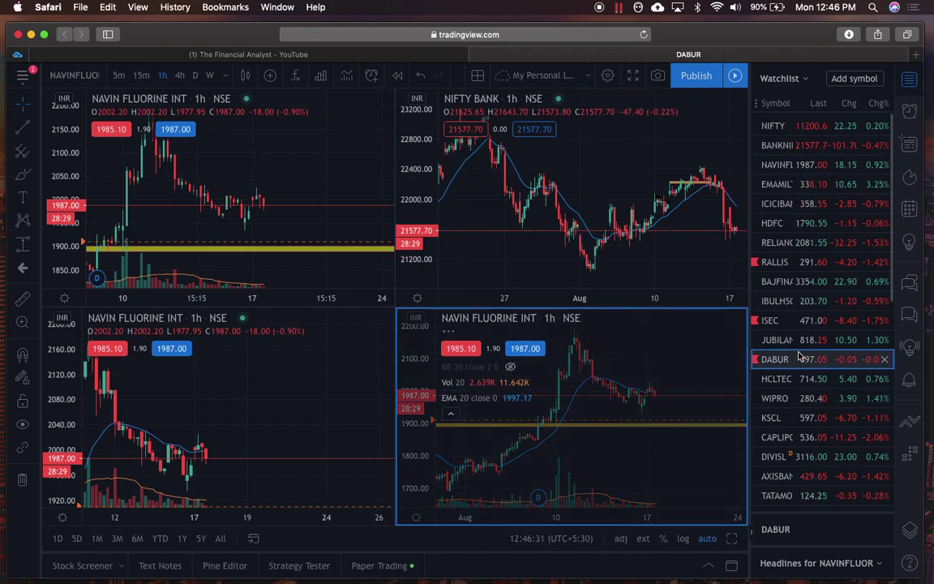
click(217, 345)
click(811, 284)
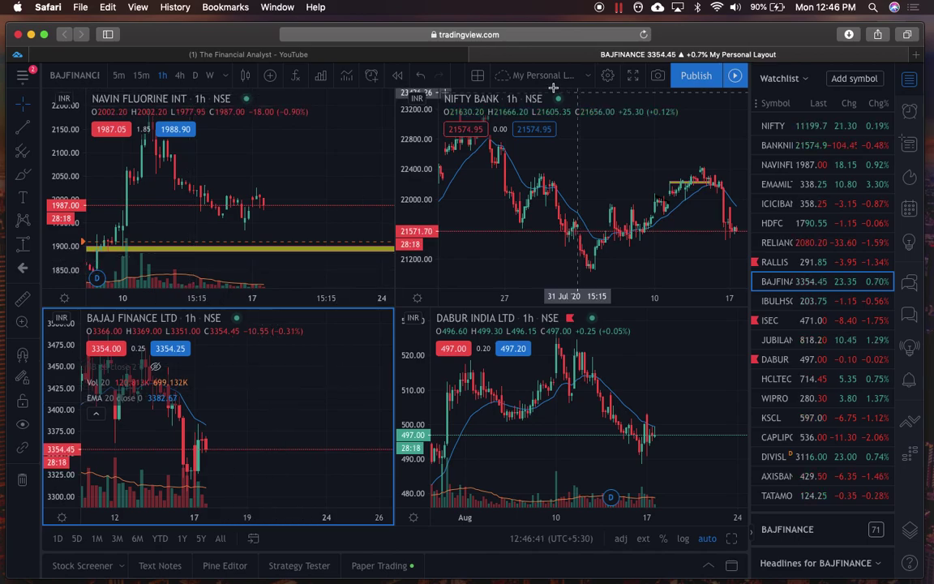
Step: Check that interval syncing is on and set the BAJFINANCE chart's interval to 15 minutes for all four charts
click(479, 76)
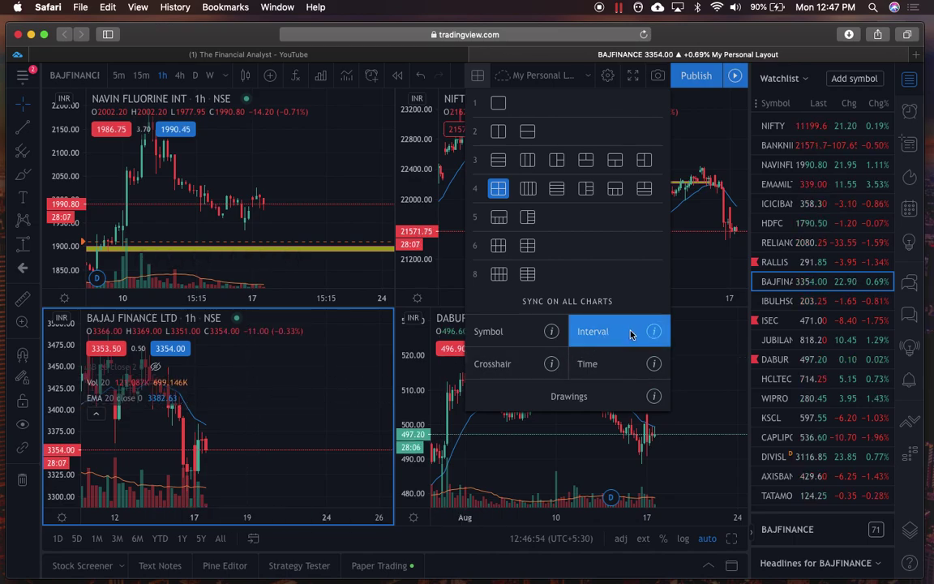
click(707, 367)
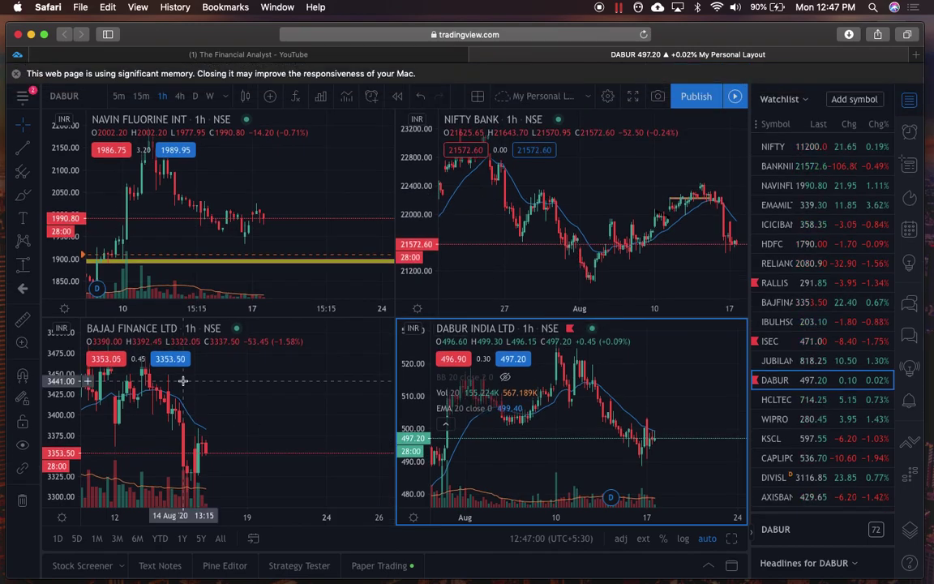
click(285, 428)
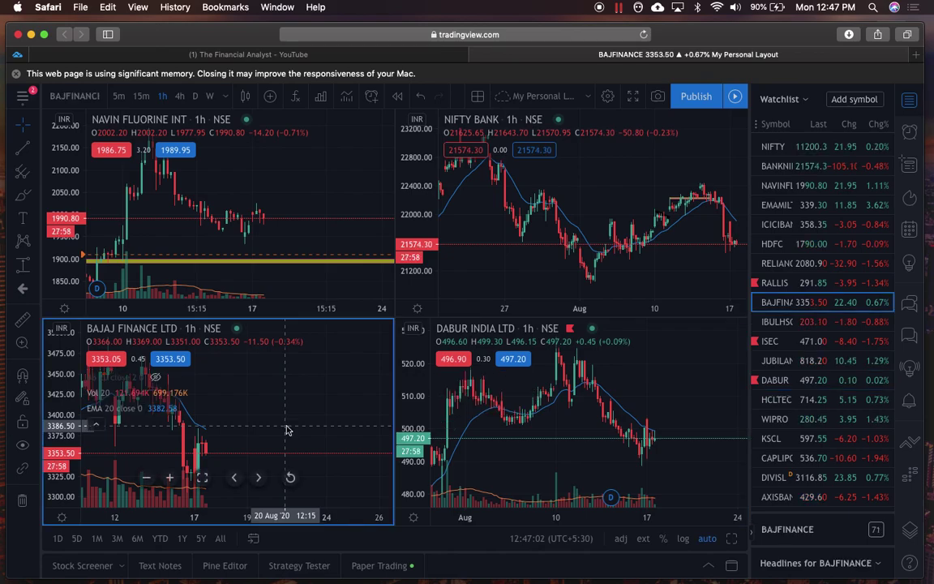
text(15)
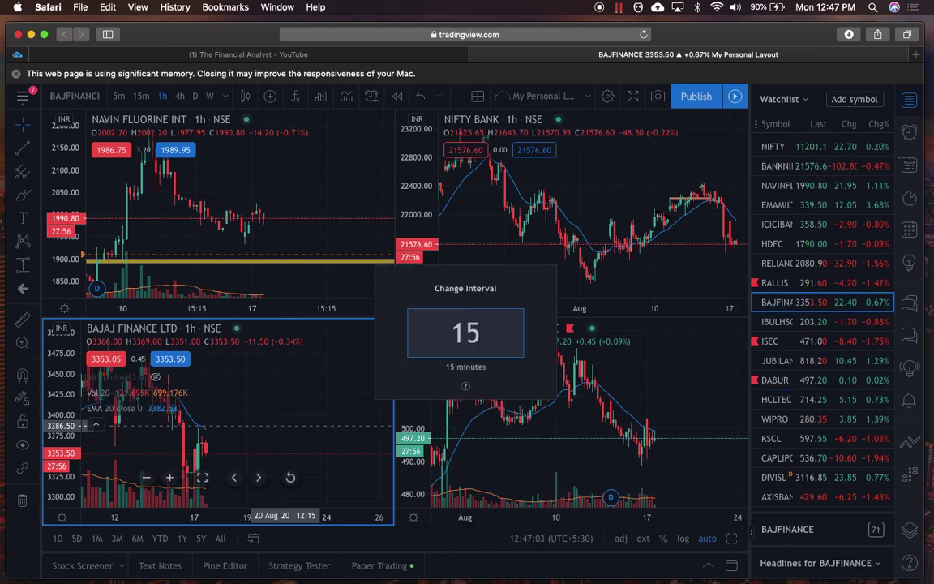
key(Return)
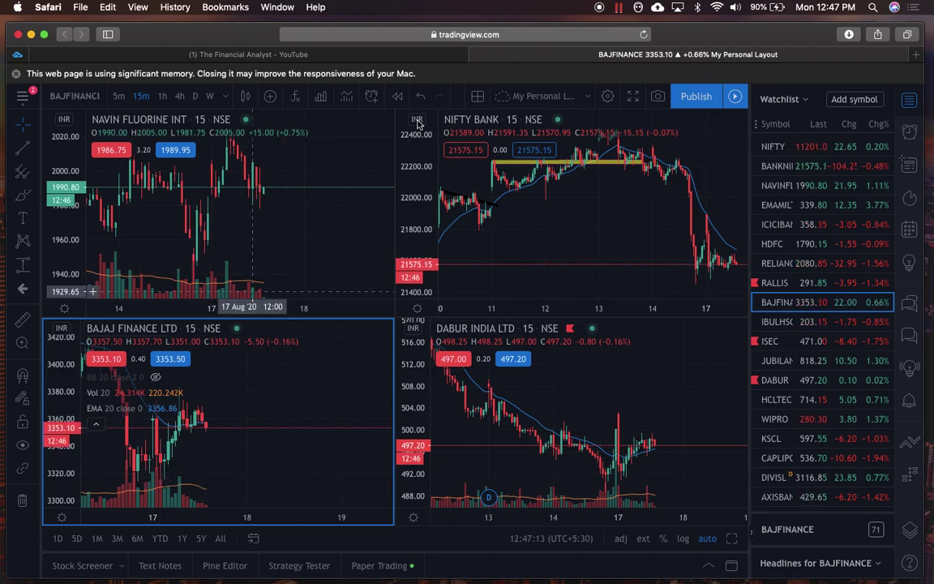
Step: Turn on drawings and symbol syncing across all charts, with interval syncing turned off
click(478, 96)
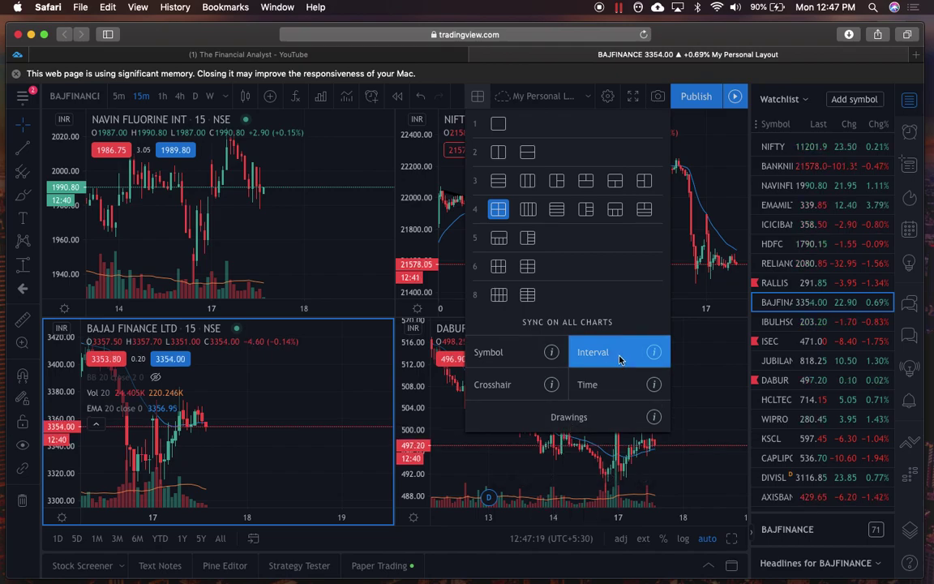
click(589, 415)
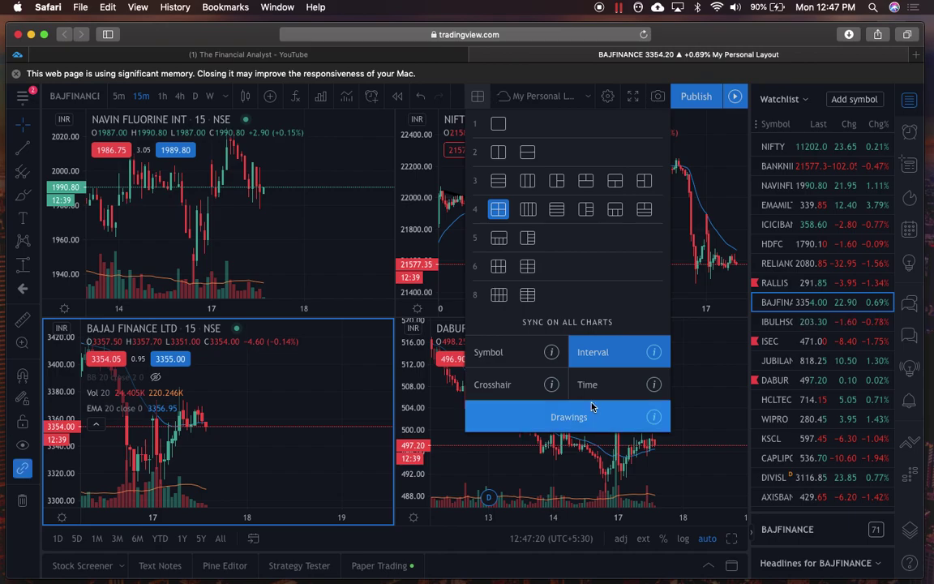
click(501, 357)
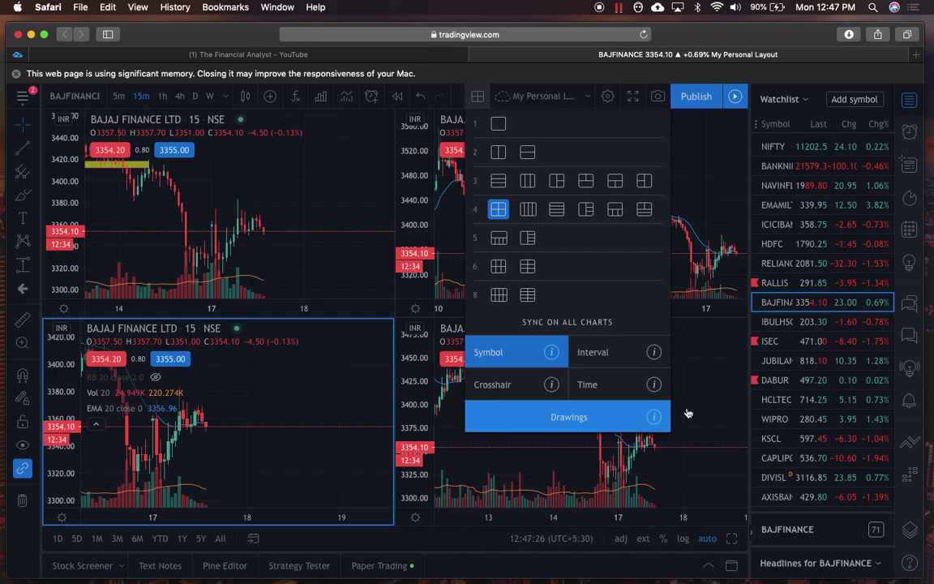
click(623, 458)
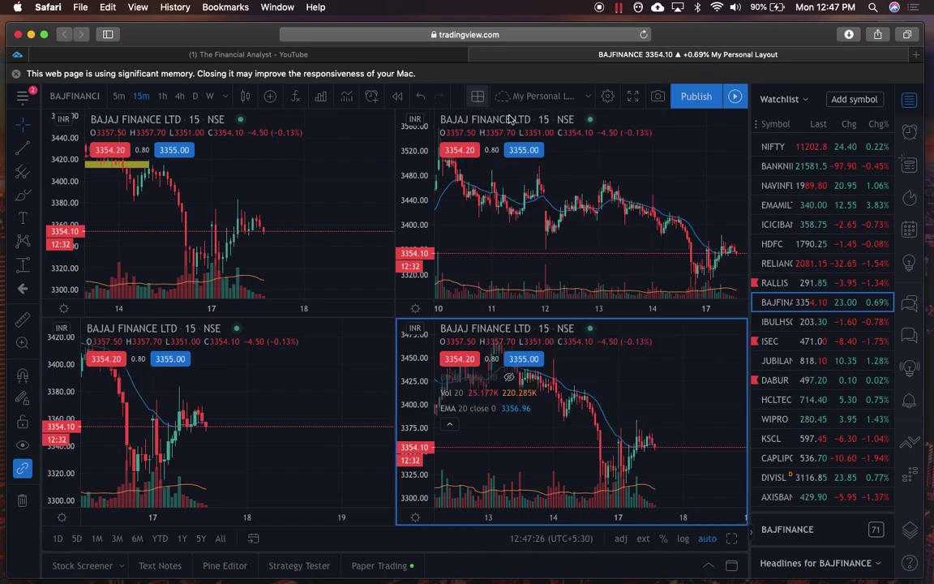
Step: Switch to a layout of two stacked charts and load NIFTY from the watchlist in both
click(478, 95)
click(528, 153)
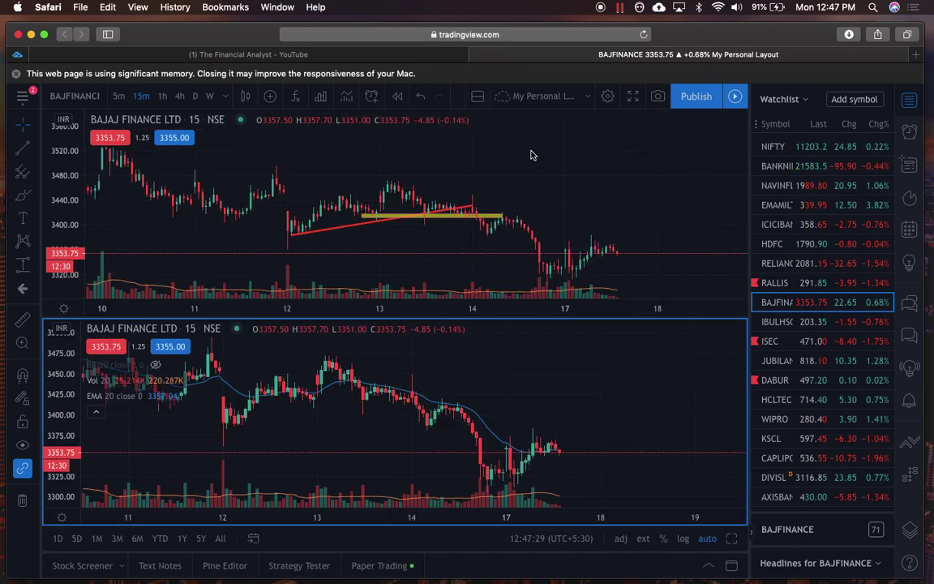
scroll(381, 304, left, 5)
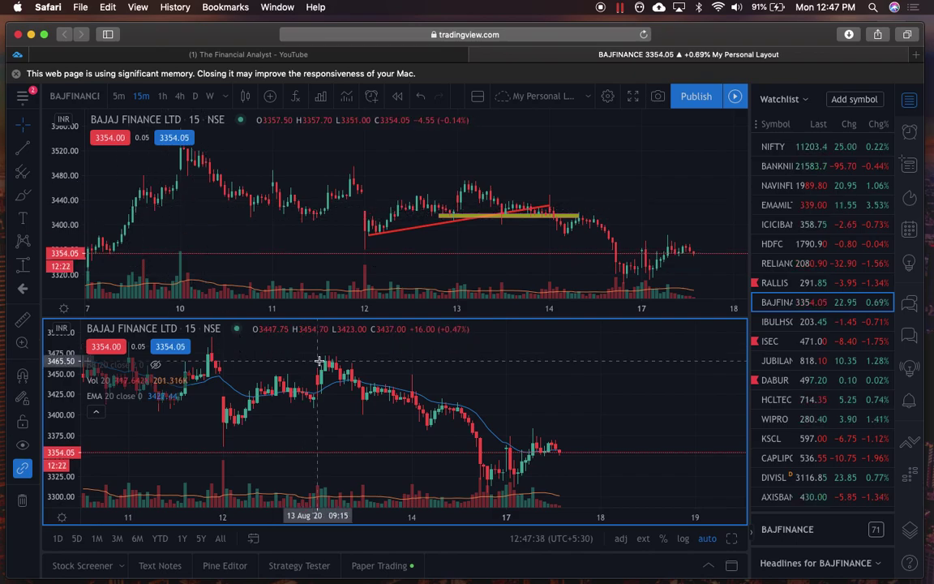
click(795, 146)
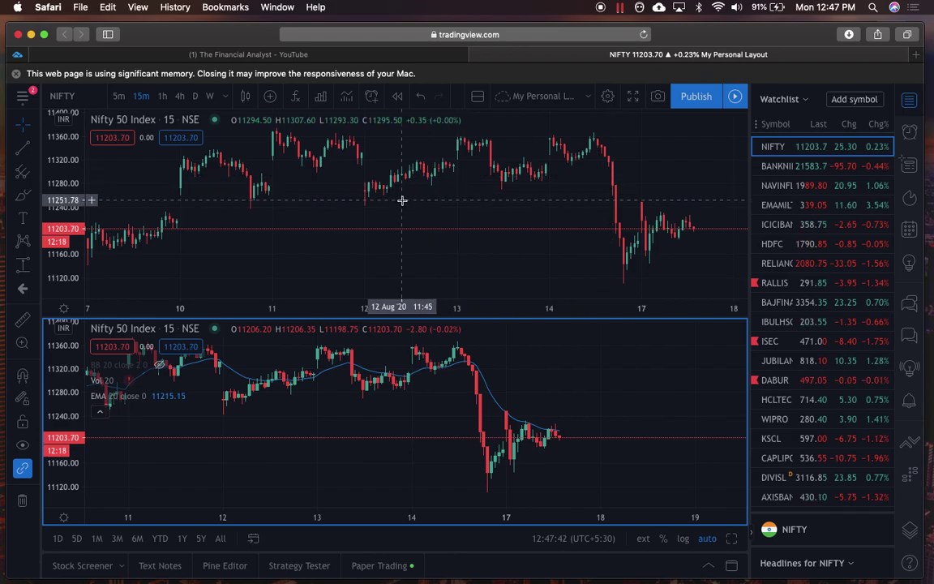
Step: Set the upper NIFTY chart's interval to 1 hour
click(23, 197)
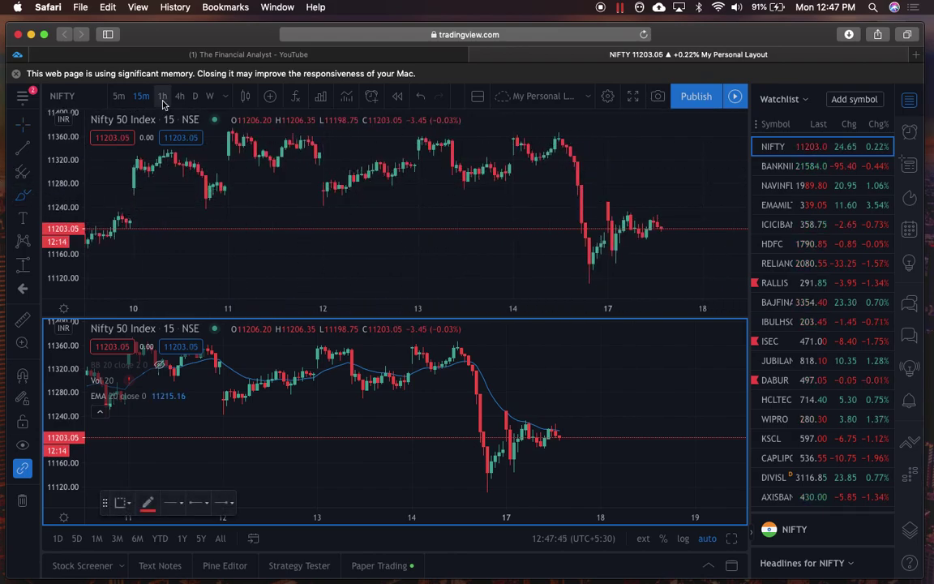
click(23, 123)
click(297, 221)
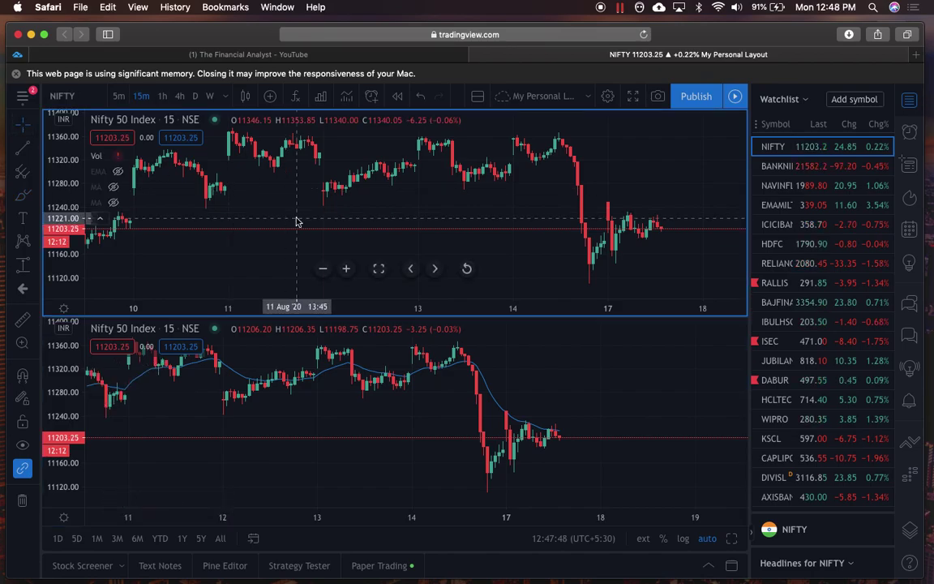
text(1H)
key(Return)
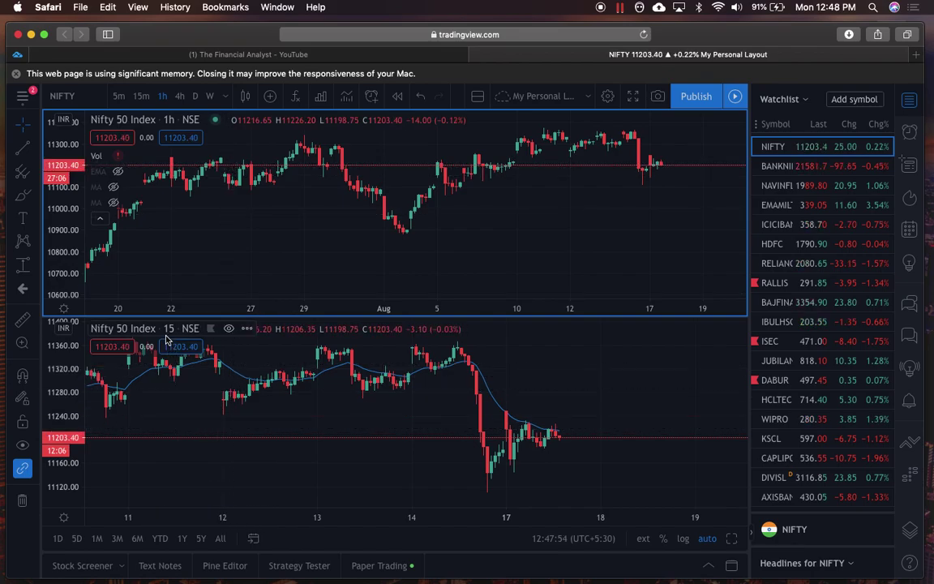
Step: Draw a rising brush line beneath the August candles on the upper NIFTY chart, compare it on the lower chart, and delete it
click(479, 95)
click(328, 272)
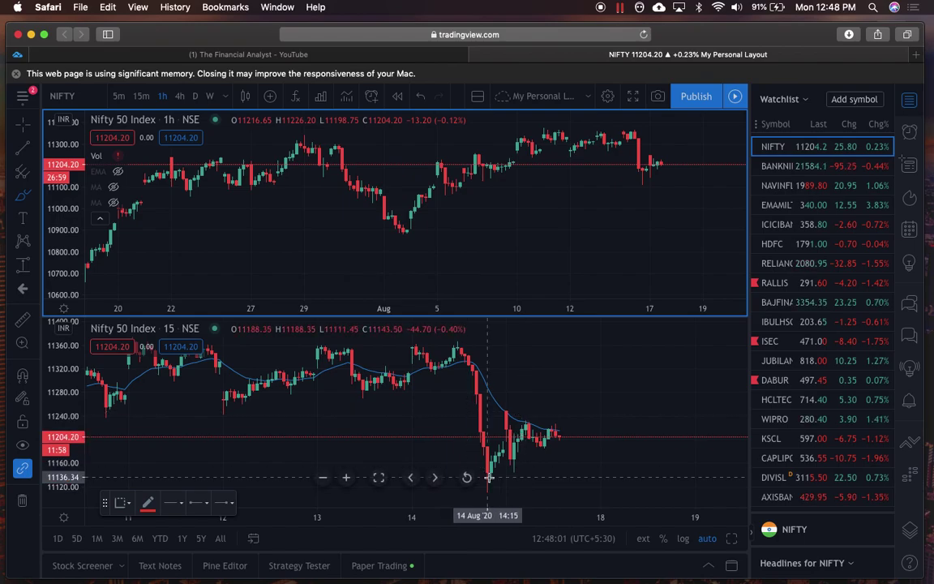
click(398, 233)
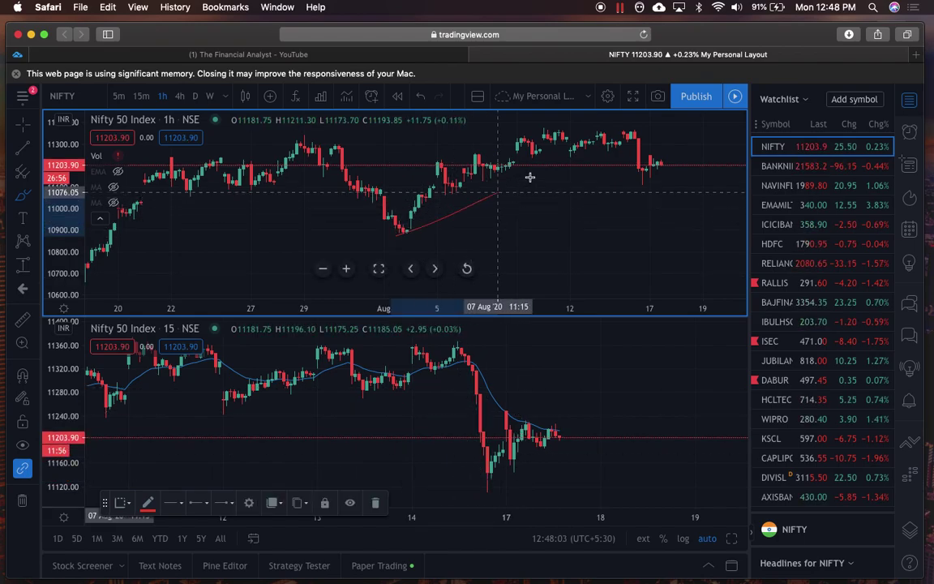
click(610, 143)
scroll(328, 400, down, 3)
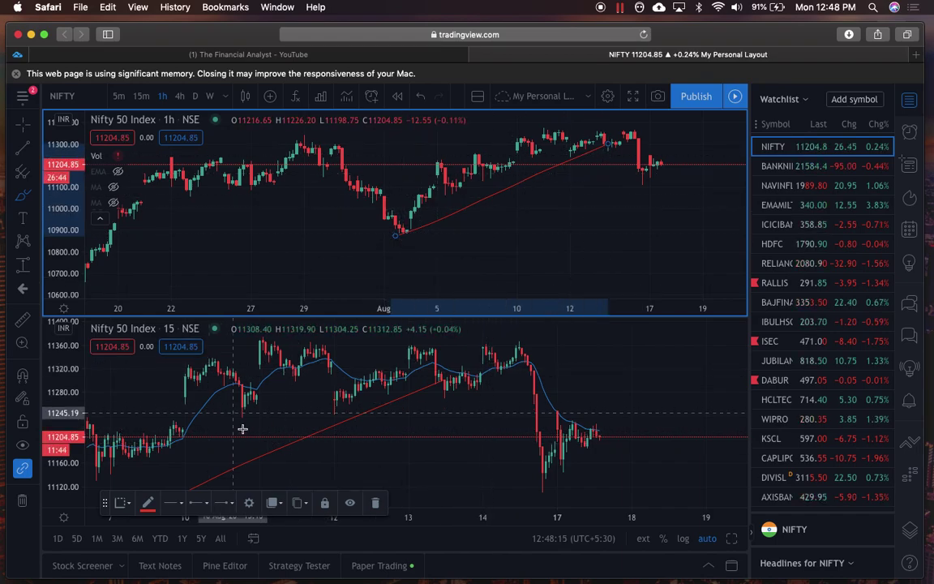
click(22, 501)
Step: Turn off symbol syncing and drawings syncing across all charts
click(477, 96)
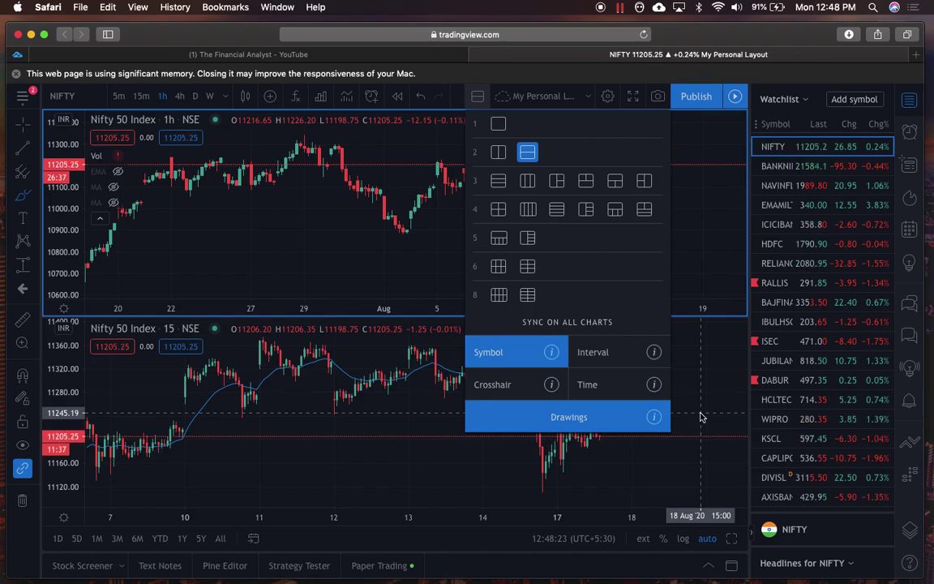
click(501, 354)
click(547, 418)
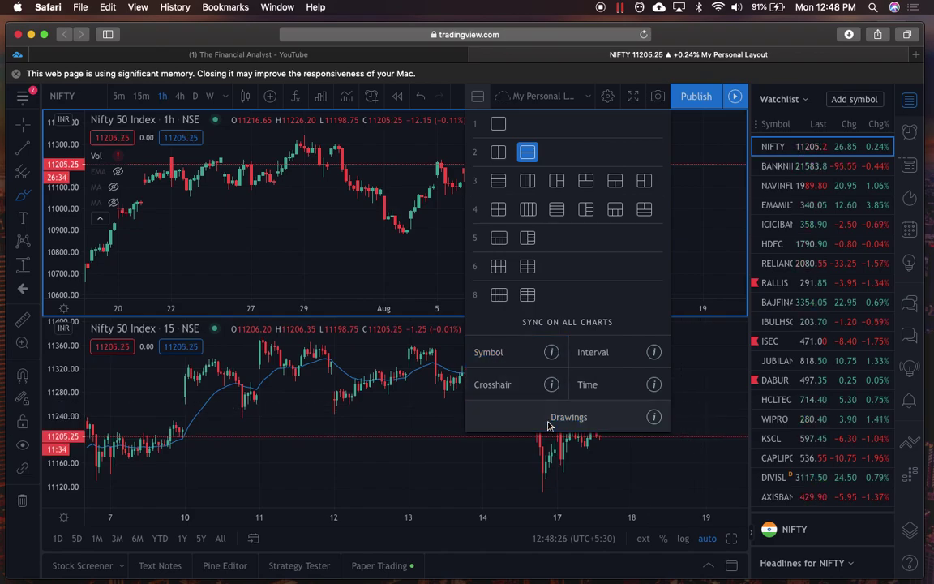
click(480, 105)
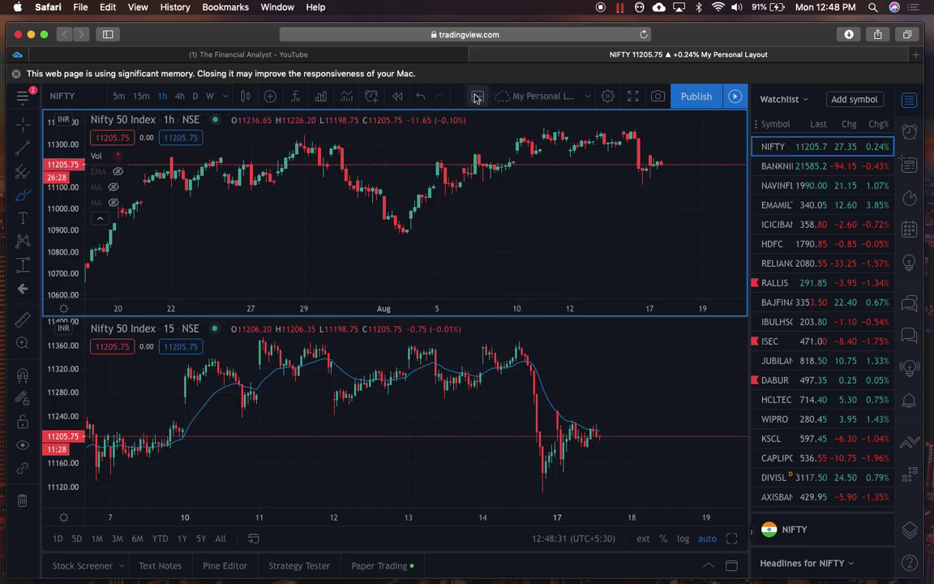
Step: Switch back to a single-chart layout and dismiss the browser's memory warning
click(479, 98)
click(499, 127)
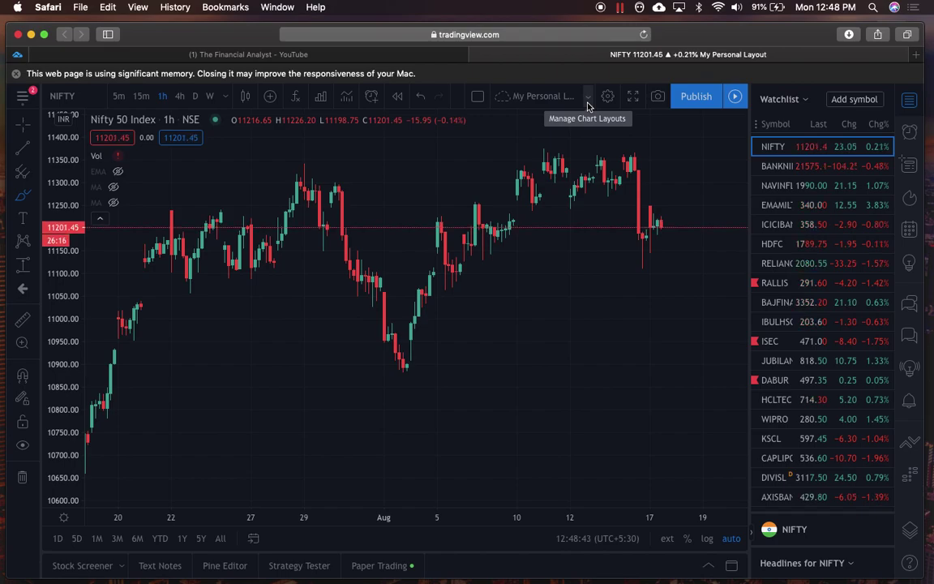
click(16, 73)
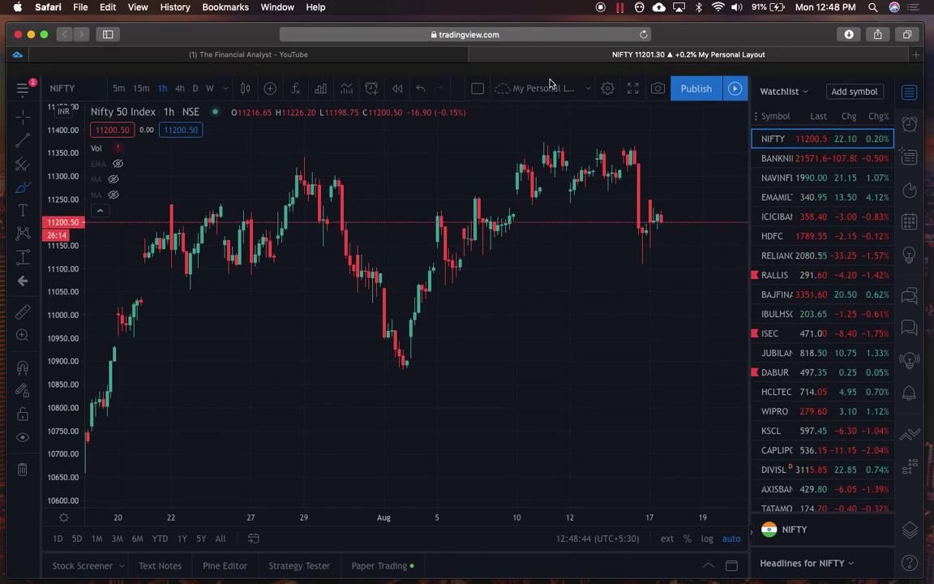
Step: Review the chart layout management options and the list of saved layouts without loading one
click(590, 76)
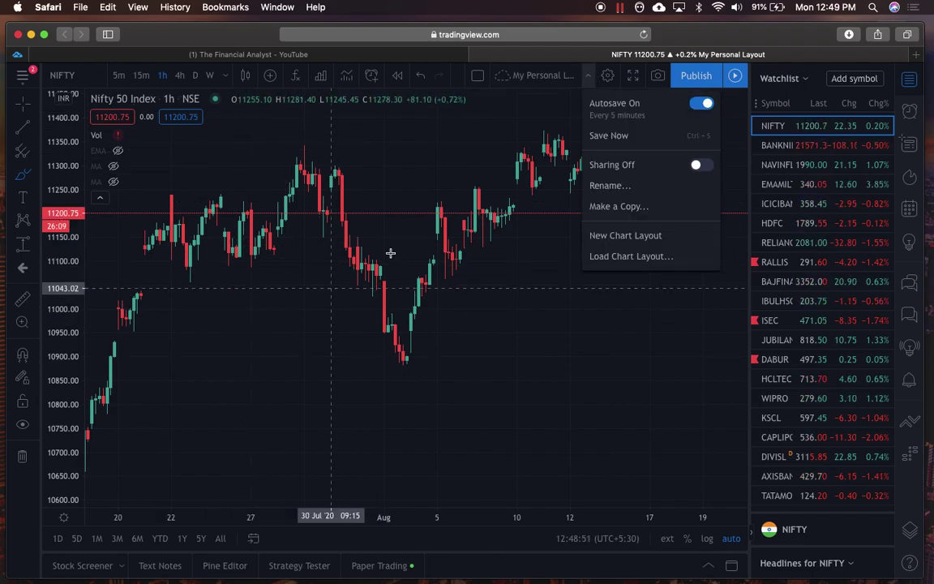
click(464, 148)
click(591, 76)
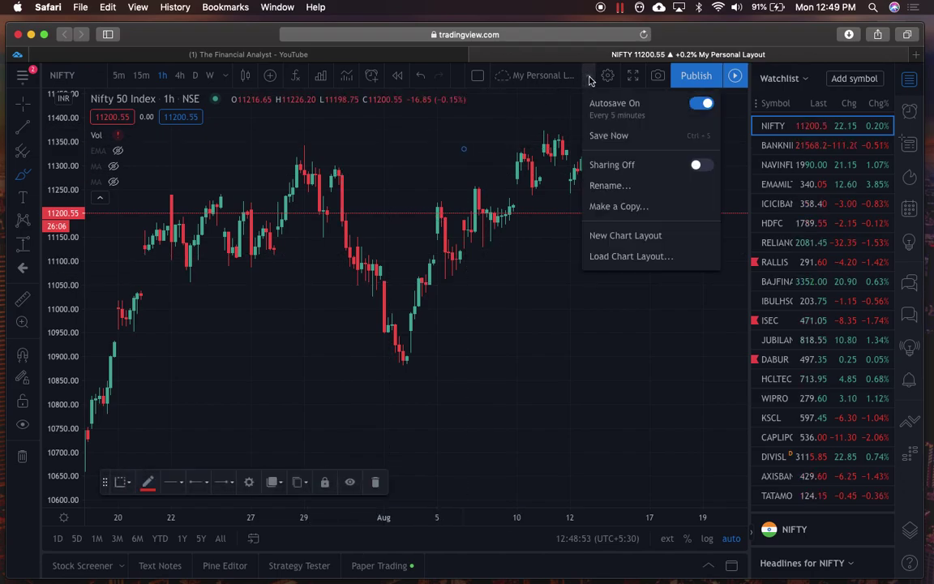
click(628, 260)
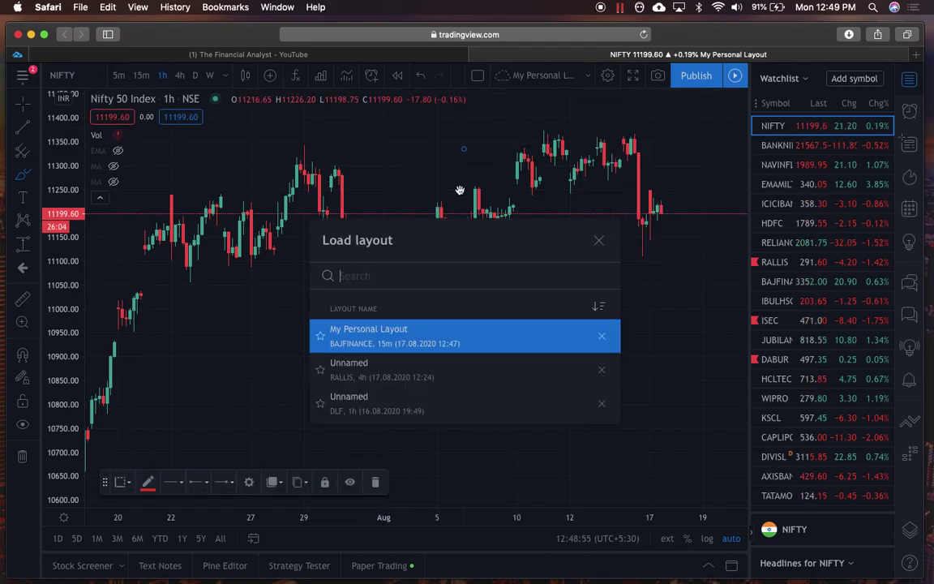
click(600, 241)
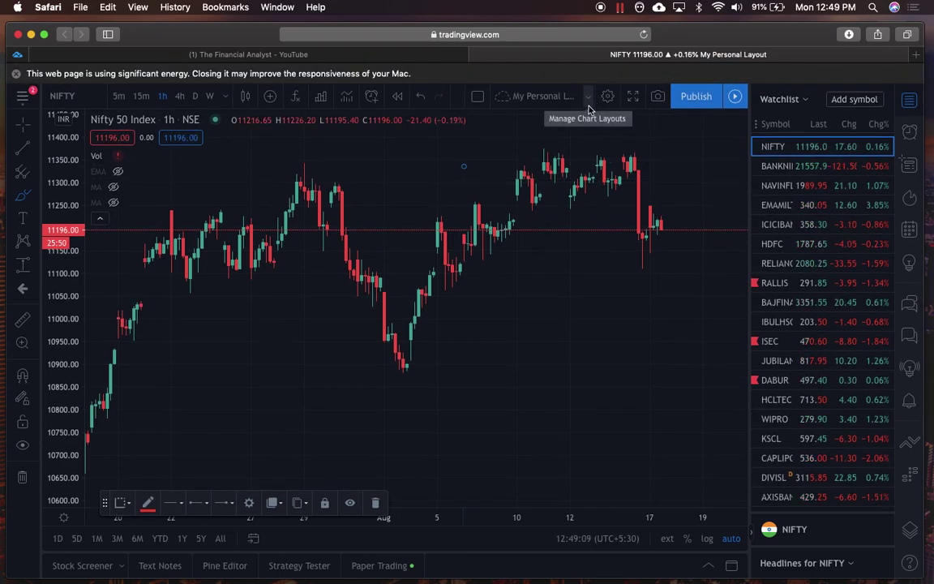
Step: Create a new chart layout
click(590, 101)
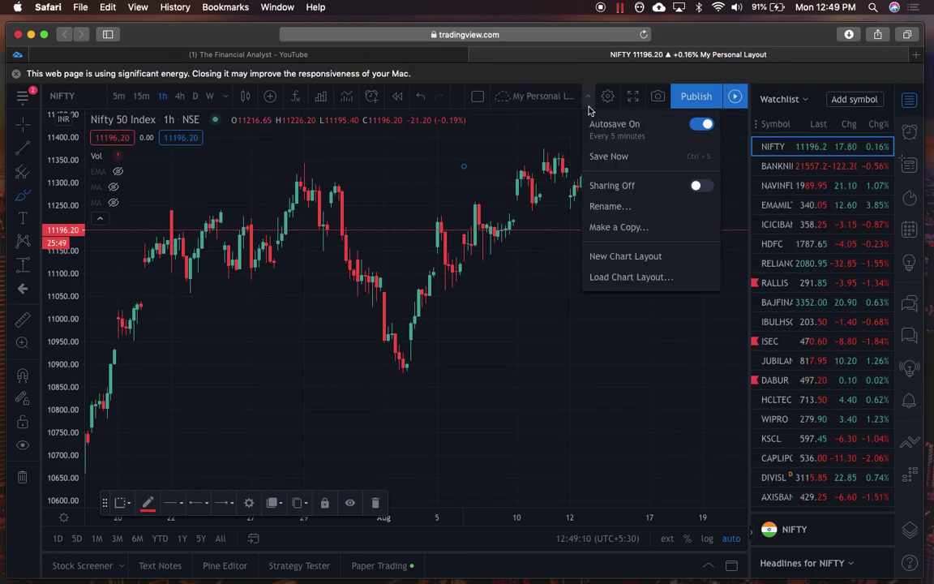
click(621, 257)
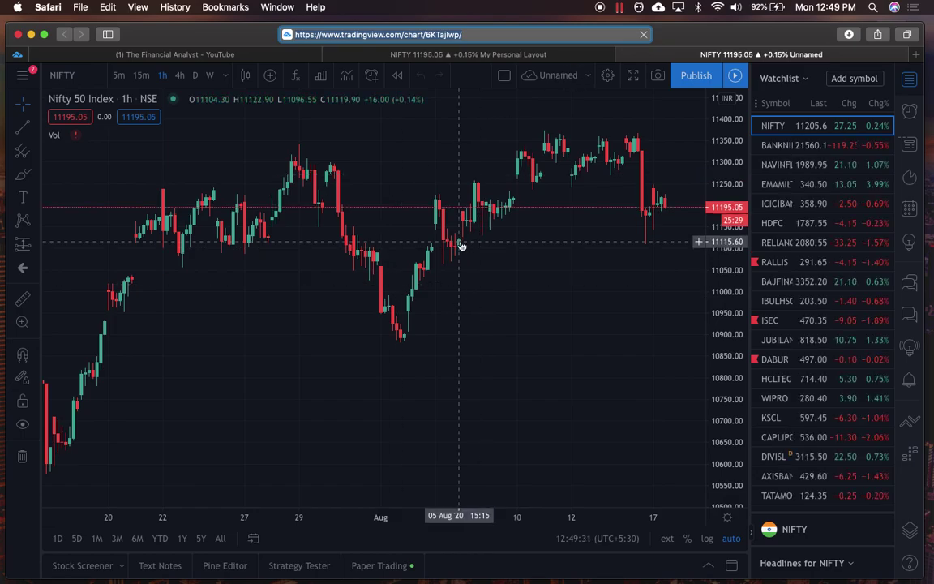
Step: Set the chart background colour to white in the chart's appearance settings
click(608, 75)
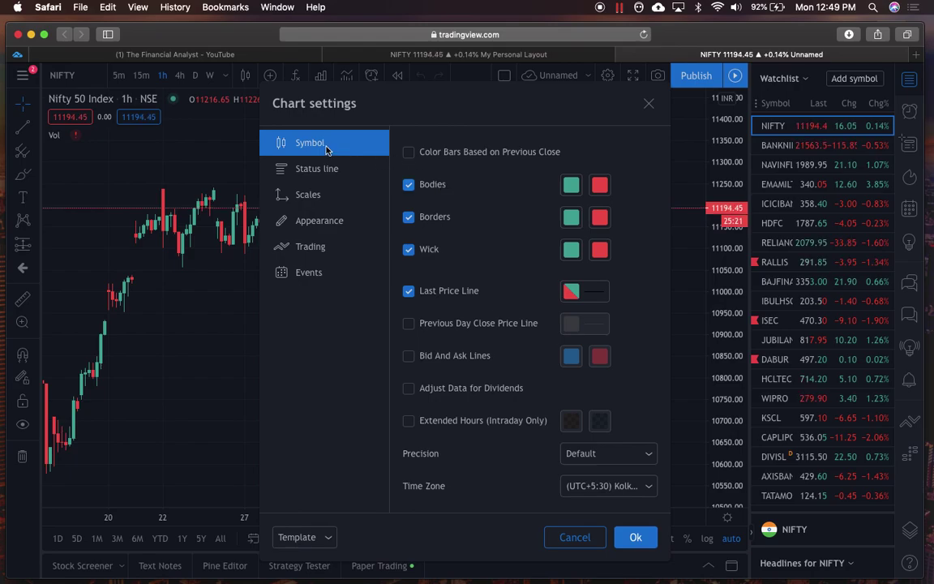
click(328, 226)
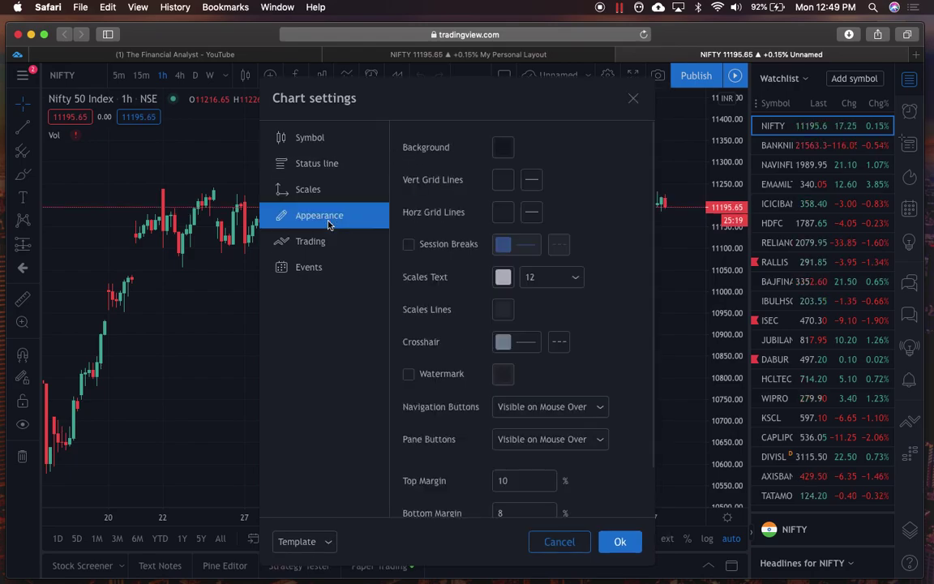
click(503, 146)
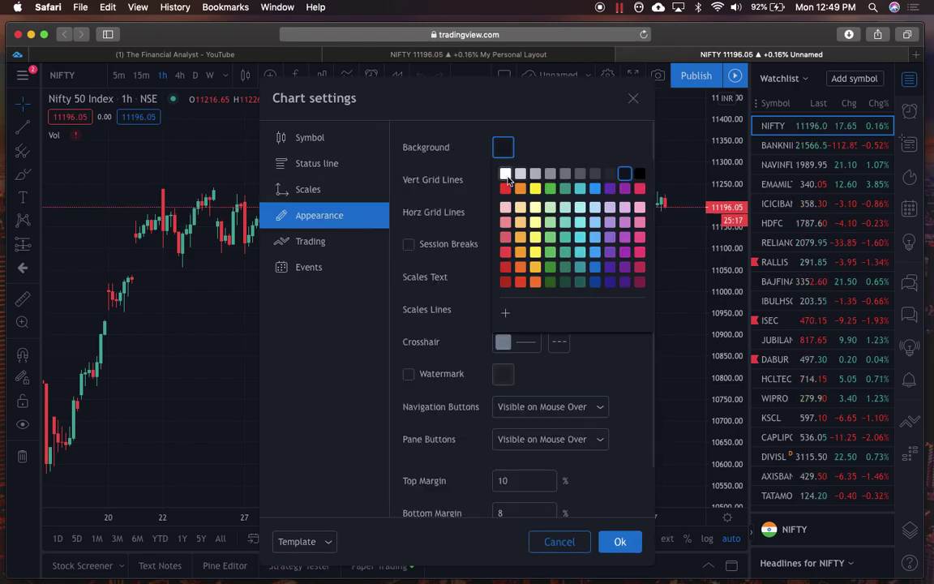
click(505, 174)
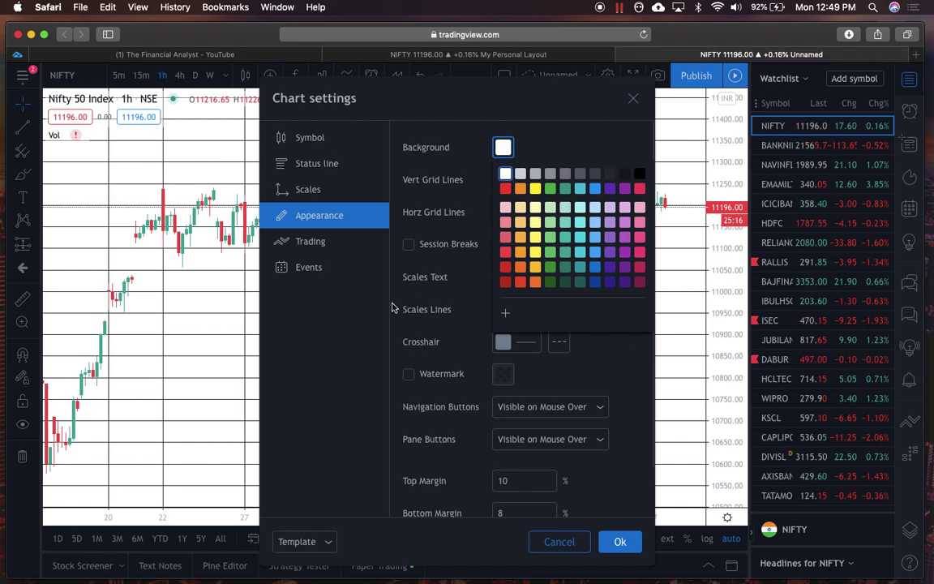
key(Return)
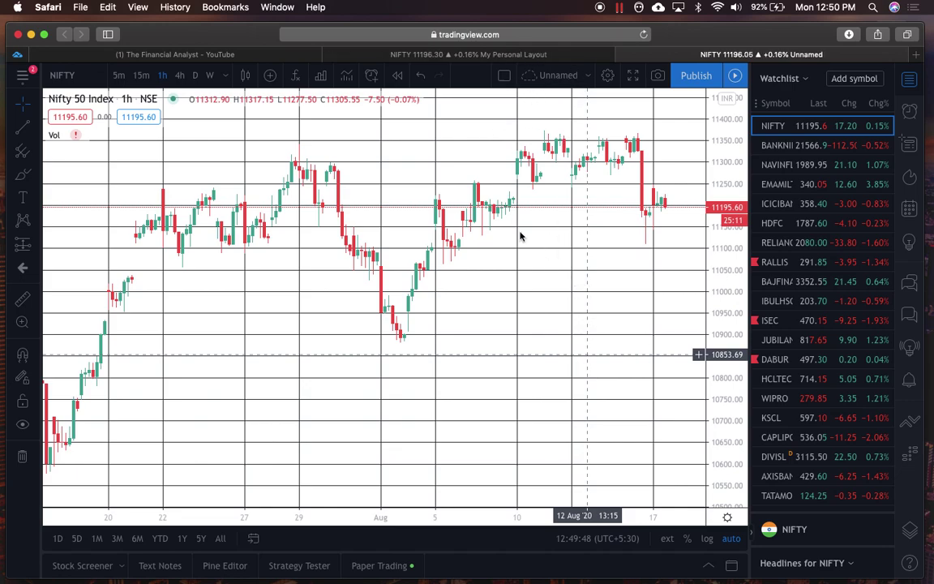
drag(711, 30, 706, 35)
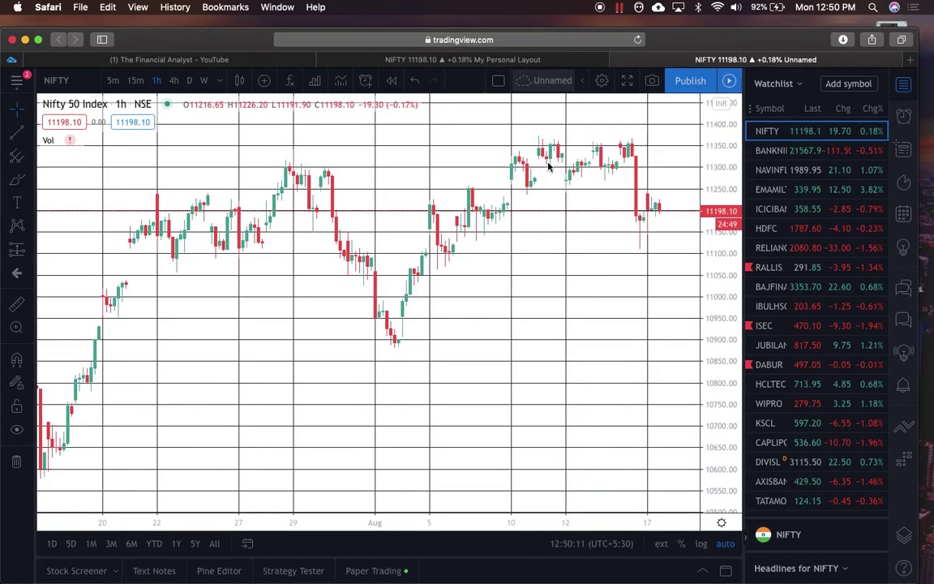
Step: Rename the current chart layout to "Boring Settings"
click(581, 82)
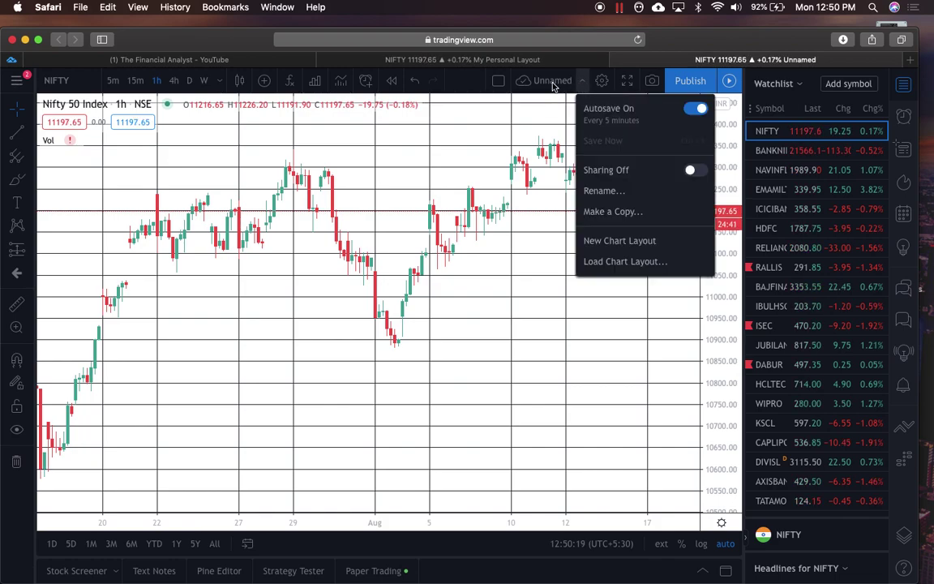
click(605, 191)
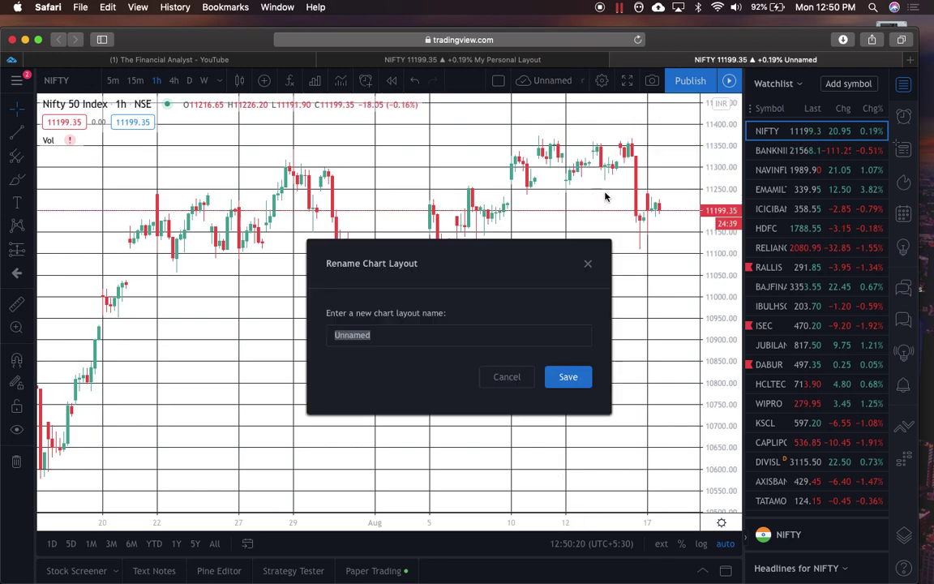
text(Boring)
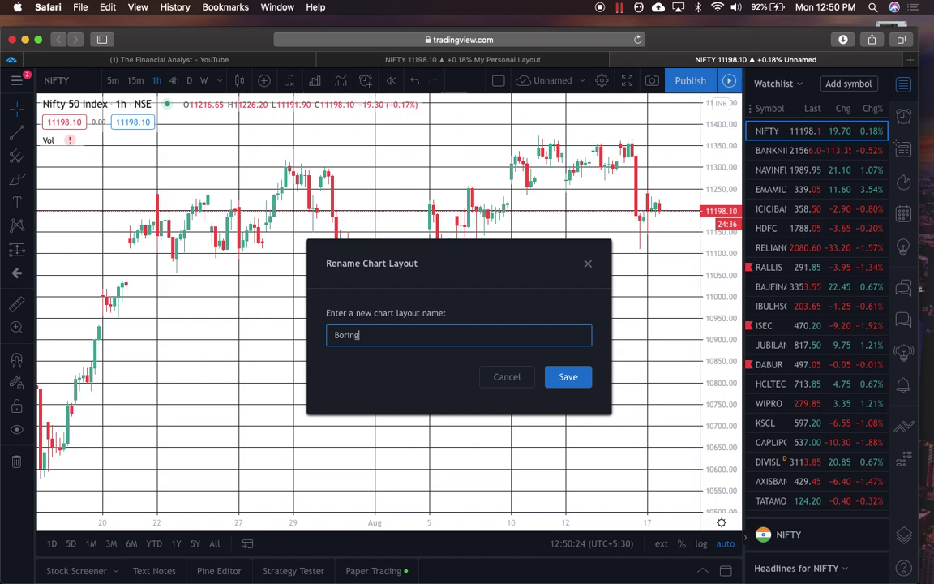
text( Settings)
click(570, 378)
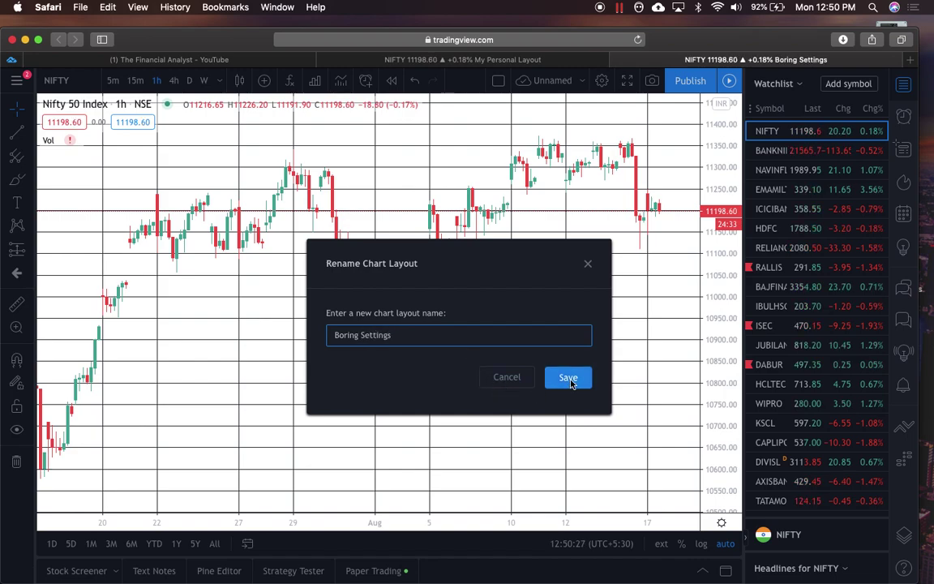
Step: Load the saved chart layout "My Personal Layout" from the list of layouts
click(585, 81)
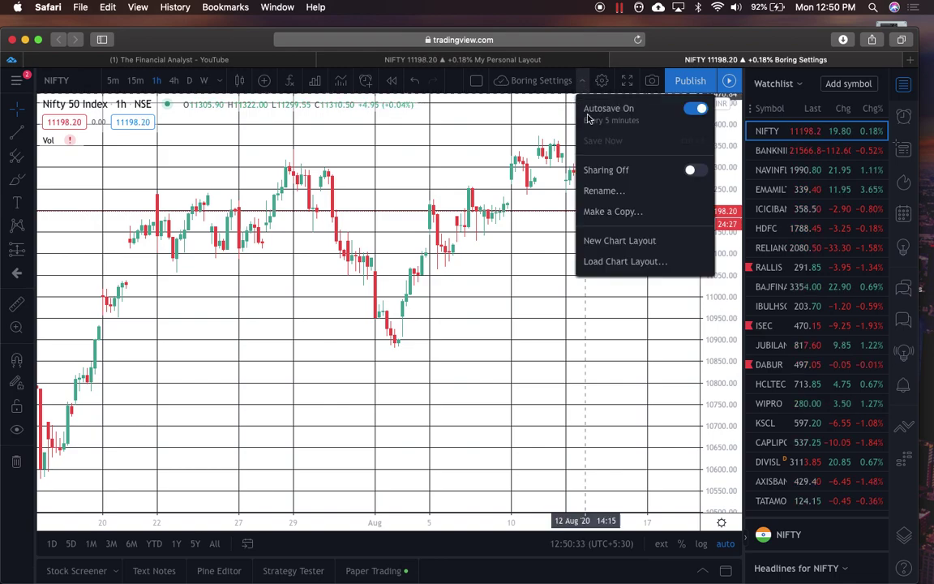
click(616, 261)
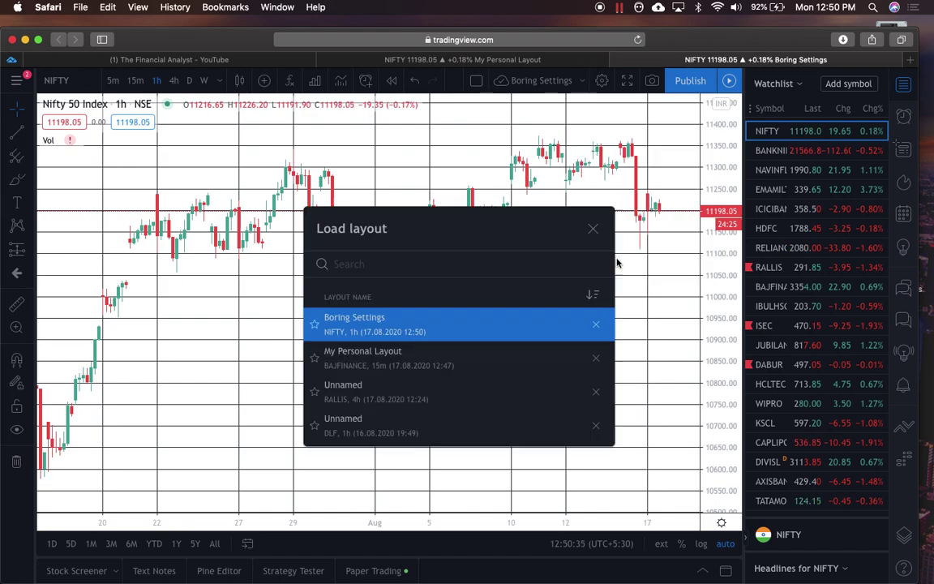
click(413, 366)
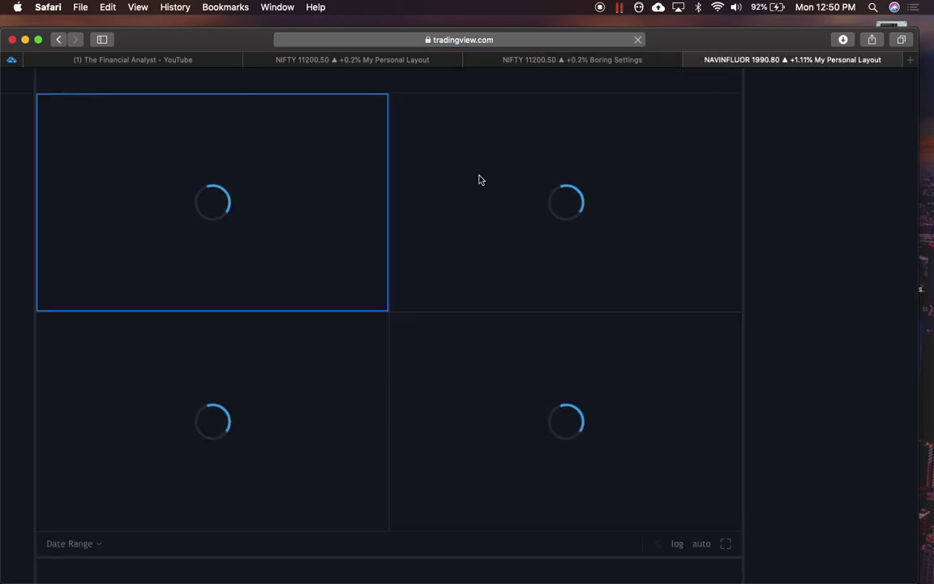
Step: Close the Boring Settings and NAVINFLUOR browser tabs and dismiss the energy warning on the remaining NIFTY chart
click(563, 60)
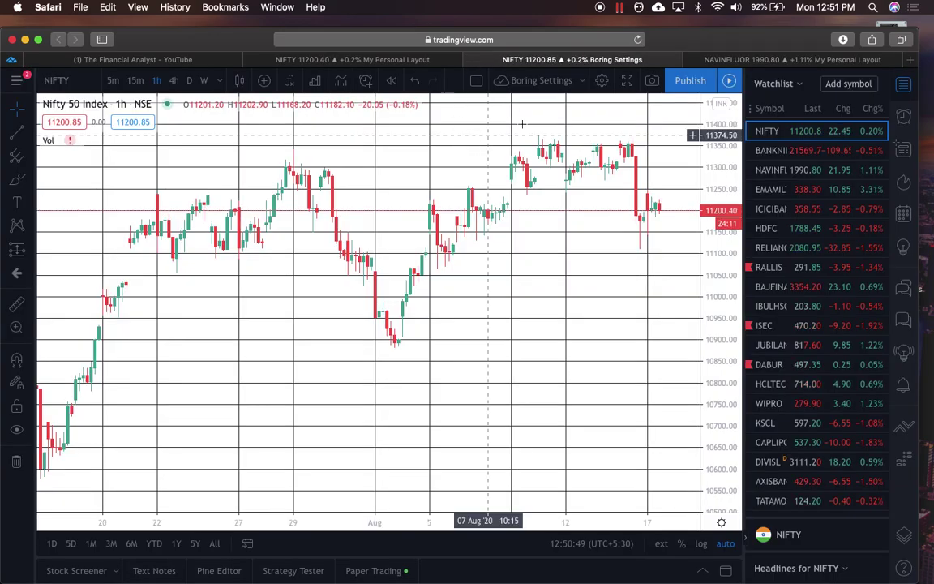
click(472, 61)
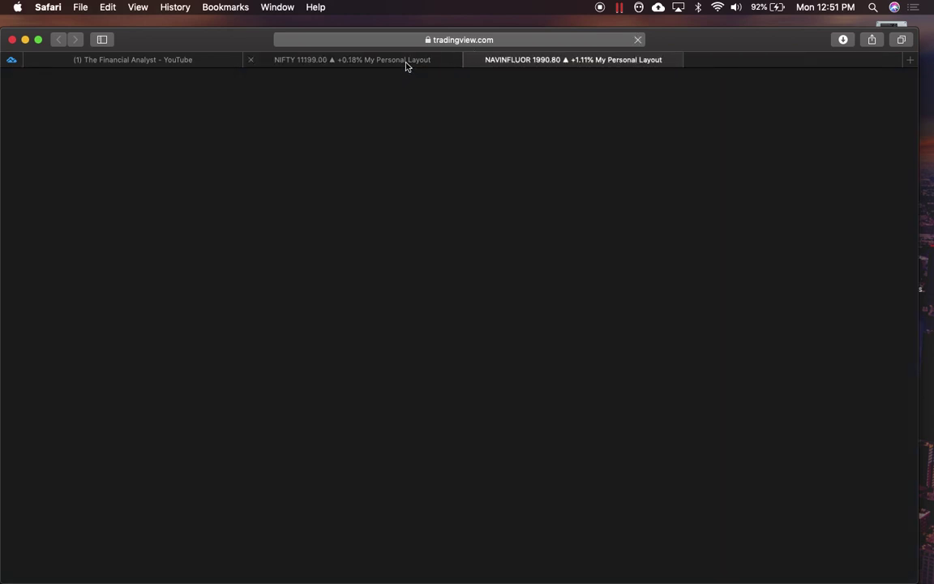
click(407, 64)
click(472, 59)
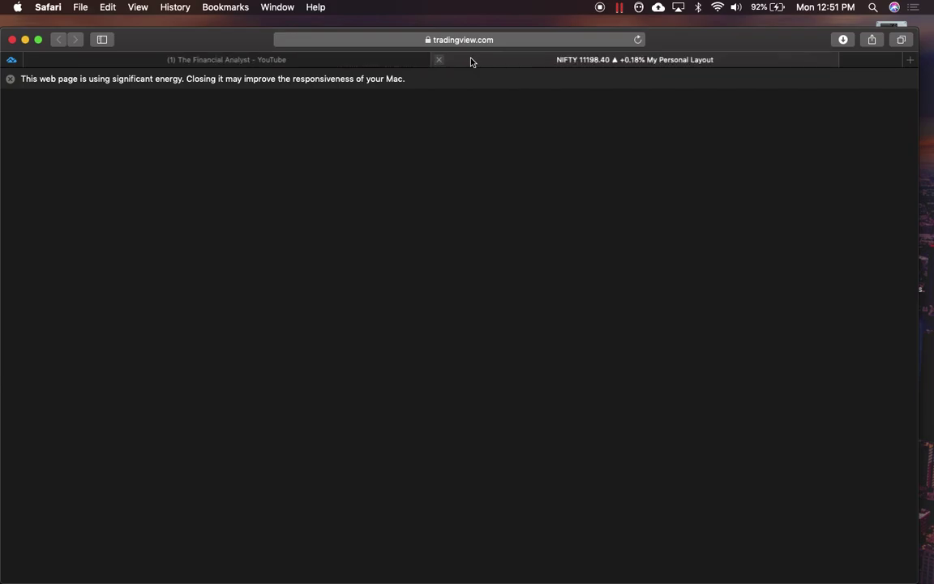
click(9, 80)
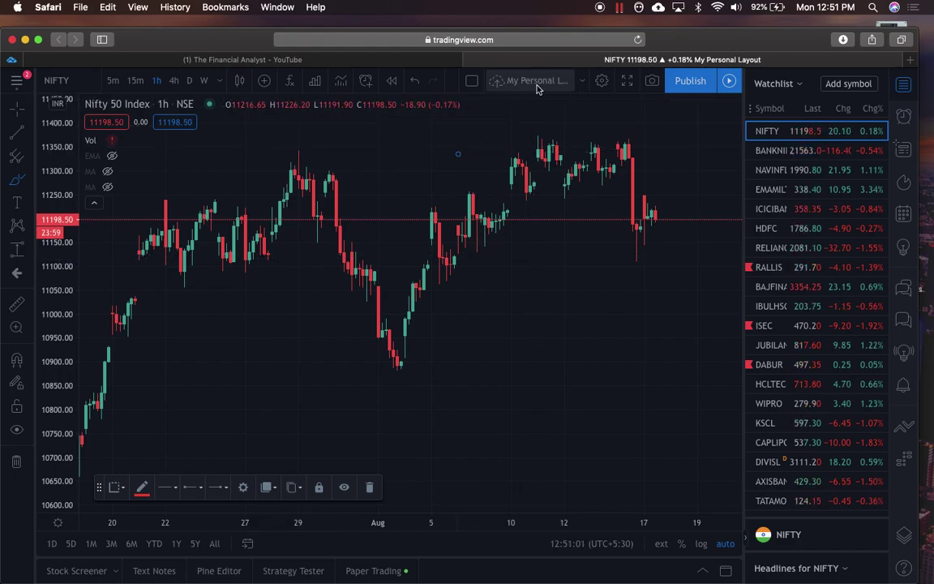
Step: Review the chart settings for appearance, templates, symbol and status line, and close them without changes
click(599, 84)
drag(577, 103, 570, 201)
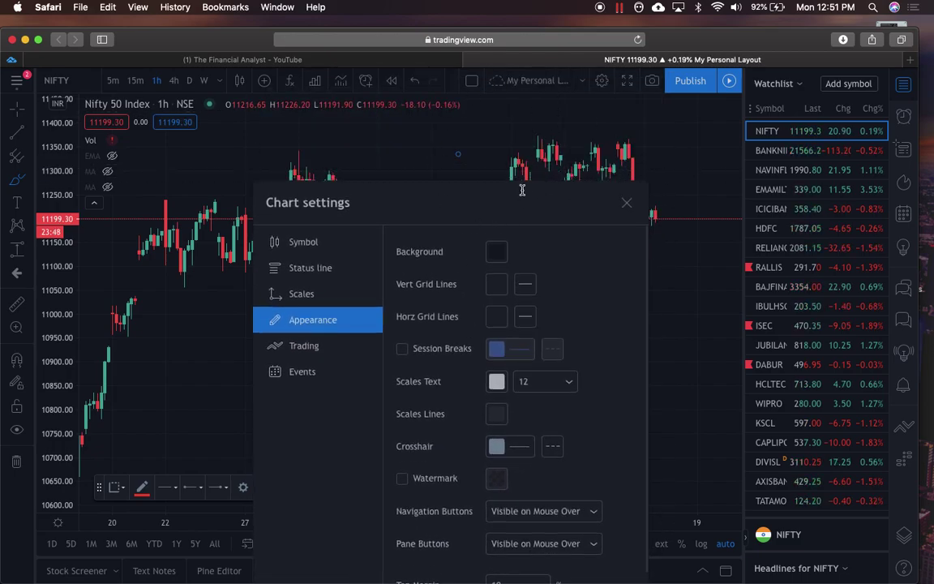
click(498, 202)
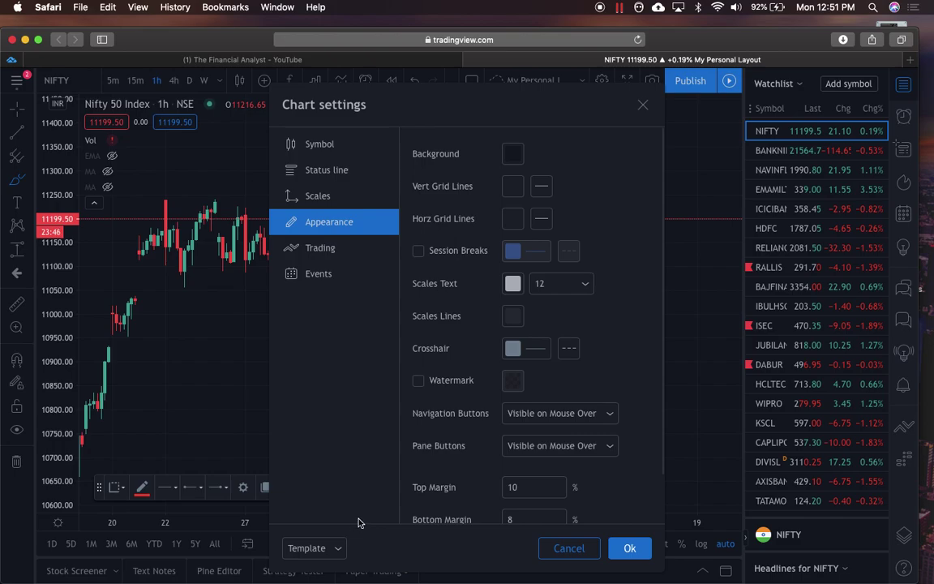
click(335, 548)
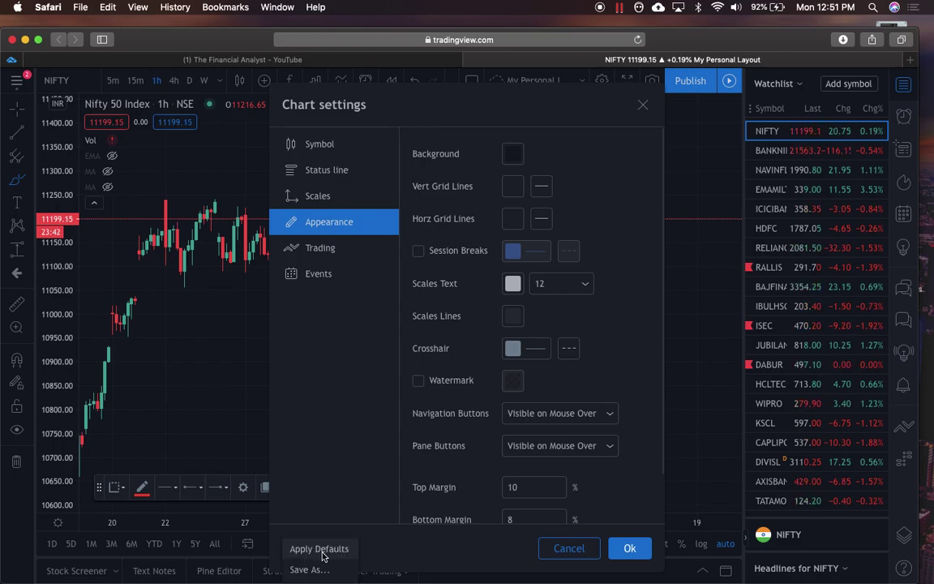
click(417, 553)
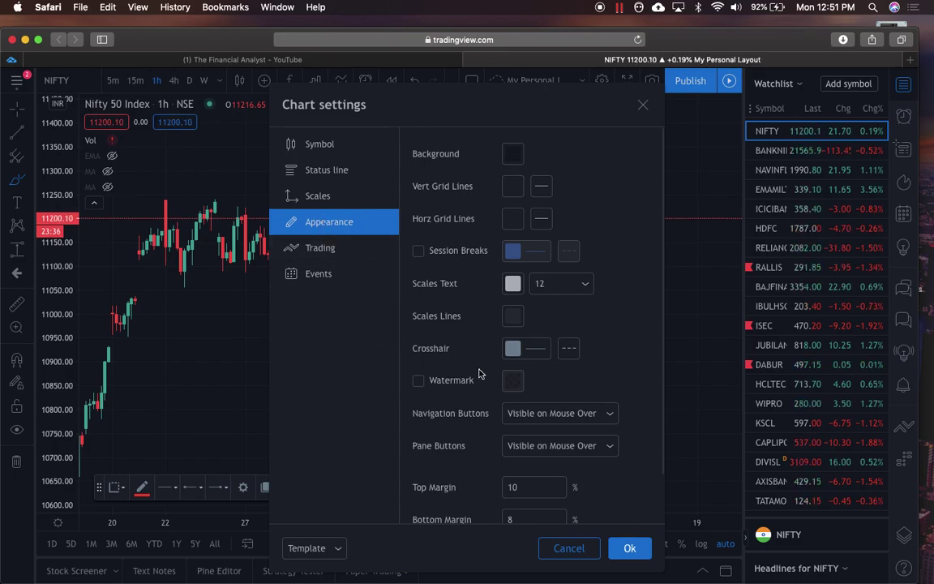
scroll(542, 409, down, 2)
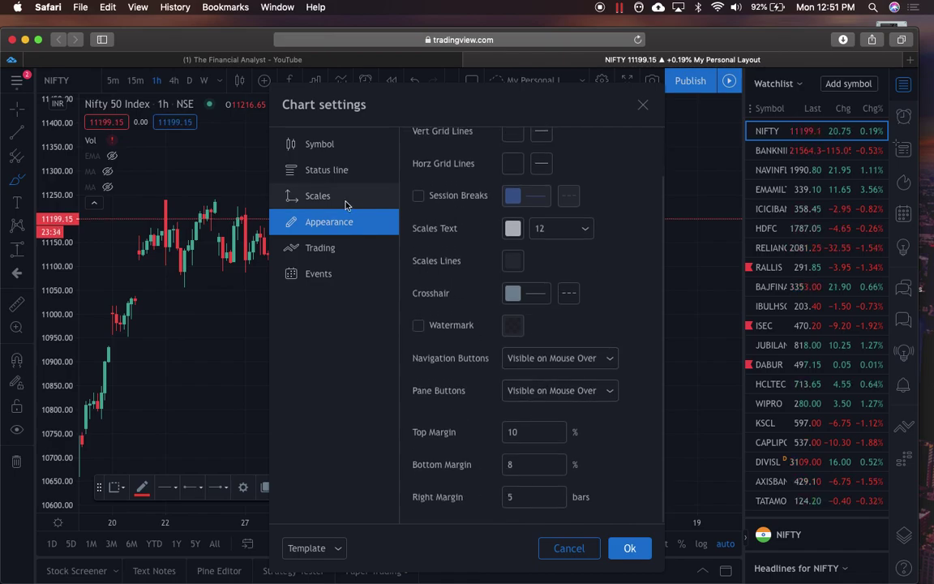
click(365, 146)
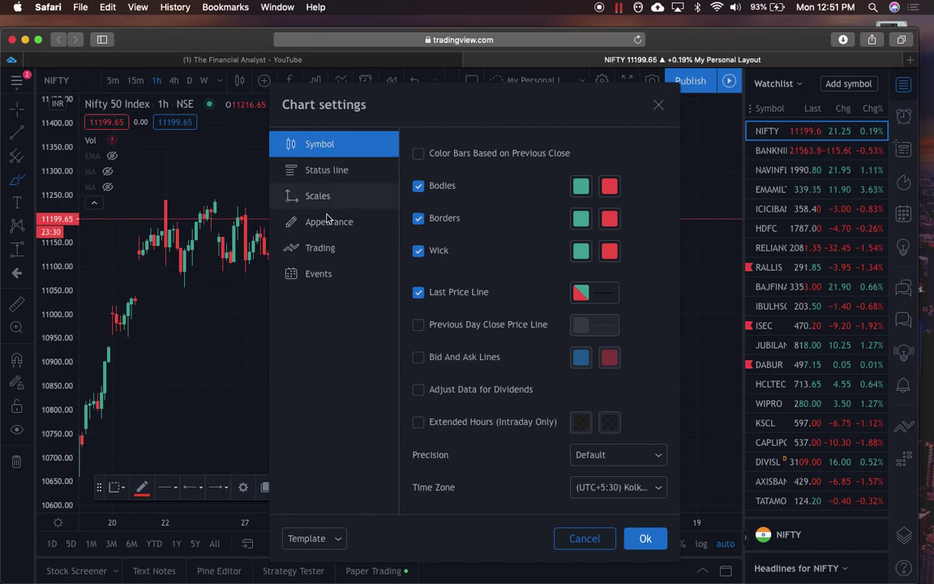
click(351, 169)
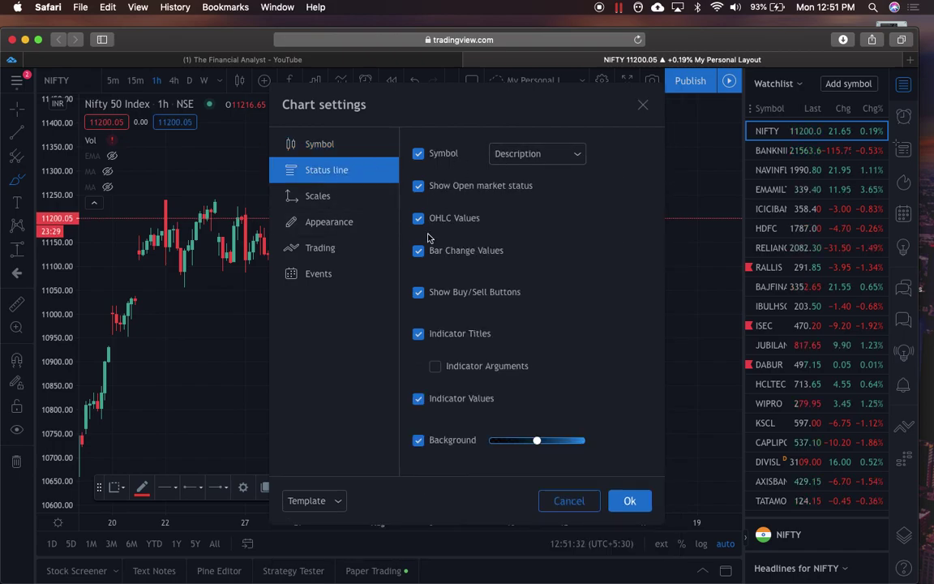
click(357, 222)
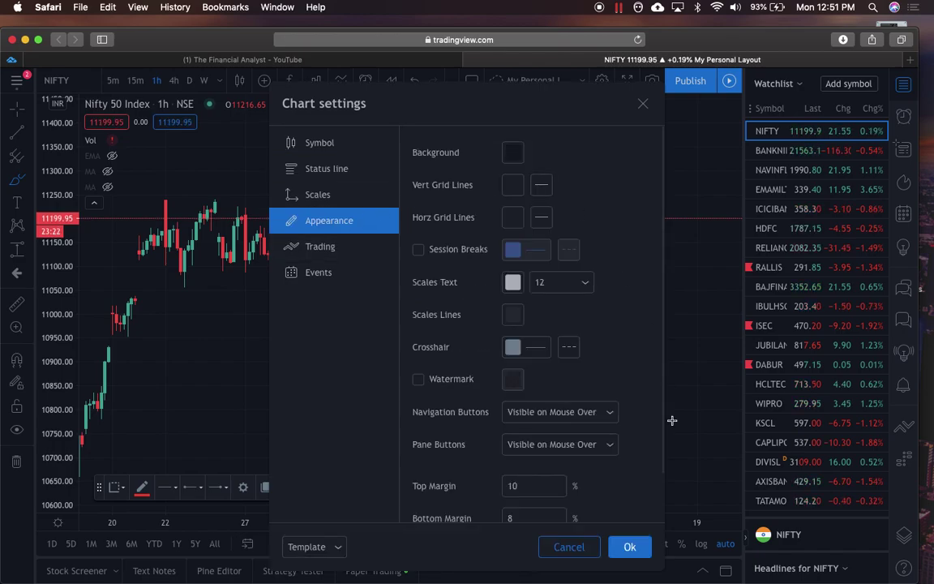
click(643, 105)
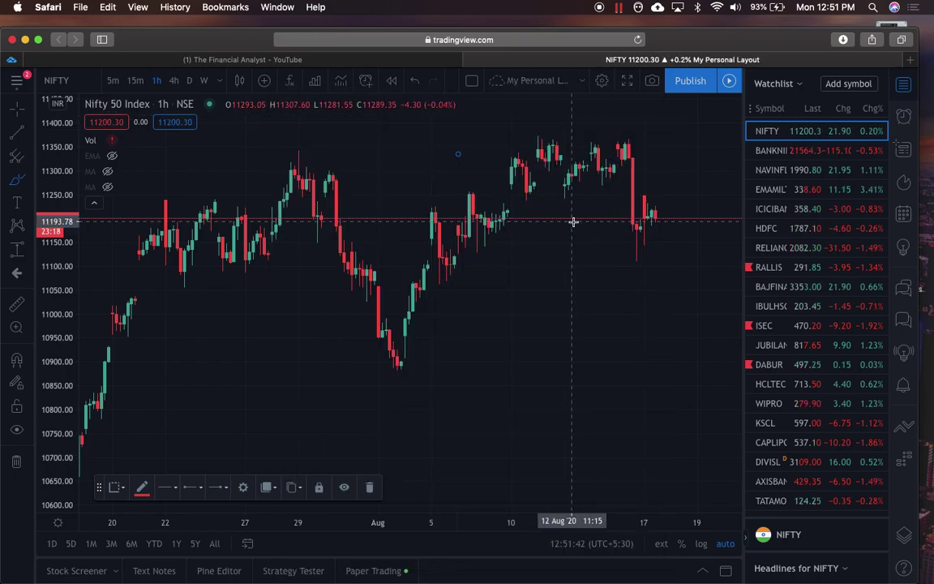
Step: Reopen the chart settings and examine the appearance, status line, scales and trading options
click(601, 82)
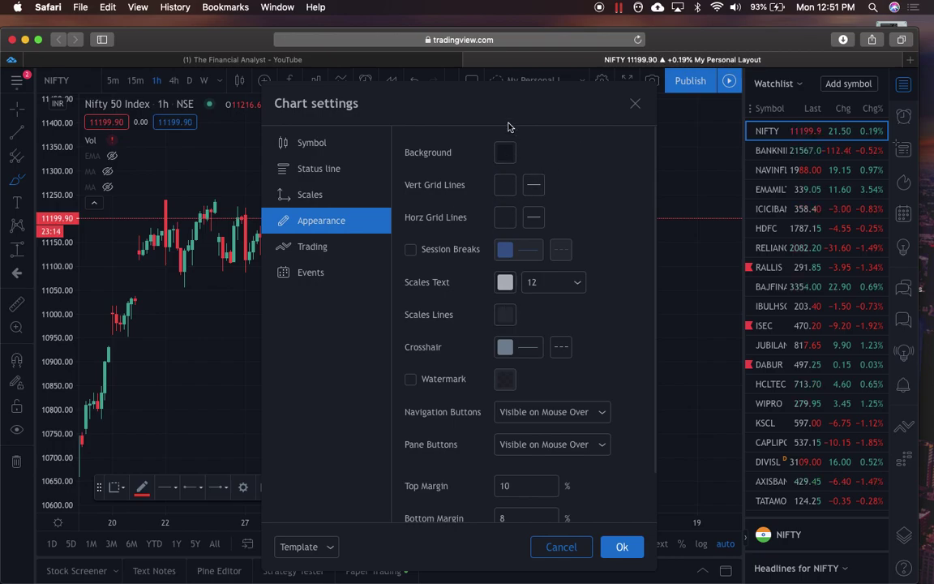
scroll(519, 361, down, 2)
scroll(519, 365, up, 3)
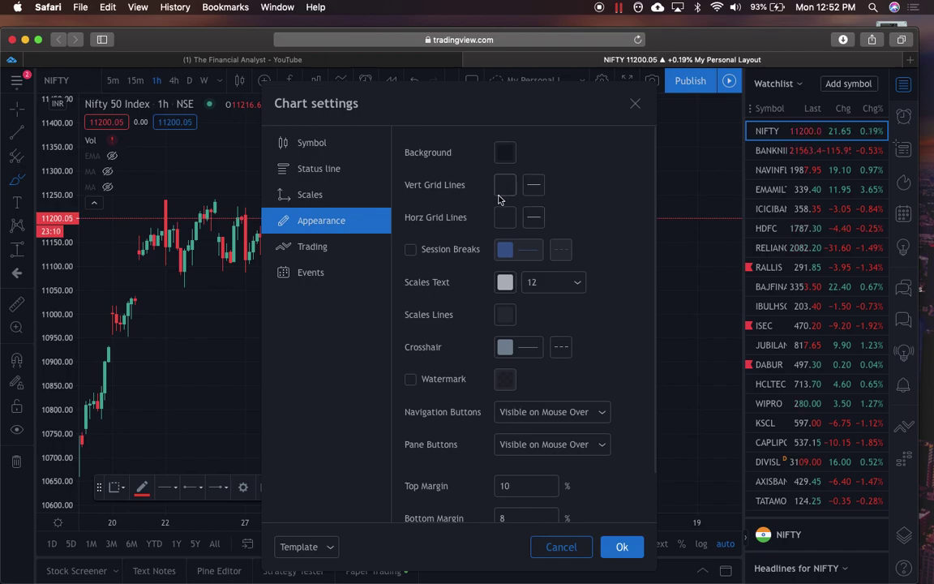
click(323, 175)
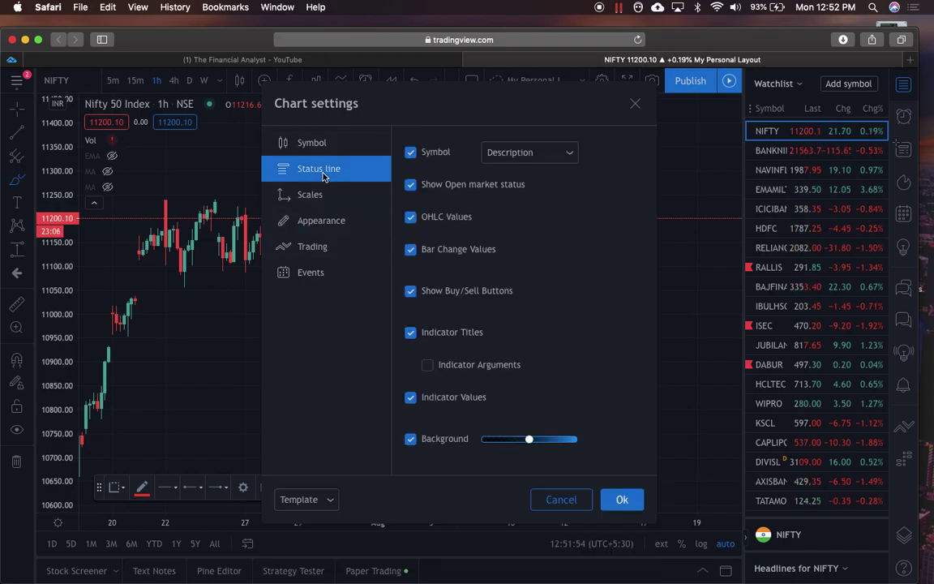
click(318, 198)
click(322, 242)
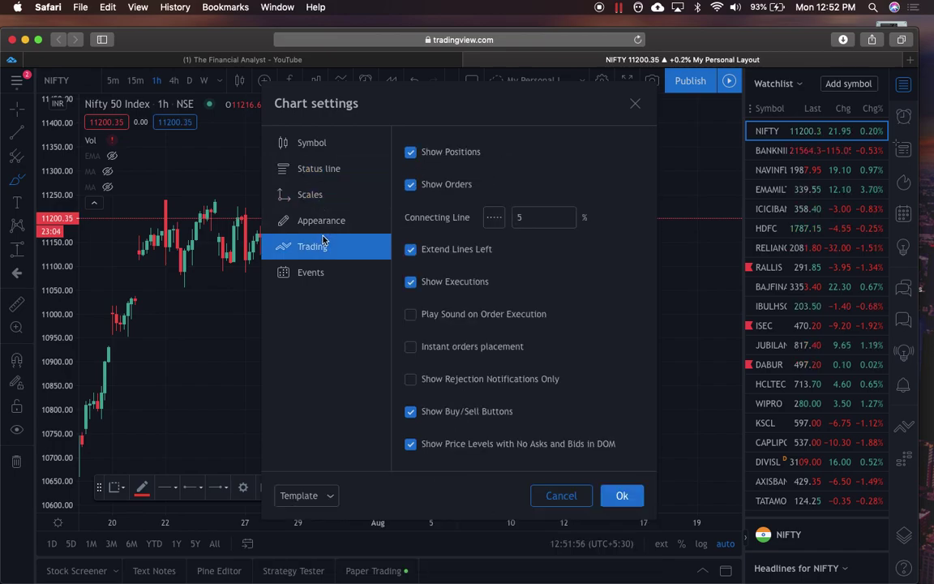
Step: Review the chart's Appearance settings, check the vertical grid line colour choices against the chart, and close the settings
click(323, 220)
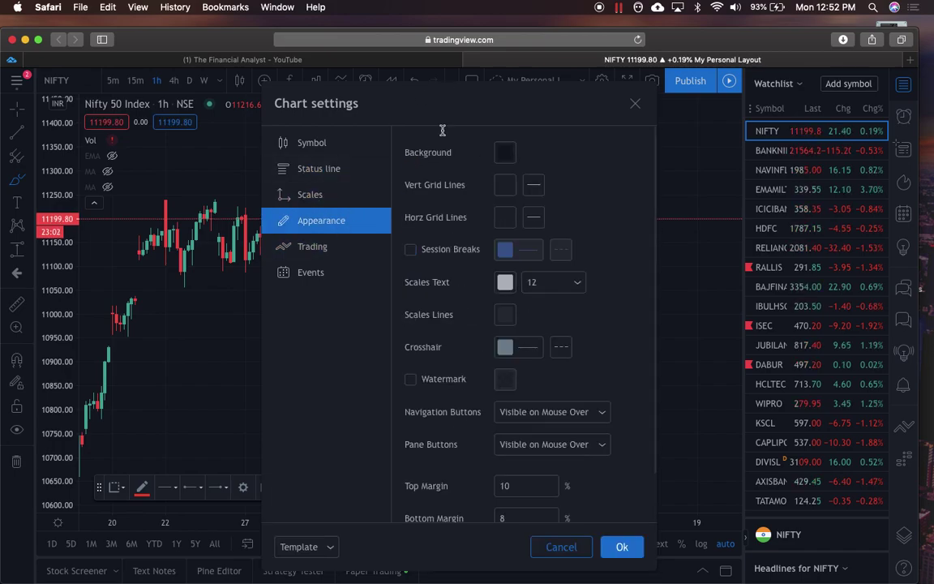
drag(507, 105, 258, 262)
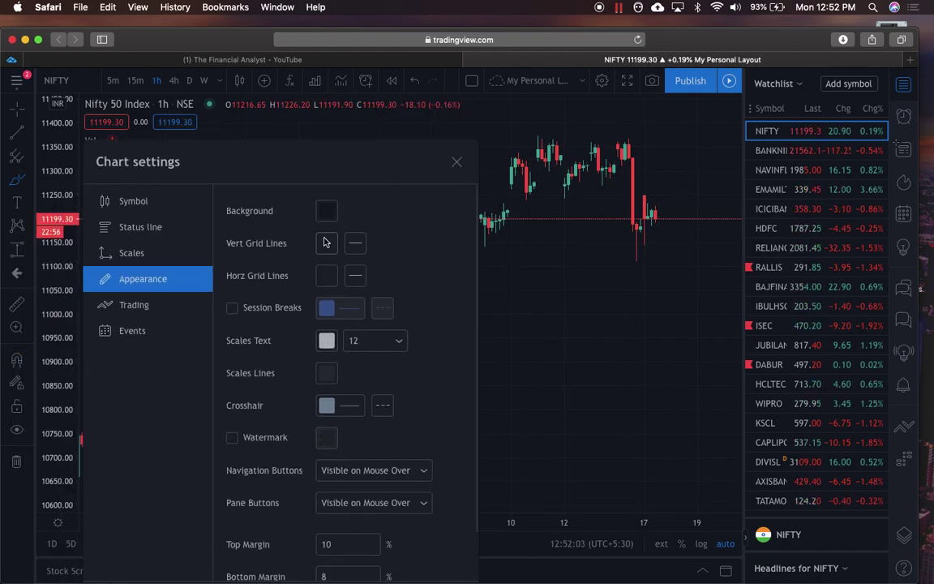
click(325, 243)
click(413, 186)
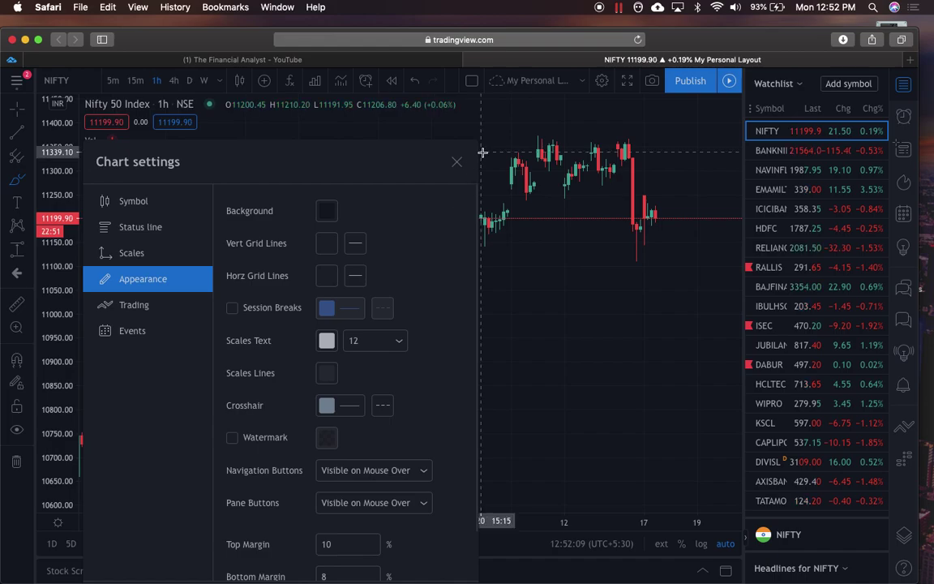
click(457, 162)
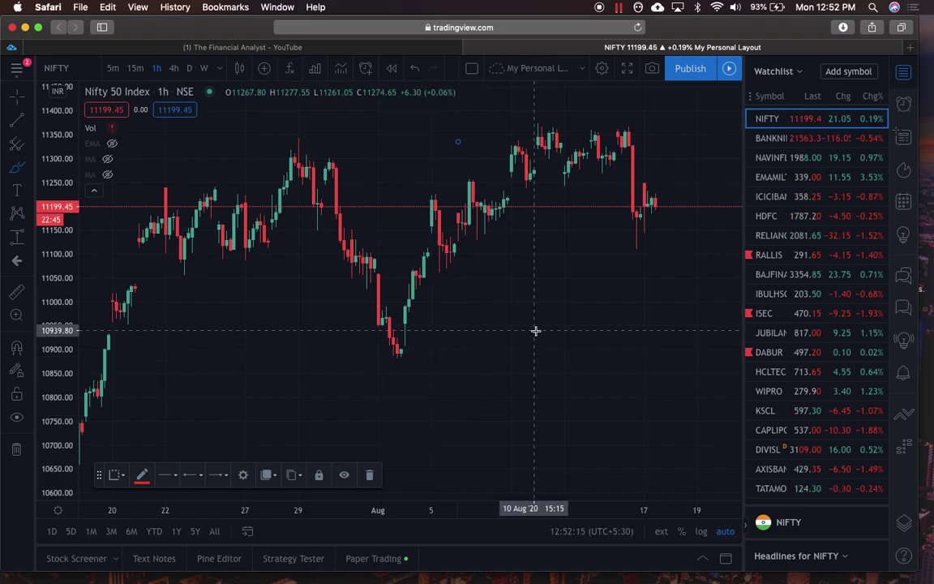
Step: View the chart in fullscreen mode and exit it, and take a chart snapshot and dismiss its image link
click(630, 71)
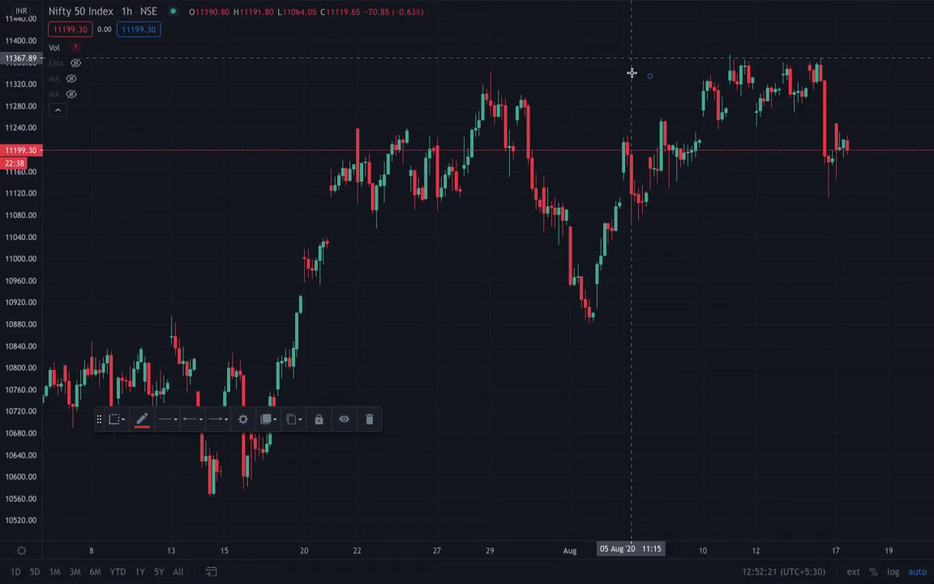
key(Escape)
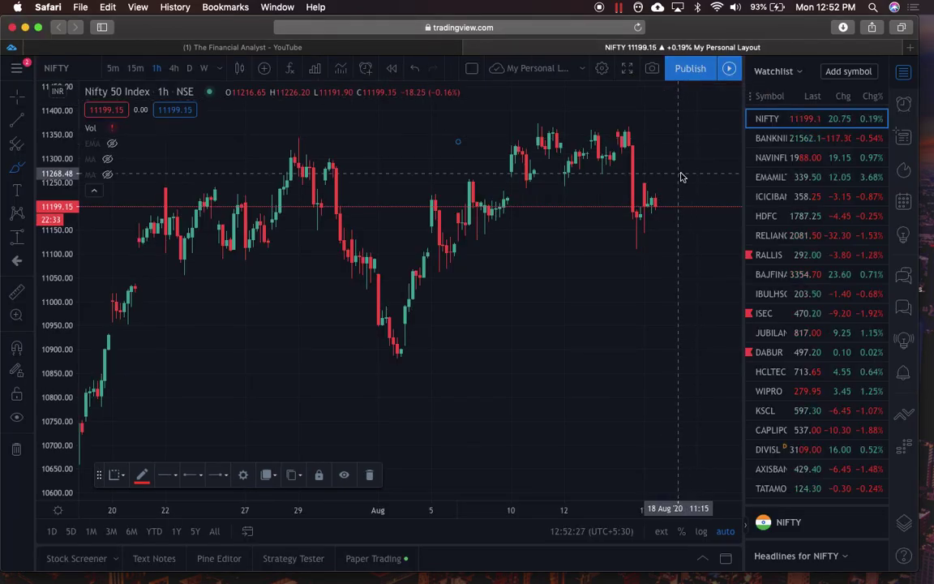
click(654, 70)
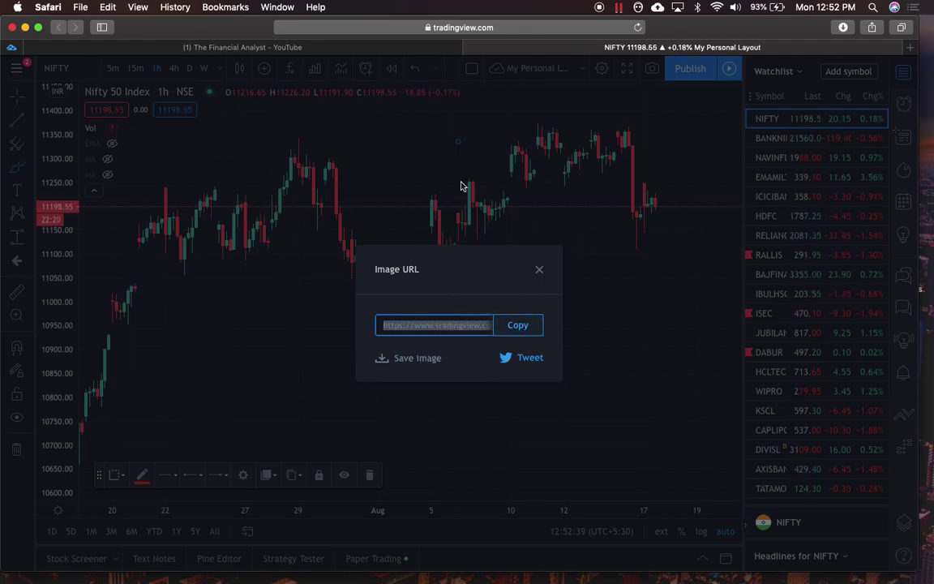
click(540, 272)
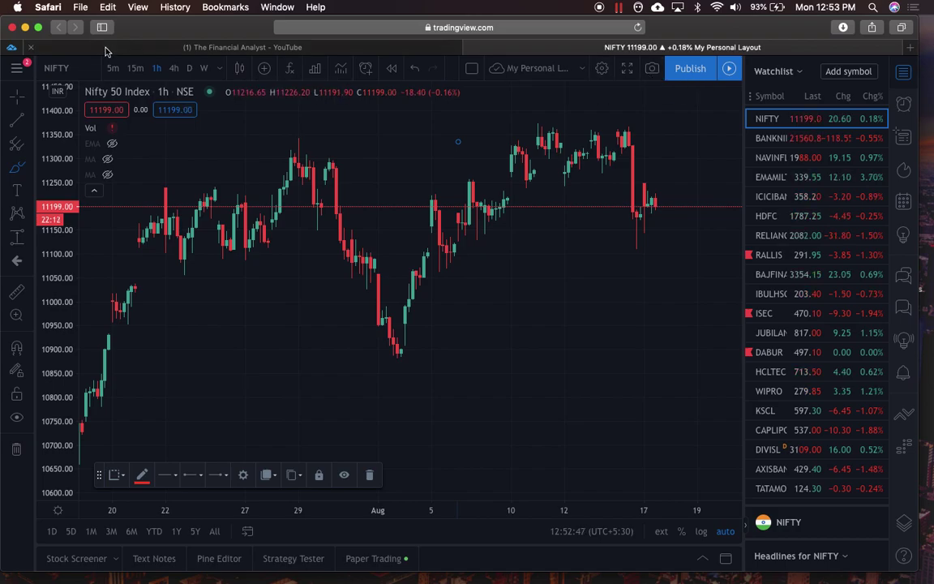
Step: Switch the chart cursor to the Arrow style
click(13, 166)
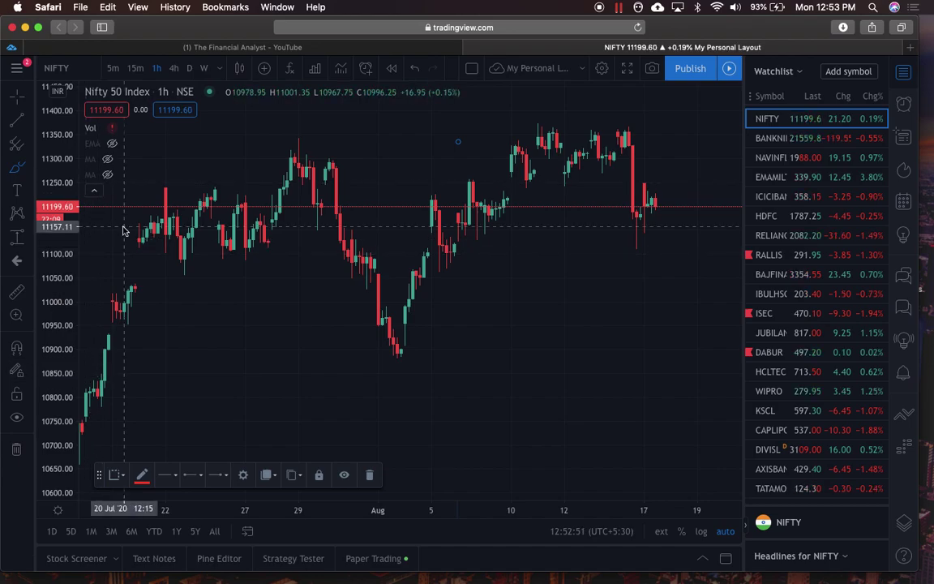
scroll(123, 232, left, 2)
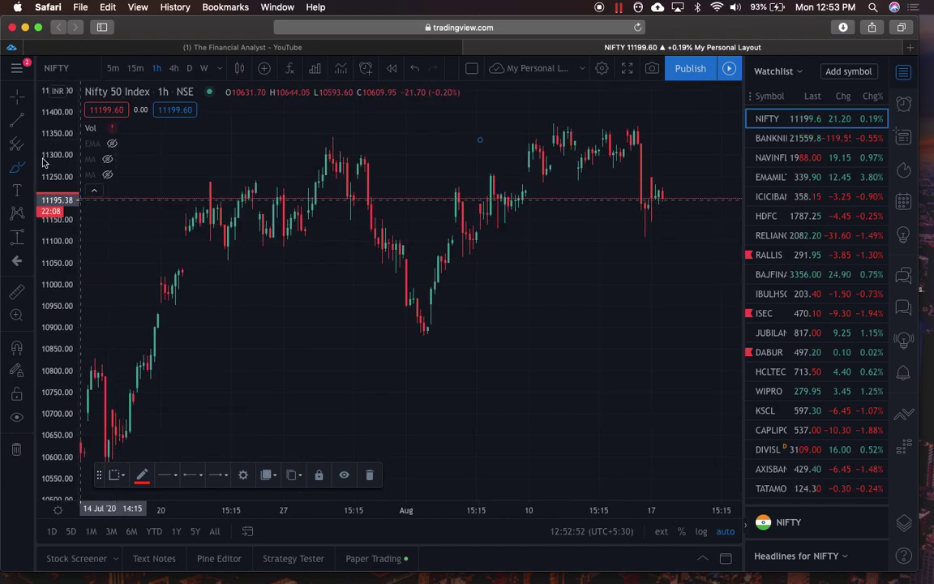
click(29, 98)
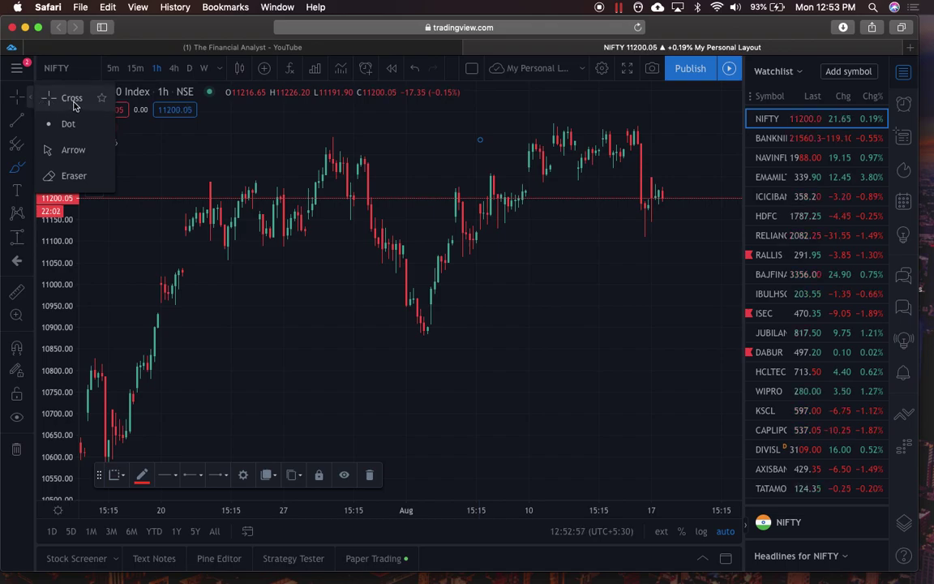
click(68, 153)
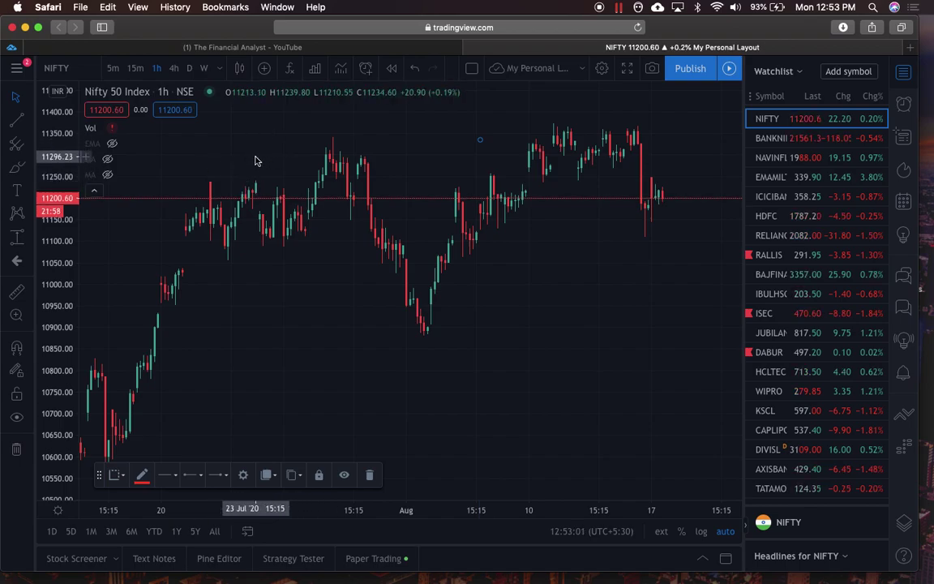
Step: Set the chart cursor to the Cross style
click(30, 120)
click(23, 96)
click(58, 96)
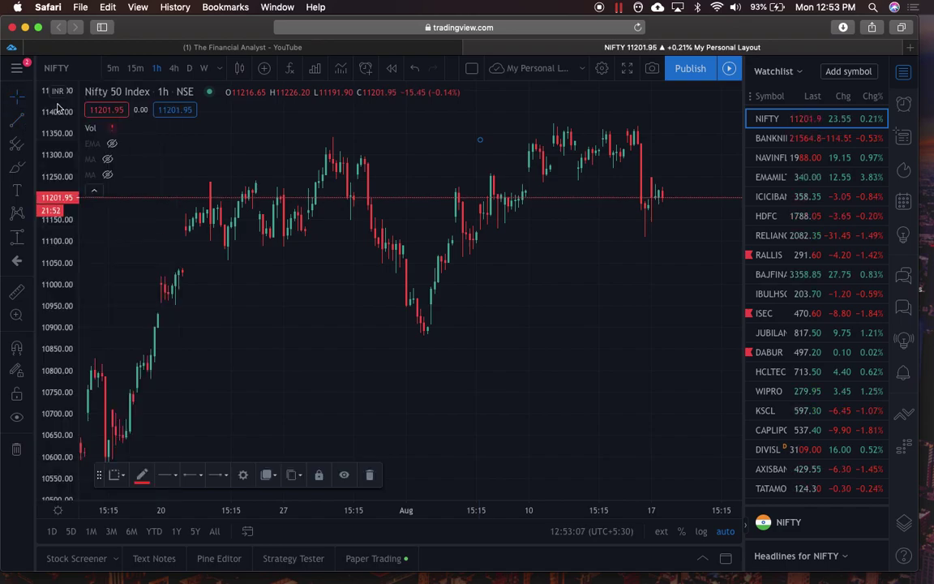
Step: Draw a trend line under the late-July lows from about 11075 on 22 Jul to about 11137 on 30 Jul
click(31, 127)
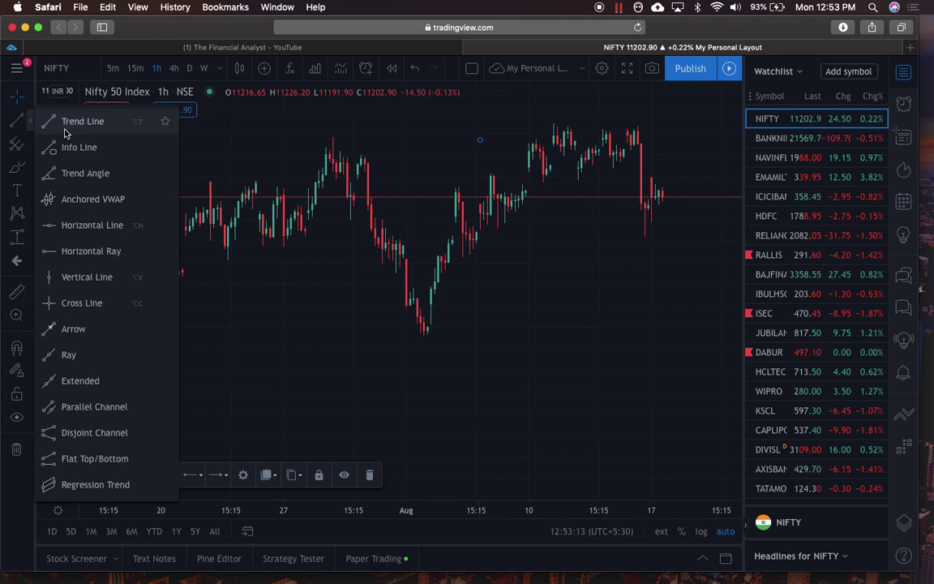
click(73, 130)
click(213, 253)
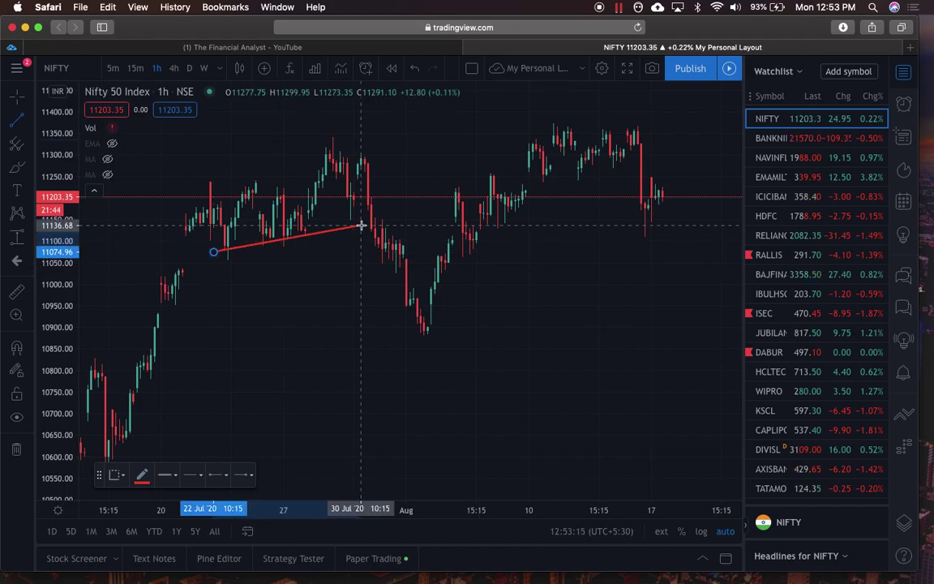
click(361, 225)
Step: Draw a parallel channel over the August rise from about 11177 on 4 Aug to about 11396 on 12 Aug, and delete it
click(30, 124)
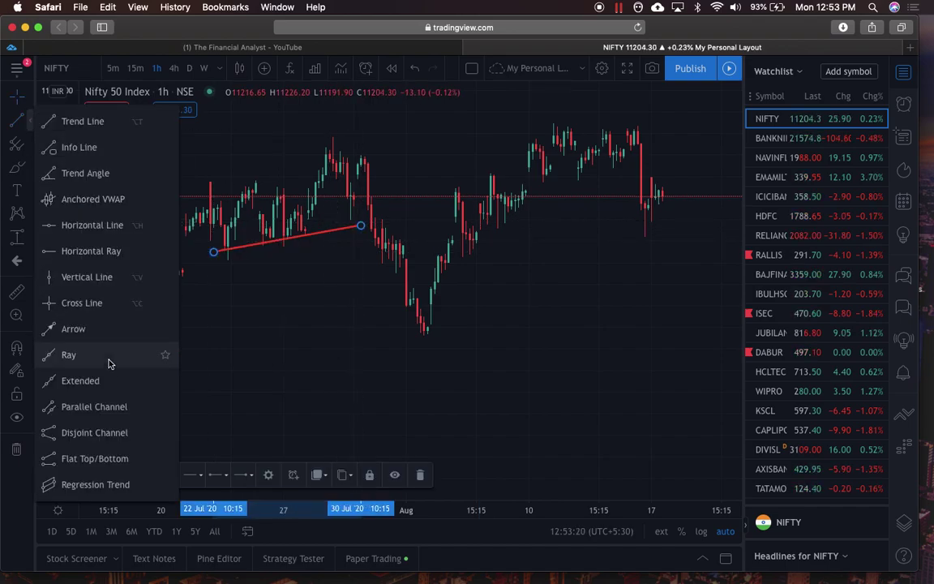
click(101, 406)
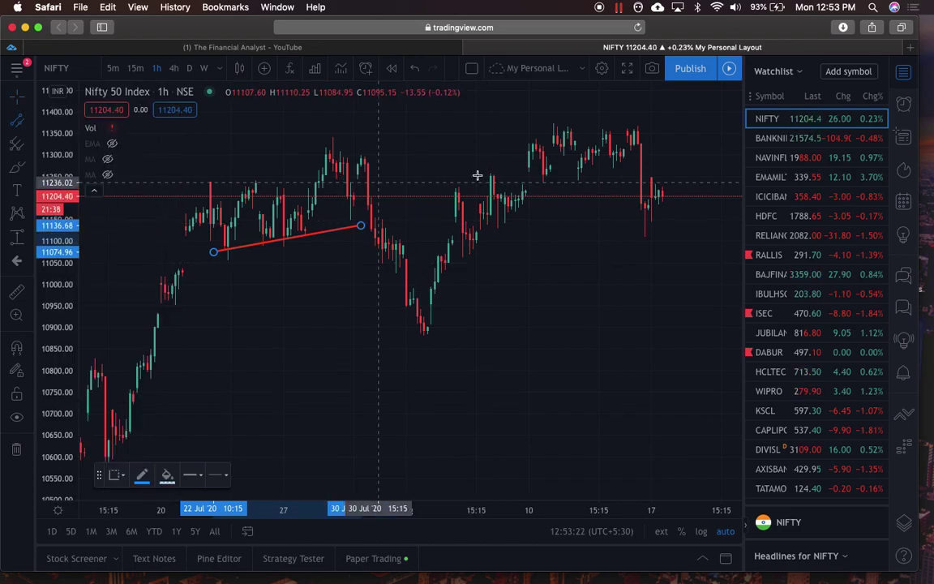
click(452, 209)
click(583, 114)
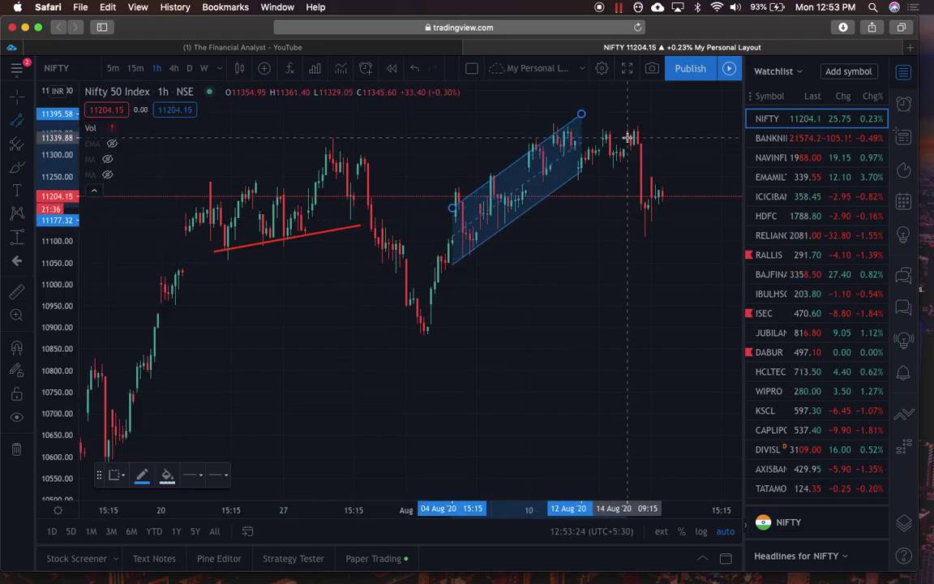
click(625, 138)
click(538, 154)
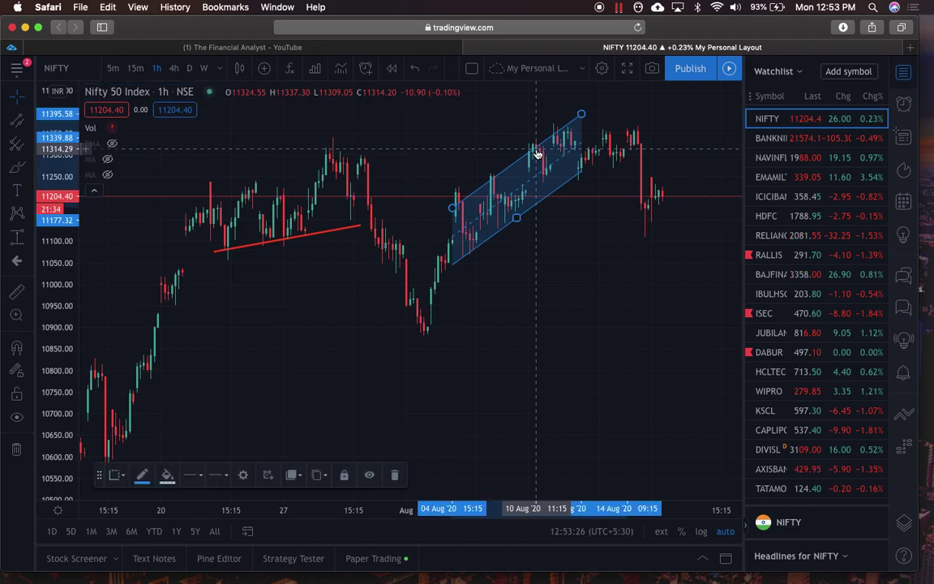
key(Delete)
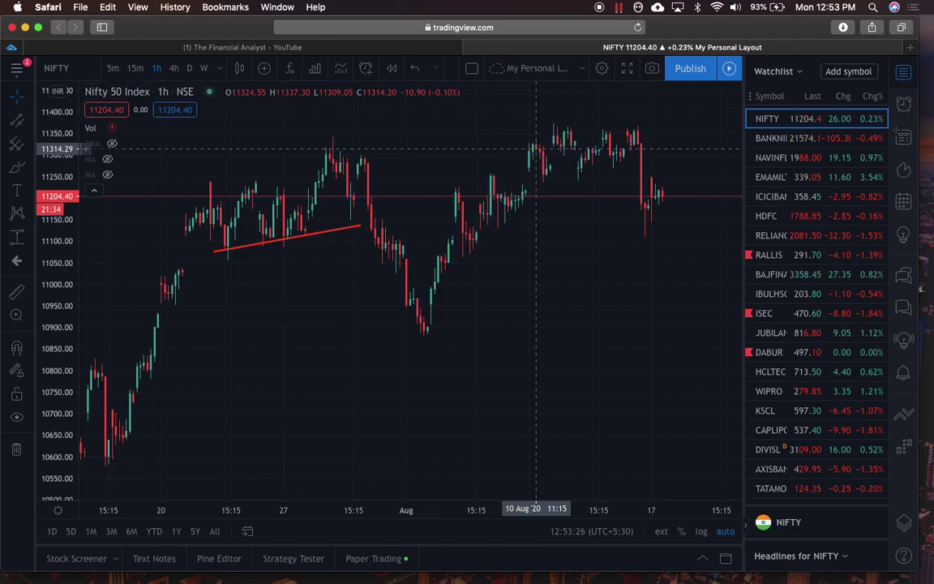
Step: Draw a parallel channel over the August rise from about 11078 on 4 Aug to about 11463 on 12 Aug
click(29, 128)
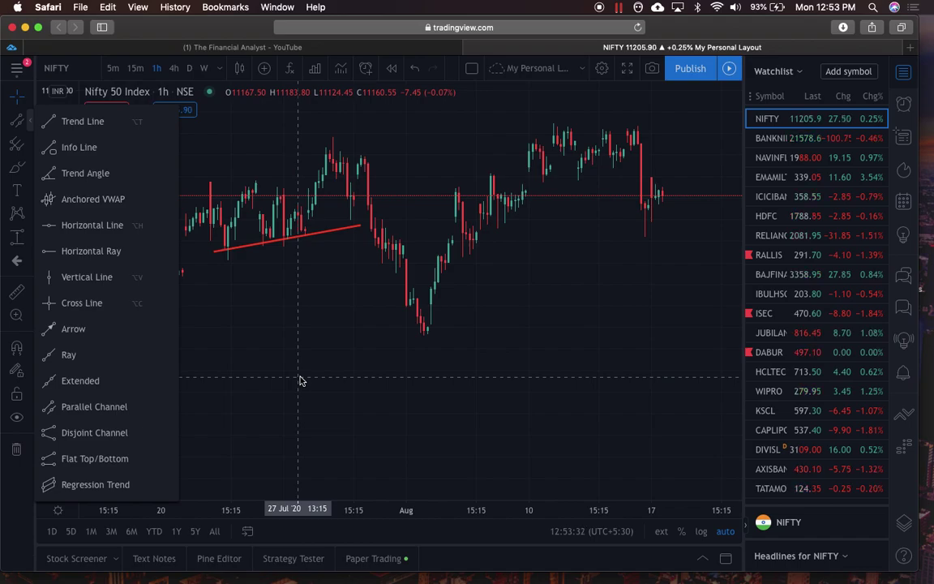
click(284, 259)
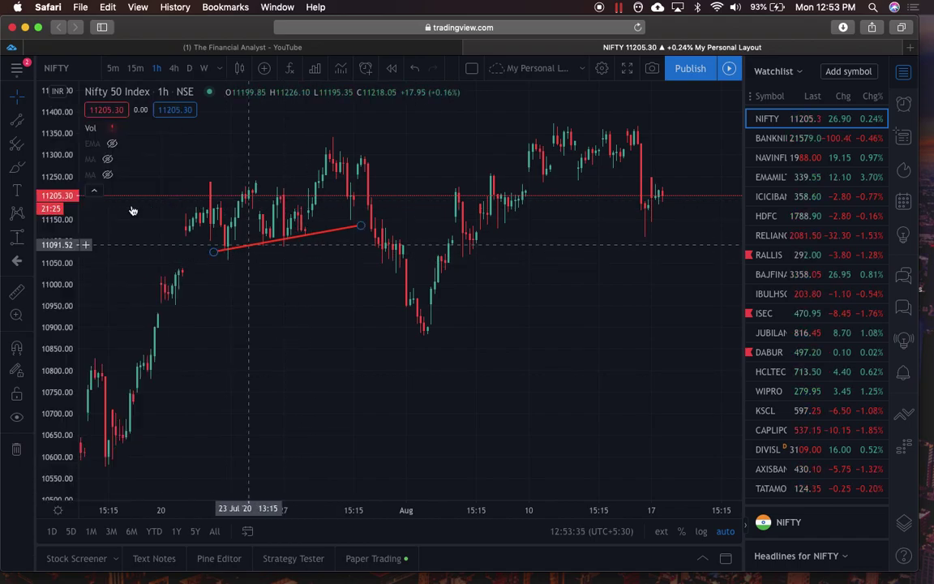
click(17, 121)
click(431, 250)
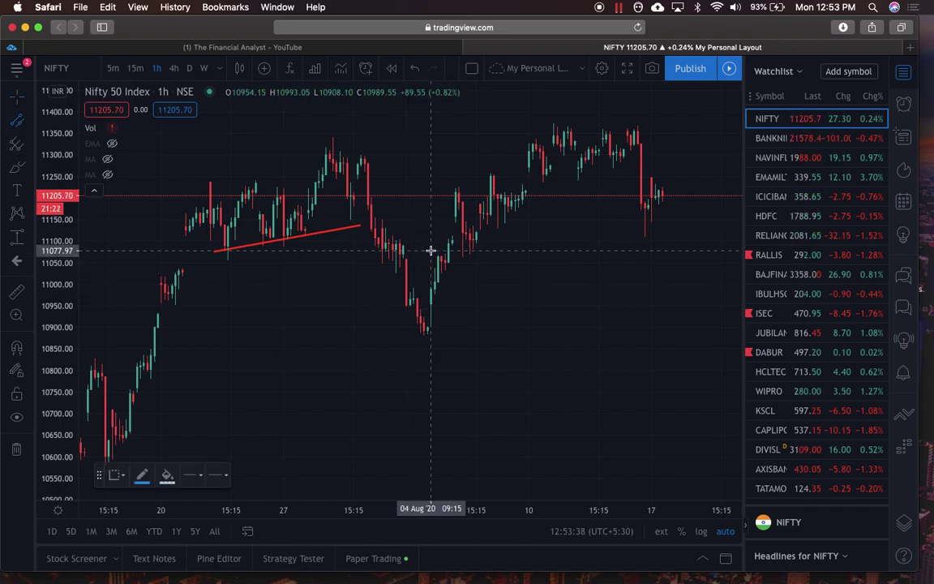
click(581, 86)
click(605, 119)
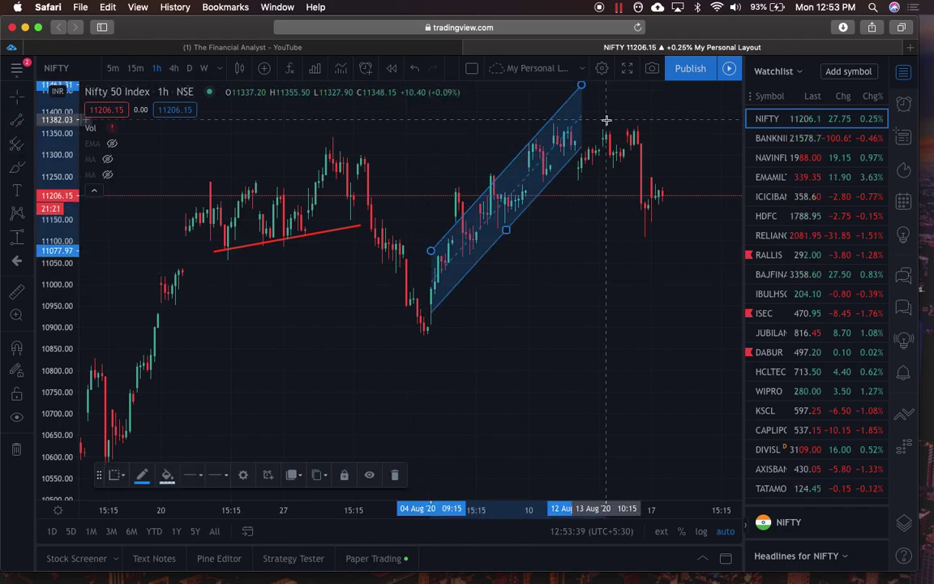
Step: Draw a Trend Angle line from about 11265 on 23 Jul to about 11210 on 28 Jul, then select and deselect it
click(27, 128)
click(73, 173)
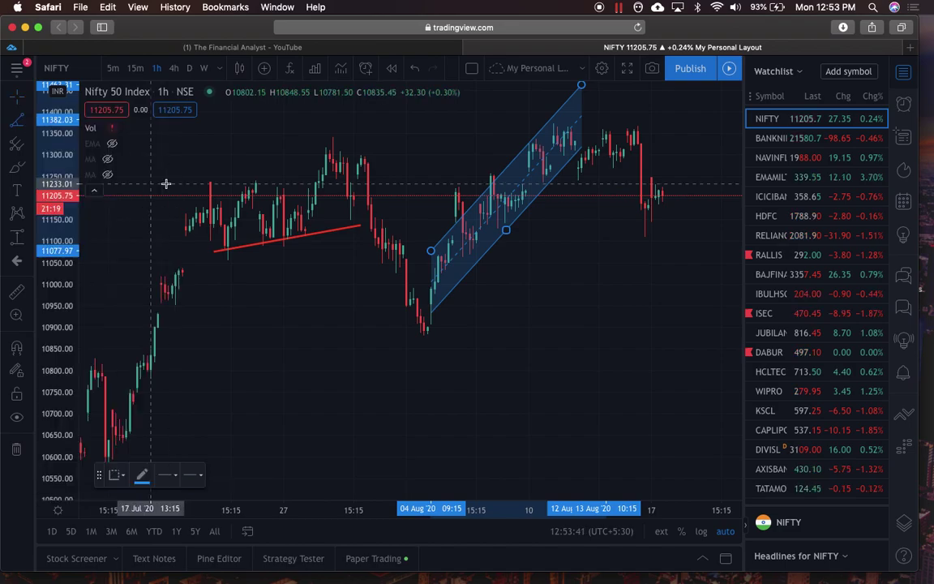
click(252, 170)
click(327, 194)
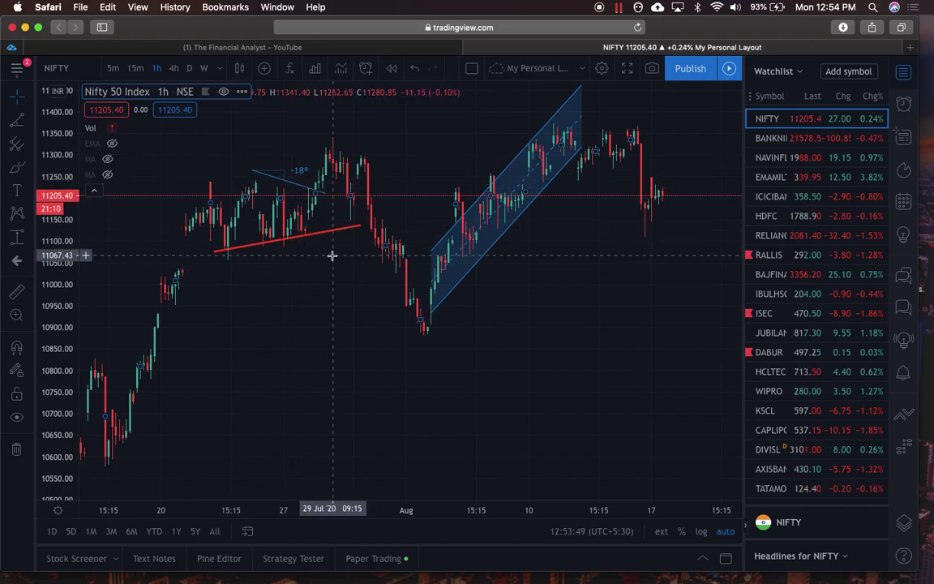
click(299, 189)
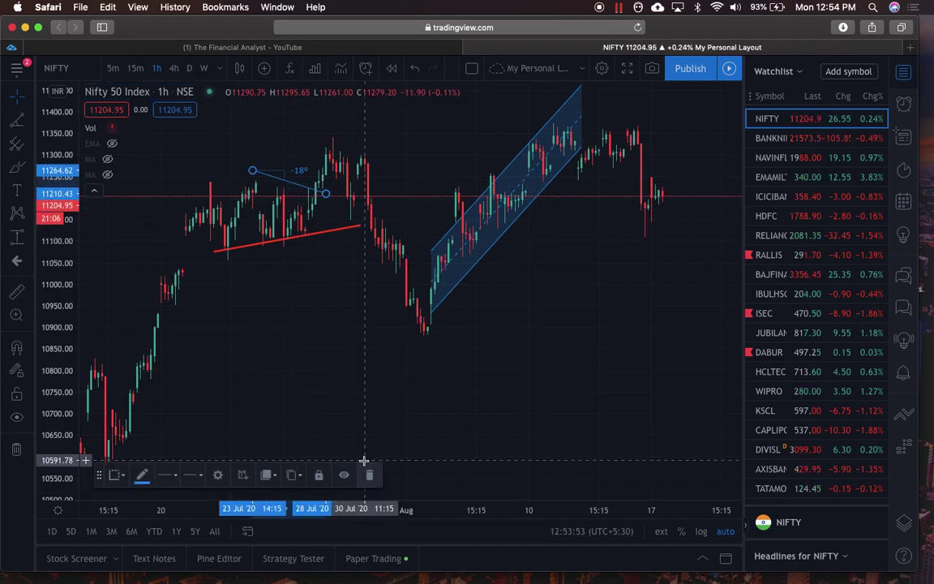
click(392, 382)
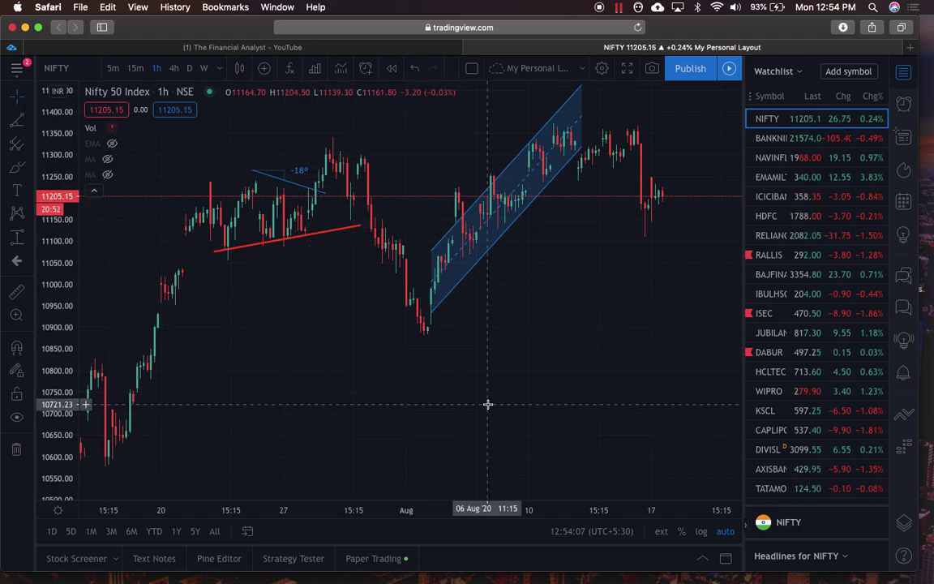
Step: Undo the trend angle, both parallel channels and the trend line so that the chart has no line drawings
key(super+z)
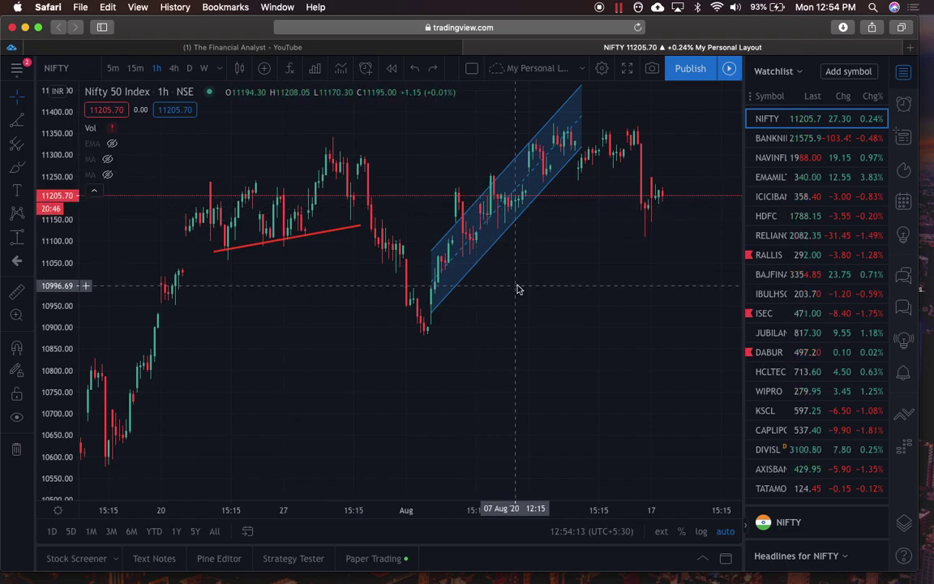
key(super+z)
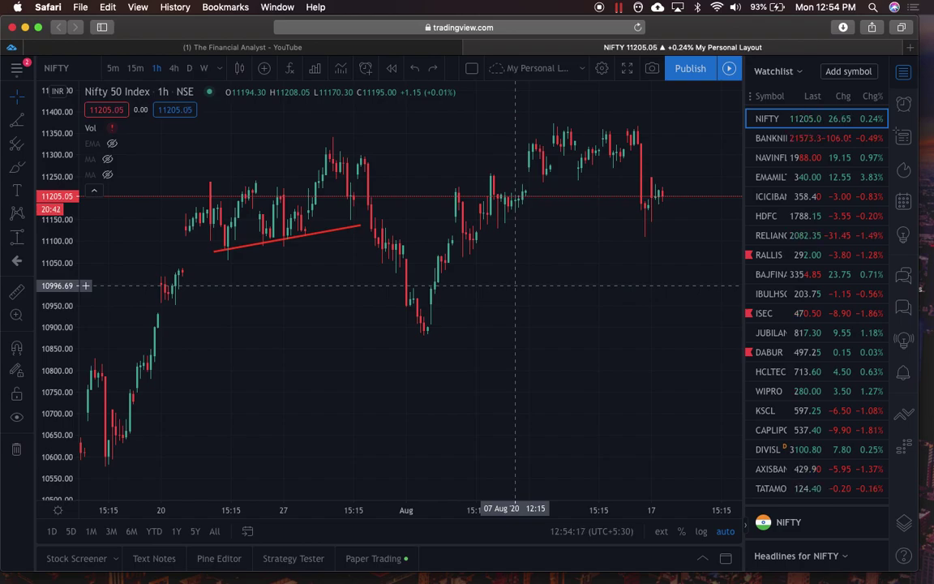
key(super+z)
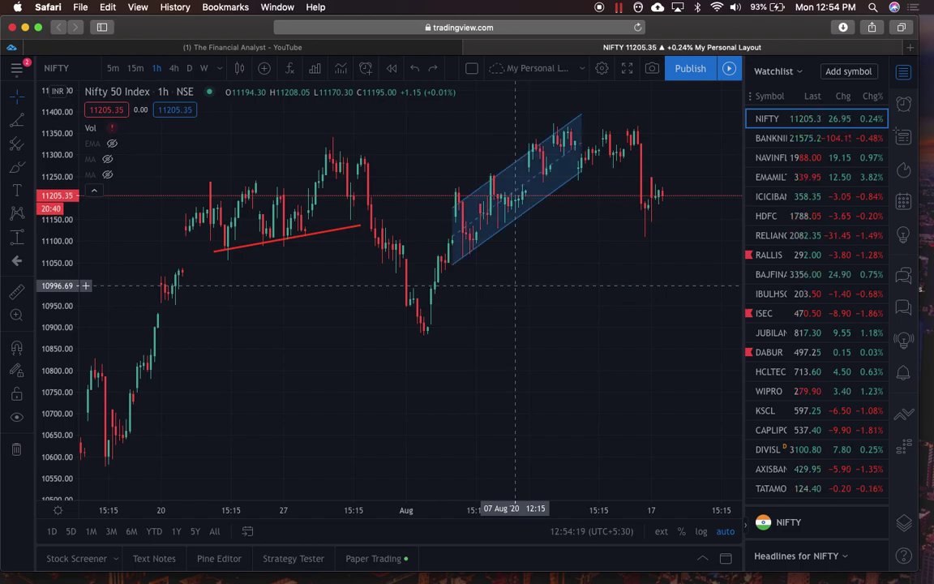
key(super+z)
key(super+z)
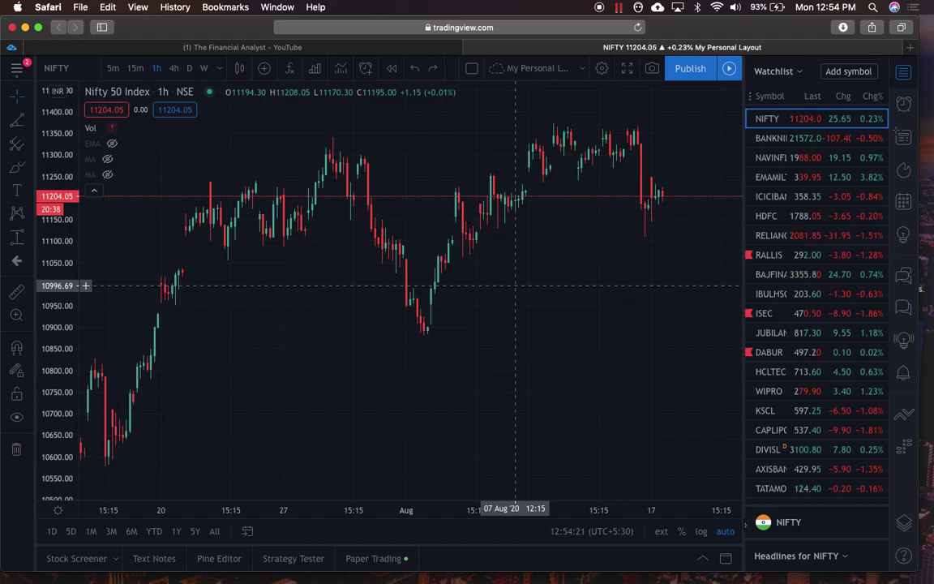
Step: Draw a trend line from about 11085 on 22 Jul to about 11165 on 5 Aug
click(30, 120)
click(84, 124)
click(218, 247)
click(456, 213)
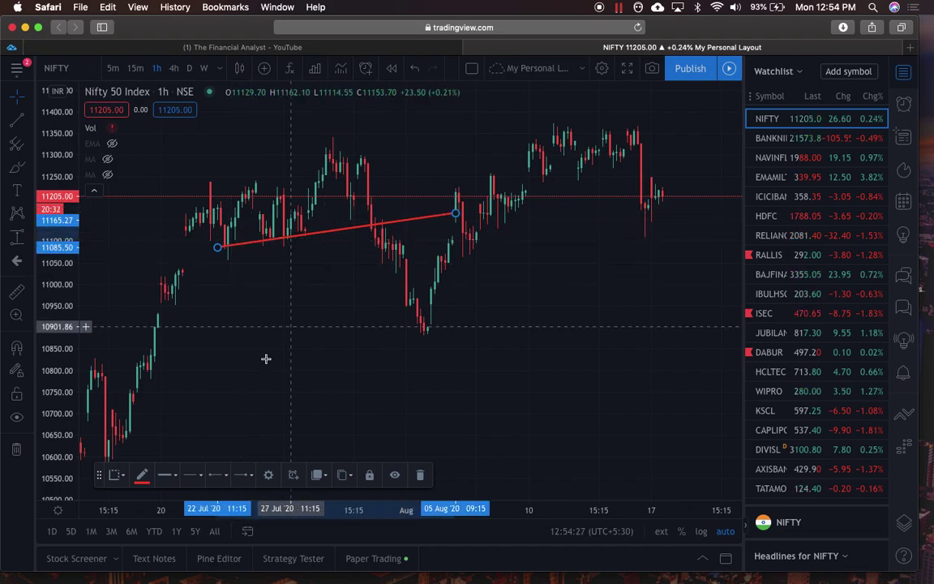
Step: Set the trend line's thickness to the thinnest option, and change it to the second-thinnest option
click(167, 476)
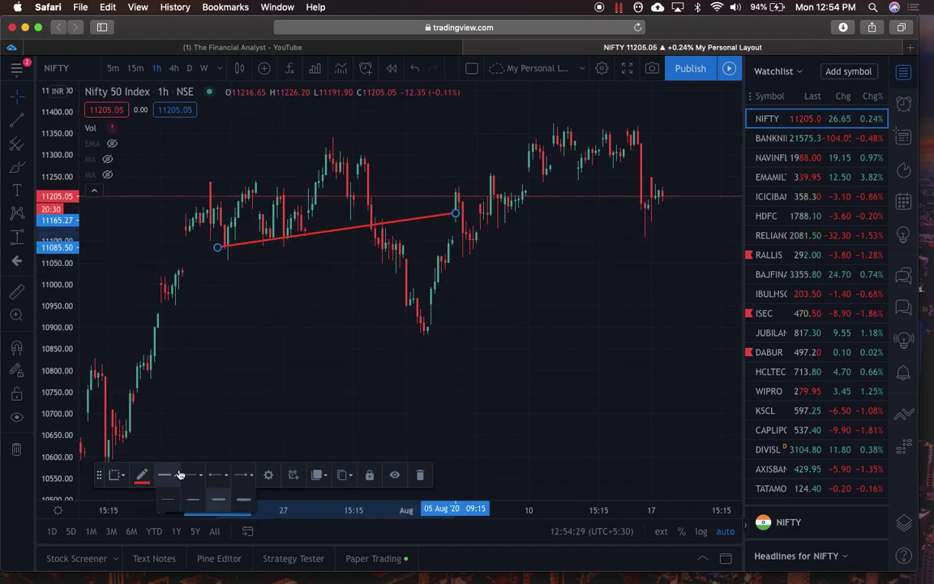
click(173, 499)
click(168, 477)
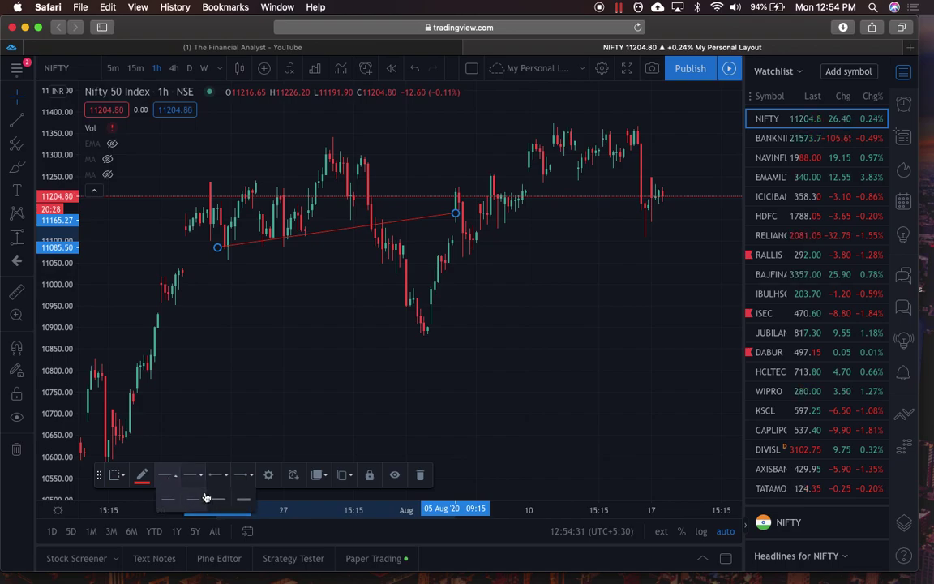
click(196, 500)
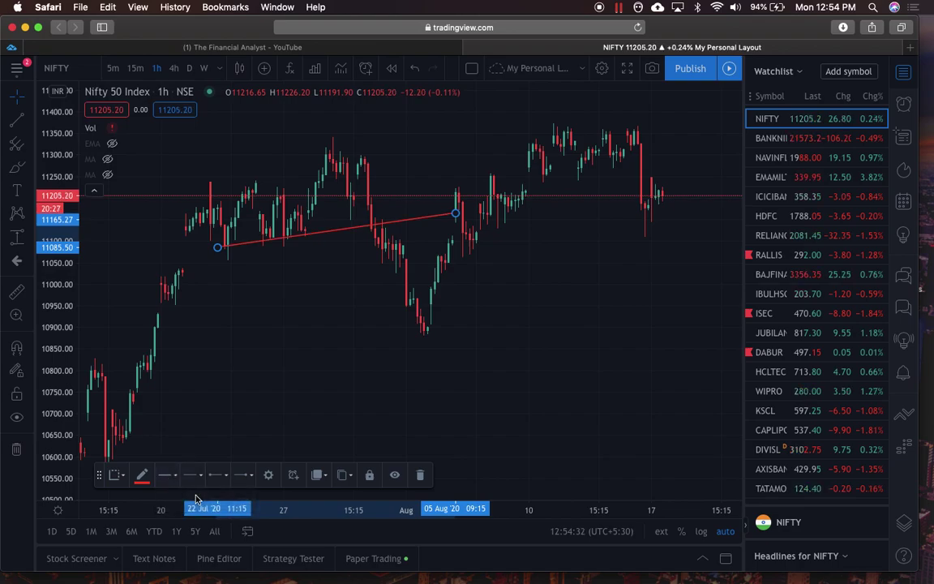
Step: Open the trend line's colour palette, and undo the trend line so that the chart has no drawings
click(143, 475)
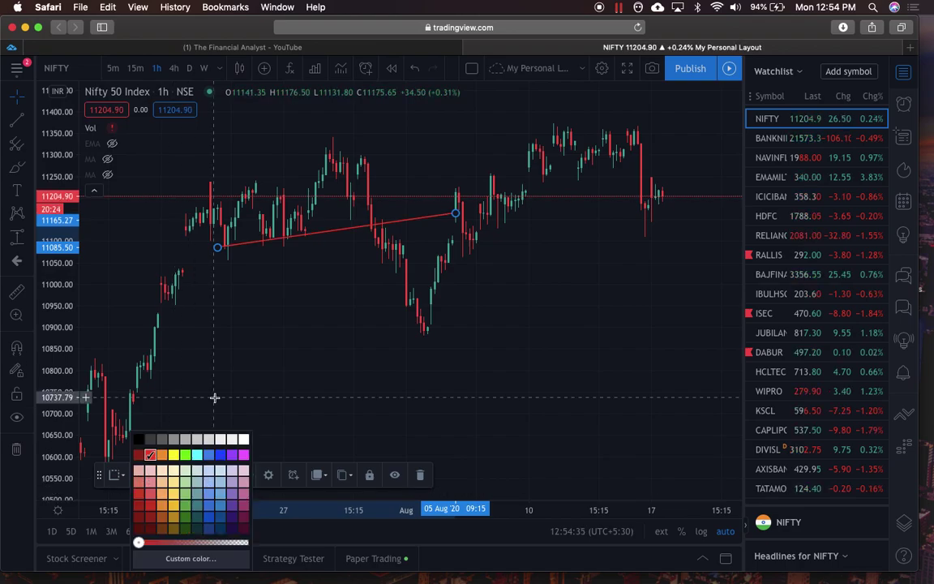
click(215, 454)
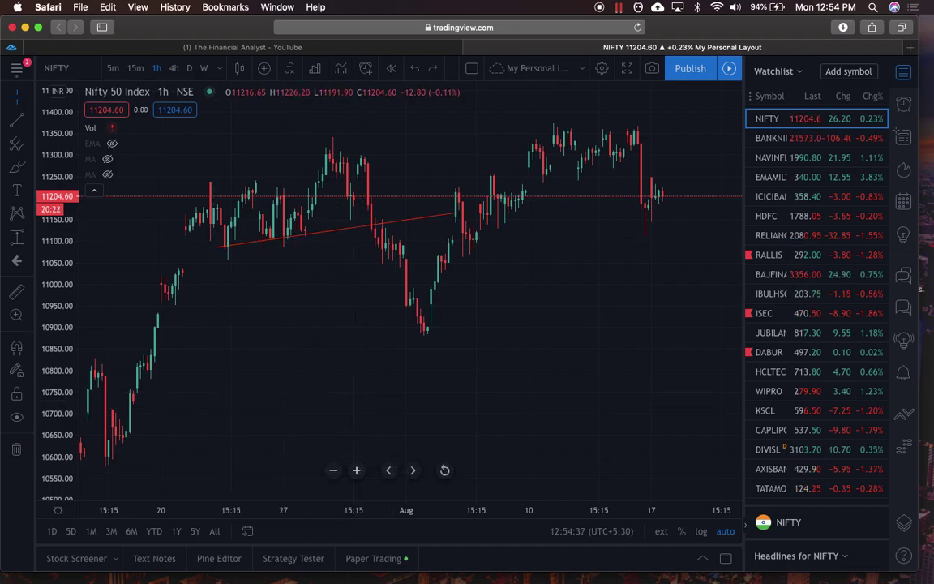
key(super+z)
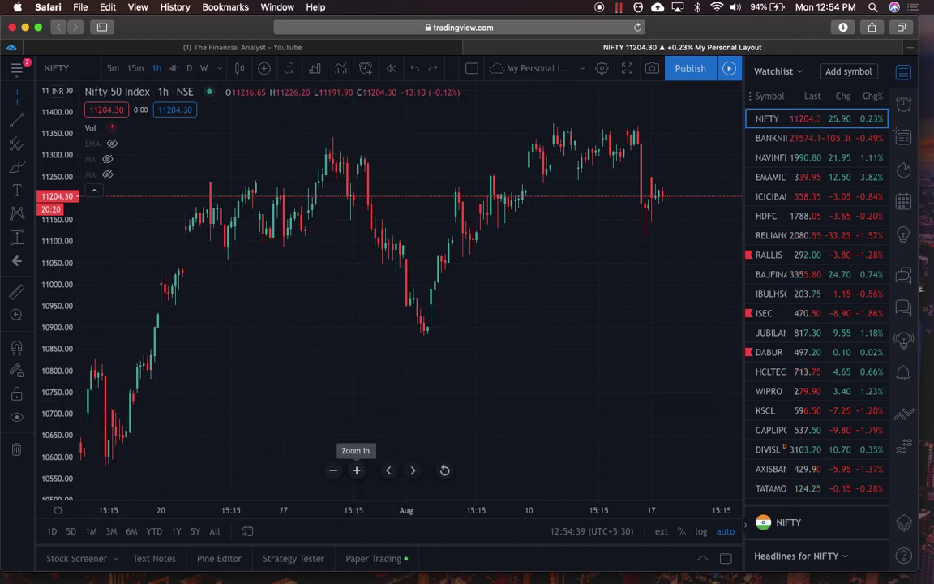
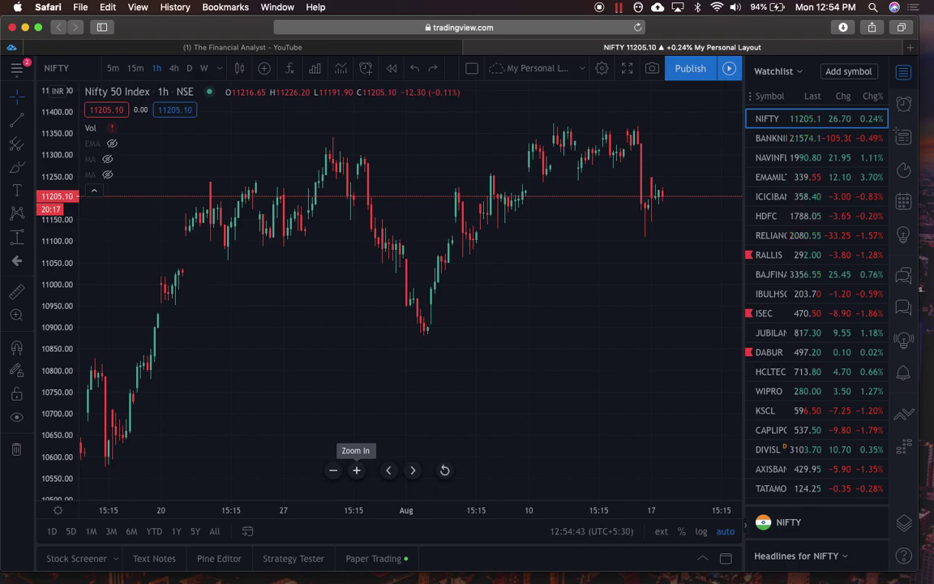
Step: Draw a Fib Retracement from about 11302 on 30 Jul to about 10878 on 5 Aug and delete it
click(29, 143)
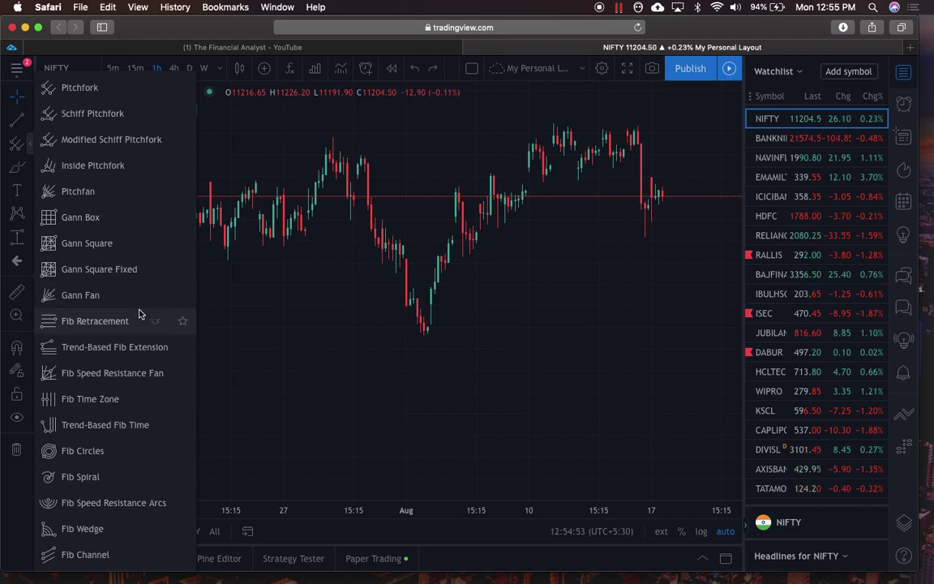
click(123, 337)
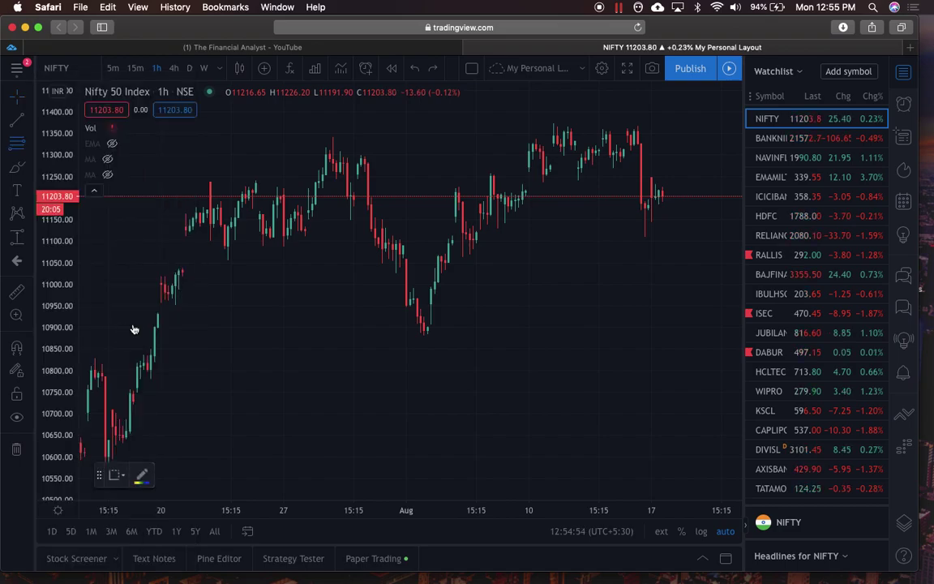
click(365, 154)
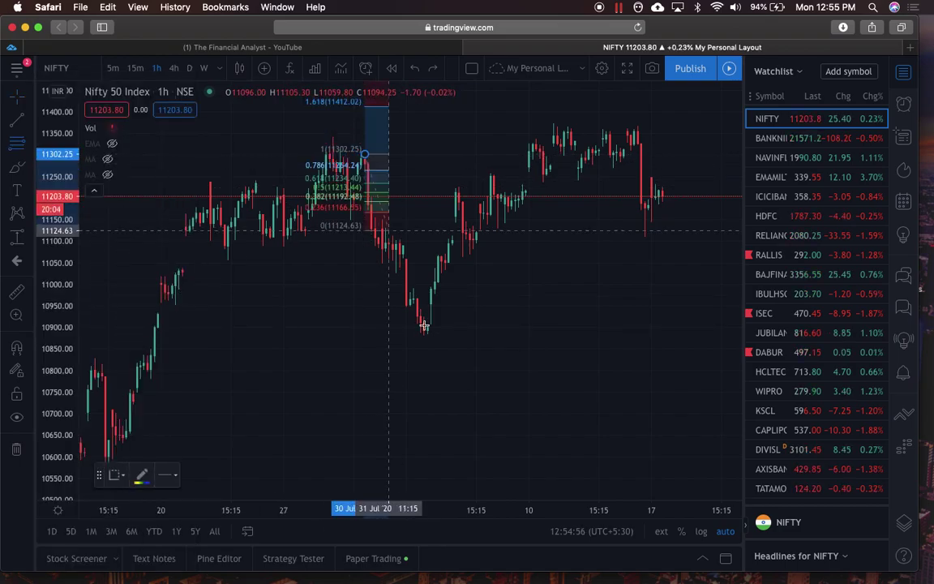
click(466, 336)
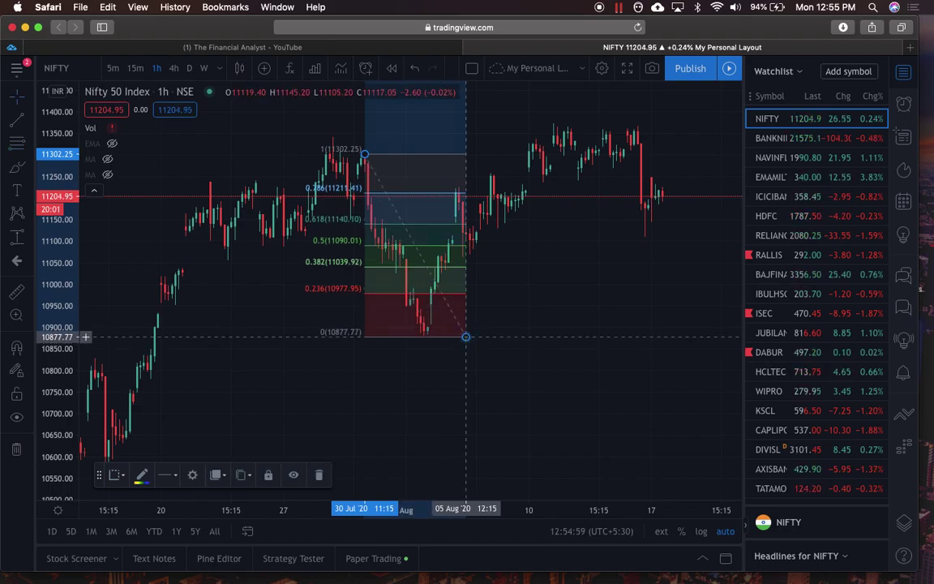
key(Delete)
click(28, 146)
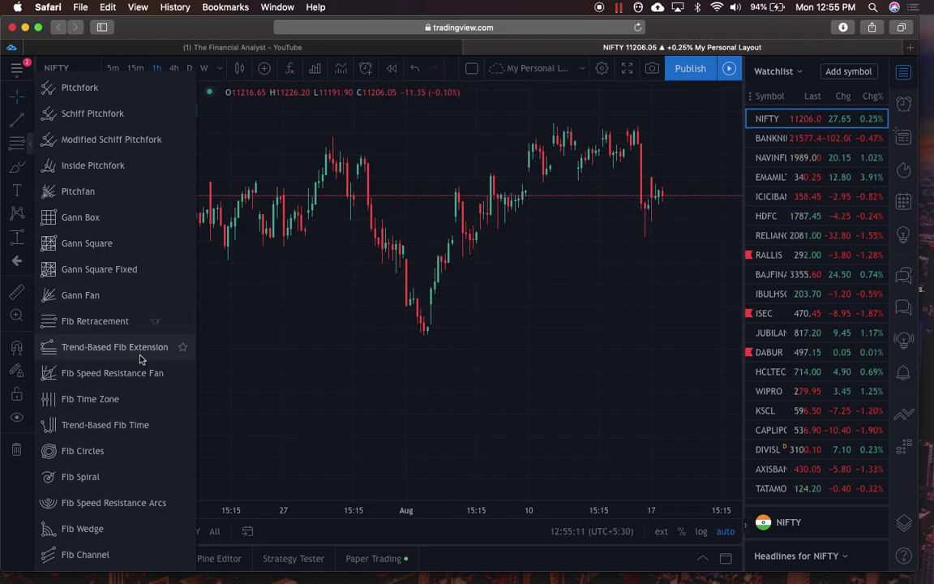
click(258, 431)
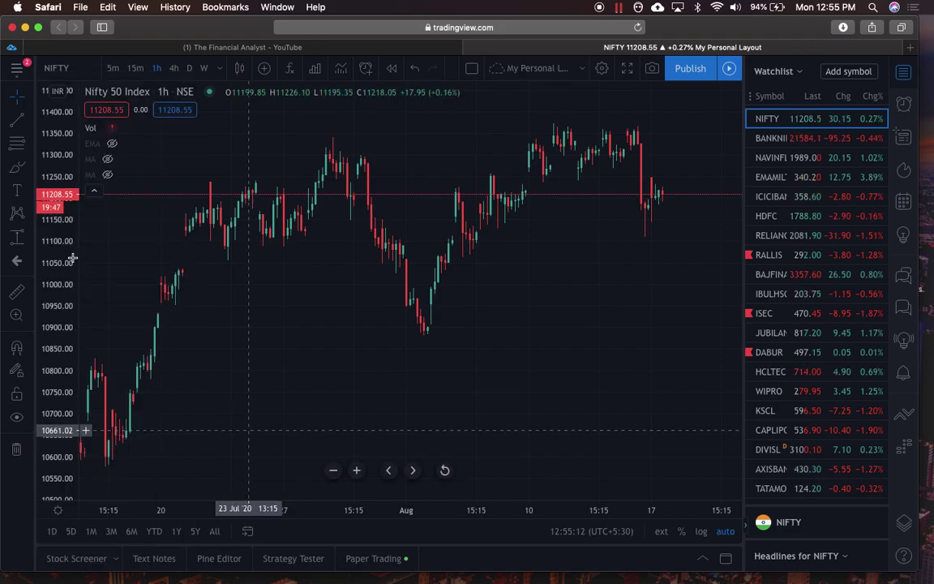
Step: Draw freehand brush strokes in the empty area below the late-July and early-August candles and remove the last one
click(29, 169)
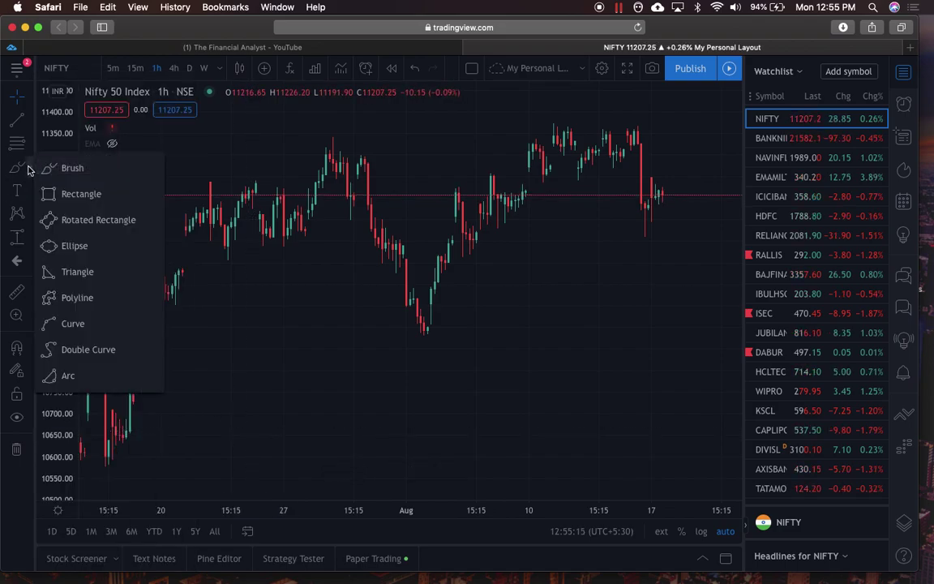
click(69, 168)
mouse_move(322, 270)
mouse_down()
mouse_move(323, 346)
mouse_move(361, 357)
mouse_up()
mouse_move(428, 387)
mouse_down()
mouse_move(423, 410)
mouse_move(475, 392)
mouse_move(490, 373)
mouse_up()
key(Delete)
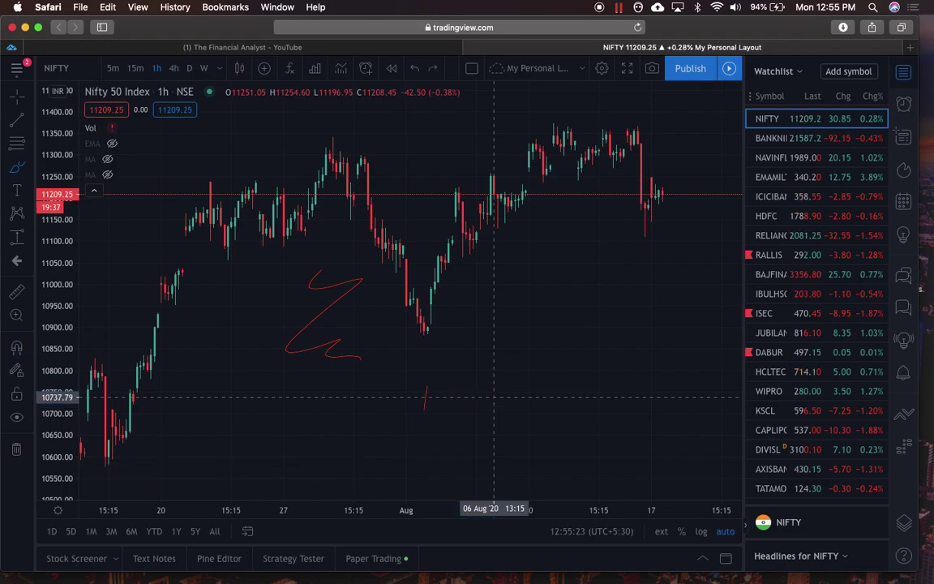
Step: Draw a thin rectangle from 21 Jul to 31 Jul between about 11113 and 11101, and delete it
click(28, 165)
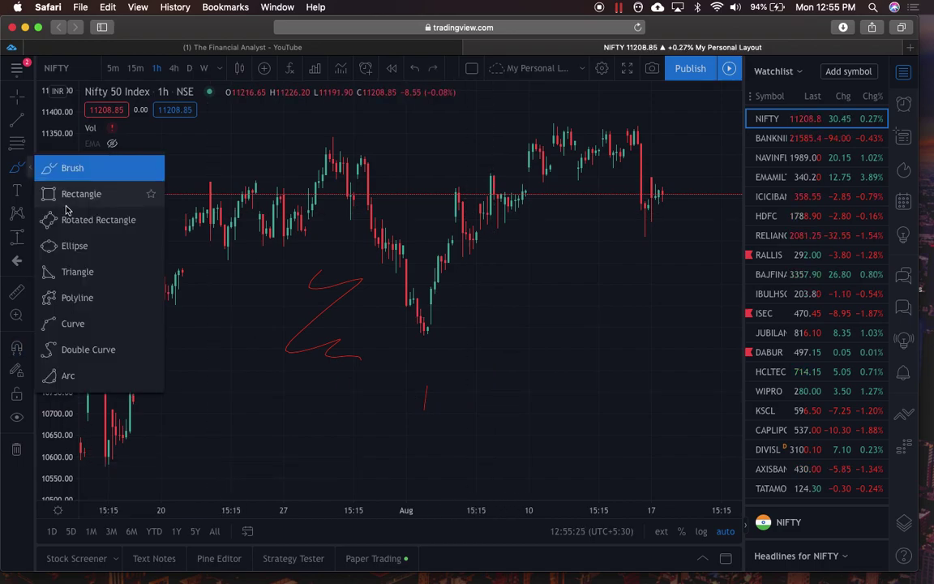
click(67, 205)
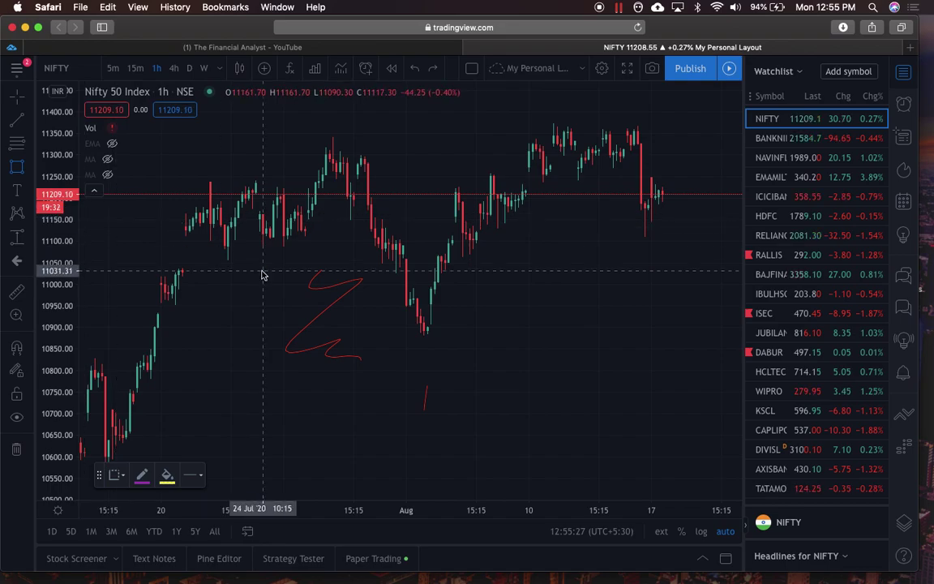
drag(186, 239, 386, 240)
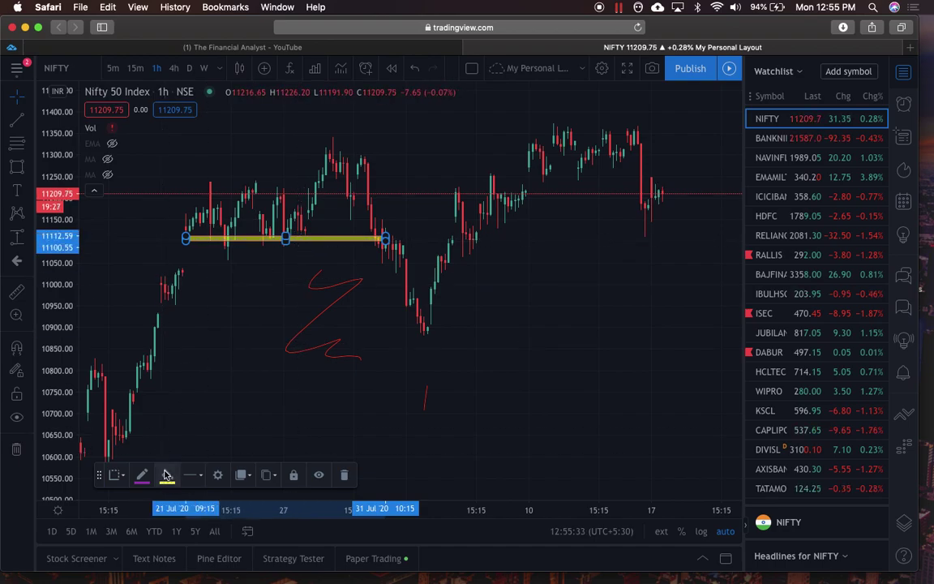
key(Delete)
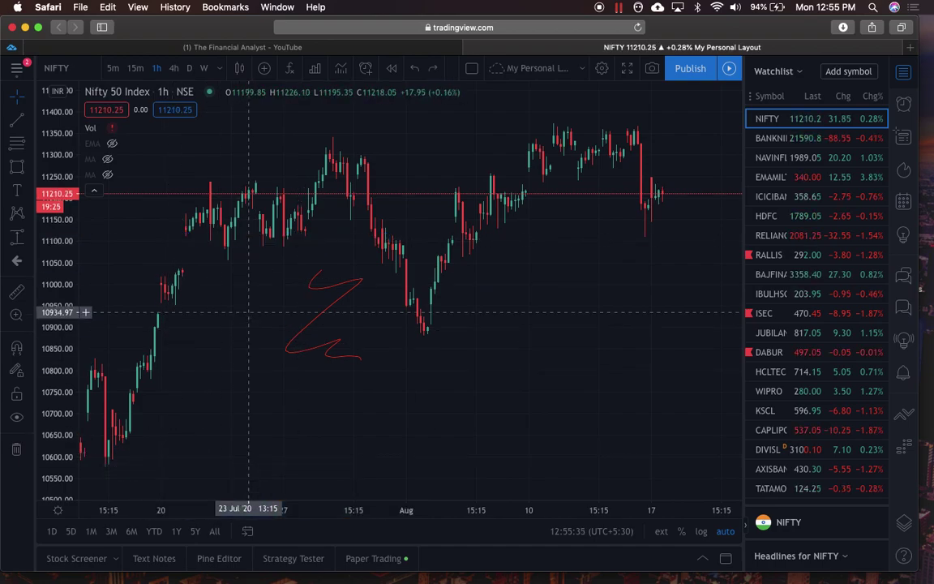
Step: Add the text note "nifty analysis" on the chart at about 10850 on 28 Jul
click(30, 169)
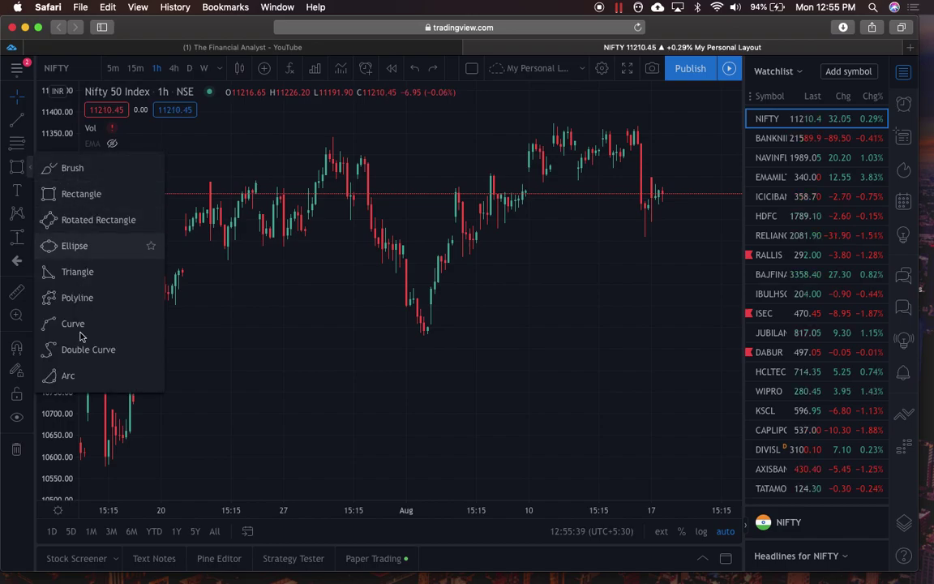
click(25, 197)
click(314, 355)
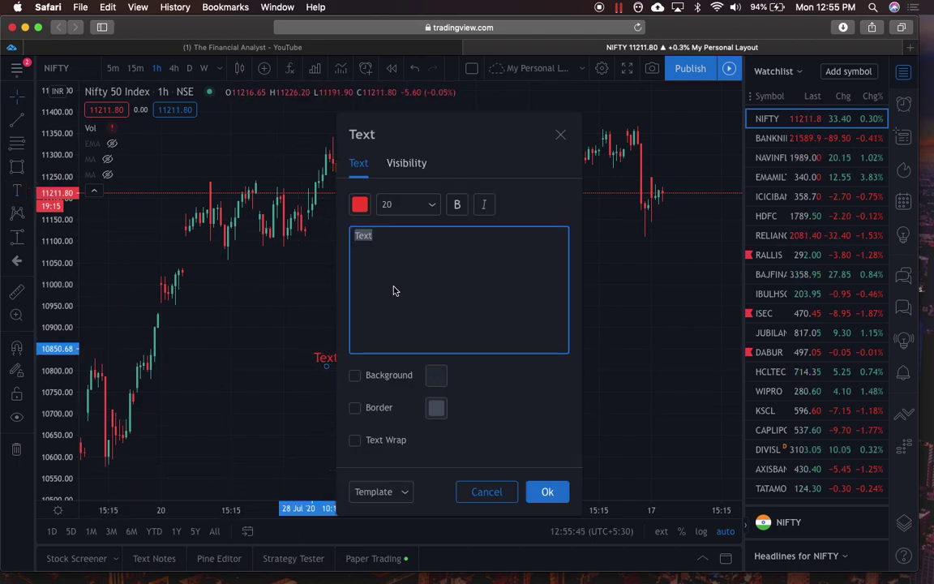
text(cha)
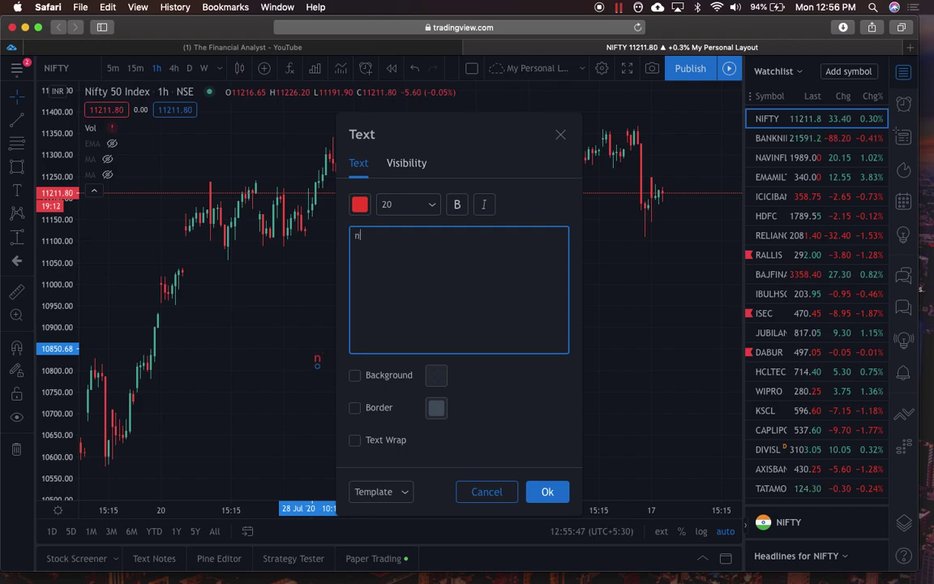
text(y analysis)
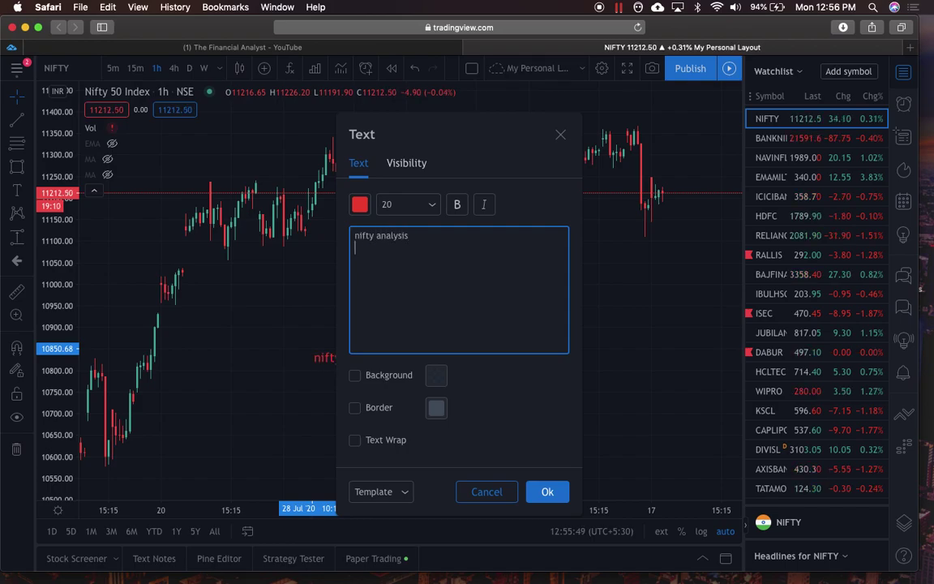
click(540, 492)
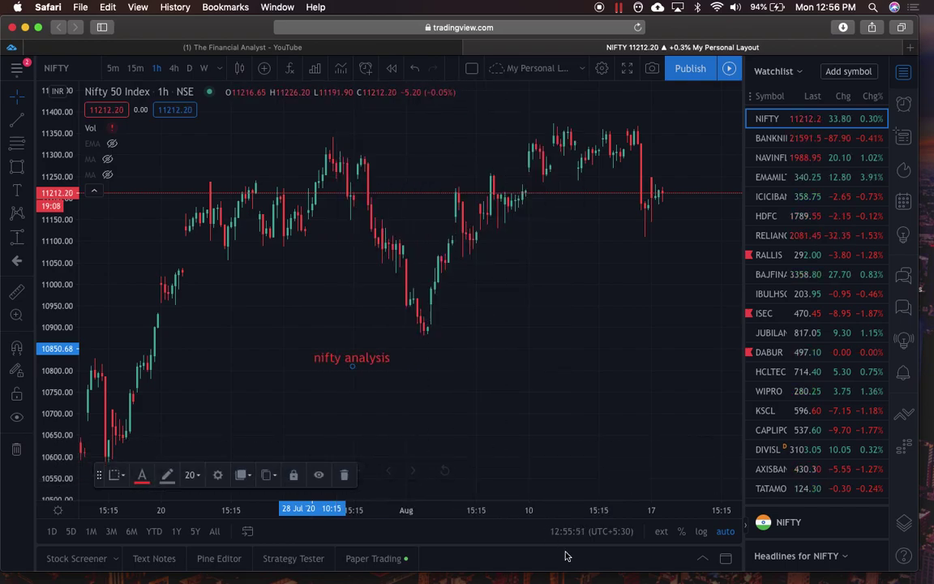
Step: Undo the text note's typing and placement so that the note is removed from the chart
key(super+z)
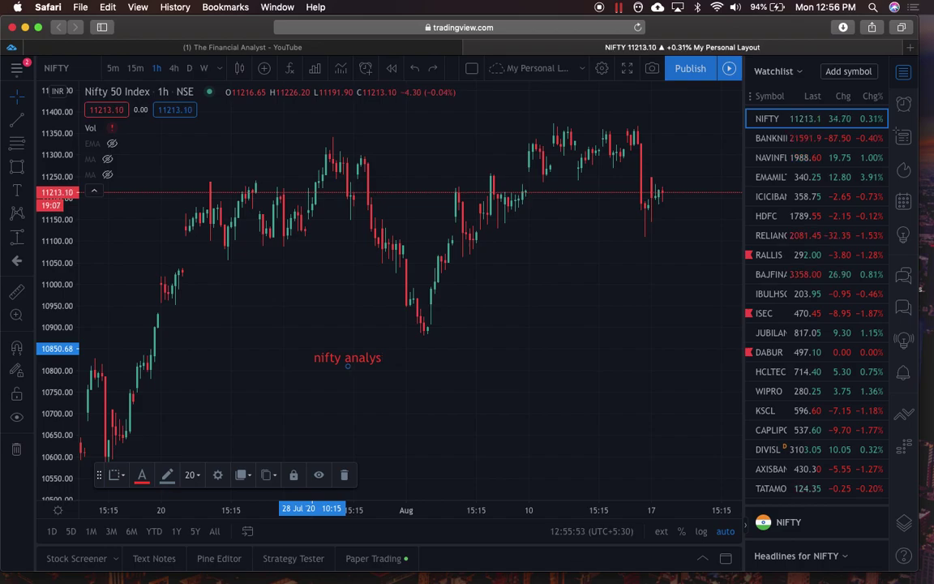
key(super+z)
key(super+z)
key(super+z)
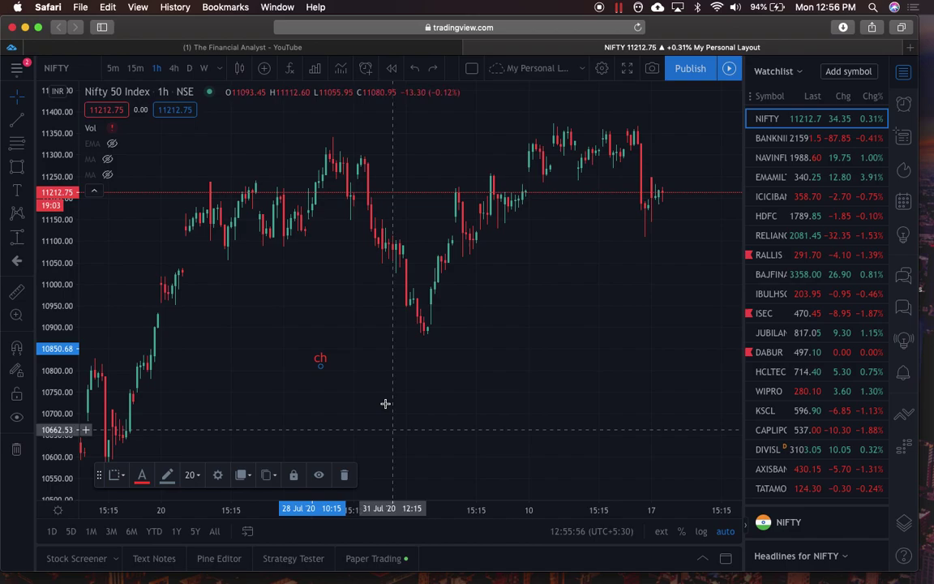
key(super+z)
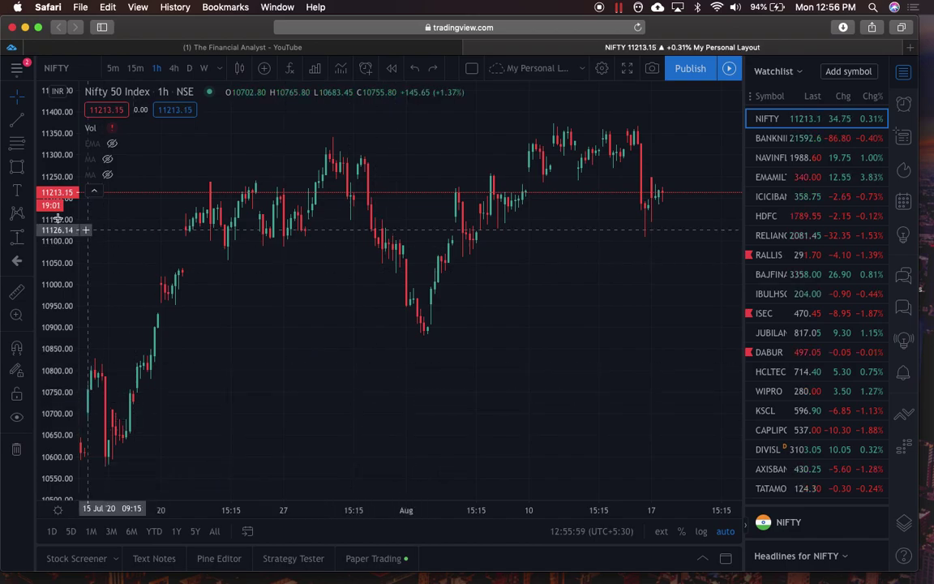
click(32, 214)
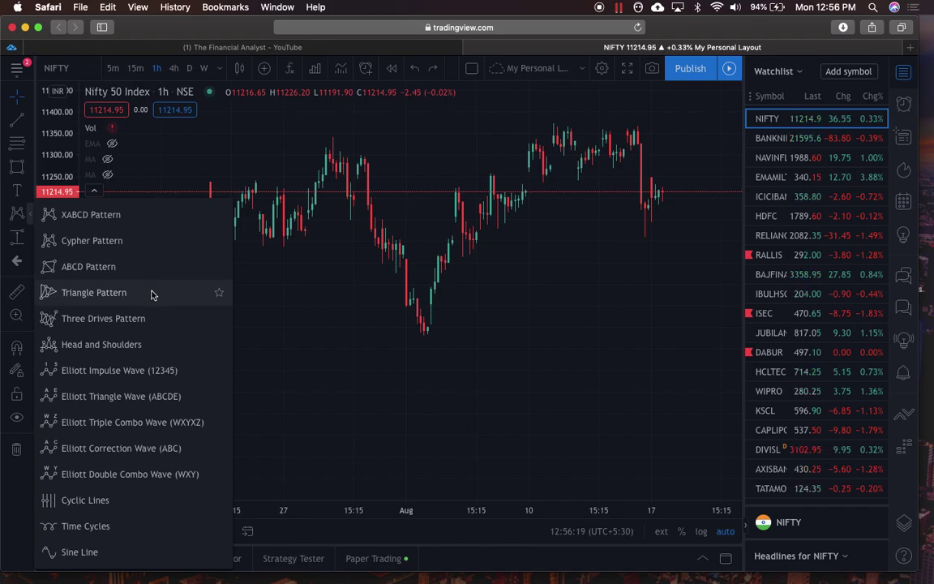
click(286, 348)
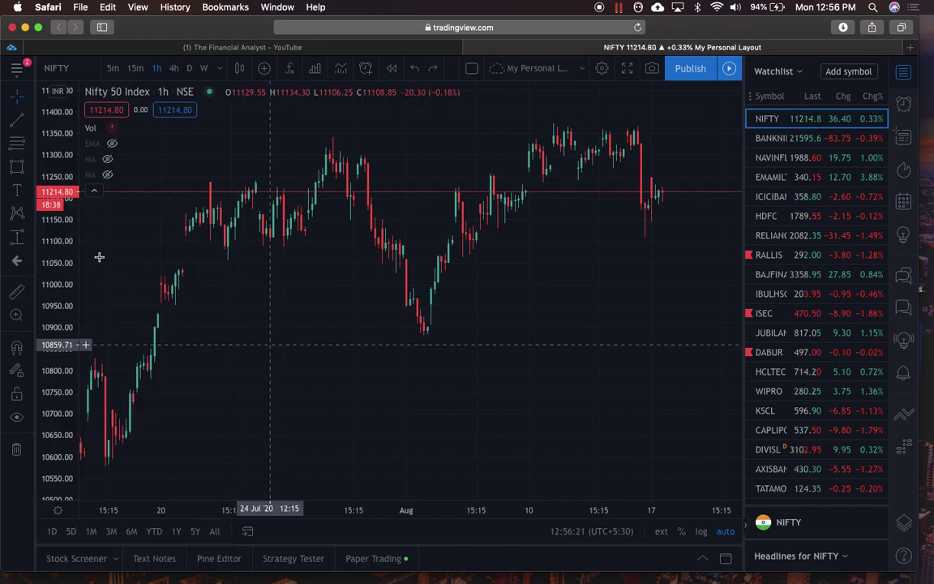
click(30, 243)
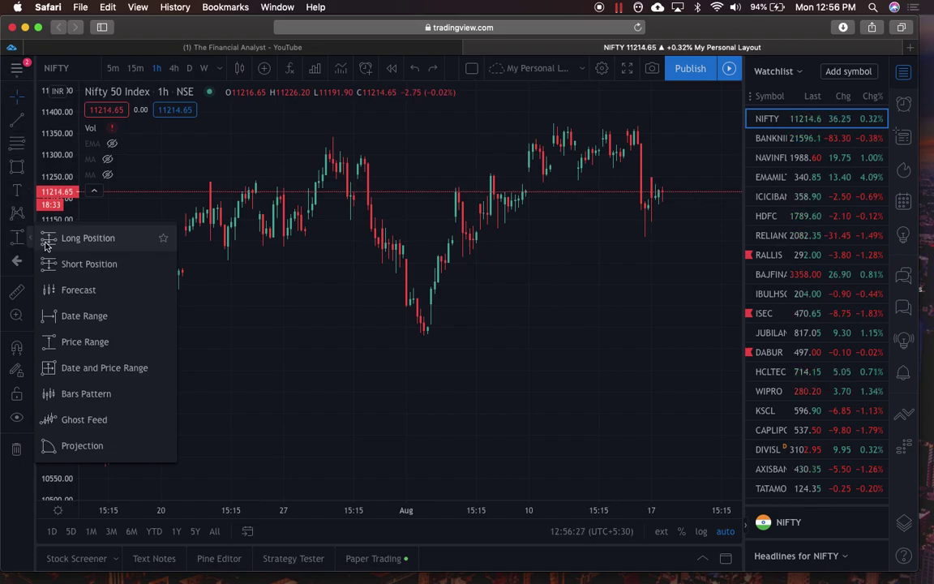
click(292, 388)
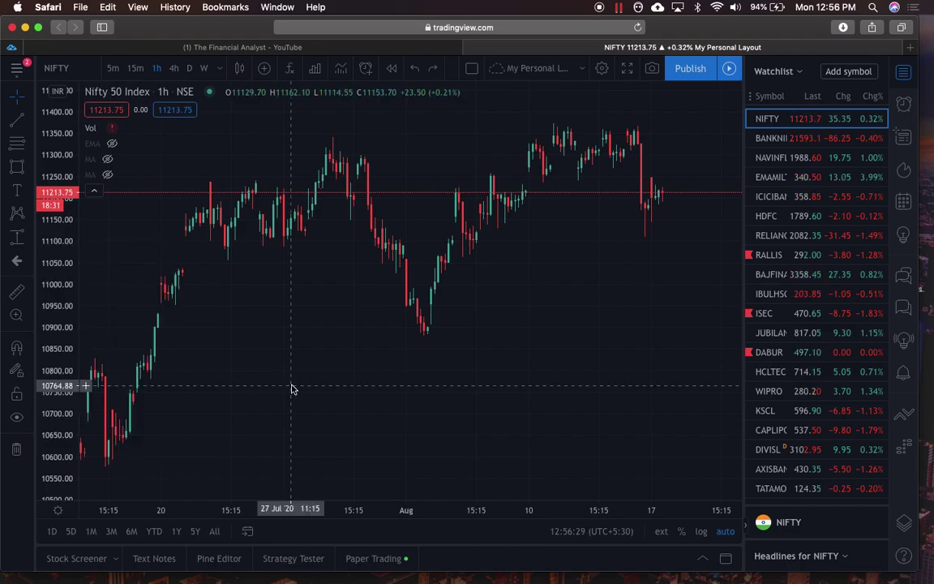
Step: Draw a trend line from about 11073 on 22 Jul to about 11215 on 4 Aug
click(16, 120)
click(239, 237)
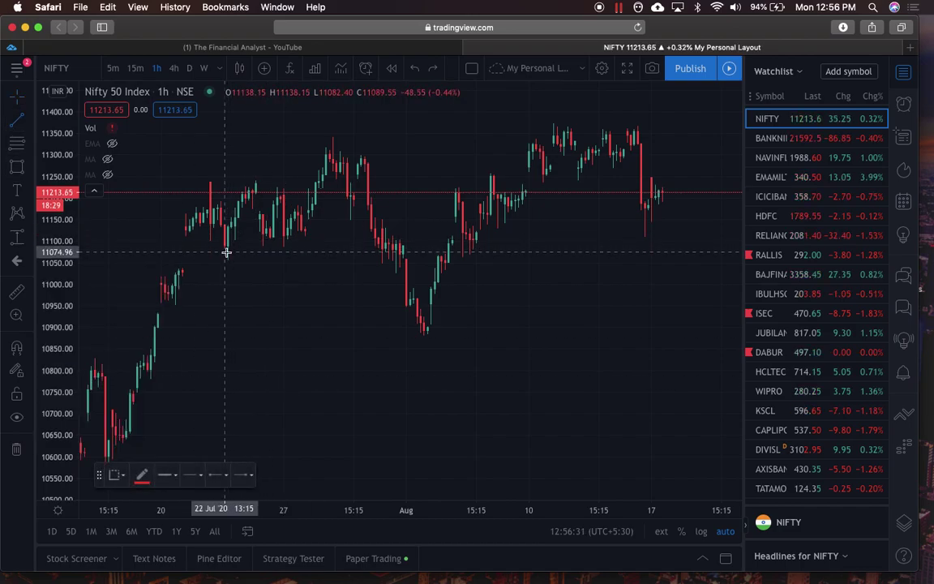
click(226, 253)
click(446, 193)
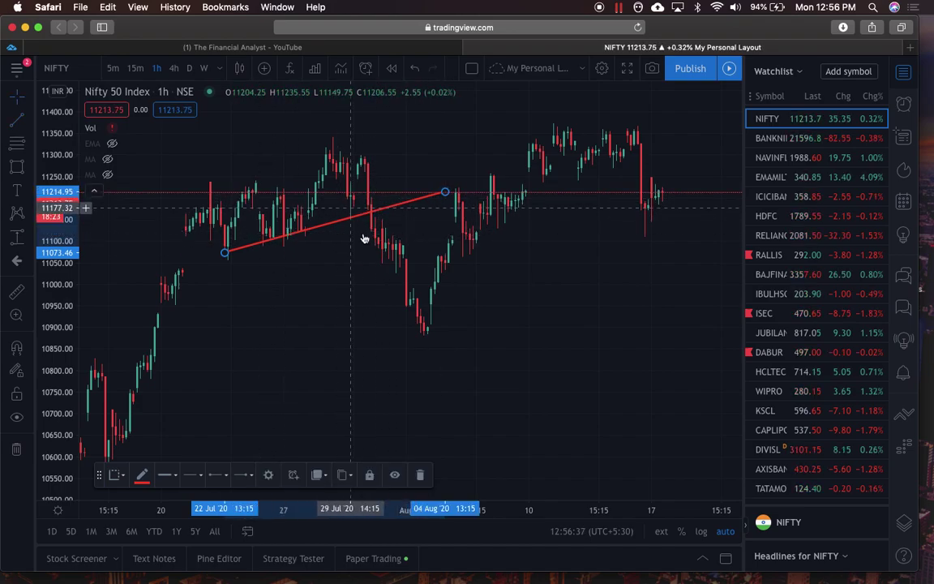
Step: Place a short position with its entry at about 11128 on 30 Jul, where price breaks below the trend line
click(29, 241)
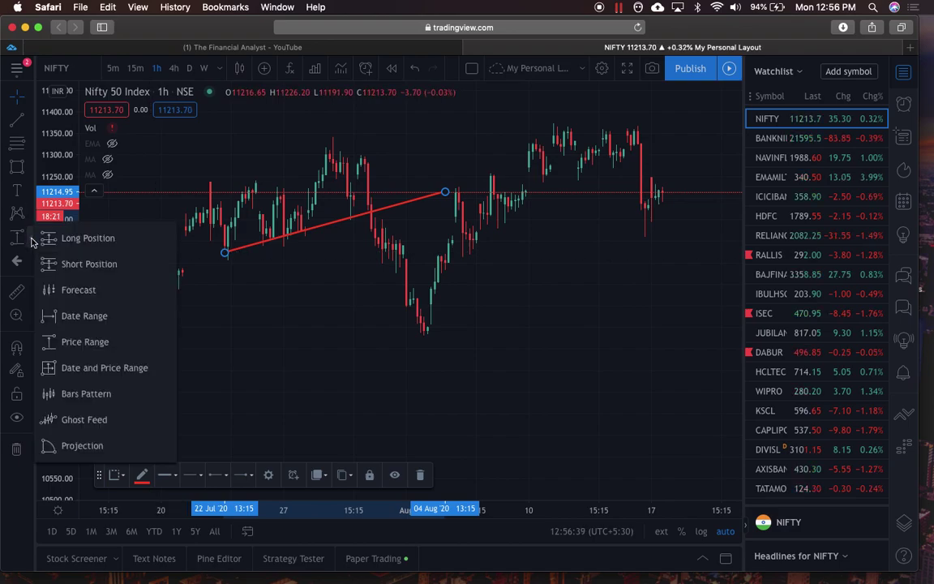
click(77, 275)
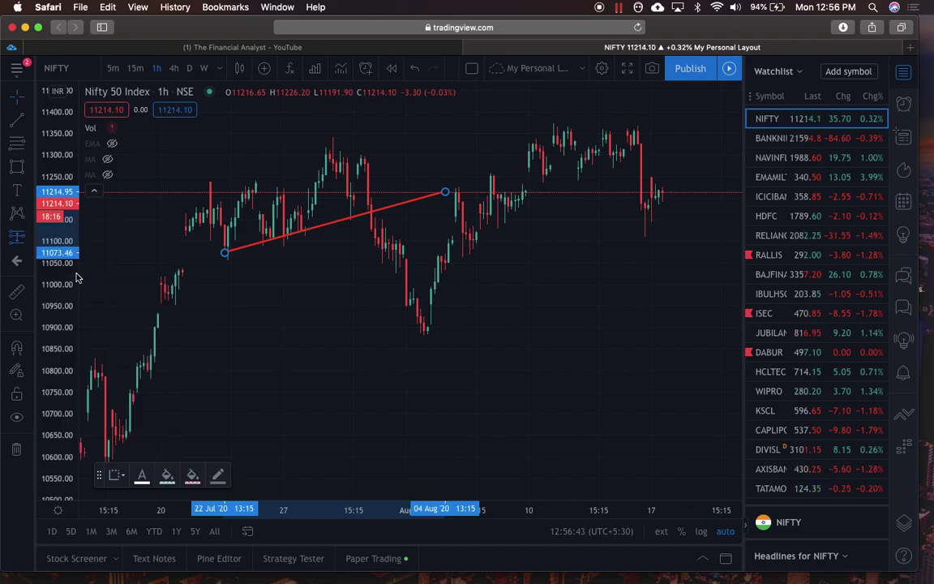
click(372, 229)
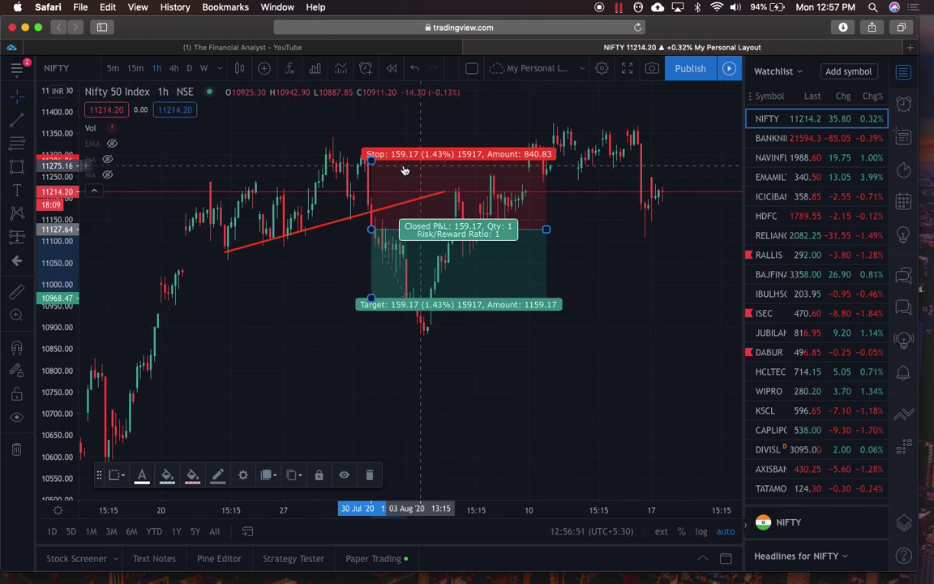
Step: Adjust the short position's stop to about 11218 and its target to about 10974, and delete the position
drag(371, 160, 371, 189)
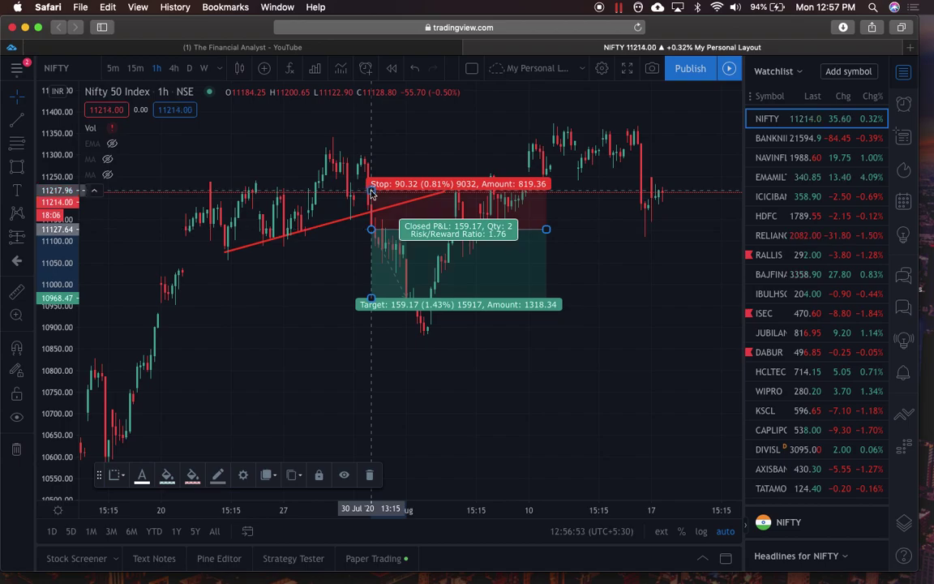
click(362, 311)
click(375, 294)
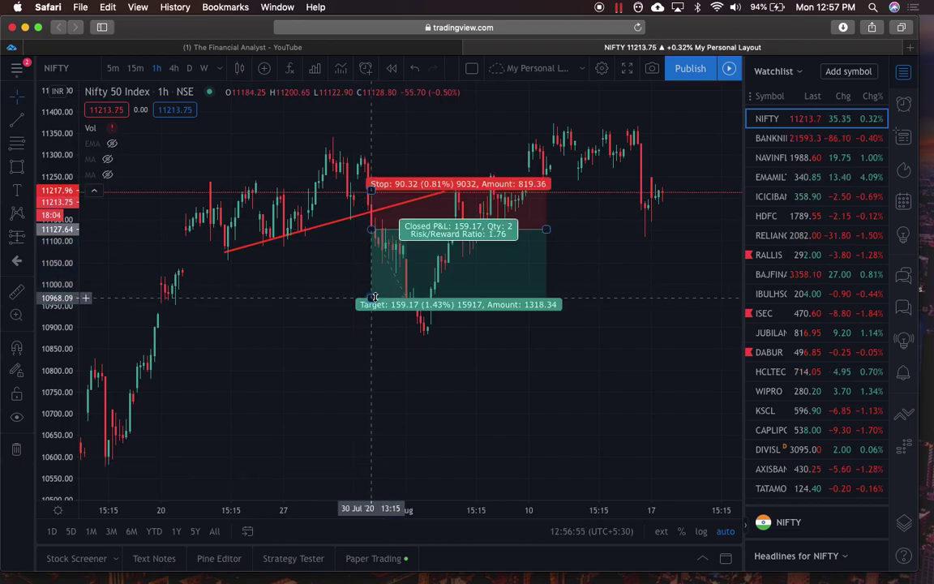
click(547, 352)
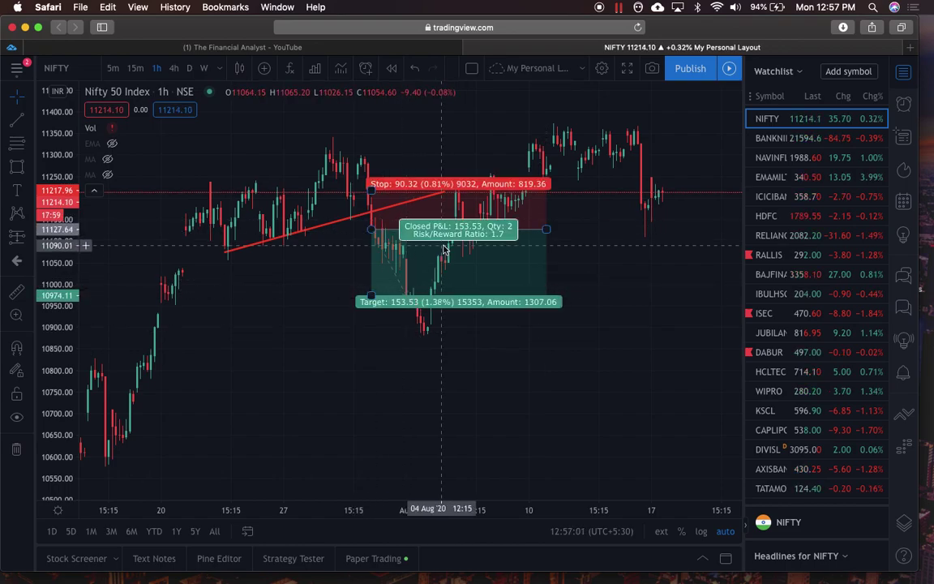
key(Delete)
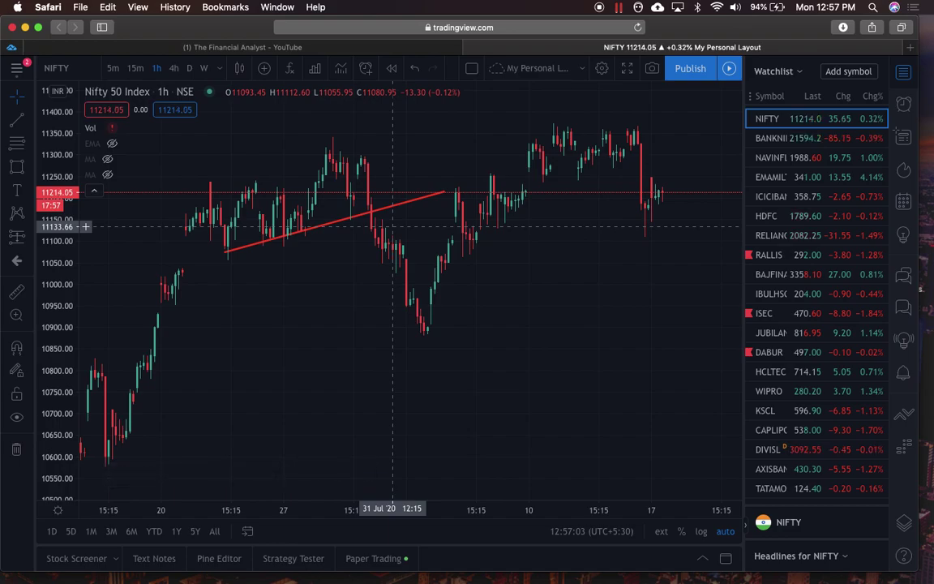
Step: Select the Price Range tool and open the RALLIS chart from the watchlist on the 4-hour timeframe
click(28, 237)
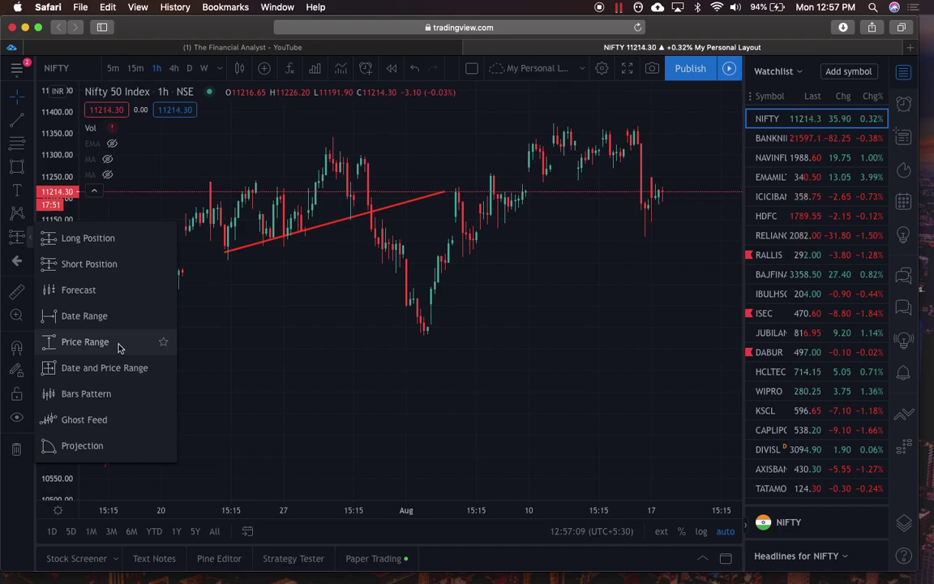
click(94, 347)
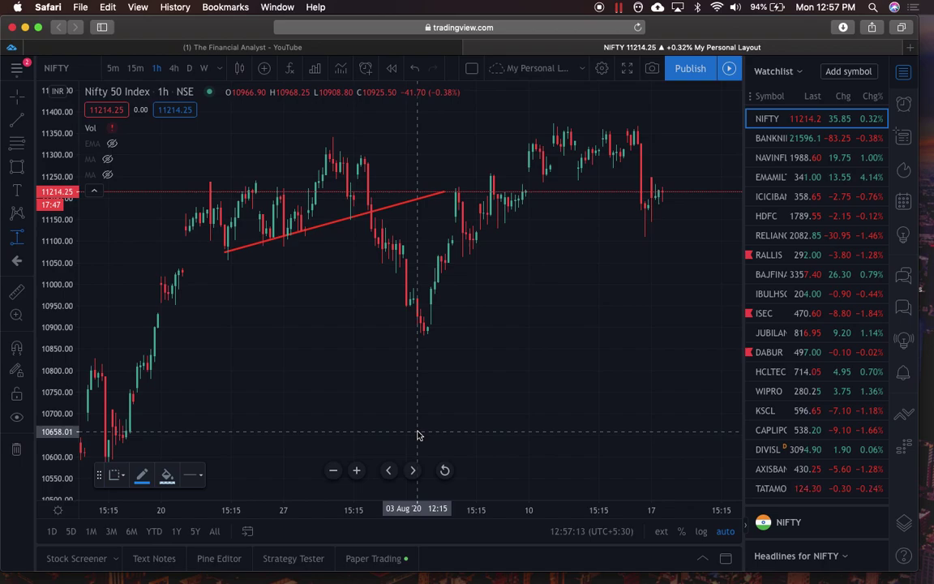
click(816, 257)
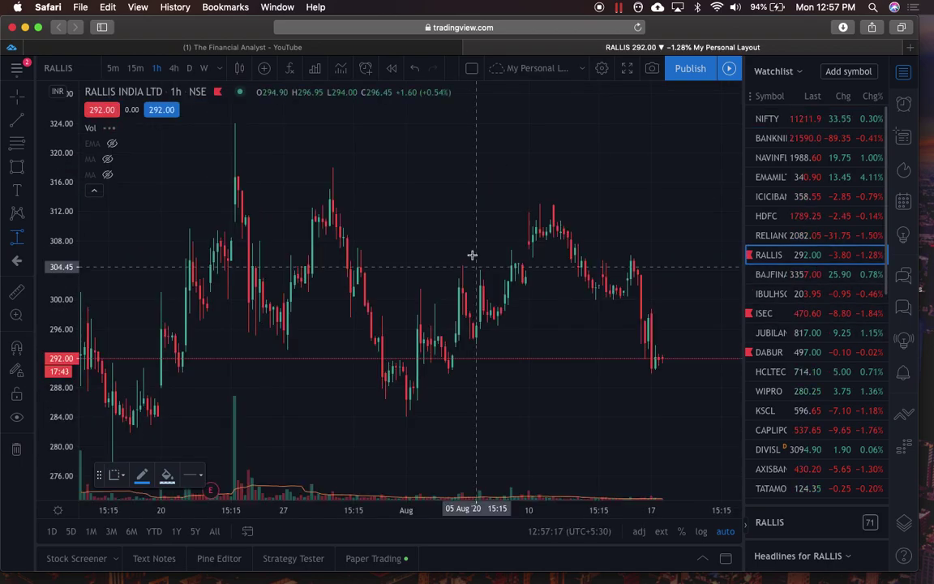
click(174, 68)
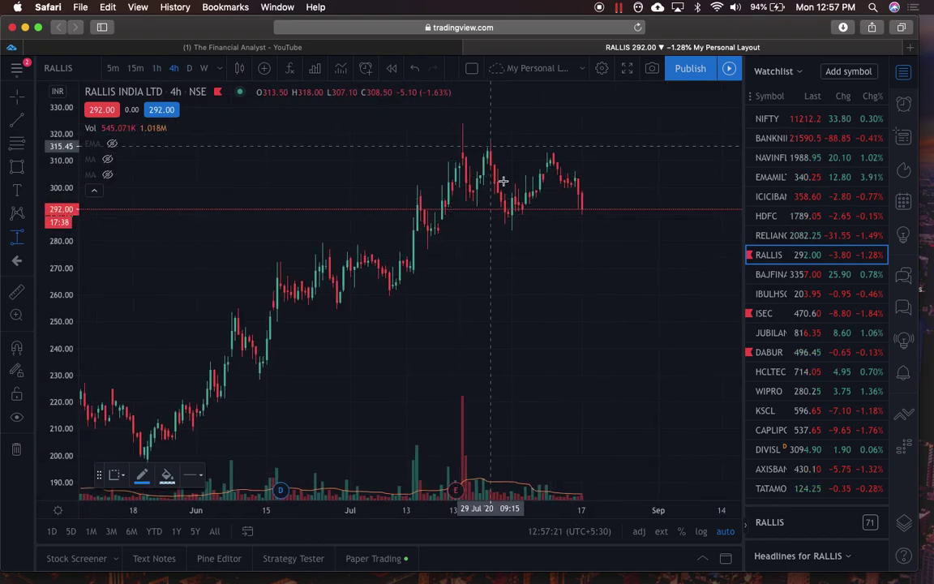
scroll(524, 226, up, 3)
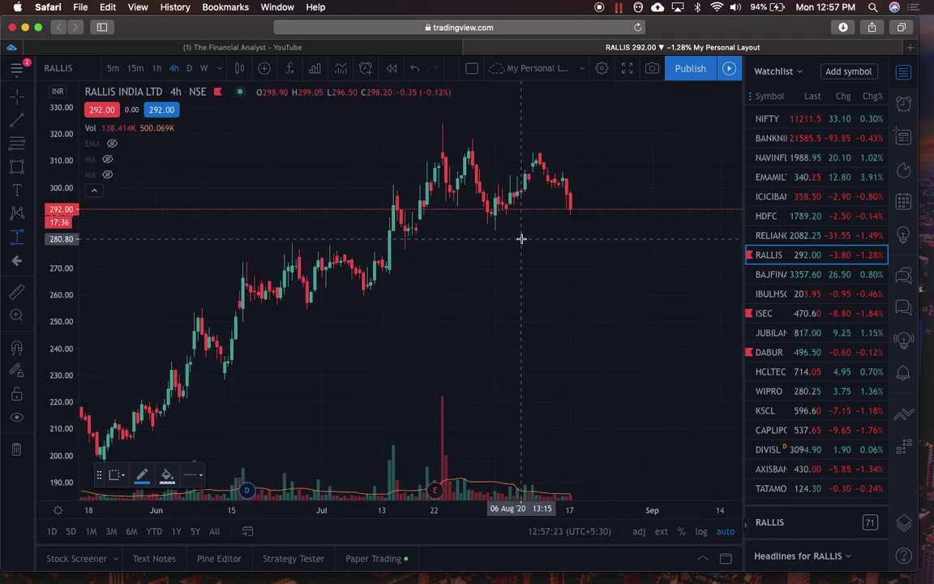
Step: Draw a price range on RALLIS from about 293.55 up to about 318.05 around 27 Jul
click(29, 237)
click(108, 351)
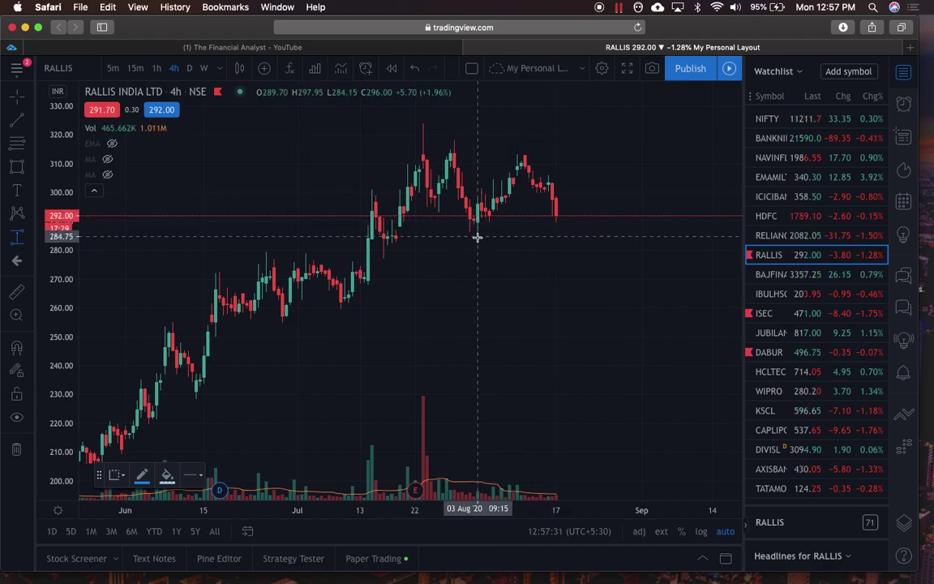
click(436, 211)
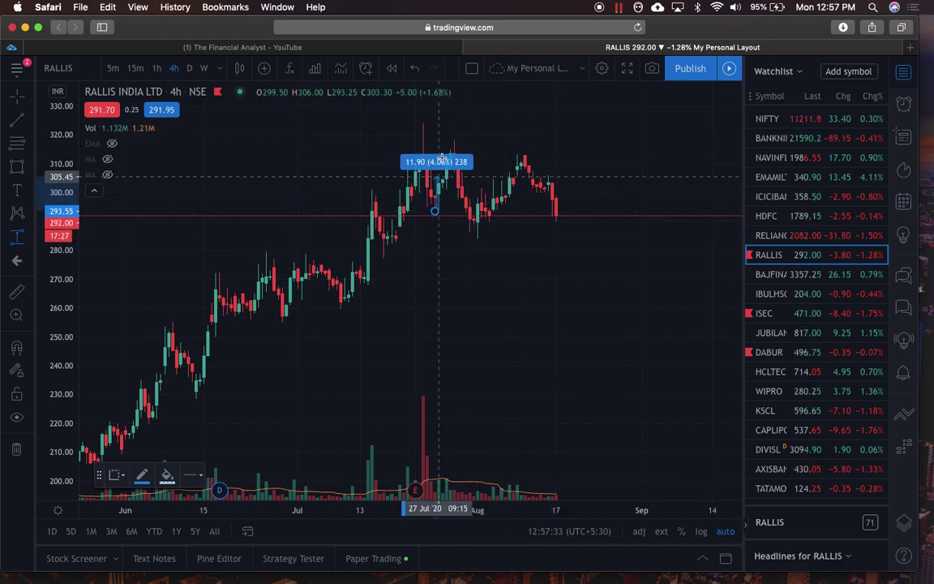
click(443, 140)
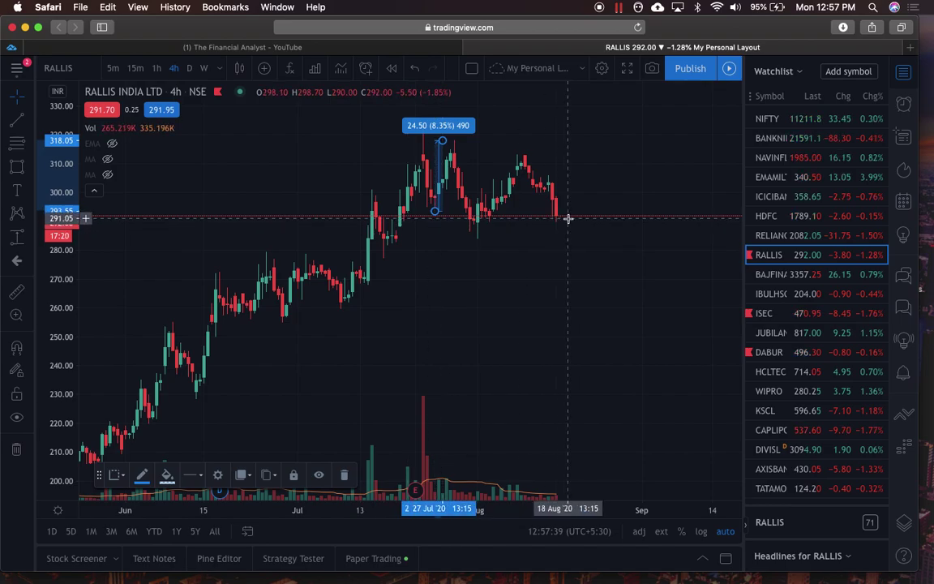
Step: Move the price range down to span about 291.05 to 266.55 in early August, and delete it
mouse_move(442, 203)
mouse_down()
mouse_move(480, 240)
mouse_move(484, 281)
mouse_up()
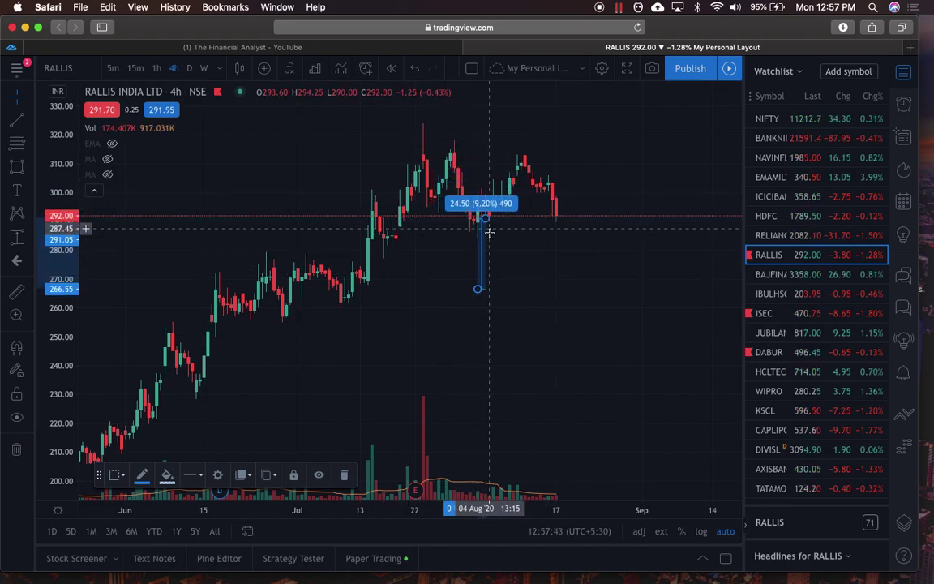
key(Delete)
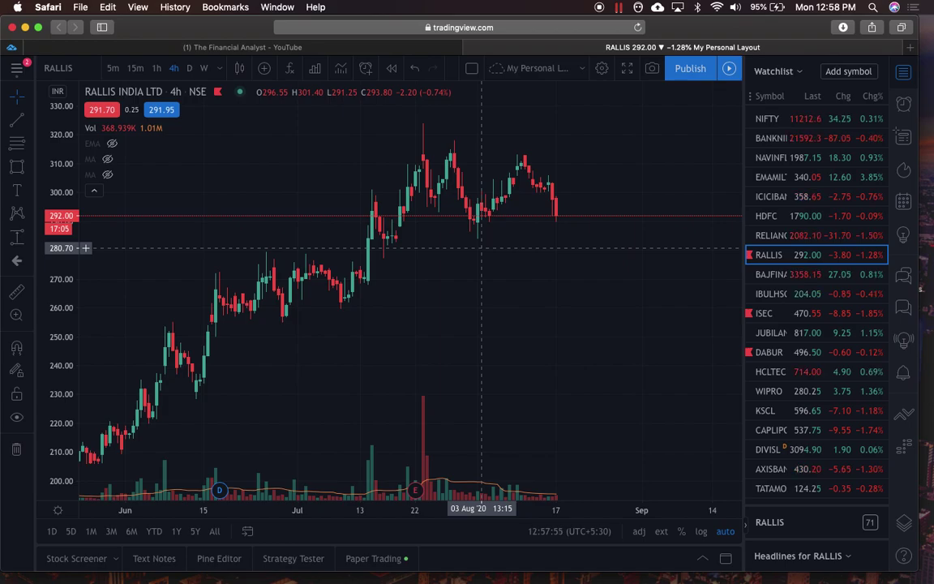
Step: Place a left-arrow icon on the chart at about 262 on 15 Jul, and delete it
click(20, 260)
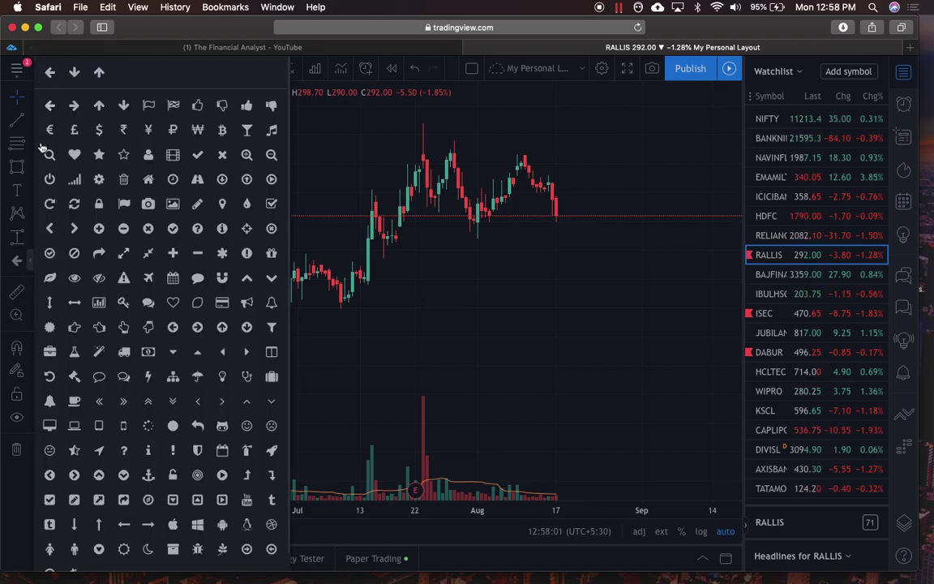
click(379, 305)
click(380, 304)
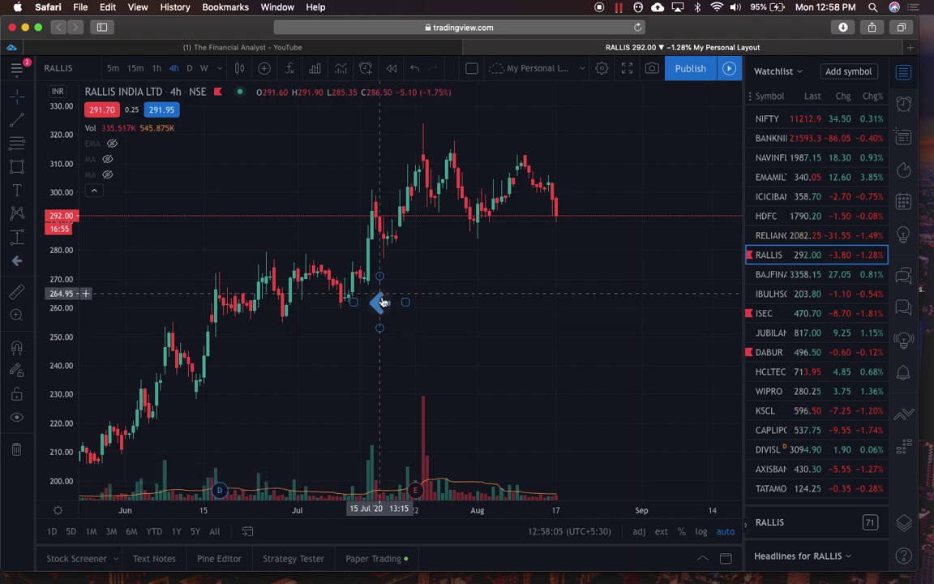
key(Delete)
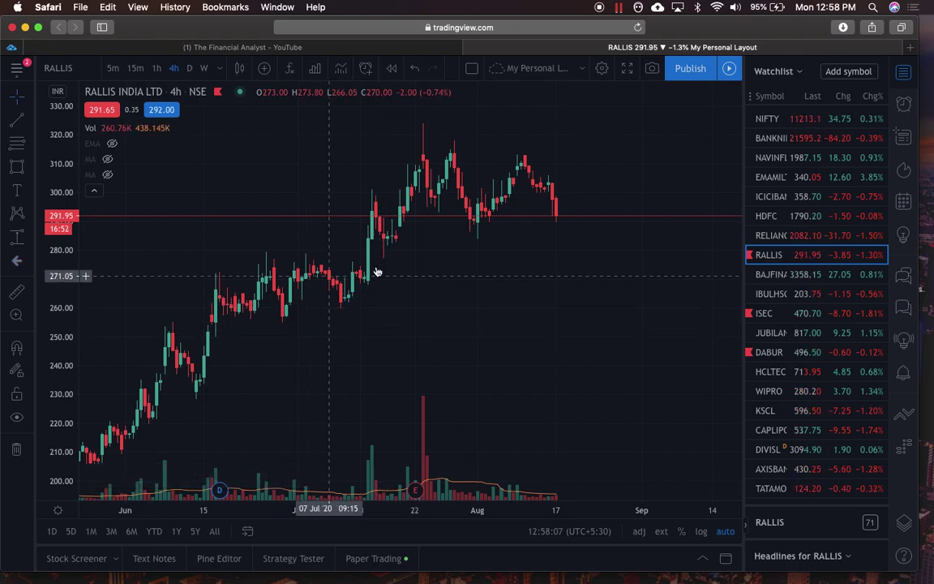
Step: Measure the mid-June rise on RALLIS from about 228 on 12 Jun to about 273.55 on 17 Jun, and clear the measurement
click(13, 299)
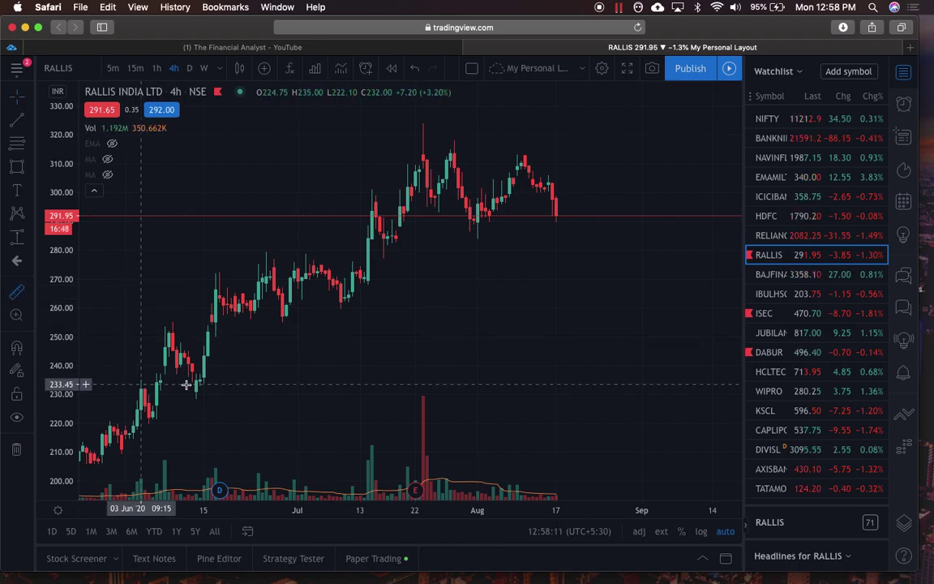
scroll(235, 393, left, 5)
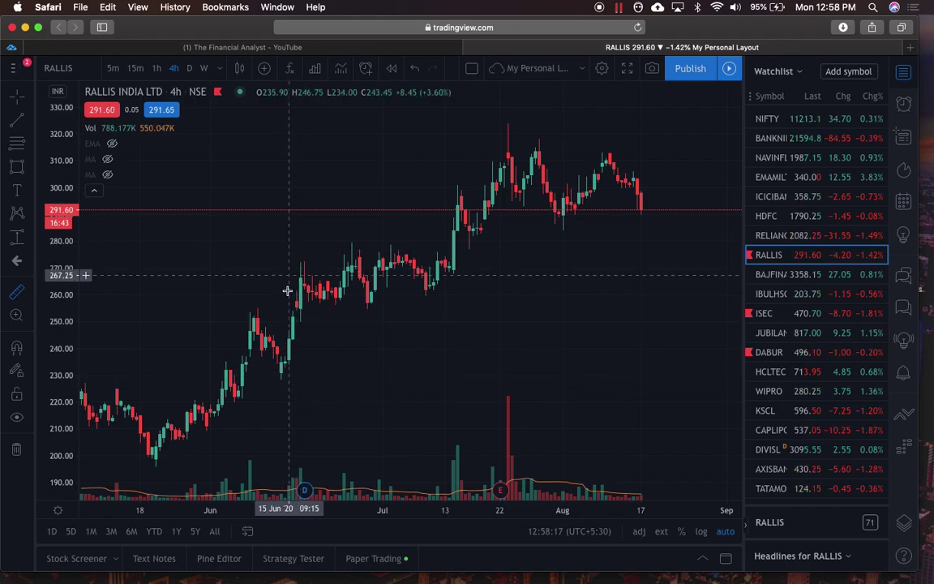
shift+click(282, 381)
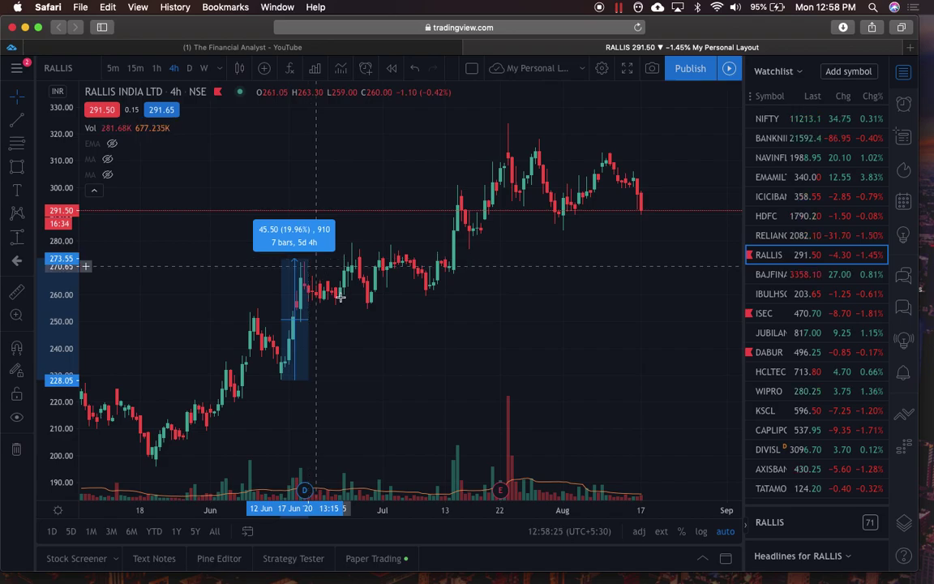
click(309, 262)
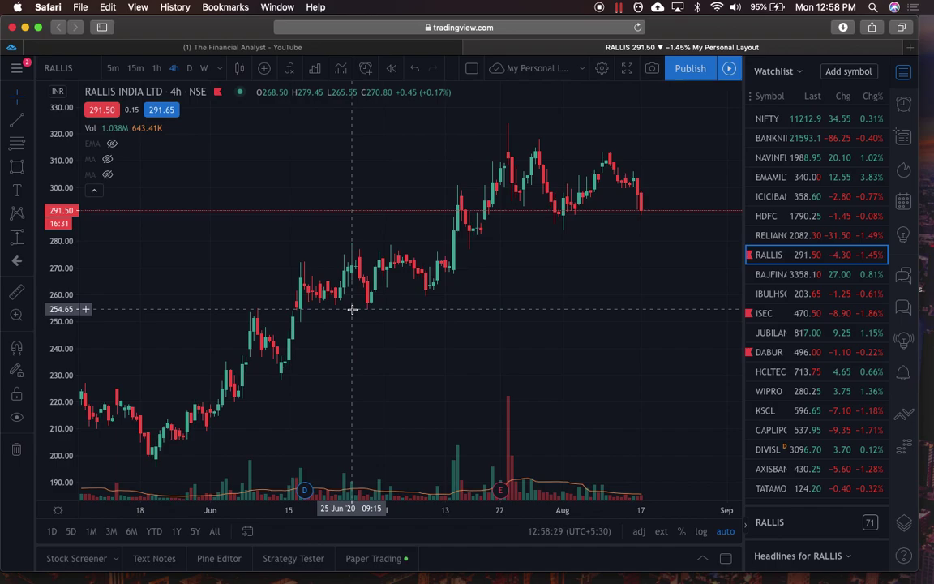
Step: Measure the length of the sideways phase at about 267 from 16 Jun to 10 Jul, and clear the measurement
click(18, 294)
click(301, 276)
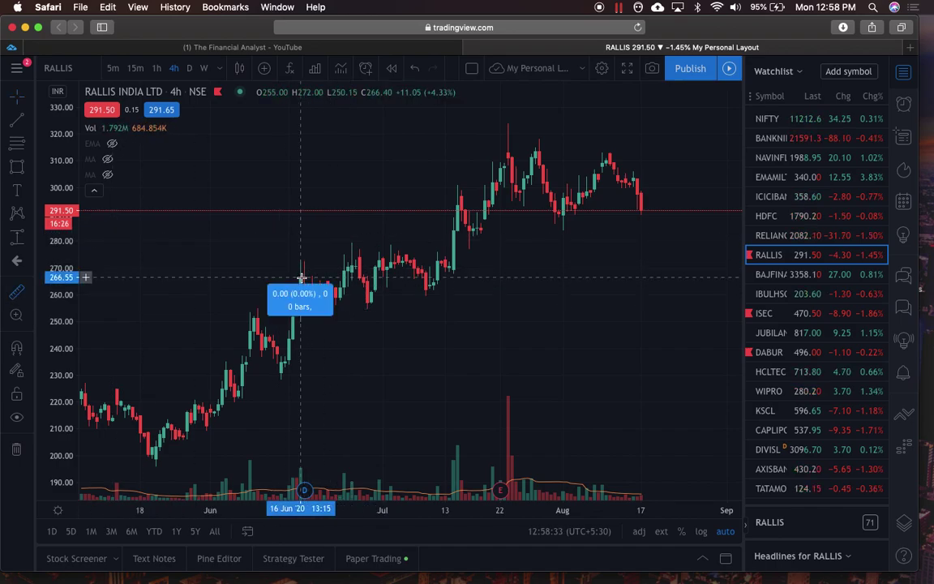
click(438, 276)
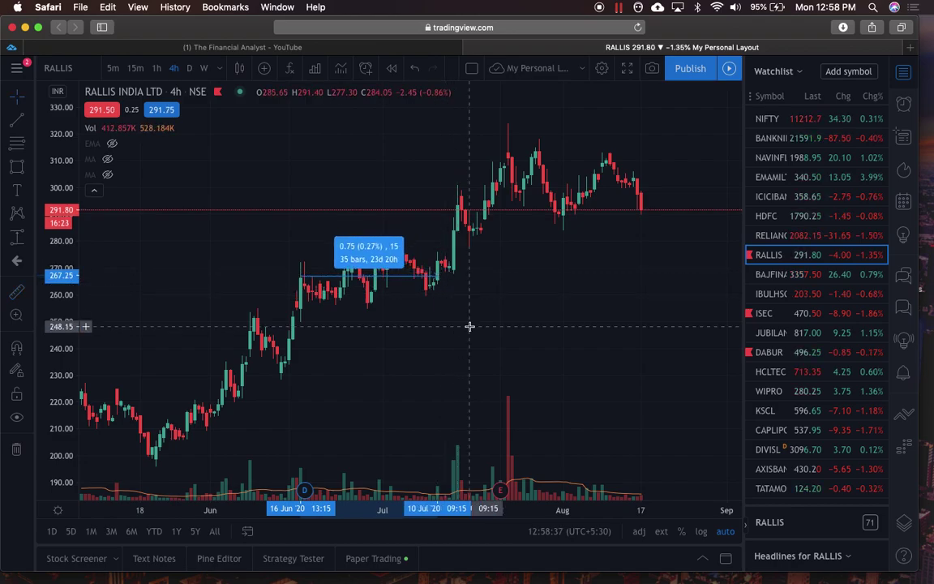
click(156, 311)
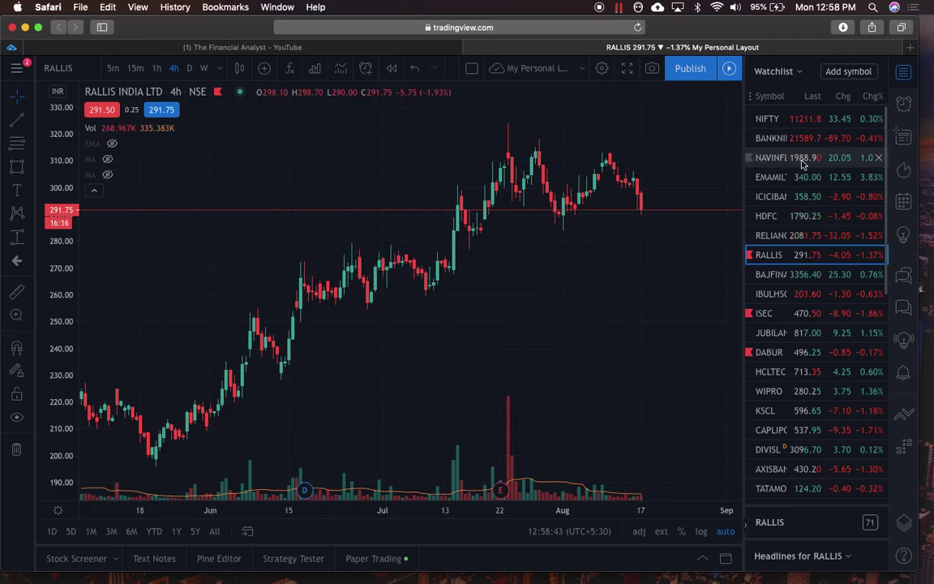
Step: Switch the watchlist to the Holdings list and open the PGHL chart from it
click(777, 71)
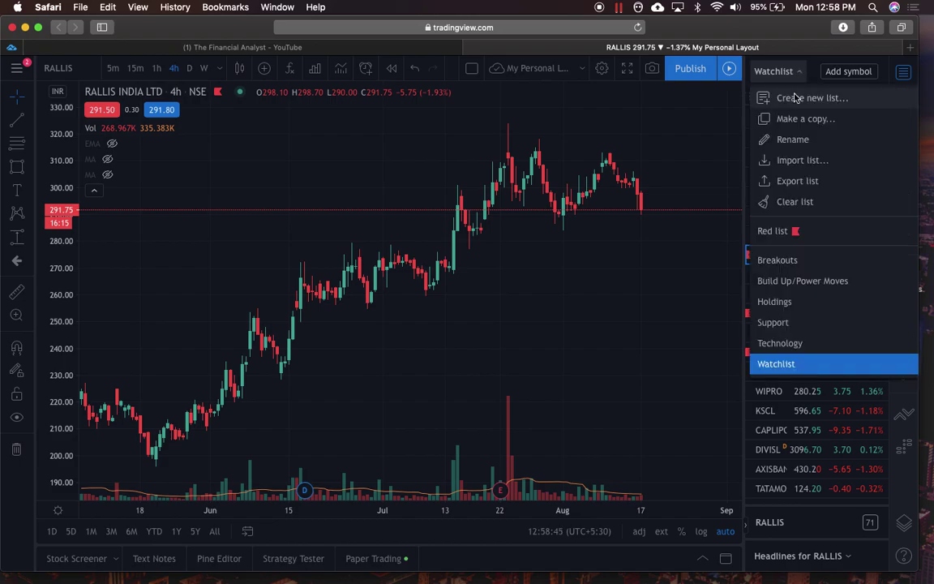
click(774, 302)
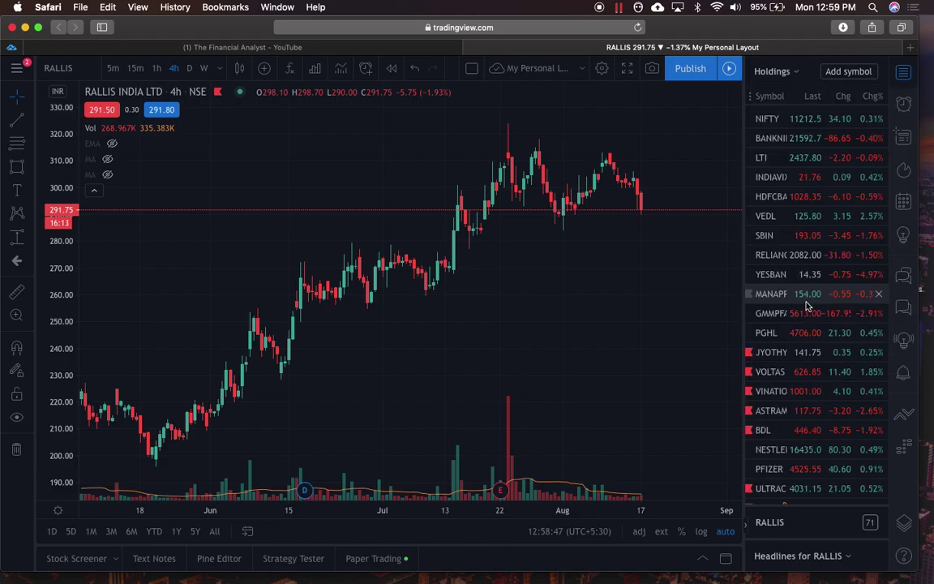
scroll(801, 297, down, 1)
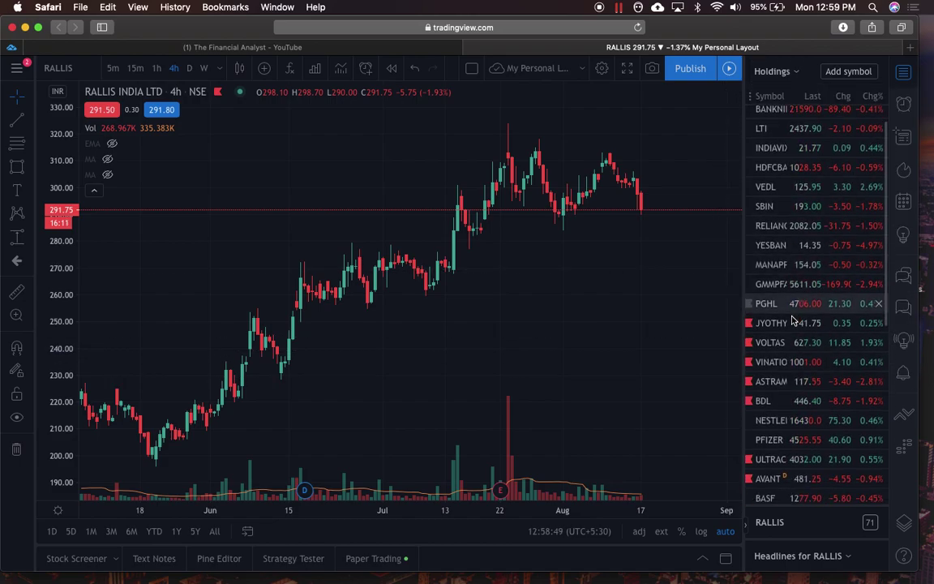
click(795, 305)
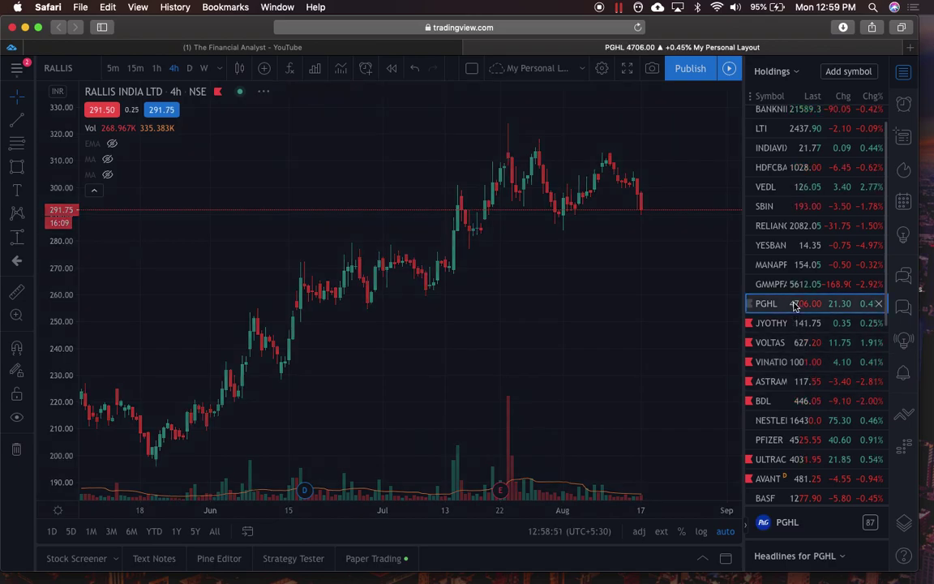
scroll(605, 235, up, 5)
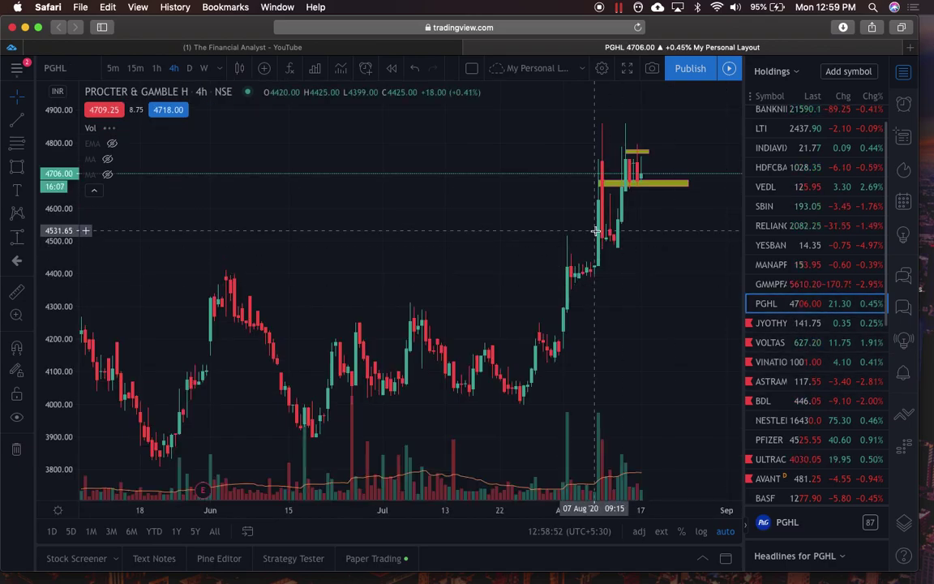
scroll(497, 327, down, 2)
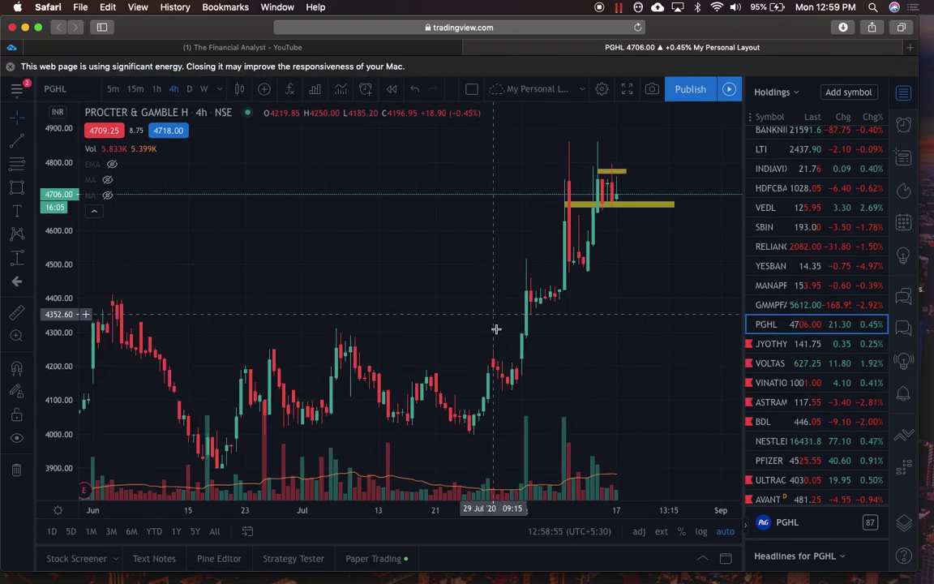
scroll(323, 358, down, 3)
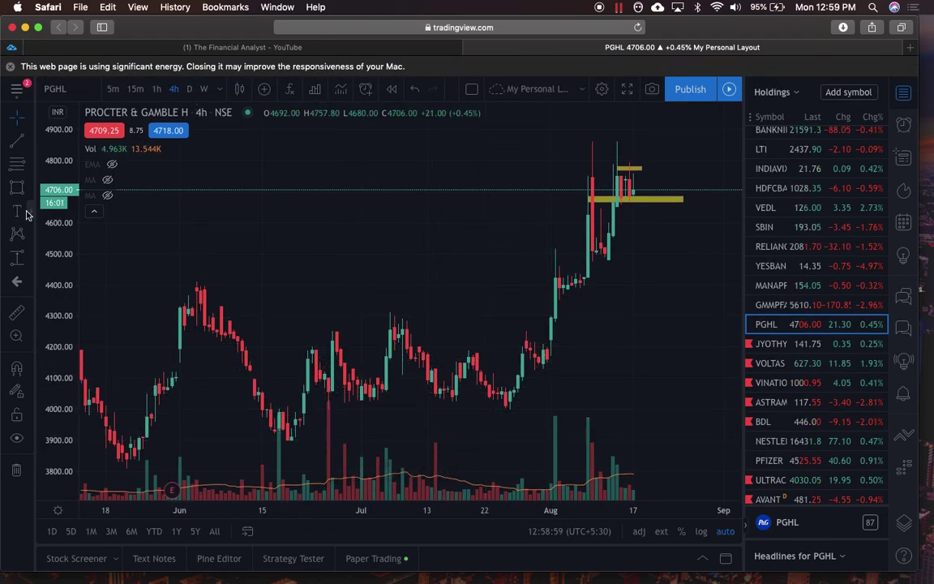
Step: Circle the PGHL consolidation from mid-June to early August, between about 3970 and 4360, with the Brush
click(30, 142)
click(30, 188)
click(69, 188)
mouse_move(426, 312)
mouse_down()
mouse_move(243, 377)
mouse_move(404, 413)
mouse_move(547, 396)
mouse_move(398, 296)
mouse_up()
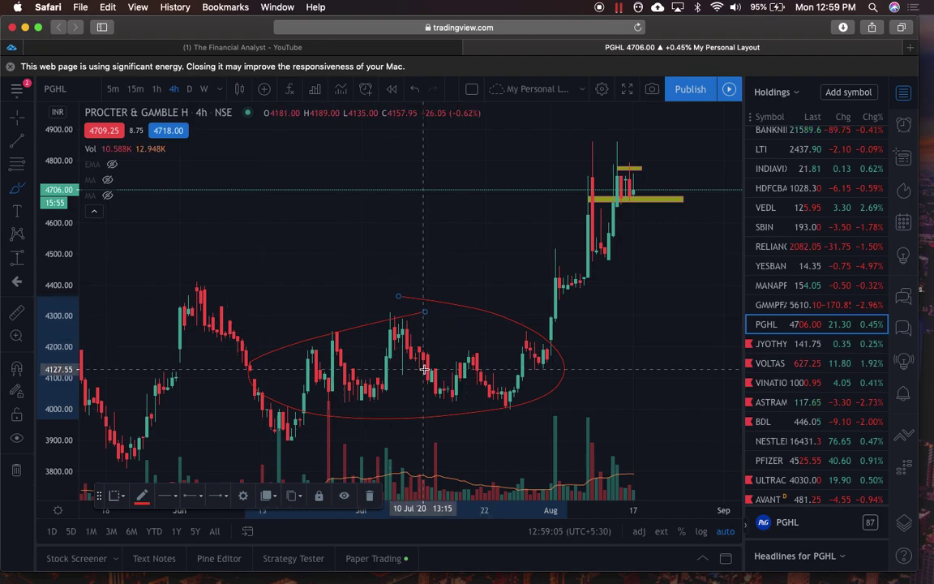
Step: Zoom in on the circled PGHL consolidation from mid-June to early August, and return the price scale to auto
click(15, 335)
drag(219, 275, 599, 433)
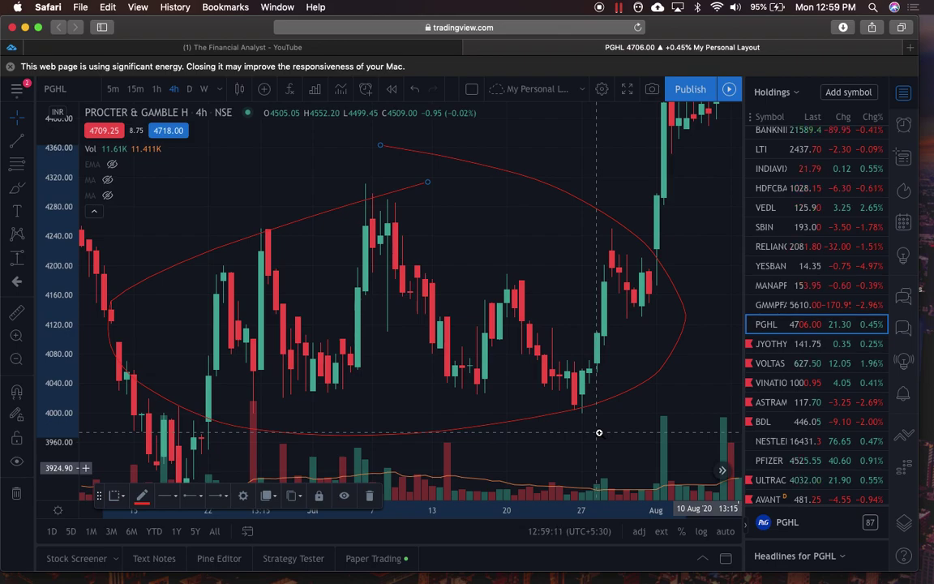
click(725, 532)
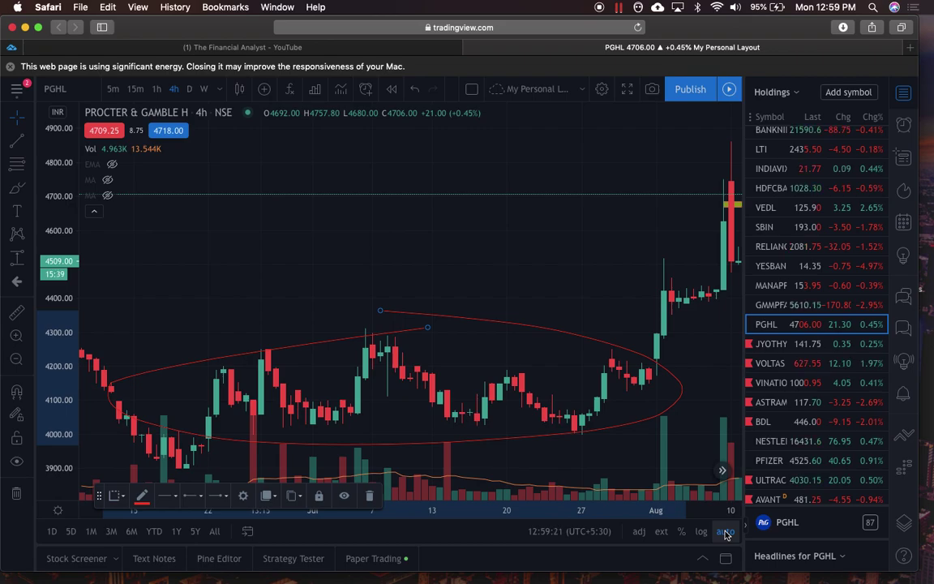
Step: Remove all drawings from the PGHL chart, turn on Magnet Mode and dismiss its notice
click(17, 369)
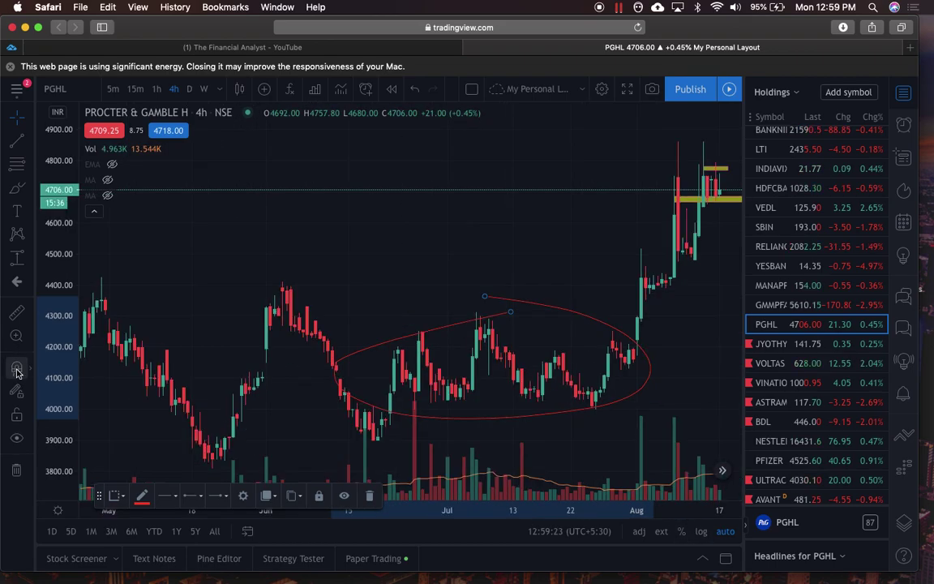
click(14, 470)
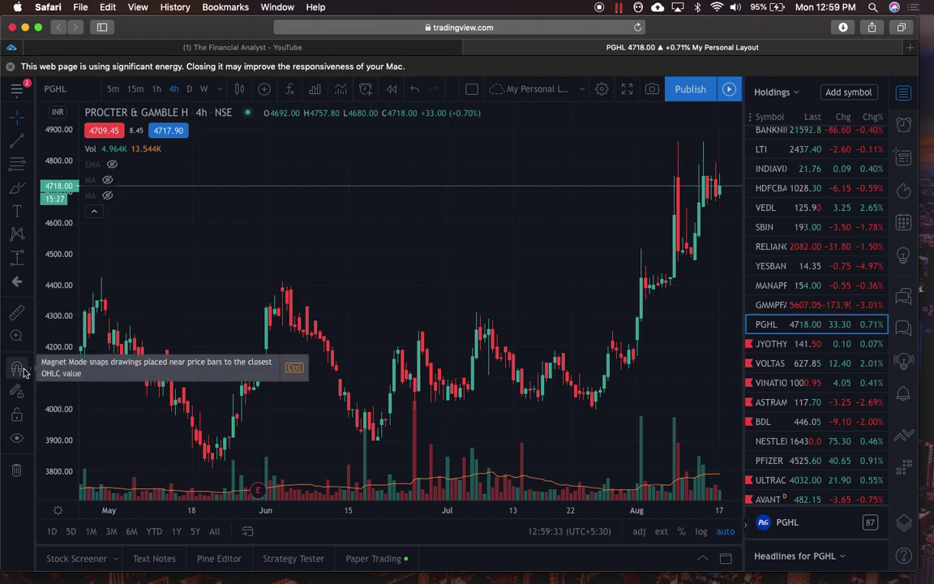
click(17, 369)
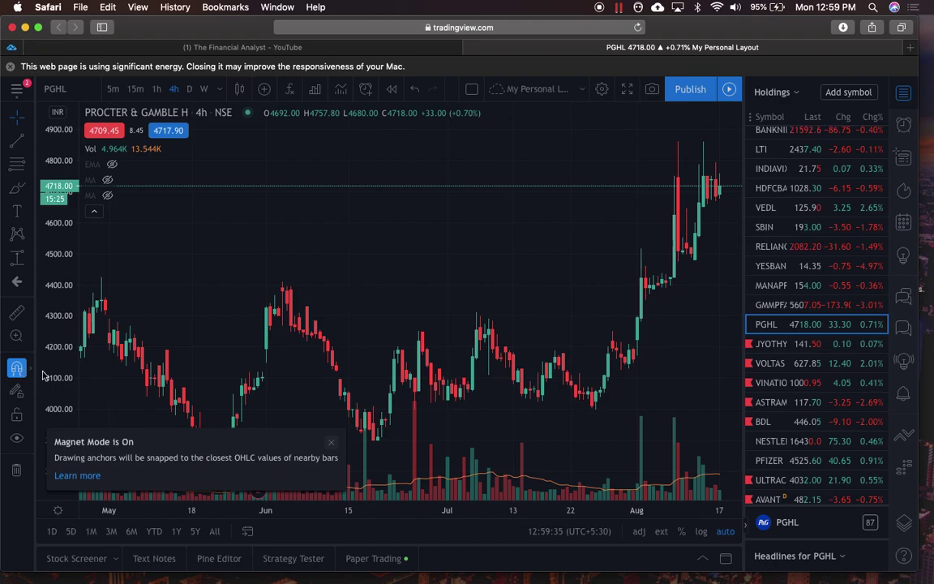
scroll(181, 323, up, 2)
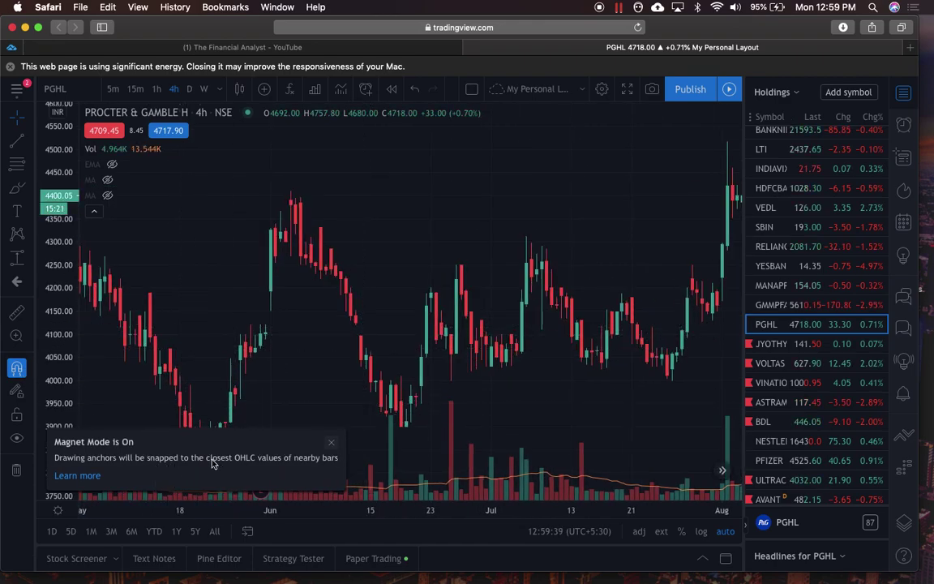
click(332, 445)
Step: Draw several freehand Brush strokes above the June and July highs using Stay in Drawing Mode, and remove them all
click(16, 190)
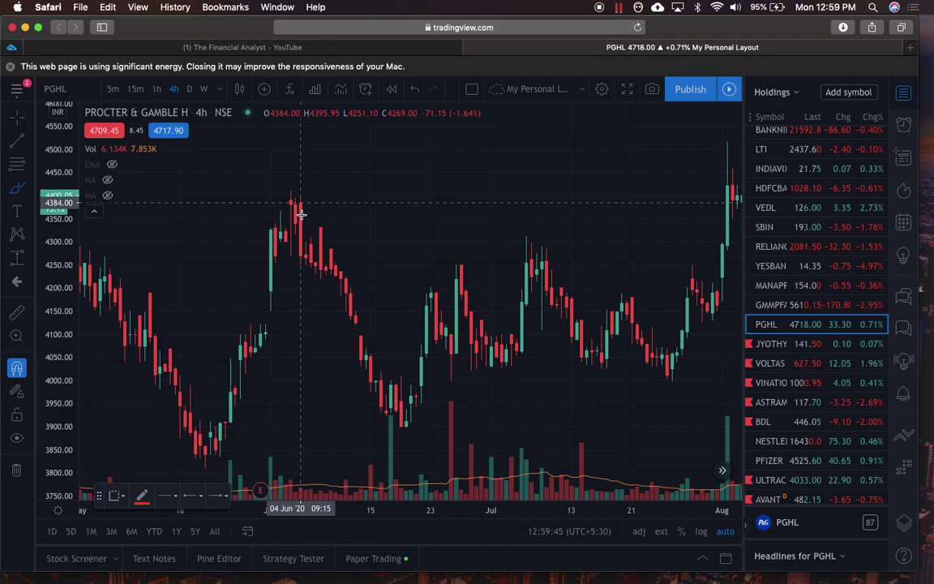
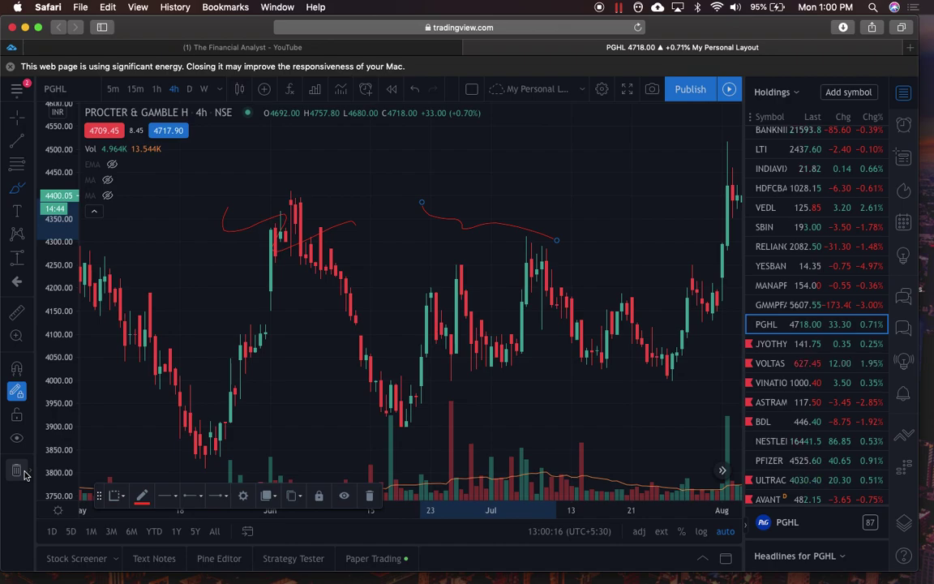
click(16, 471)
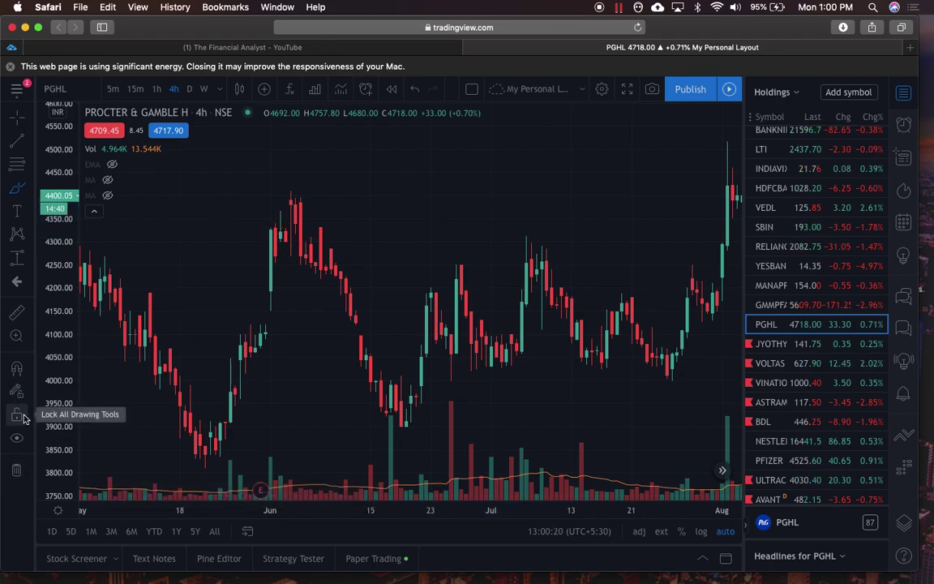
Step: Switch the symbol list from Holdings to Watchlist and open the SIEMENS chart, showing its price zones from March to August
click(785, 95)
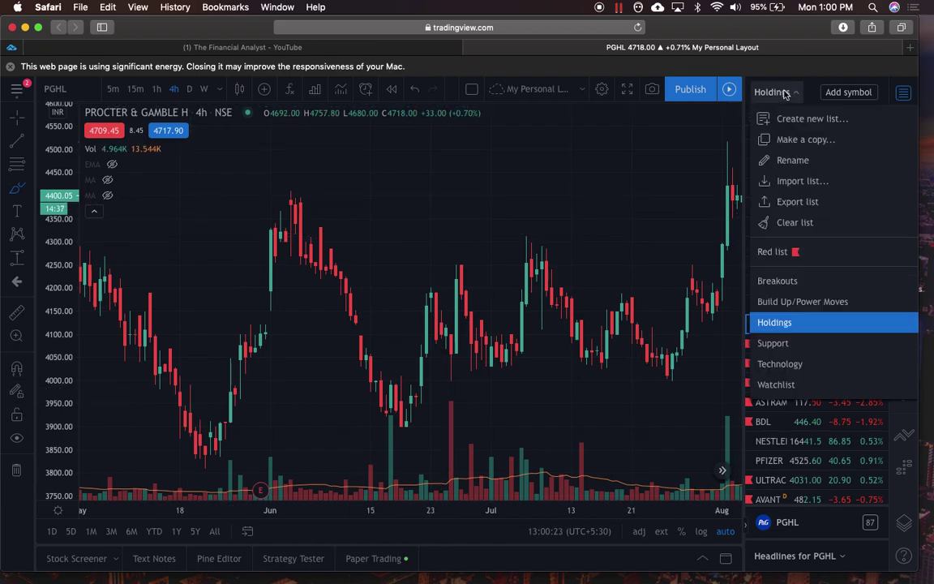
click(792, 389)
scroll(803, 360, down, 2)
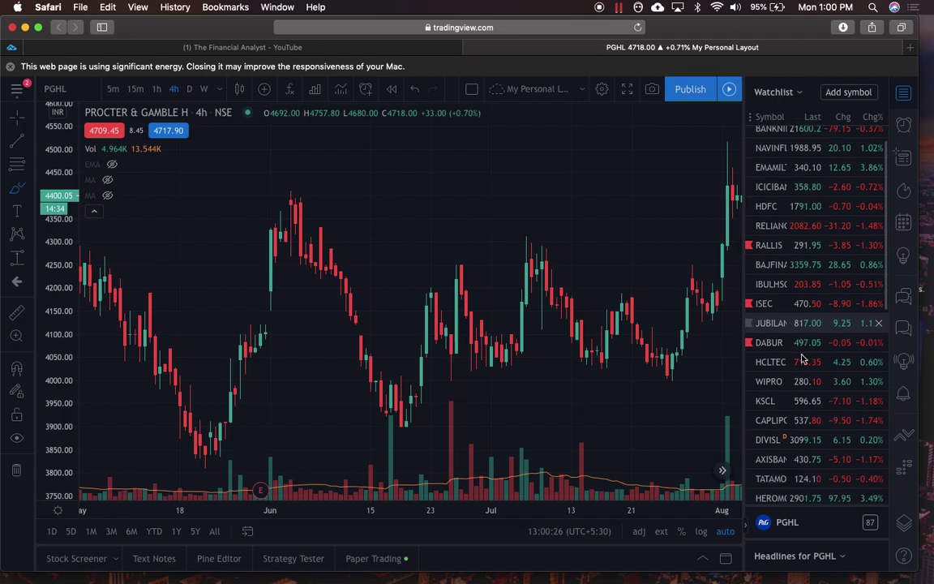
scroll(803, 360, down, 10)
click(806, 433)
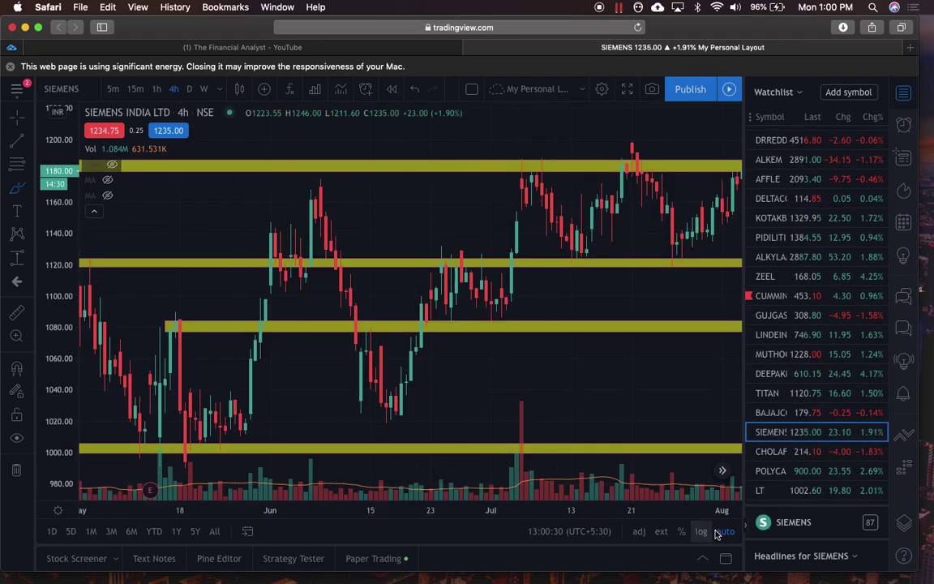
scroll(401, 364, down, 5)
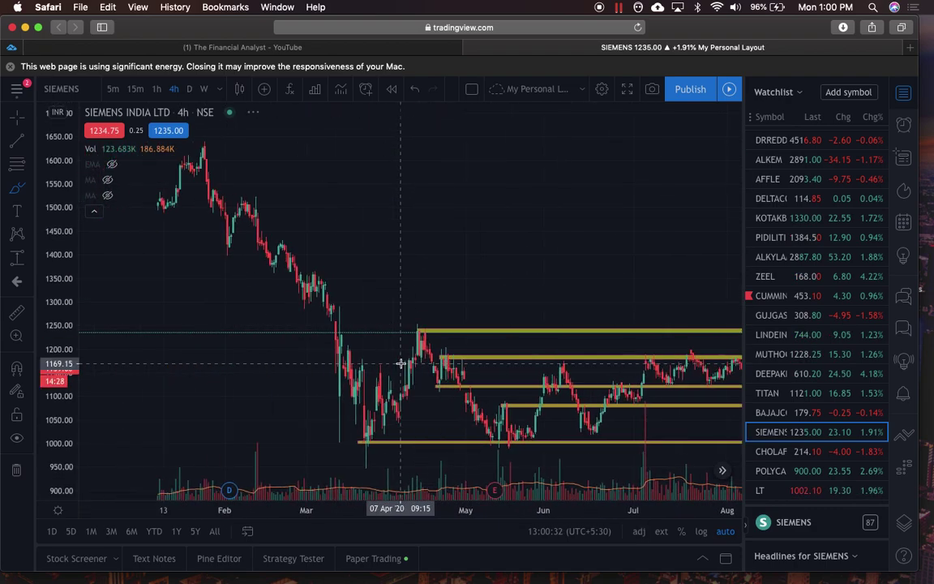
scroll(400, 365, up, 2)
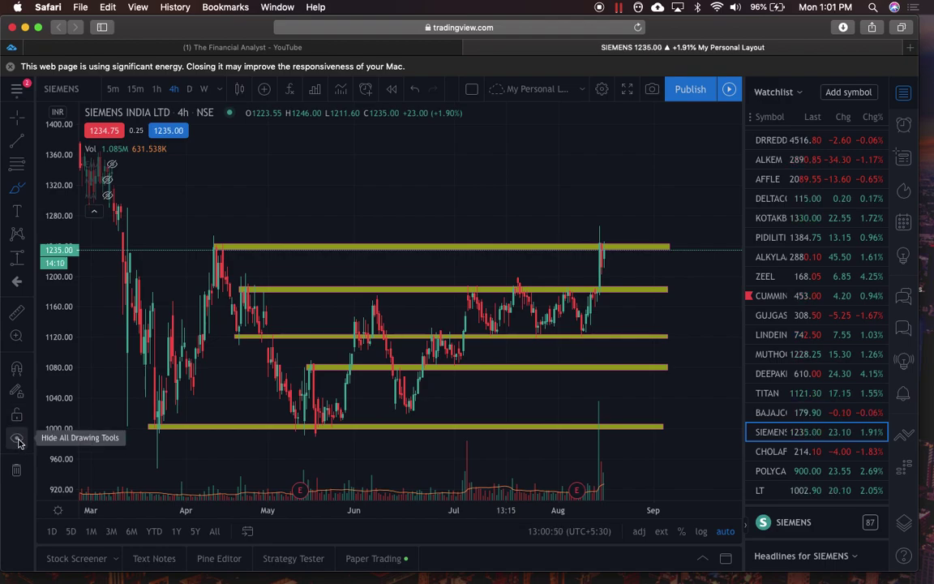
Step: Hide all drawings on the SIEMENS chart to view the bare candles, and show the price zones again
click(17, 439)
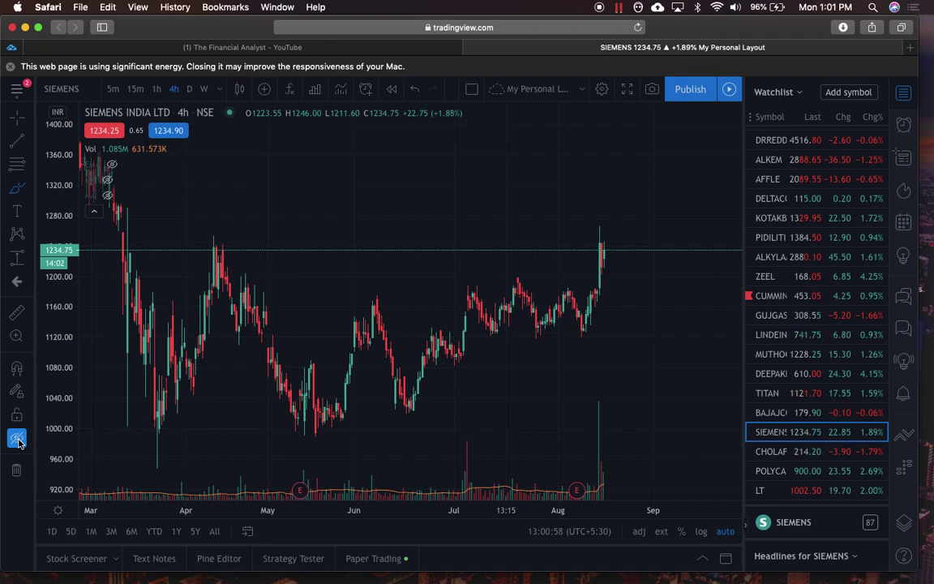
scroll(523, 217, up, 5)
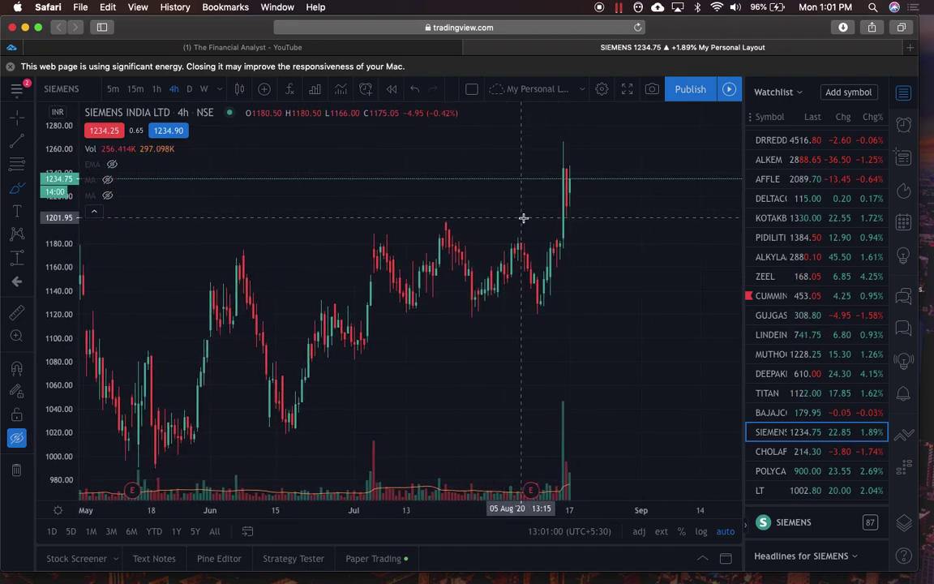
scroll(523, 217, down, 3)
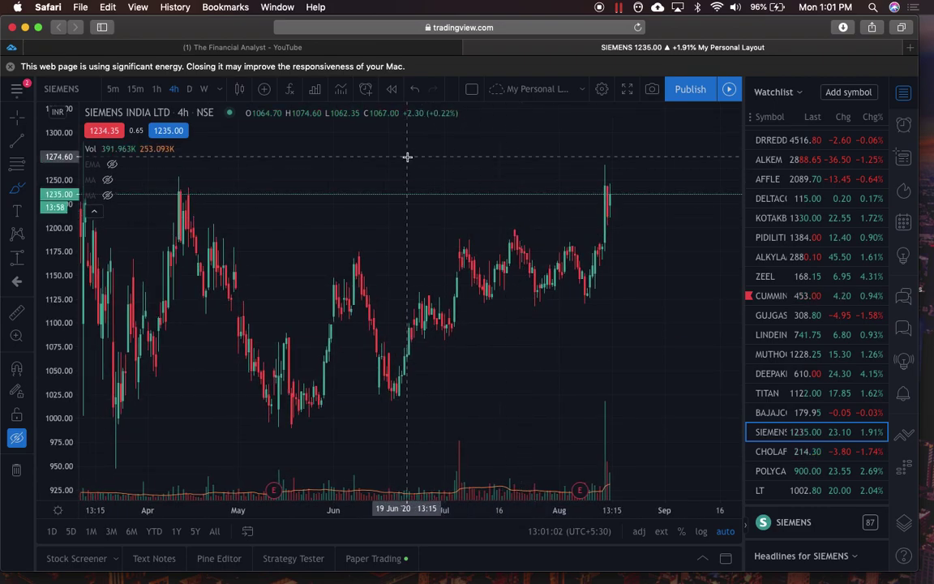
key(super+alt+h)
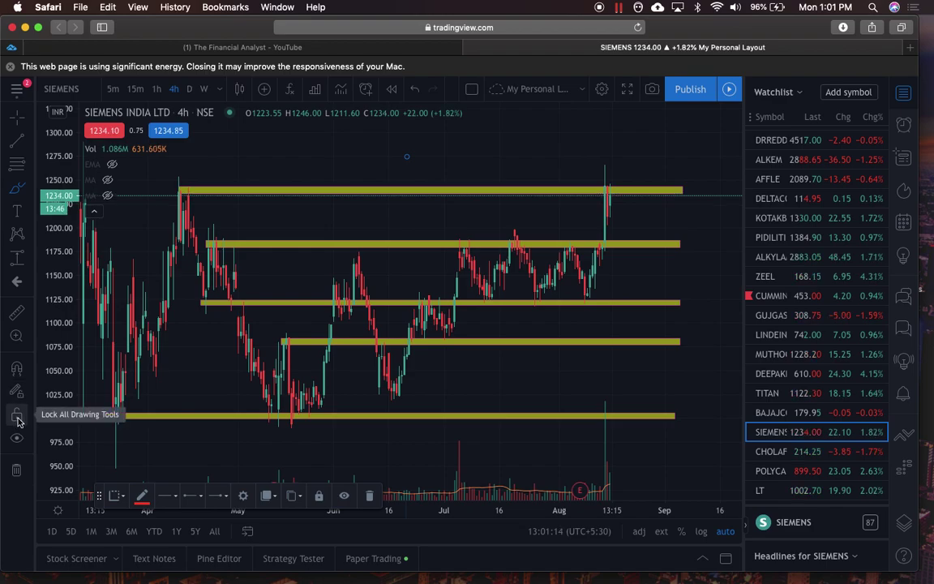
scroll(240, 354, down, 2)
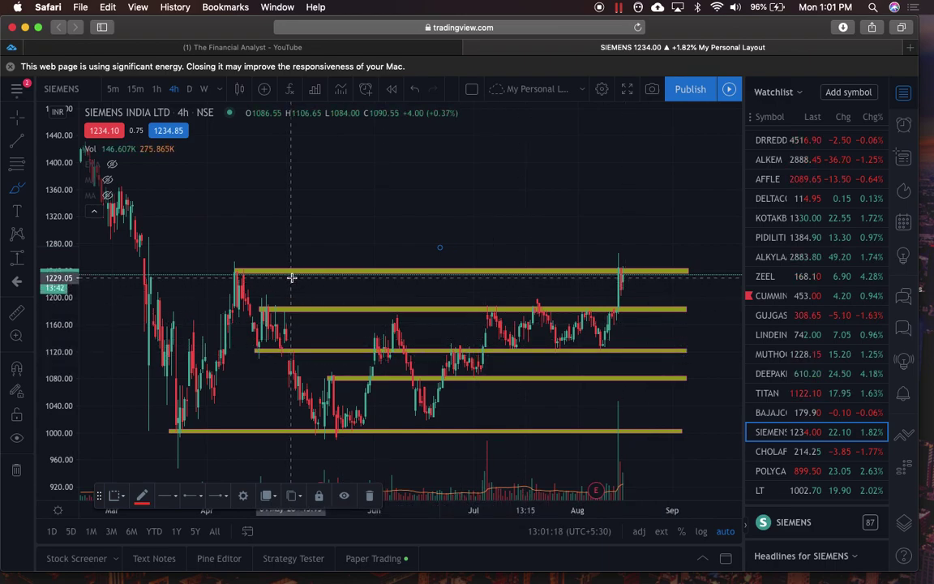
scroll(564, 238, up, 2)
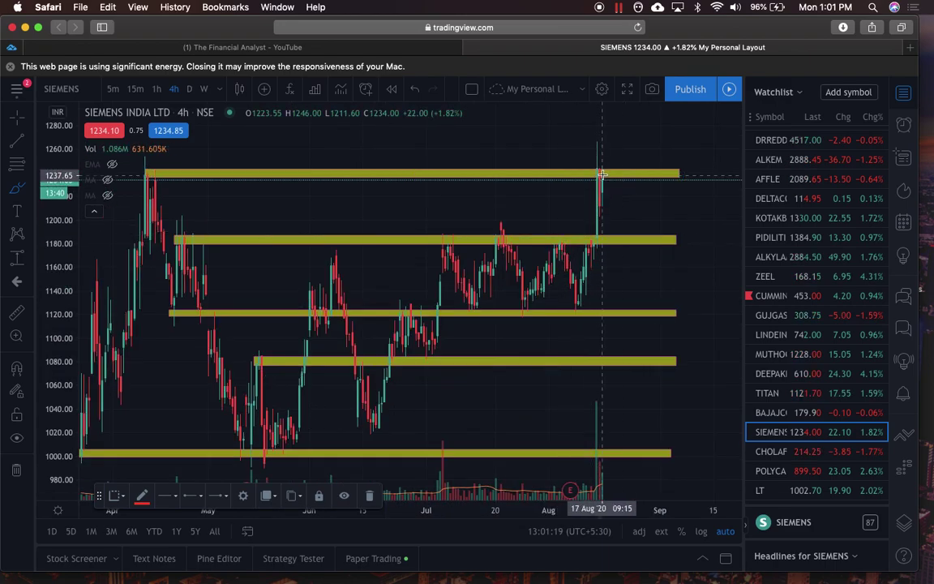
Step: Leave the Brush, select the uppermost yellow zone near 1240, and lock all drawings on the SIEMENS chart
key(Escape)
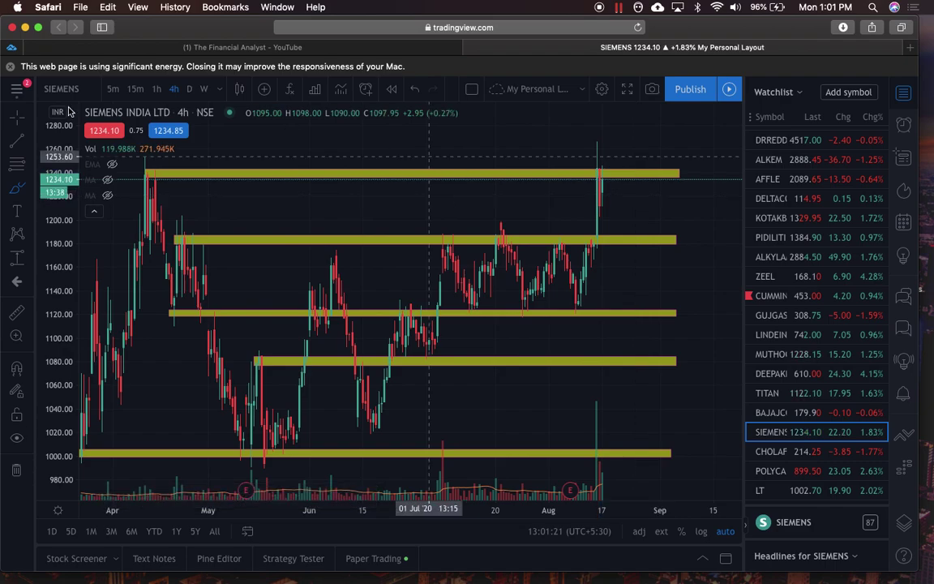
mouse_move(454, 173)
mouse_down()
mouse_move(509, 162)
mouse_move(507, 174)
mouse_up()
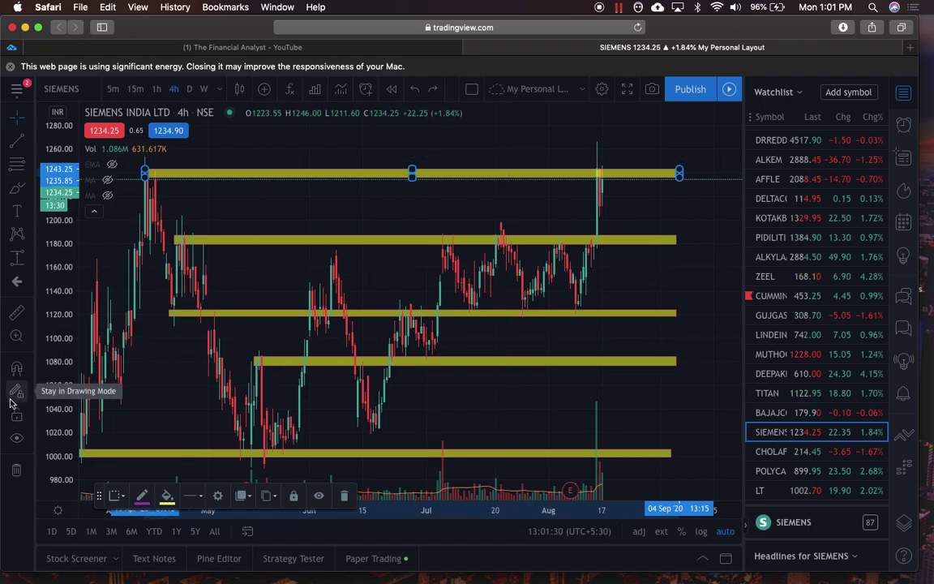
click(17, 417)
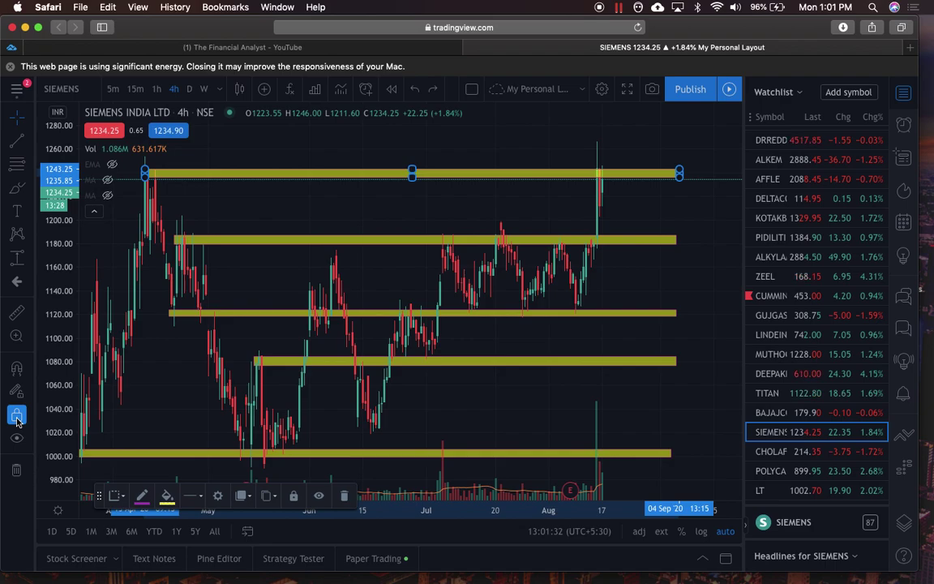
Step: Select the locked yellow zone near 1183 to test the lock, and clear the selection
scroll(189, 444, down, 3)
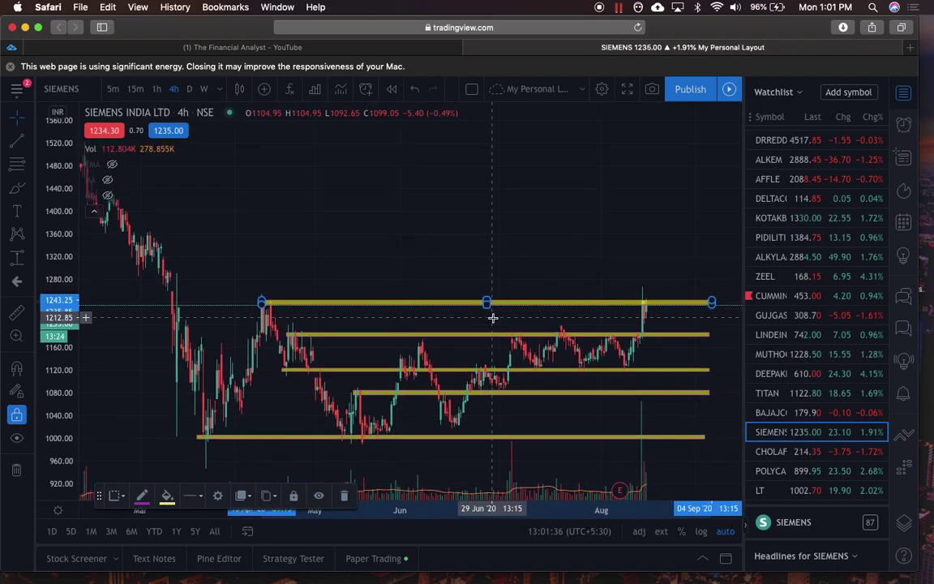
scroll(492, 317, up, 3)
scroll(492, 318, down, 2)
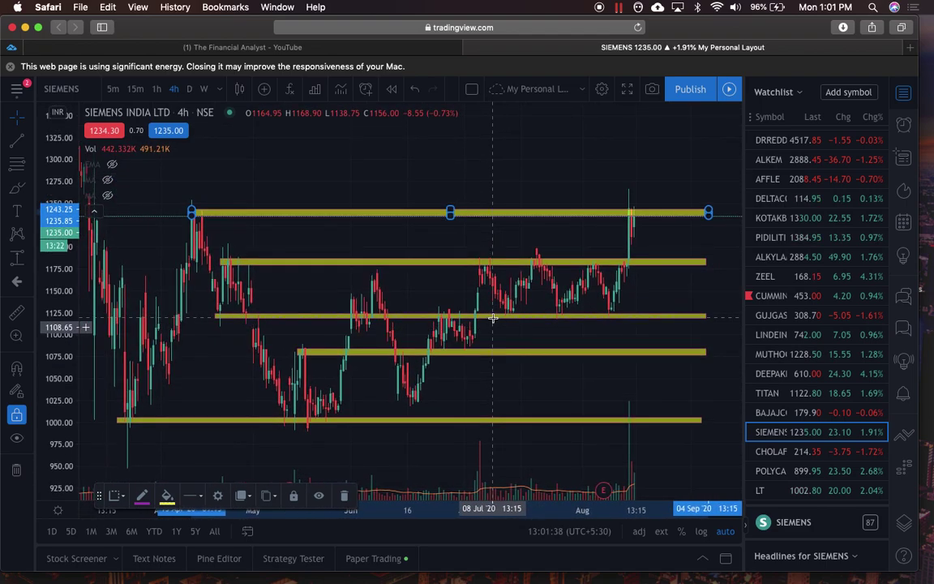
click(487, 252)
click(482, 262)
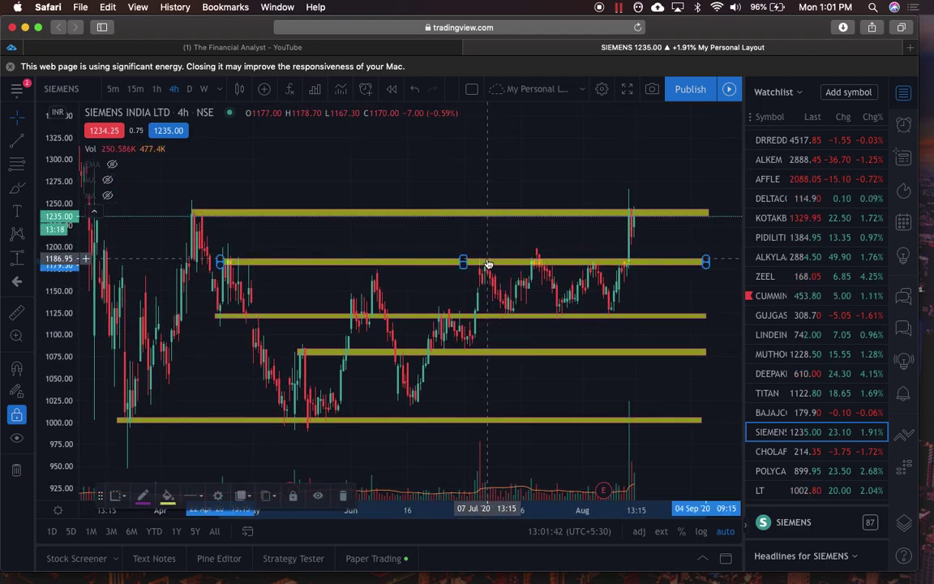
click(508, 328)
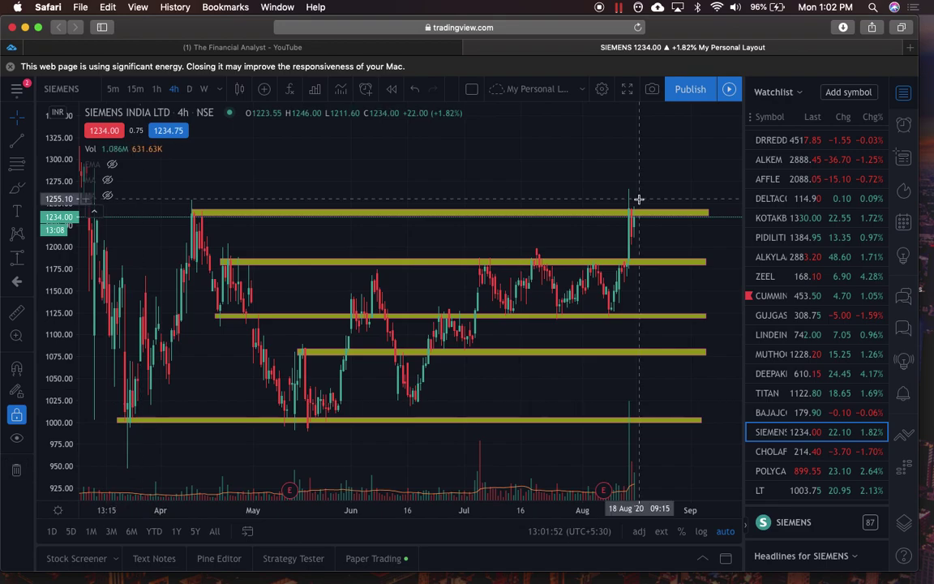
Step: Open the ALKEM chart and draw two Brush lines bounding the June–July range, rising from about 2270 to 2380 and from about 2495 to 2535
click(817, 159)
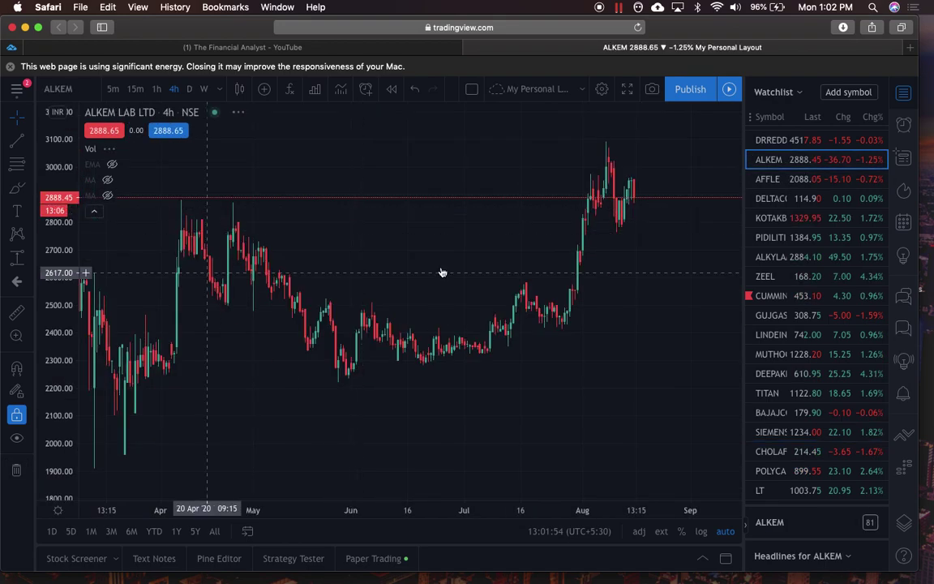
click(16, 188)
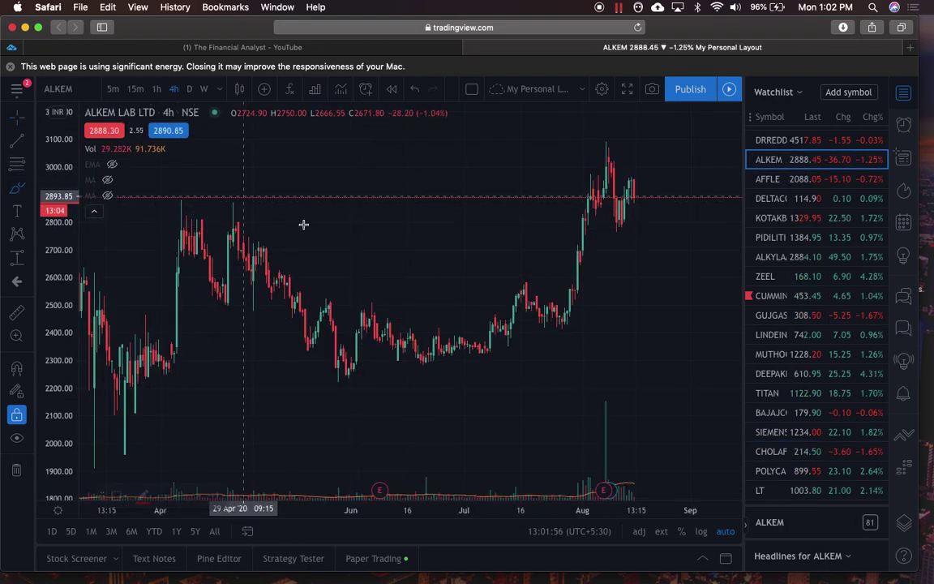
click(347, 369)
click(584, 335)
click(348, 307)
click(593, 296)
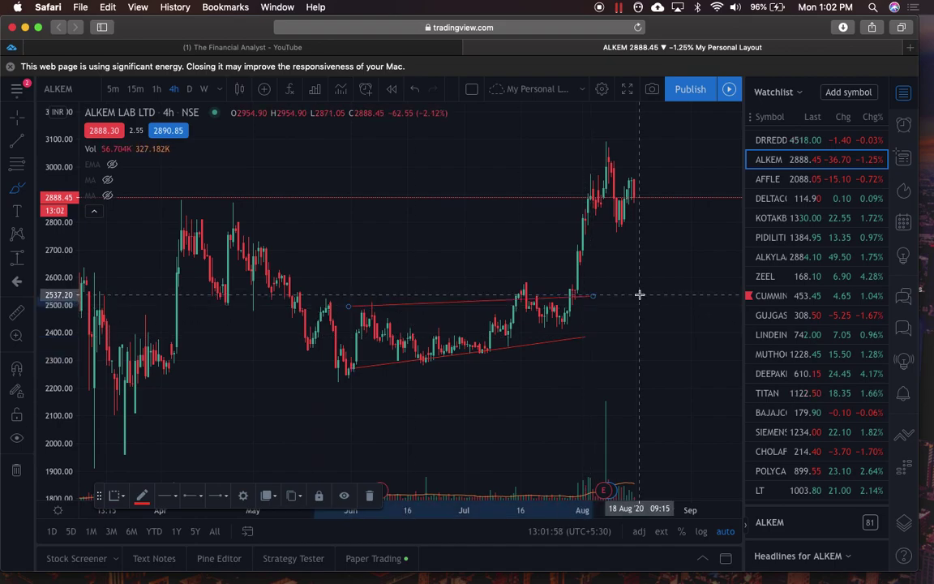
Step: Remove the Brush lines from the ALKEM chart and show the EMA and both MA indicators
click(17, 471)
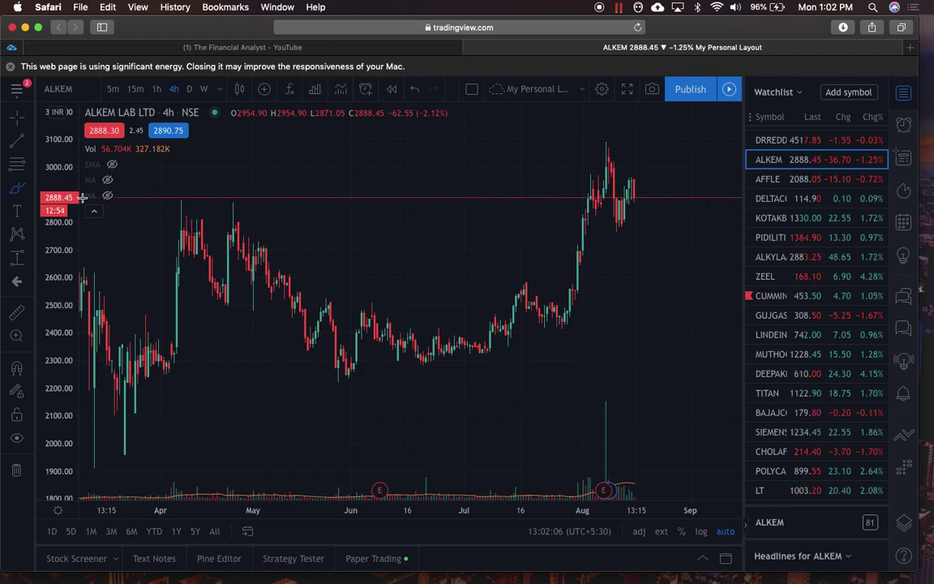
click(111, 165)
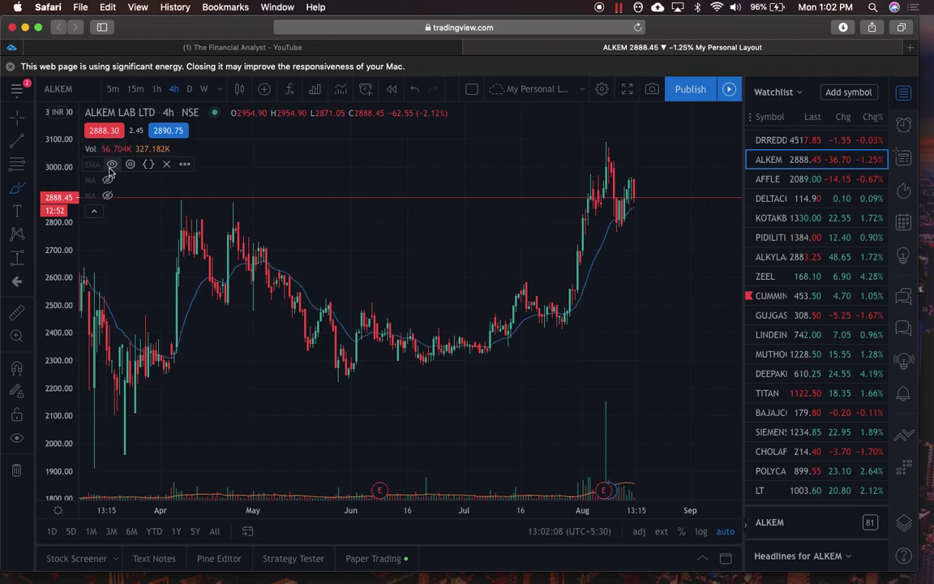
click(108, 180)
click(108, 196)
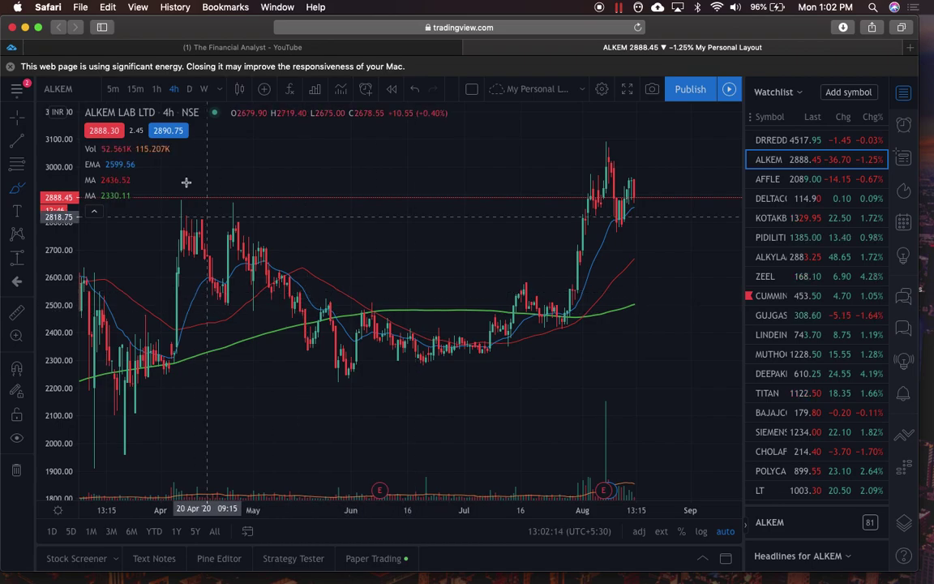
Step: Hide the EMA indicator on the ALKEM chart, keeping both MA lines shown
mouse_move(113, 167)
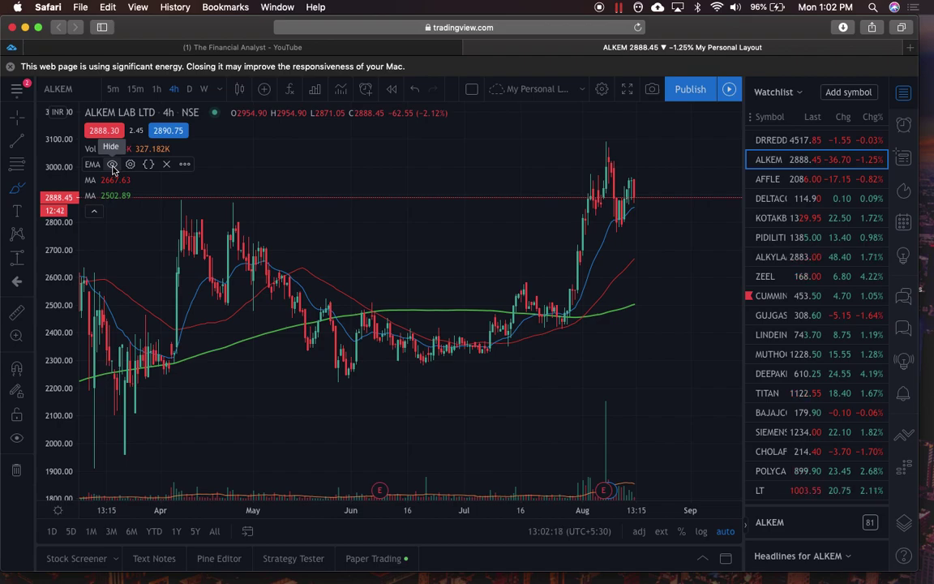
click(113, 165)
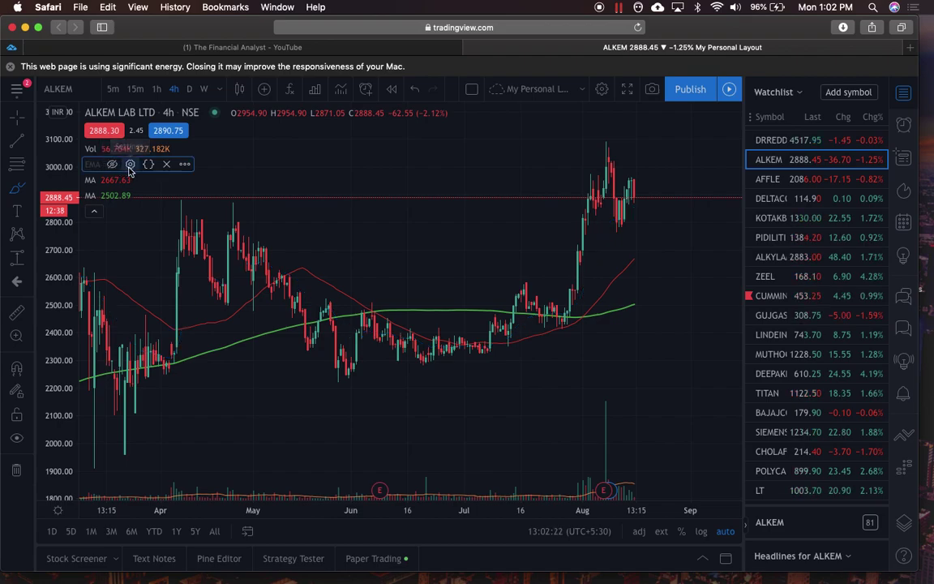
Step: Check the EMA's style settings without changing them, and remove the EMA and both MA indicators from the ALKEM chart
click(130, 164)
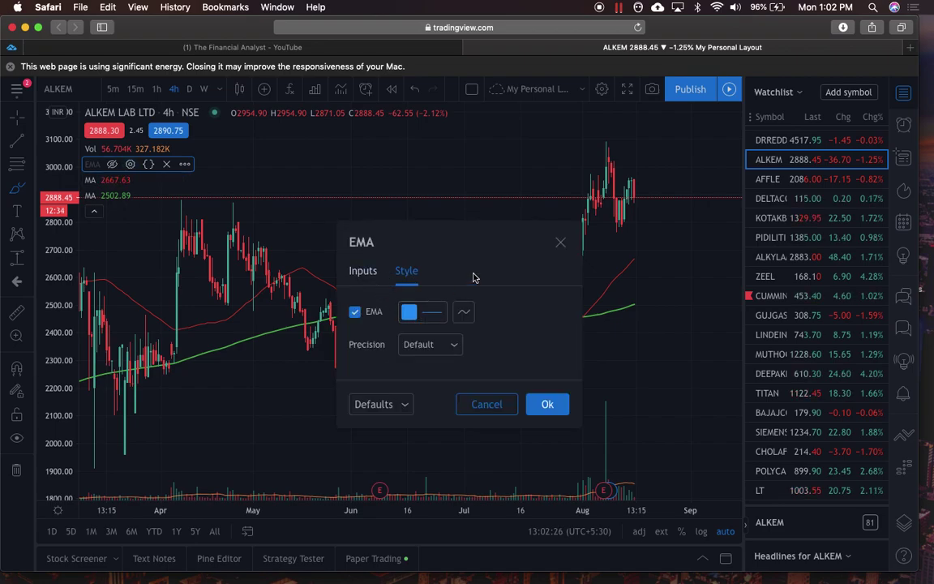
click(560, 244)
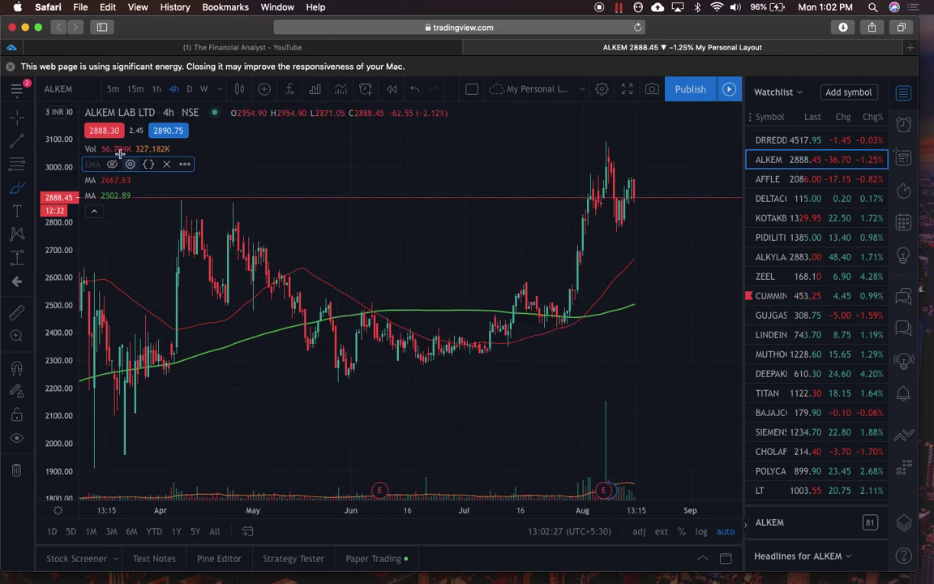
click(167, 166)
click(165, 165)
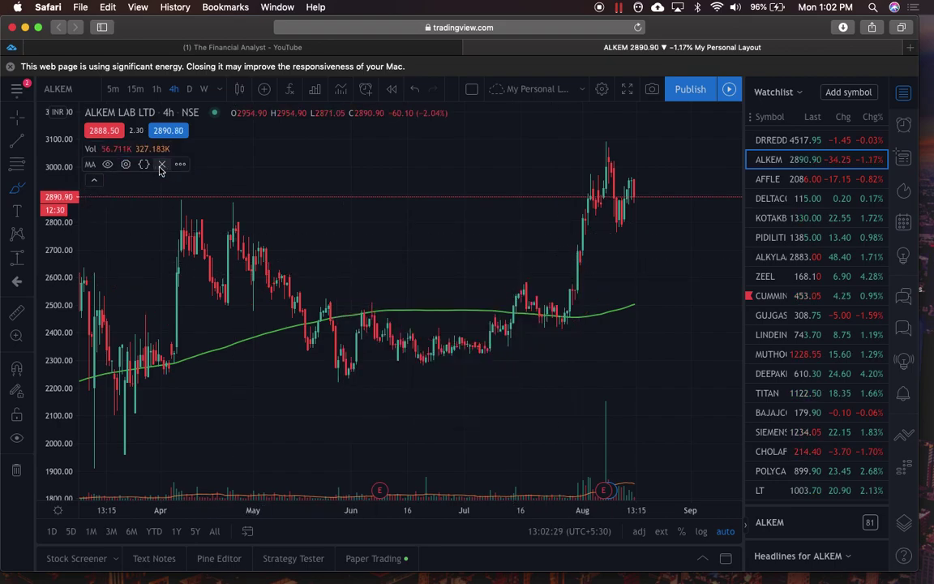
click(162, 166)
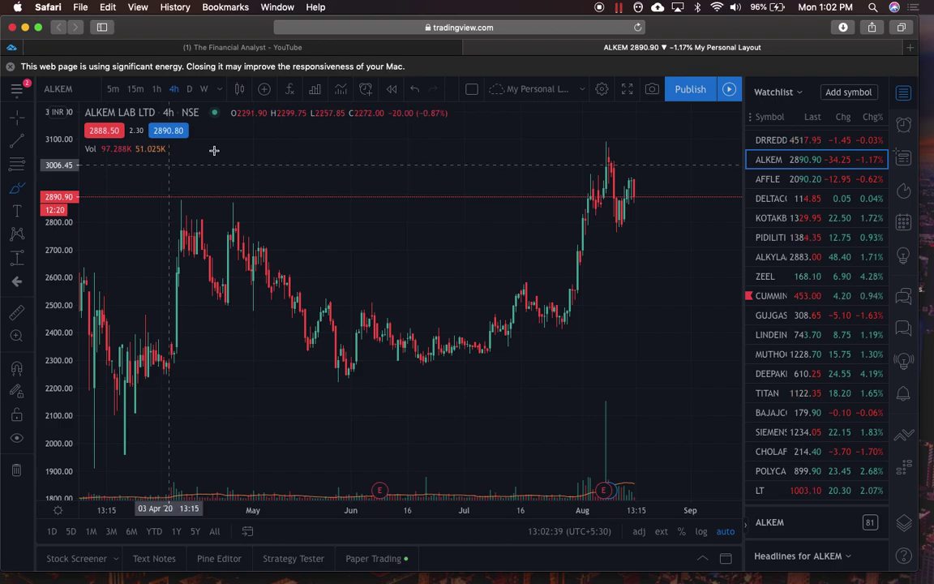
Step: Review the available watchlist options and switch from the Watchlist list to the Holdings list
click(790, 96)
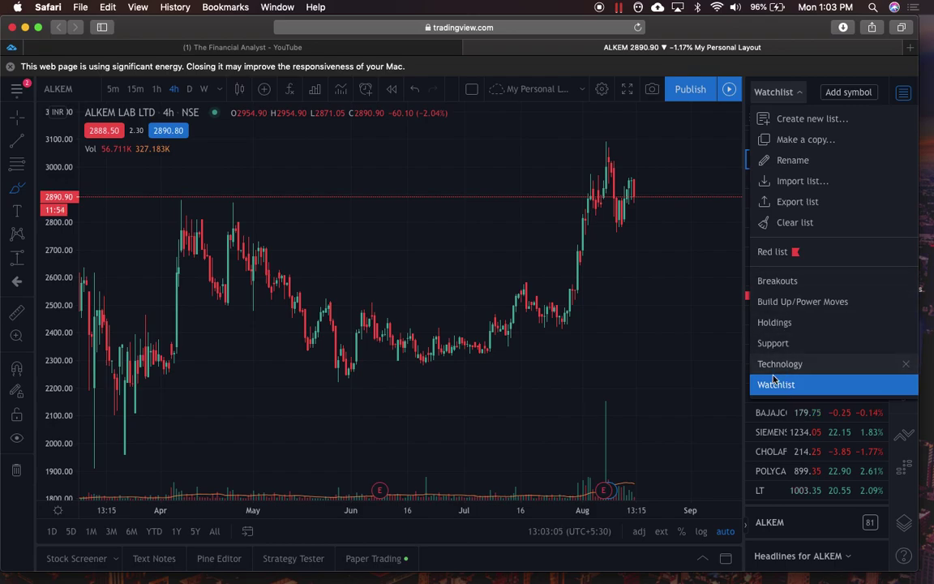
click(707, 362)
click(774, 91)
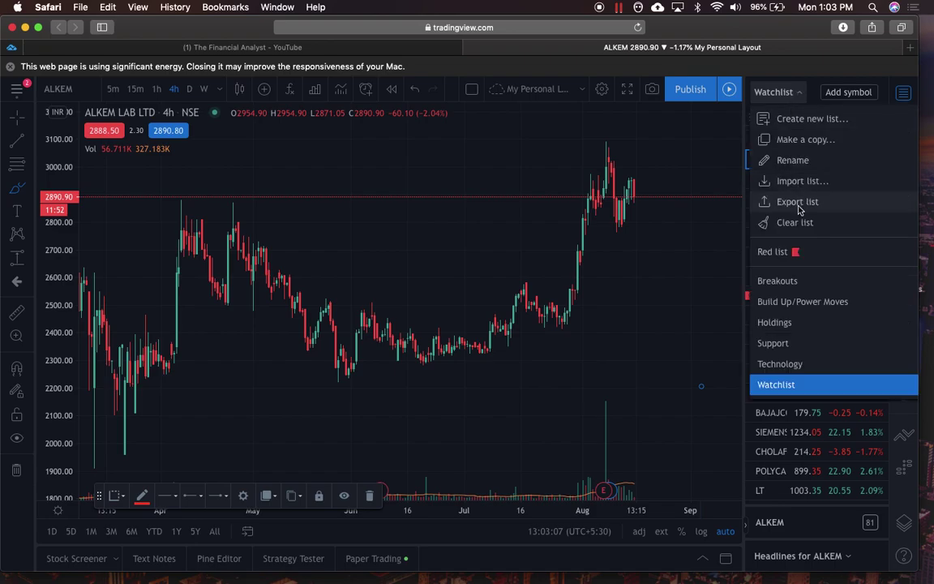
click(784, 331)
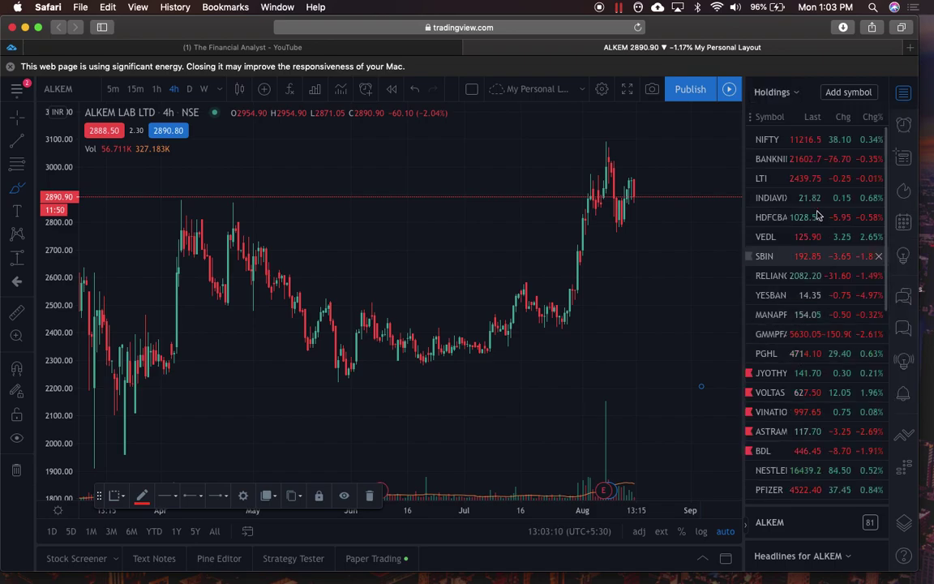
Step: Go through the LTI, YESBANK, JYOTHYLAB and RELIANCE charts from the Holdings list and open the HDFCBANK chart
click(811, 179)
click(810, 295)
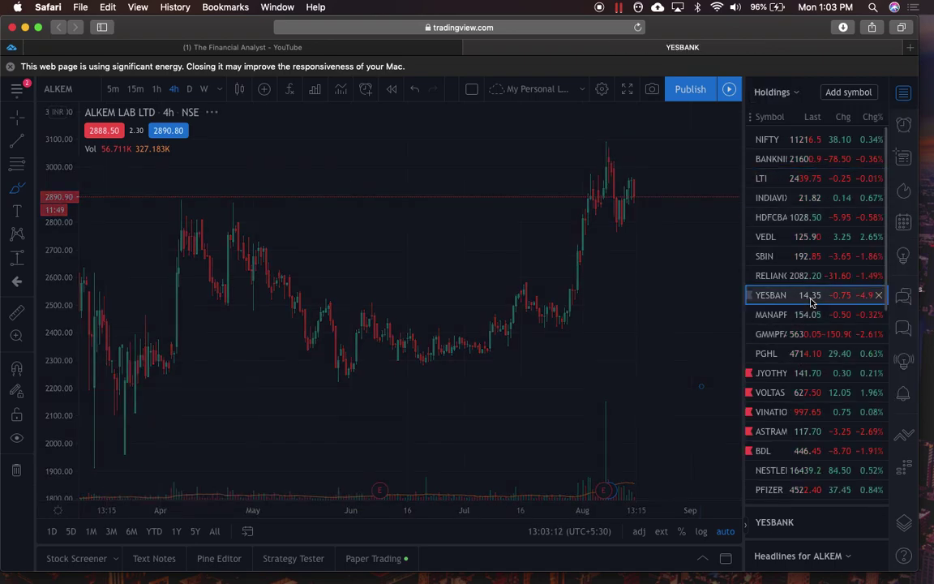
click(807, 373)
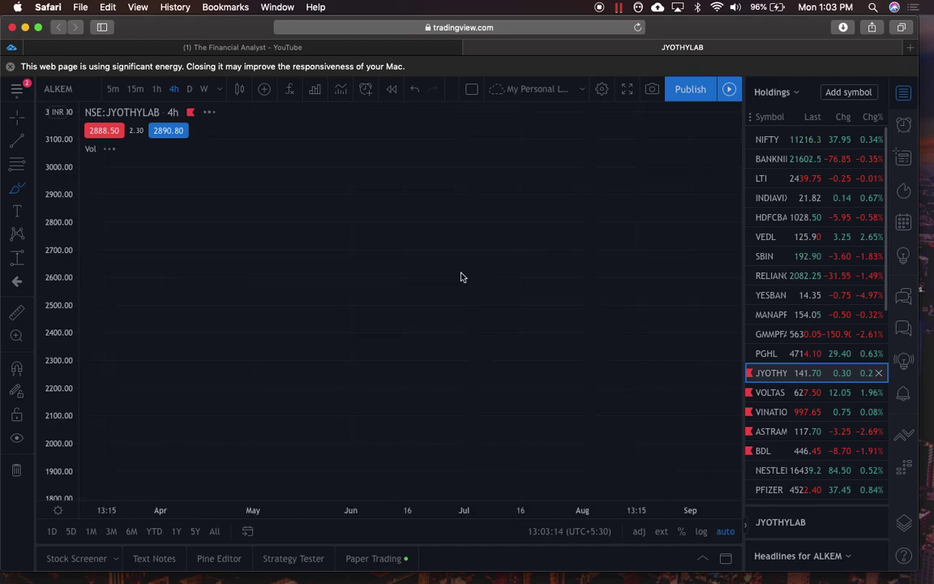
click(82, 86)
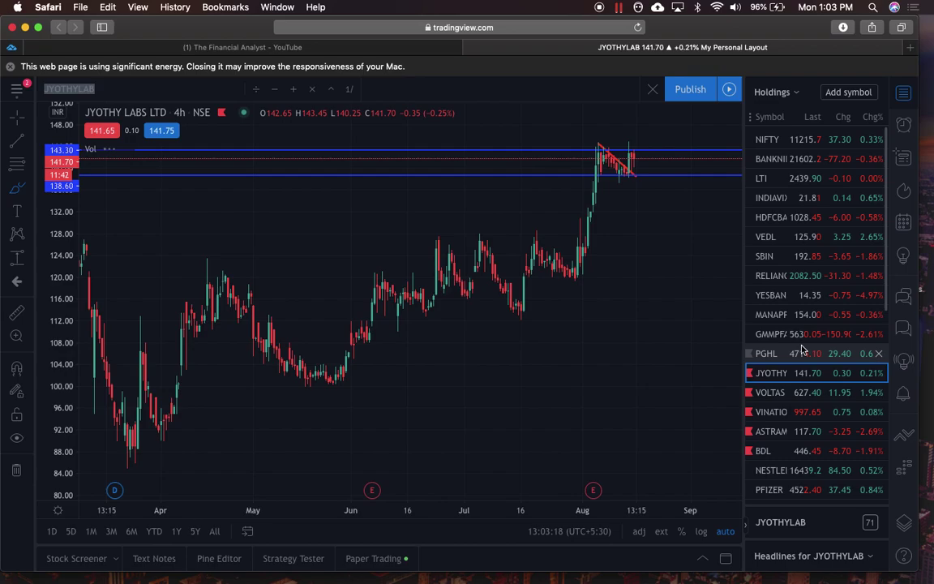
click(803, 279)
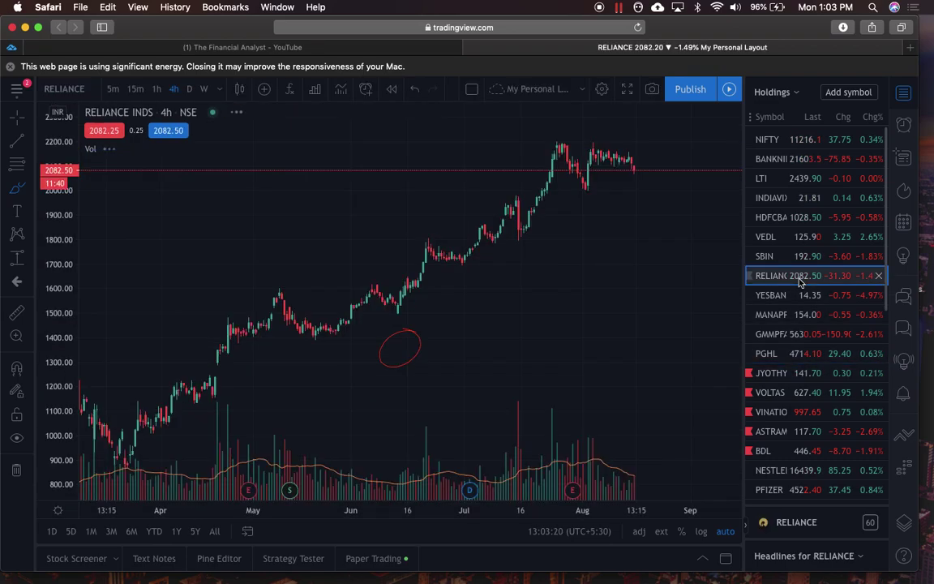
click(797, 217)
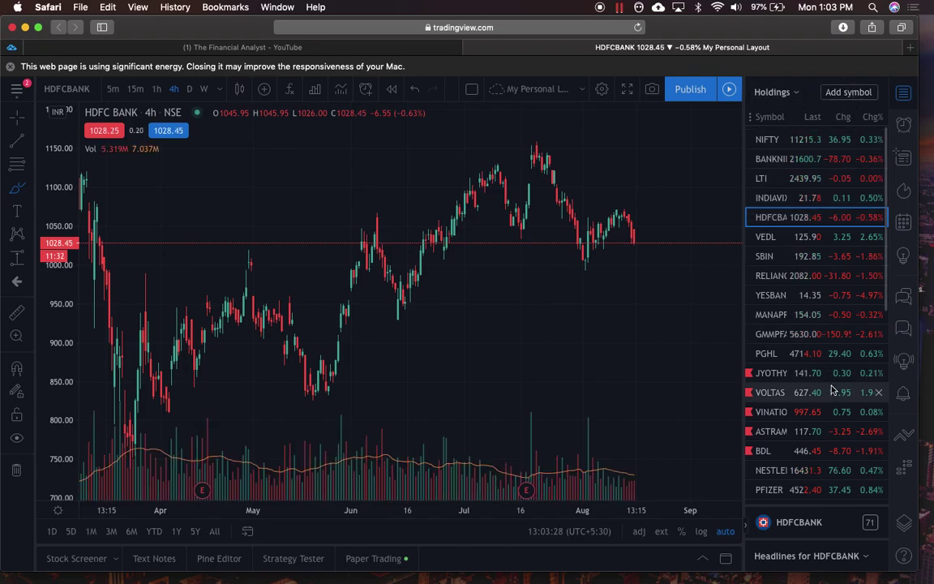
Step: Flag VOLTAS in red in the Holdings list and dismiss the flag colour choices
scroll(832, 385, down, 2)
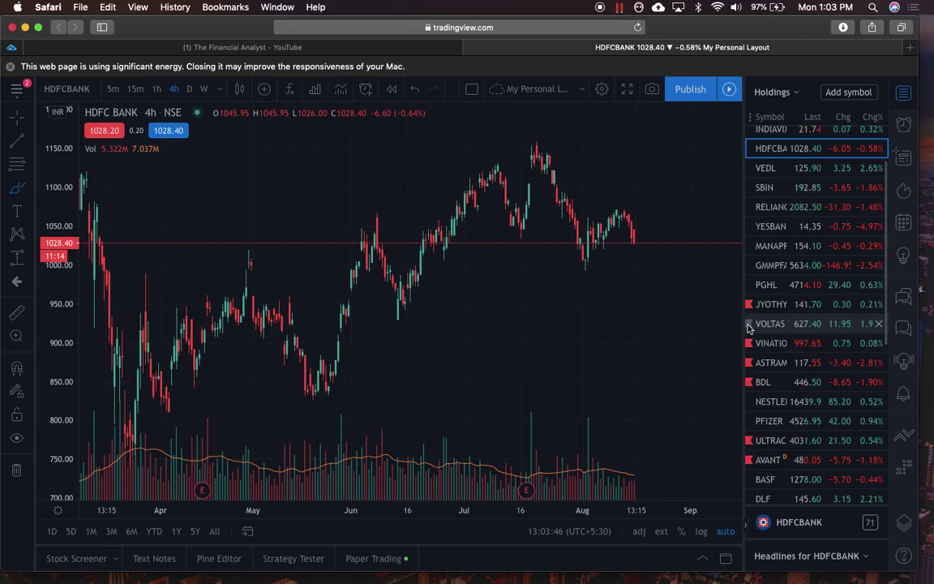
click(749, 326)
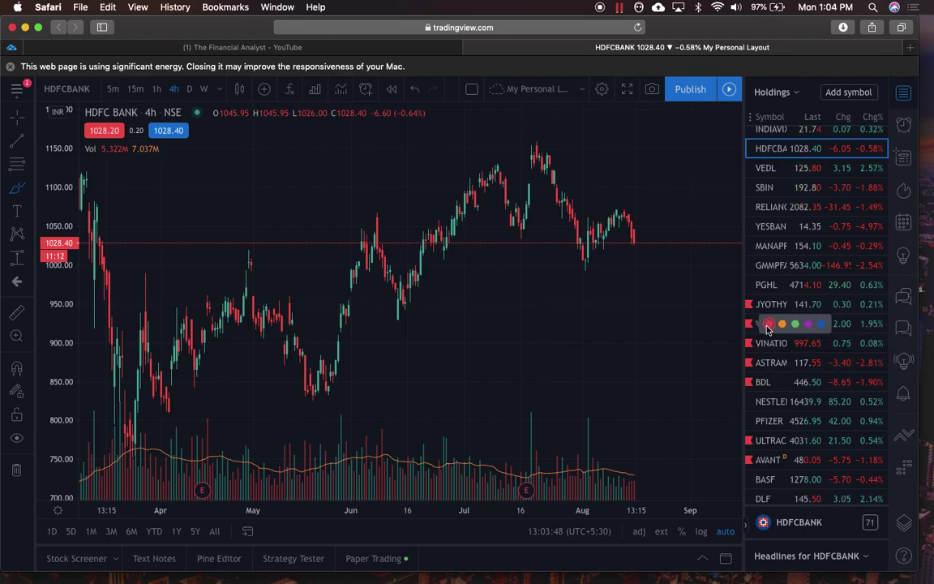
click(724, 332)
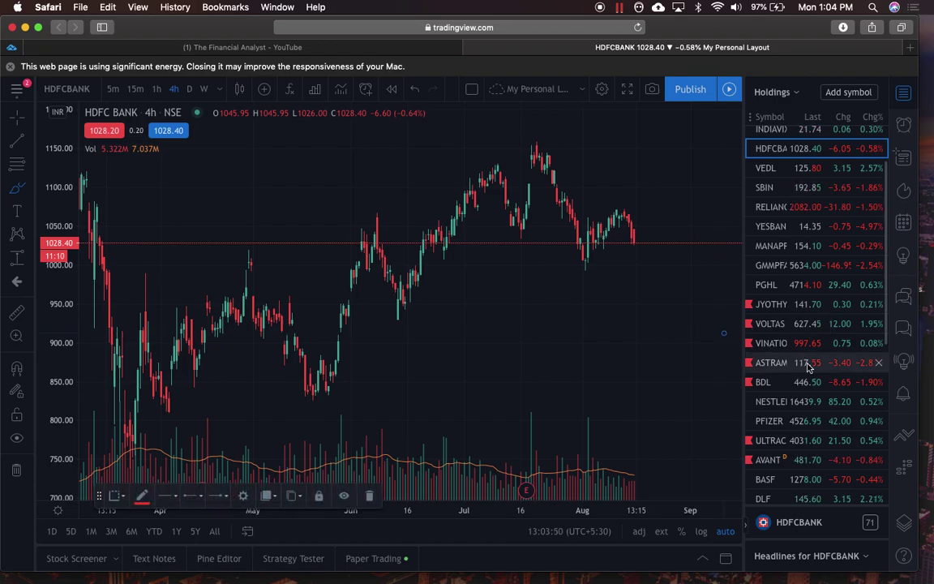
Step: Look through the Holdings symbols, review the alerts and alerts log, and return to the Holdings list
scroll(808, 367, up, 1)
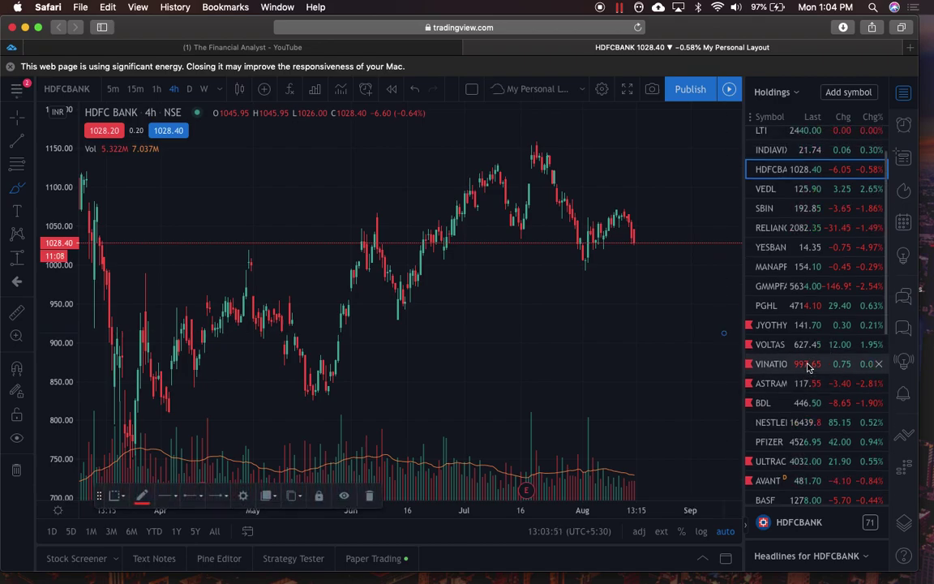
scroll(808, 367, up, 3)
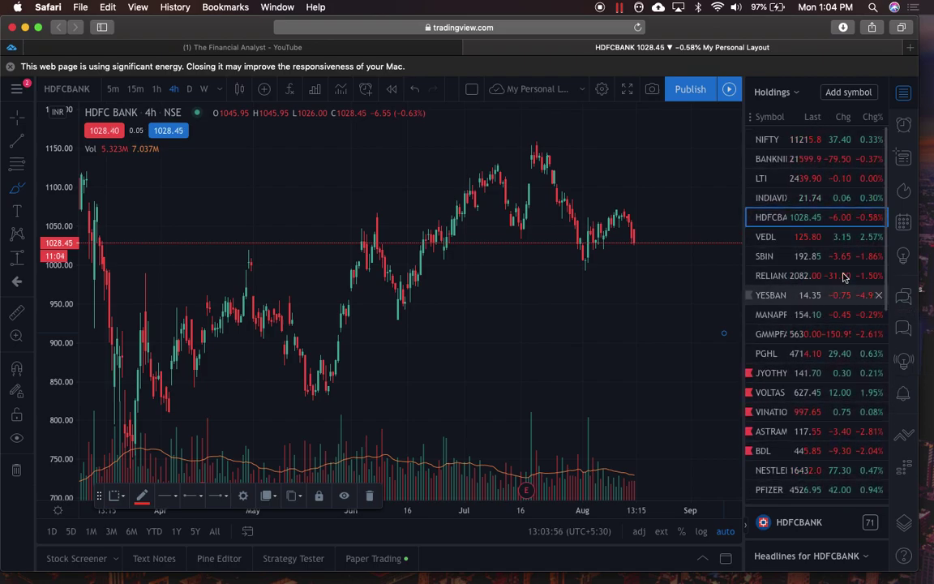
scroll(816, 268, down, 5)
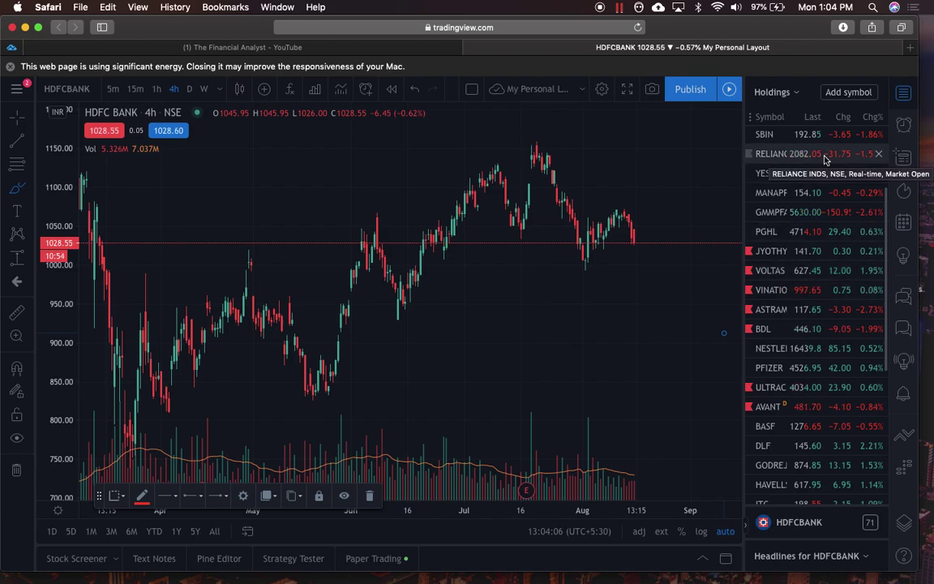
click(903, 128)
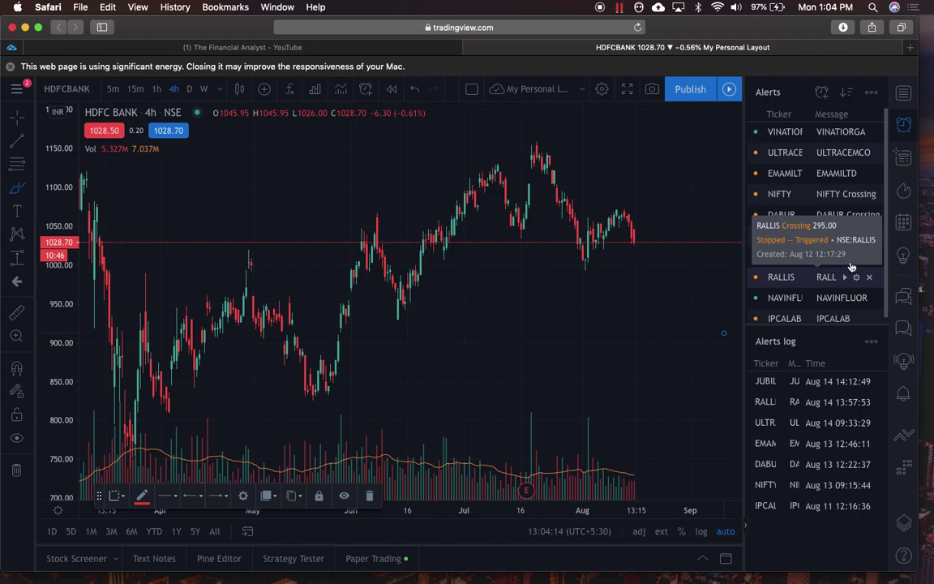
click(904, 91)
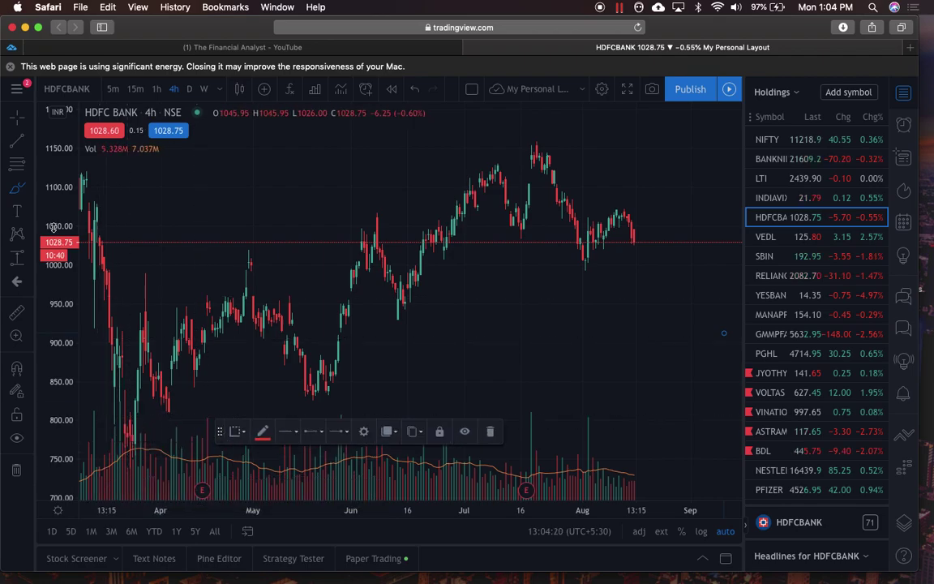
Step: Compress the HDFCBANK price scale and delete the stray Brush mark from the chart
drag(53, 229, 61, 271)
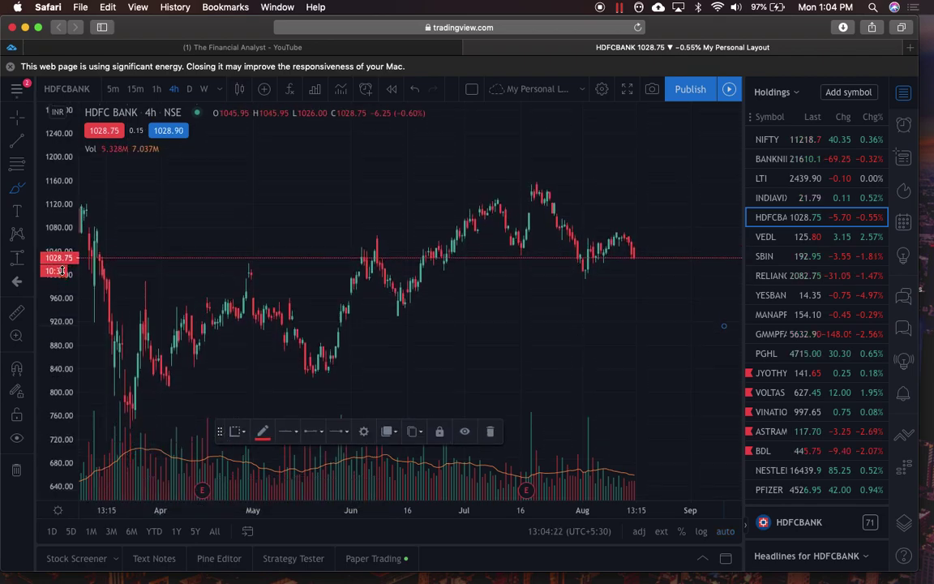
click(490, 431)
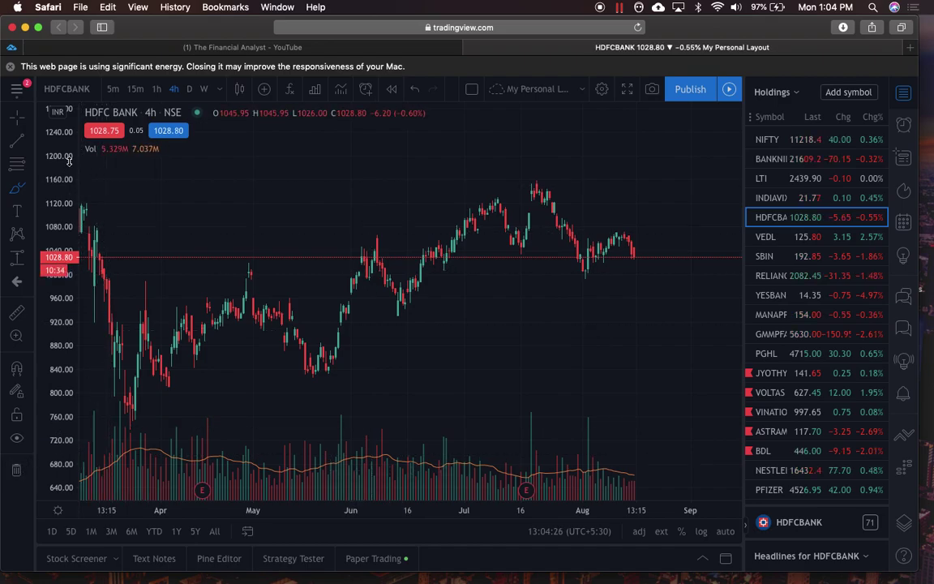
mouse_move(69, 161)
mouse_down()
mouse_move(68, 228)
mouse_move(69, 170)
mouse_up()
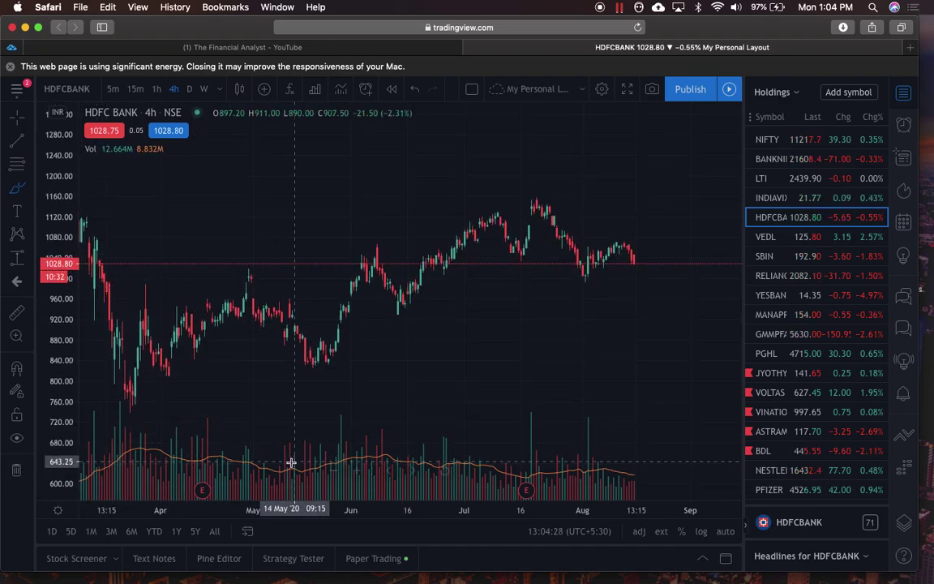
Step: Stretch the HDFCBANK time range back to late 2019 and turn on Auto Scale for the price axis
scroll(291, 463, down, 5)
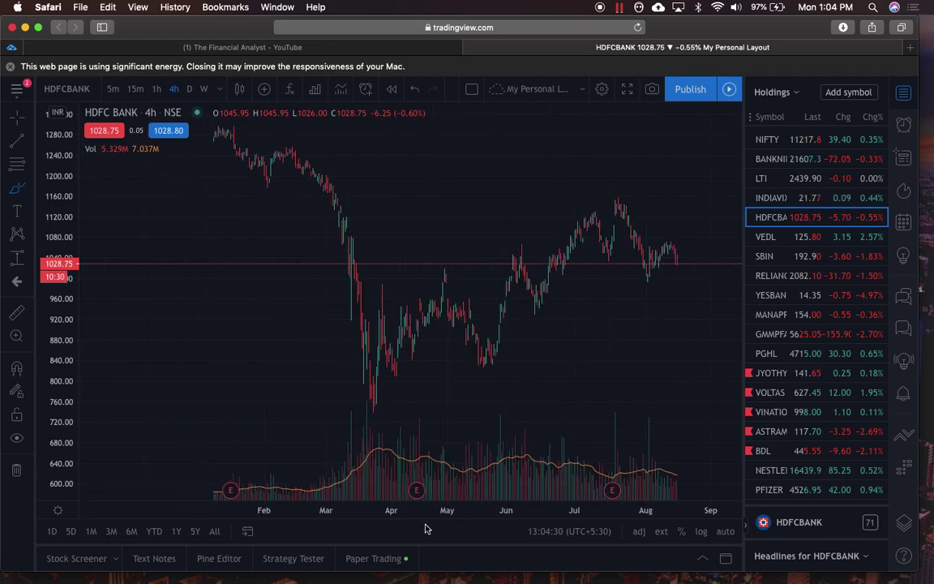
scroll(425, 529, up, 3)
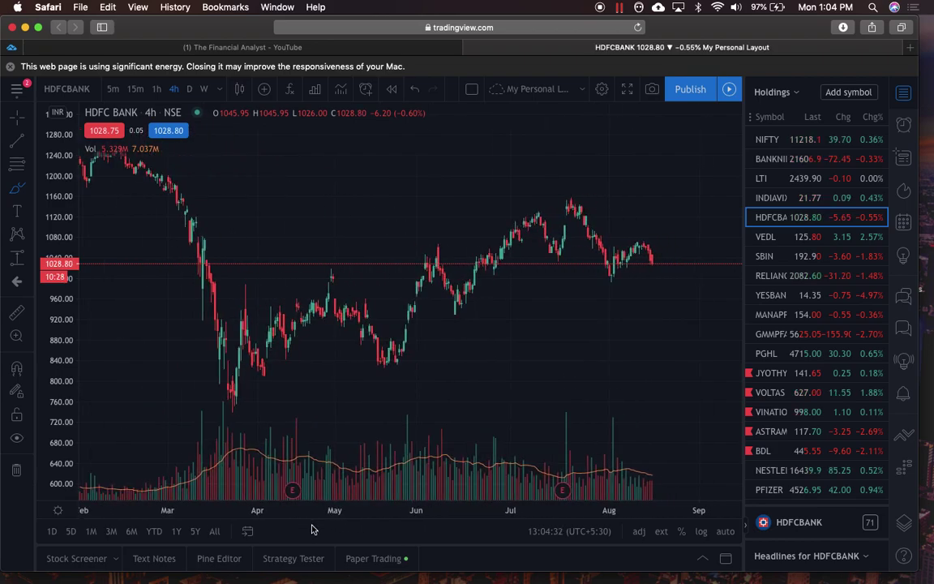
scroll(477, 261, up, 2)
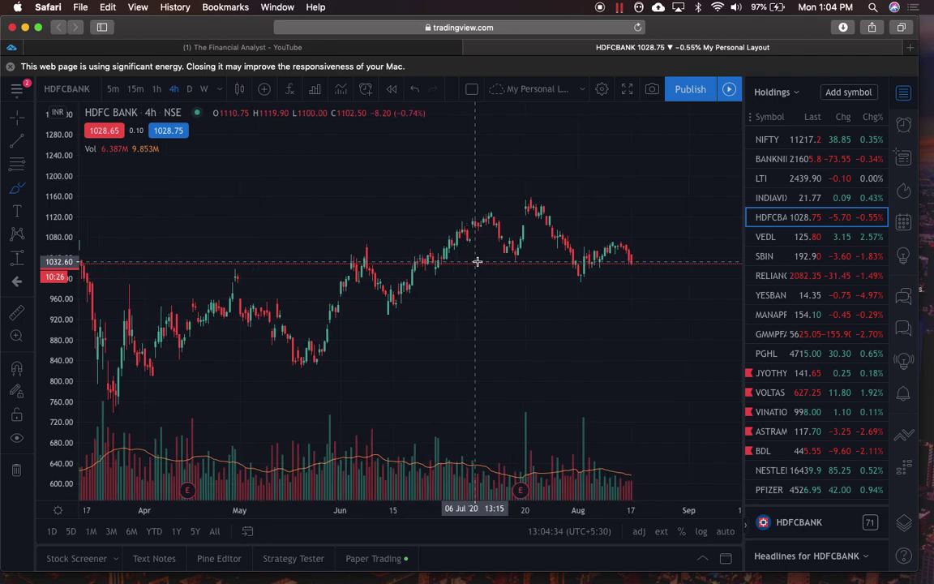
scroll(477, 261, down, 2)
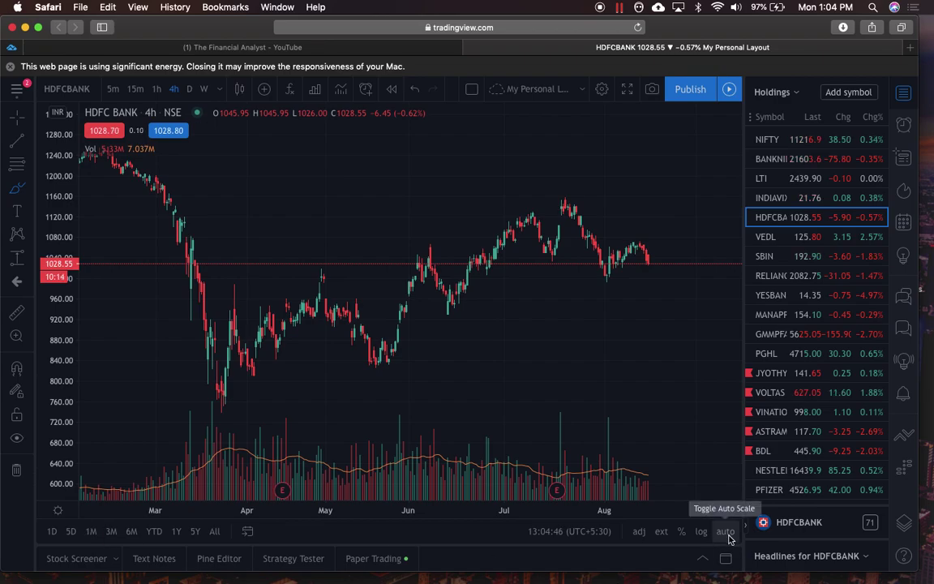
scroll(504, 288, up, 3)
scroll(322, 378, down, 5)
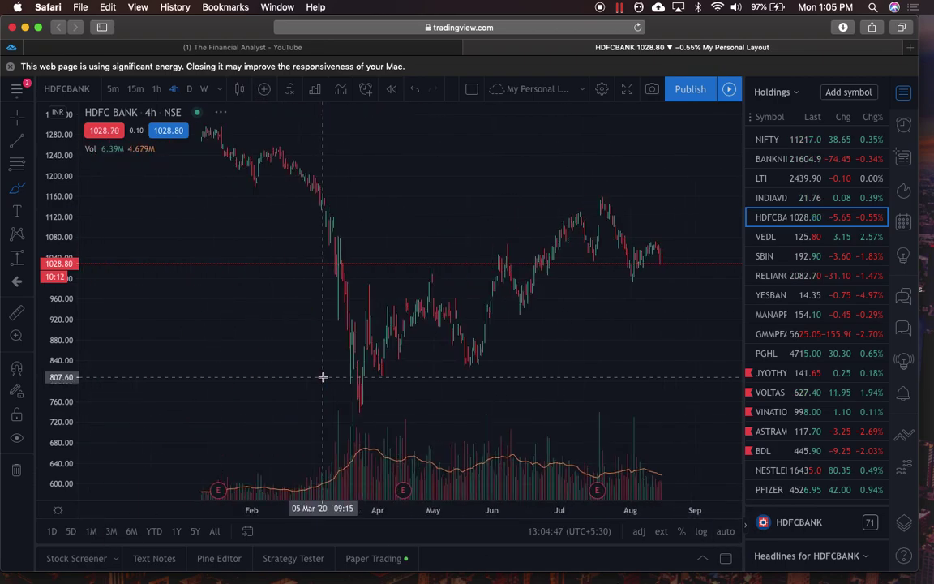
click(726, 532)
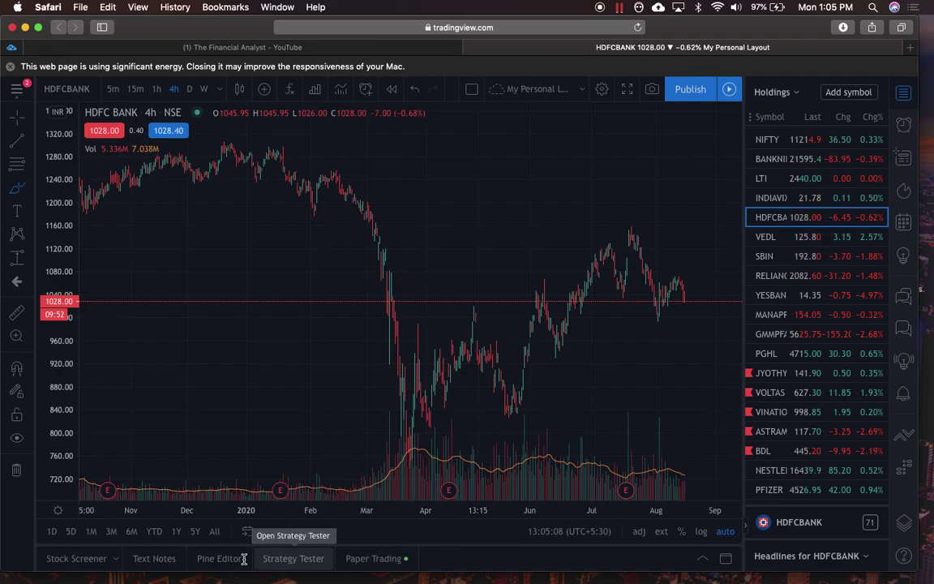
Step: View the untitled script in the Pine Editor and collapse the editor again
click(218, 559)
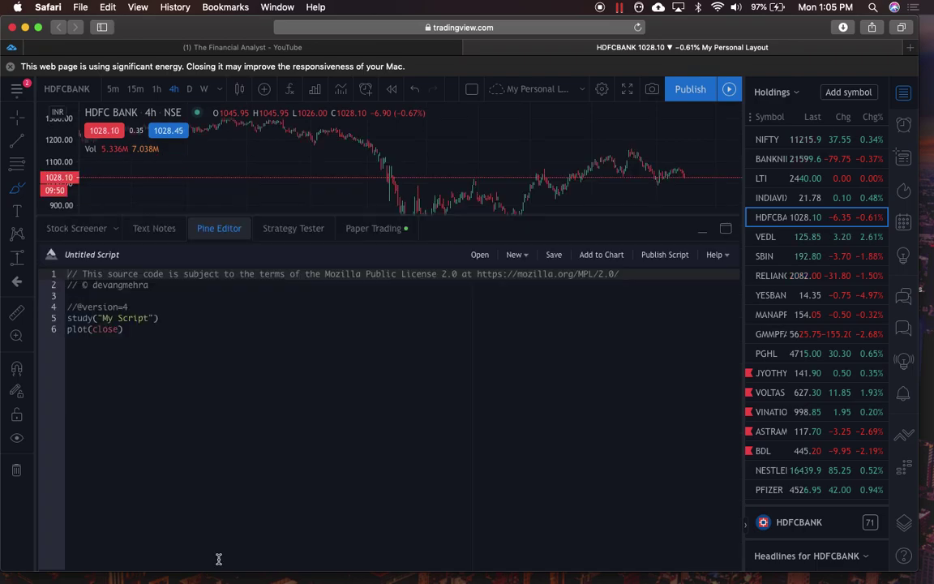
click(219, 229)
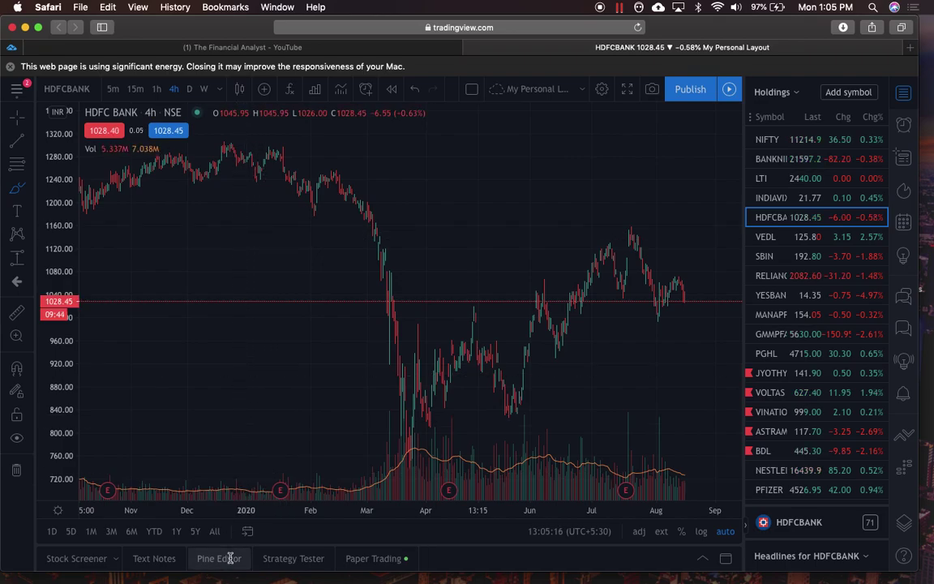
Step: Load the RALLIS chart through its Inverted Head and Shoulders text note, and cancel deleting the note
click(158, 558)
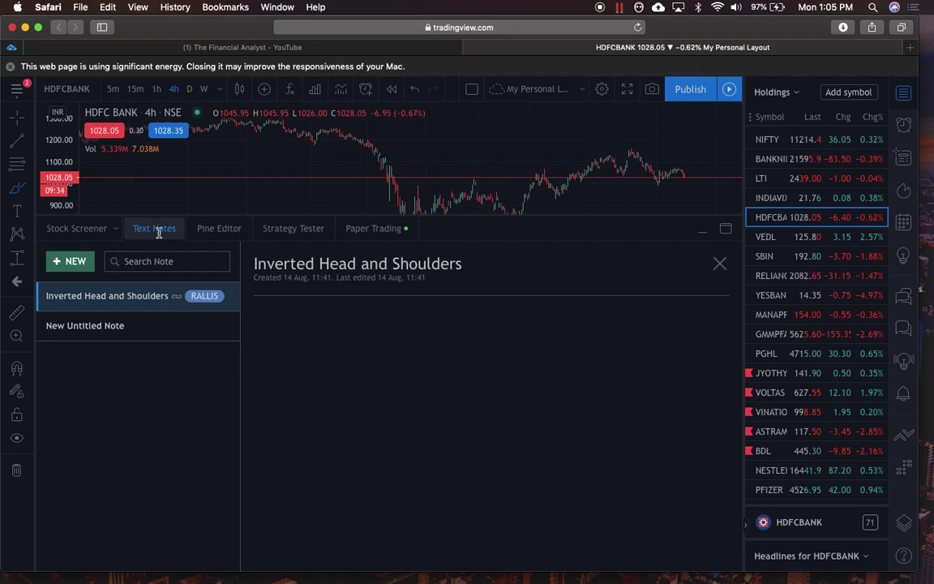
click(206, 301)
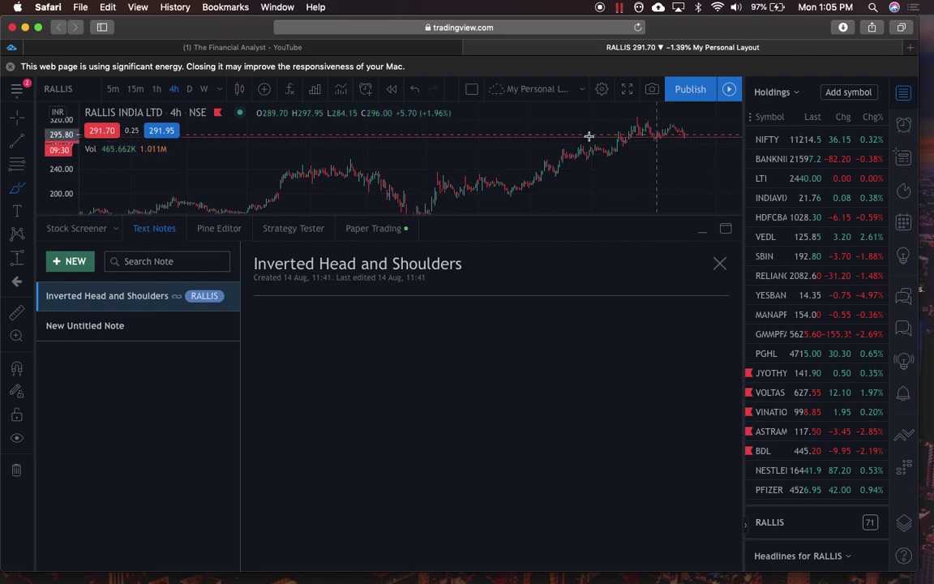
click(719, 263)
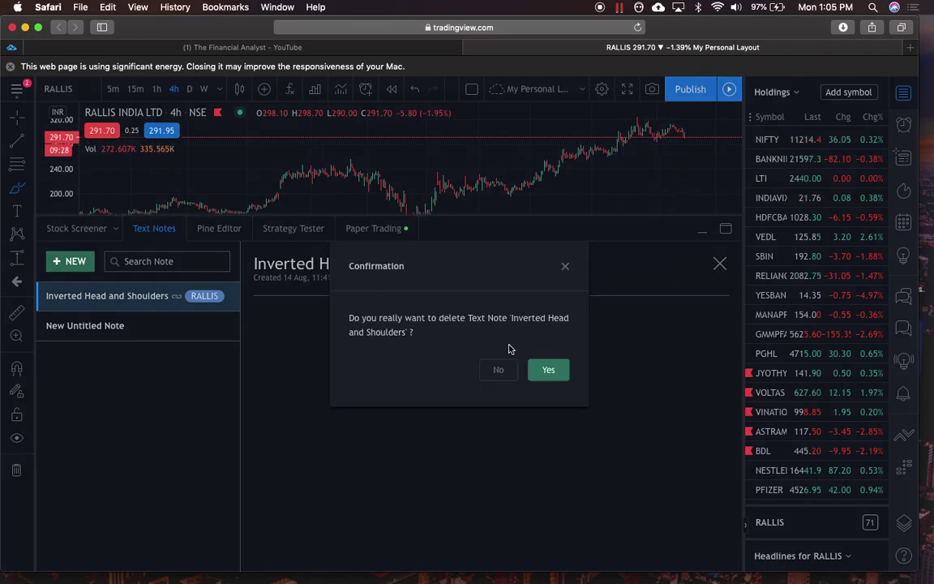
click(564, 266)
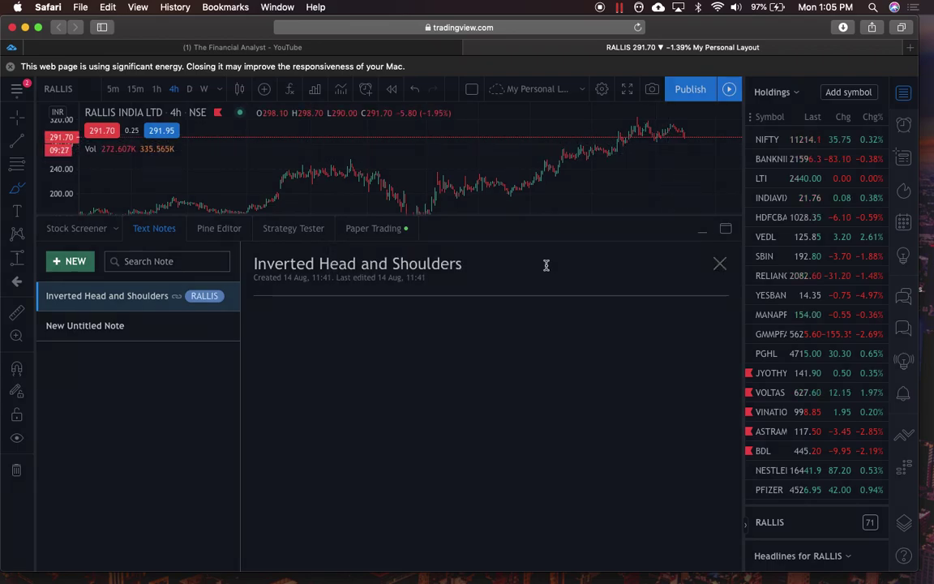
Step: Open the Stock Screener, view its filter settings briefly, and look over the list of matching stocks
click(95, 227)
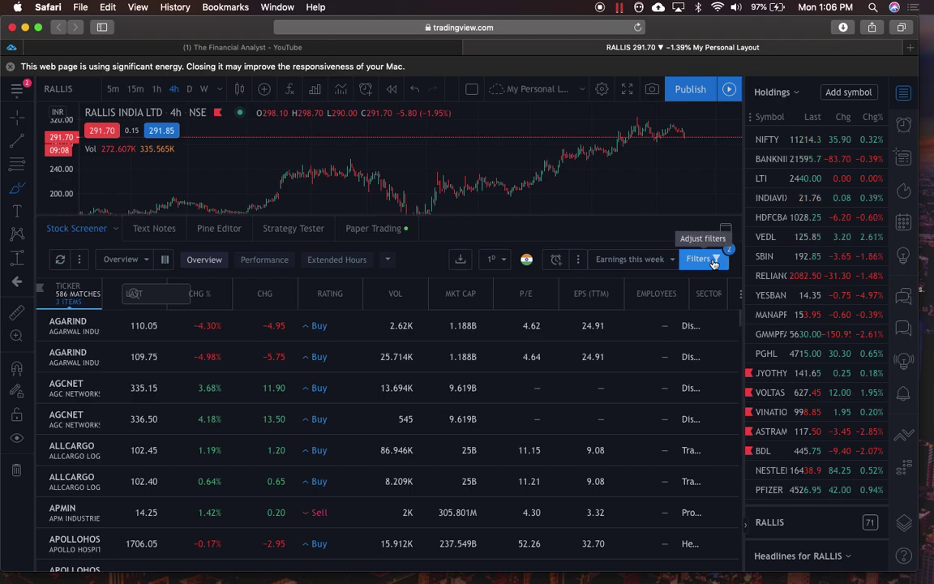
click(714, 264)
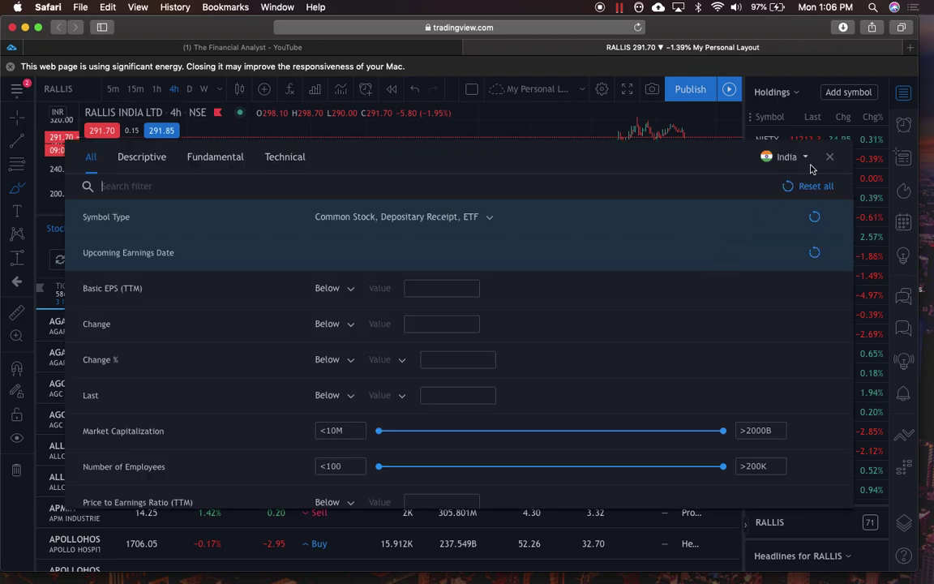
click(830, 157)
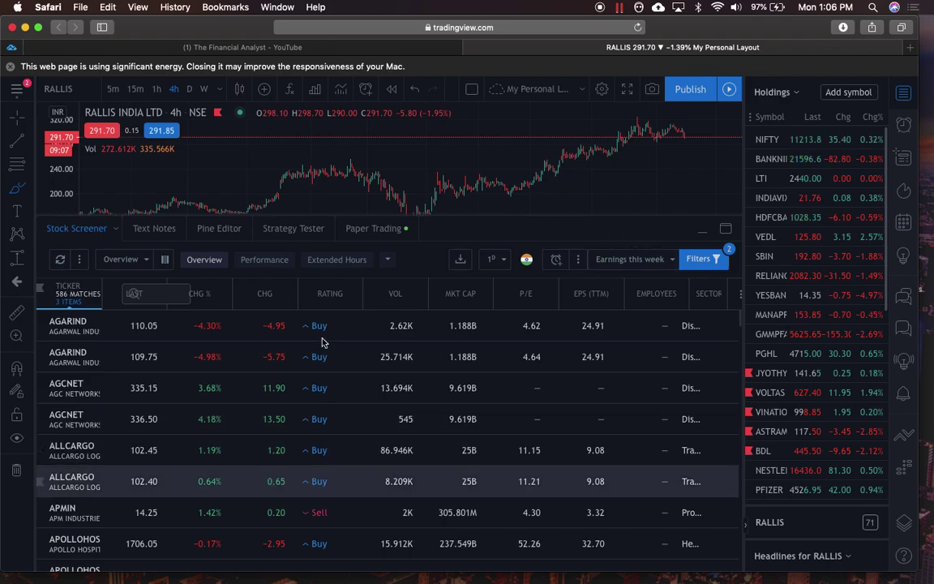
scroll(322, 389, down, 1)
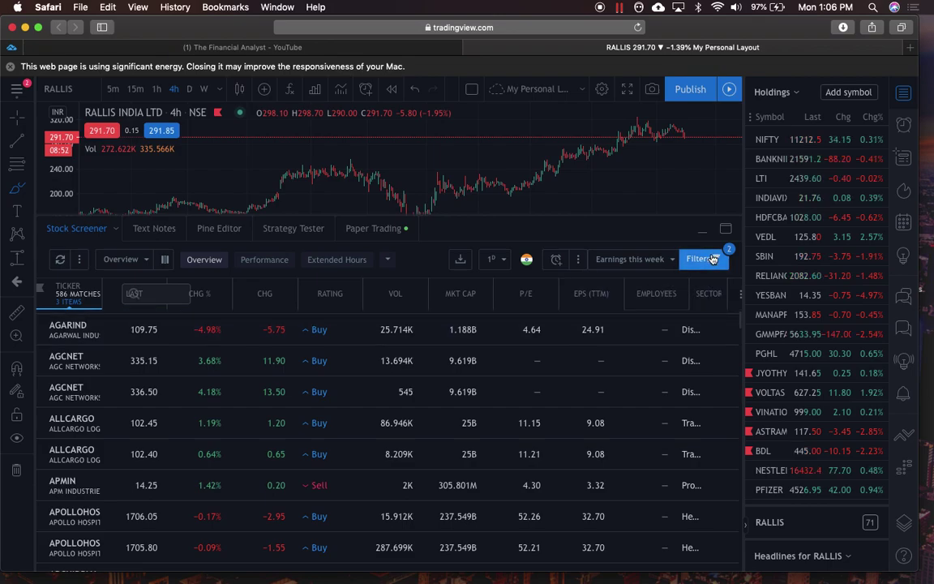
Step: Examine the screener's Fundamental filters, from Upcoming Earnings Date through Total Shares Outstanding (MRQ)
click(712, 259)
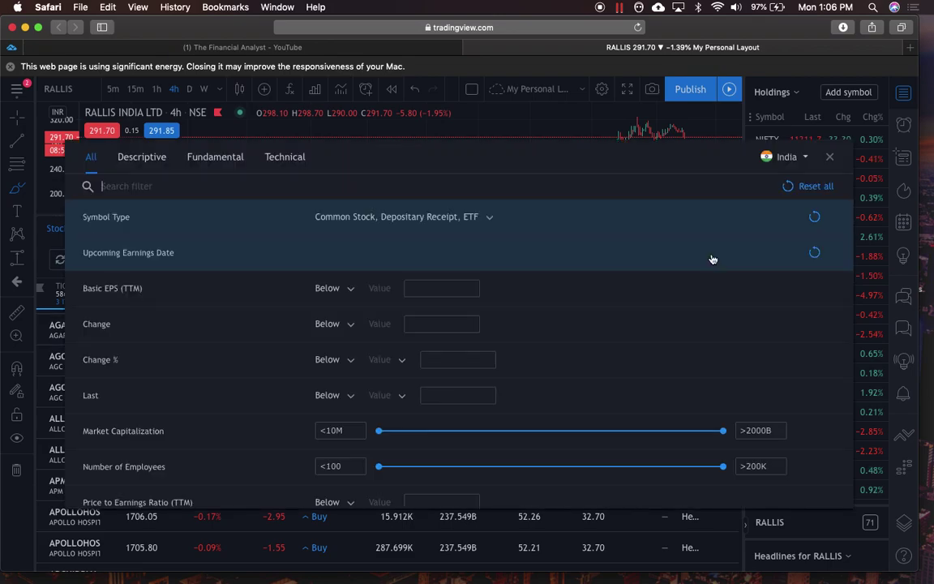
click(236, 161)
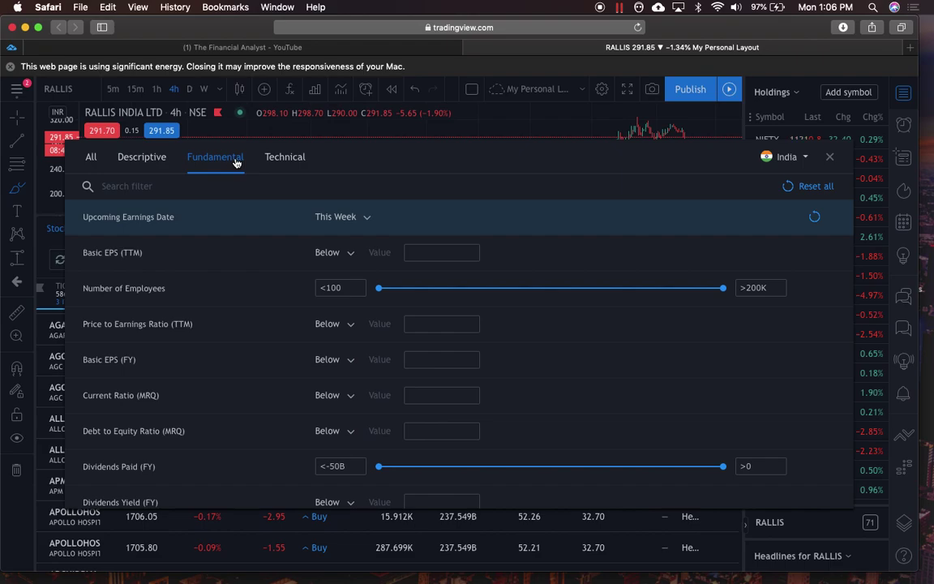
scroll(243, 285, down, 15)
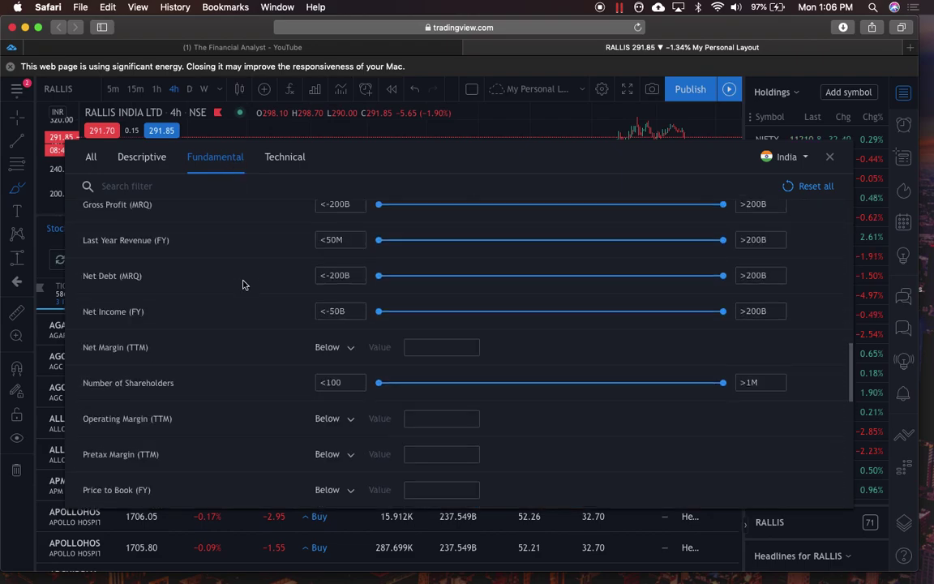
scroll(243, 285, down, 8)
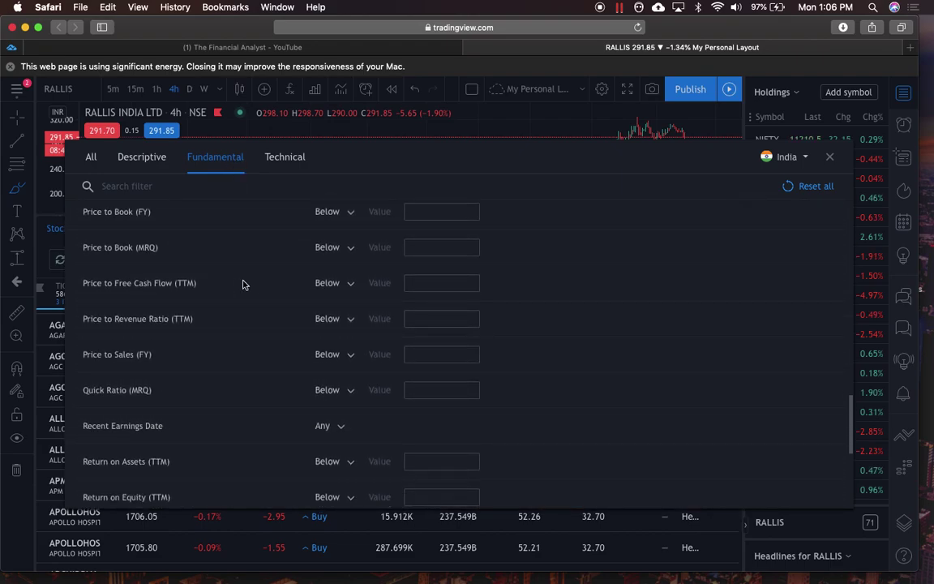
scroll(244, 285, down, 1)
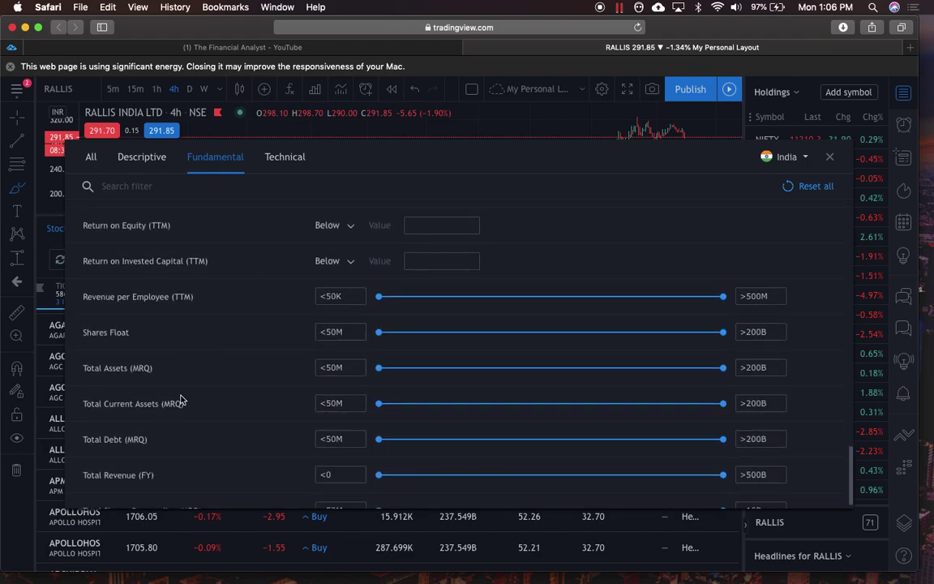
scroll(181, 400, down, 1)
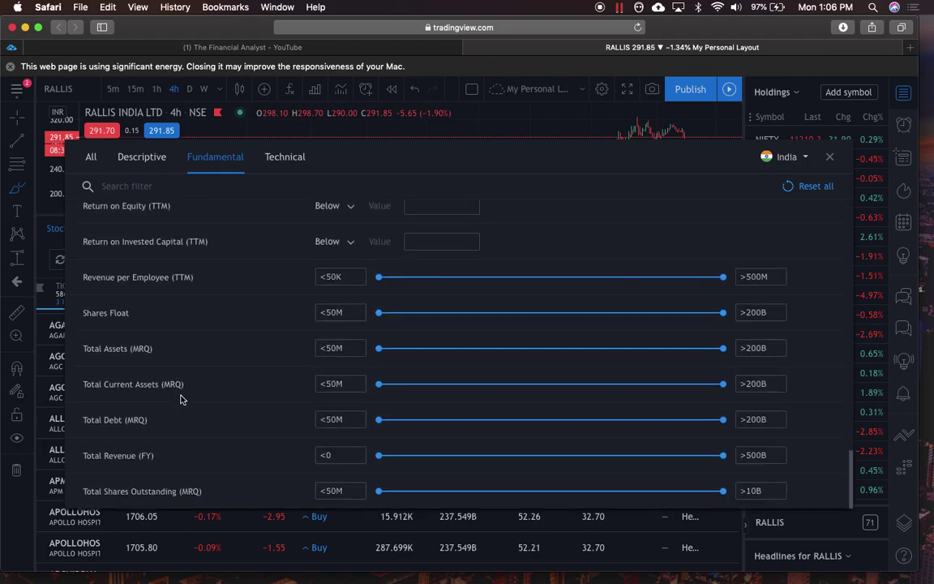
Step: Set the screener's technical filter Average Directional Index (14) to Above 30
click(275, 160)
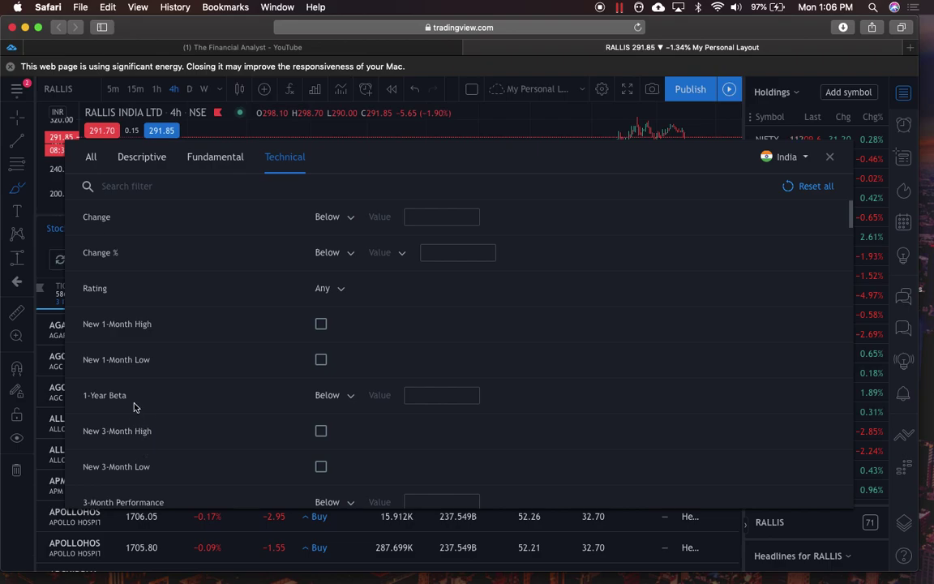
scroll(150, 417, down, 7)
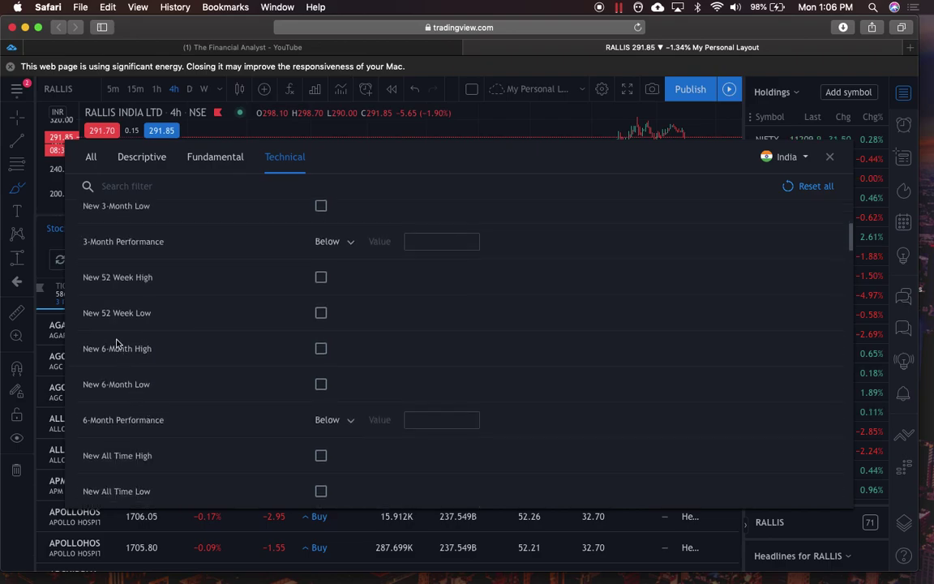
scroll(146, 294, up, 3)
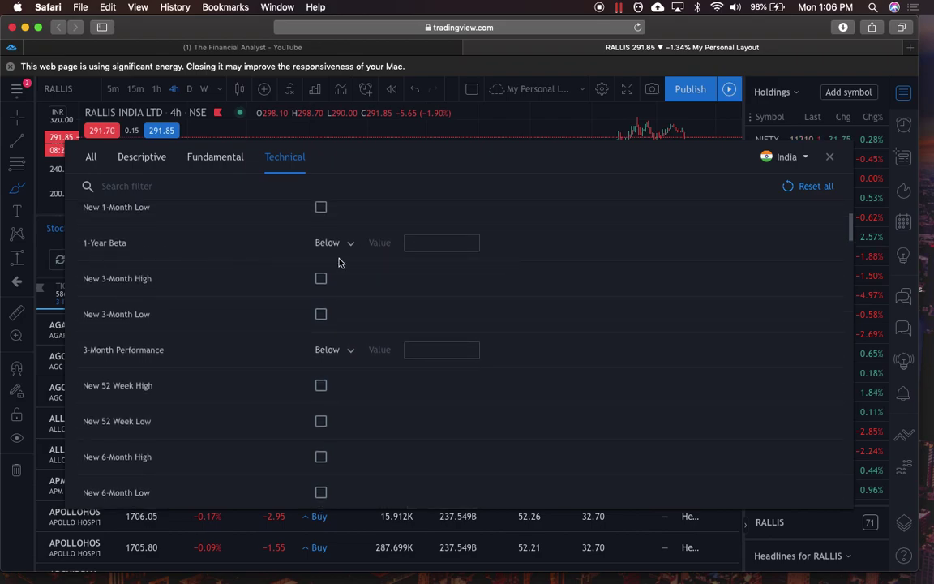
scroll(275, 358, down, 9)
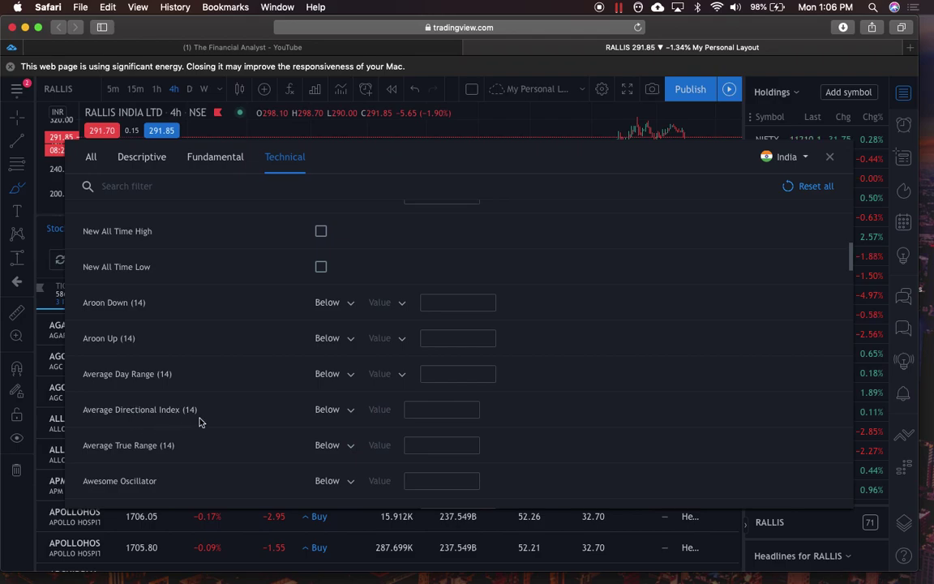
click(349, 417)
click(347, 453)
click(418, 415)
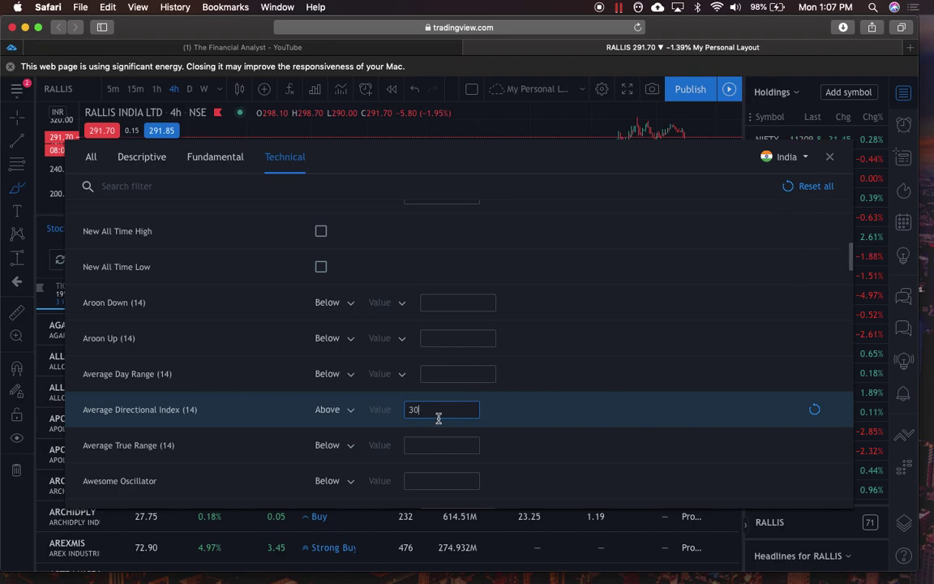
Step: Try a minimum Volume of 100K in the screener's Descriptive filters and return it to <50K
click(90, 158)
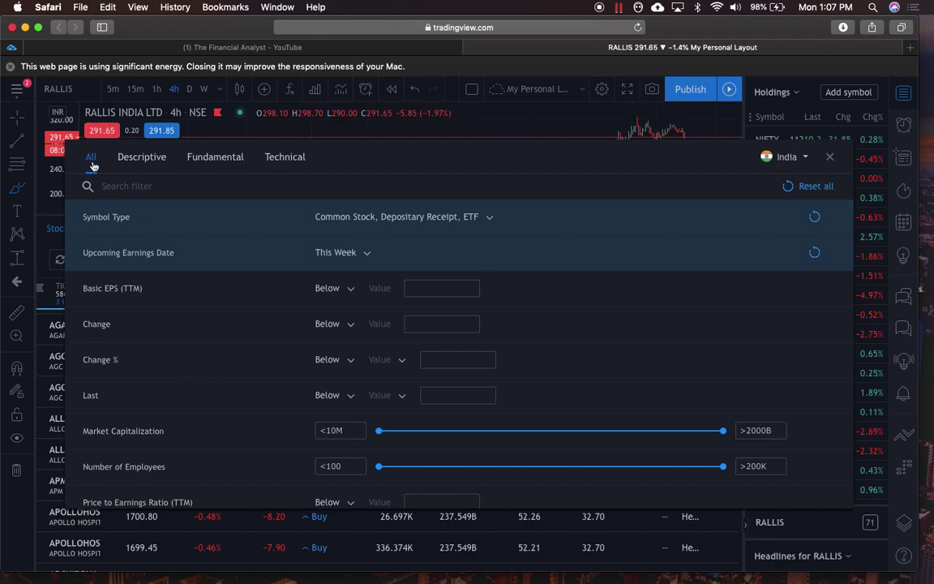
scroll(344, 376, down, 1)
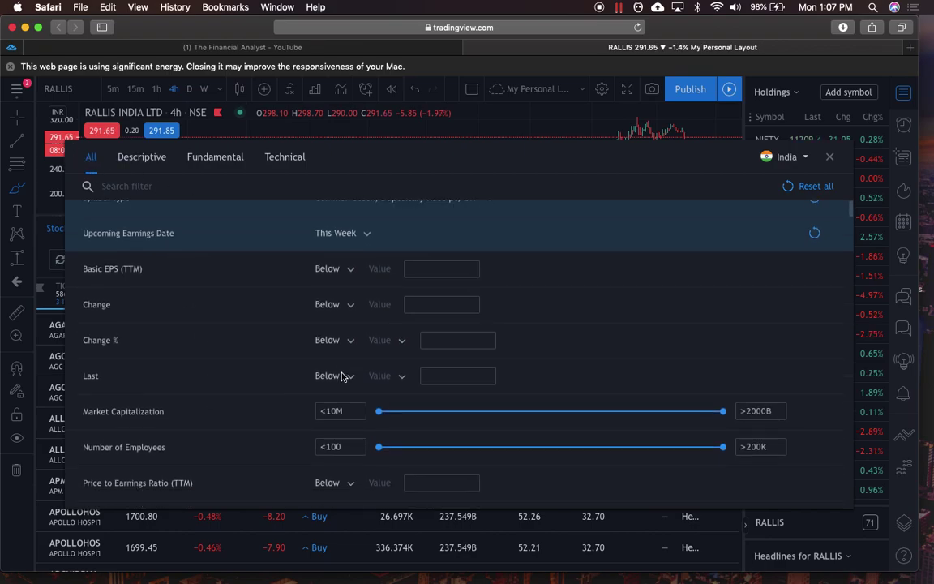
click(141, 158)
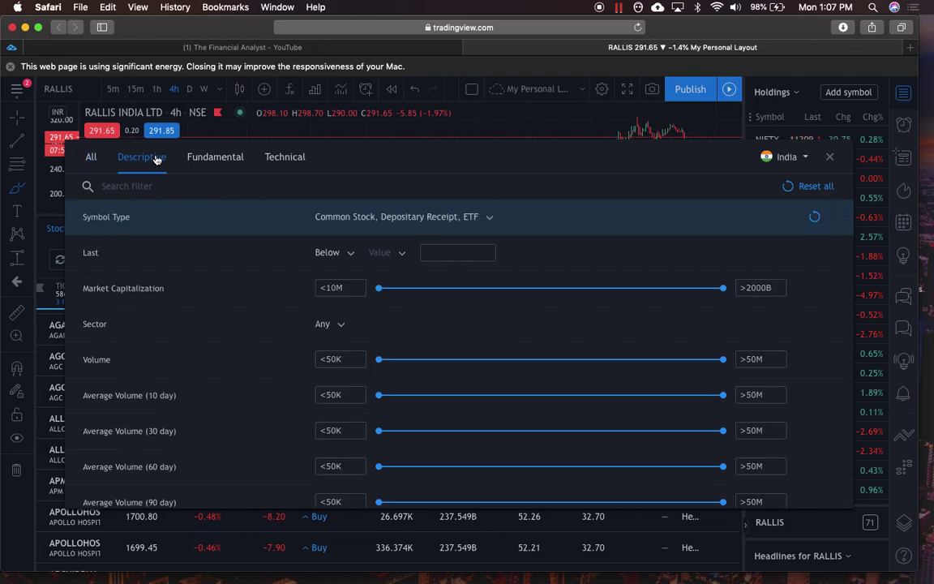
scroll(270, 406, down, 1)
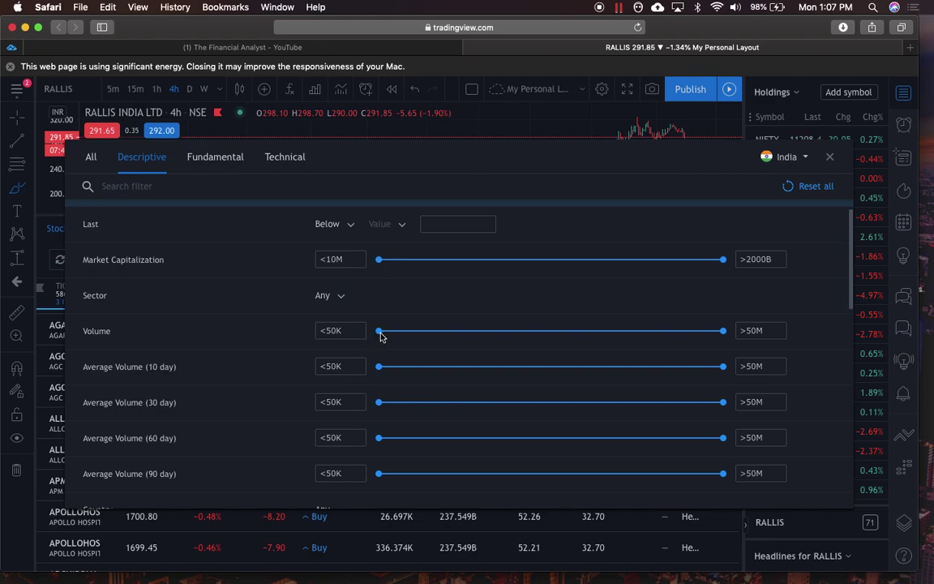
drag(394, 335, 432, 337)
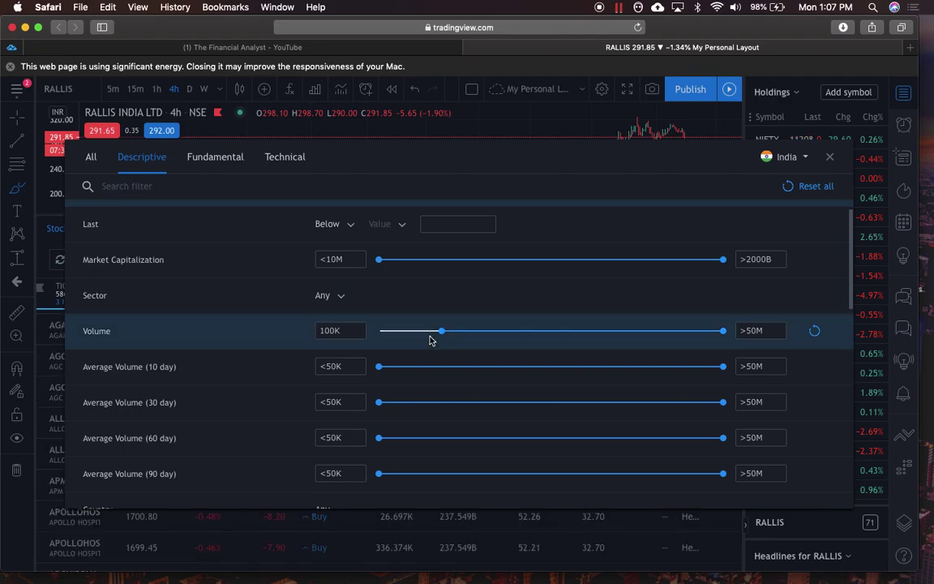
drag(375, 150, 440, 156)
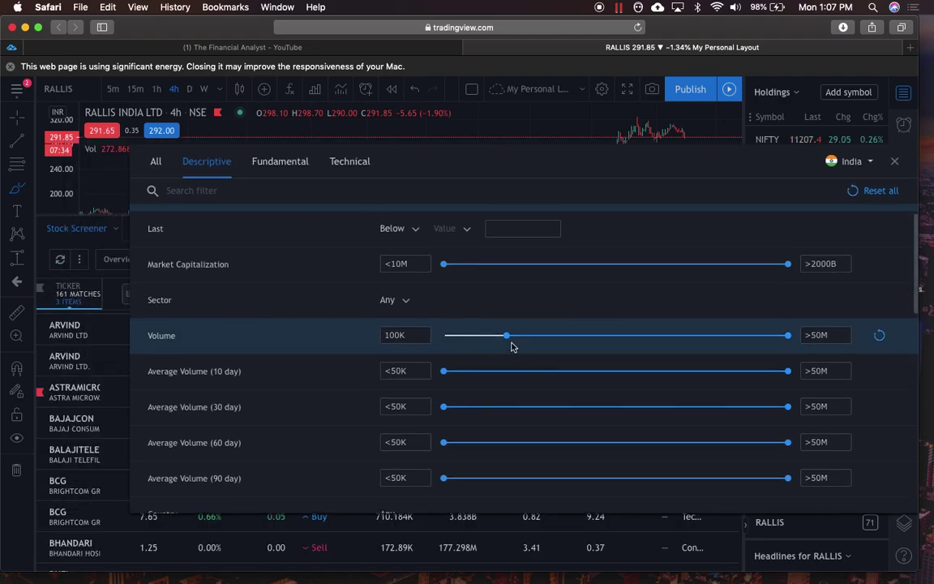
drag(504, 341, 431, 340)
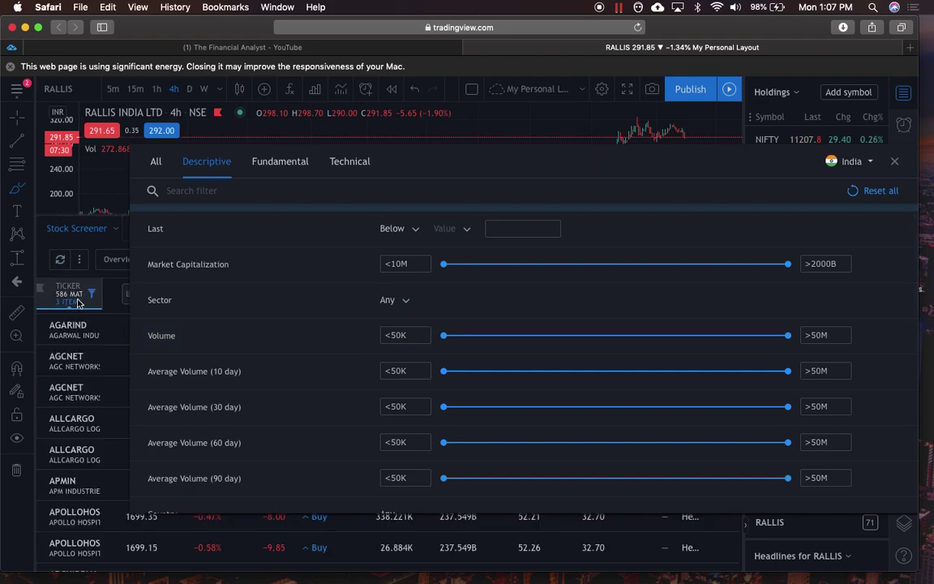
Step: Look through the remaining Descriptive filters and try a minimum Pre-market Volume of 50K
scroll(494, 445, down, 2)
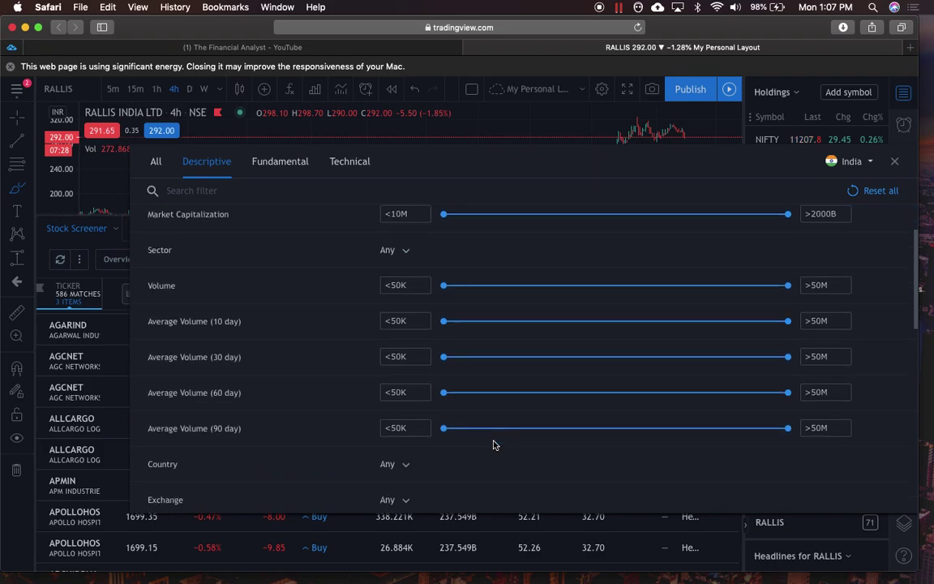
scroll(494, 445, down, 1)
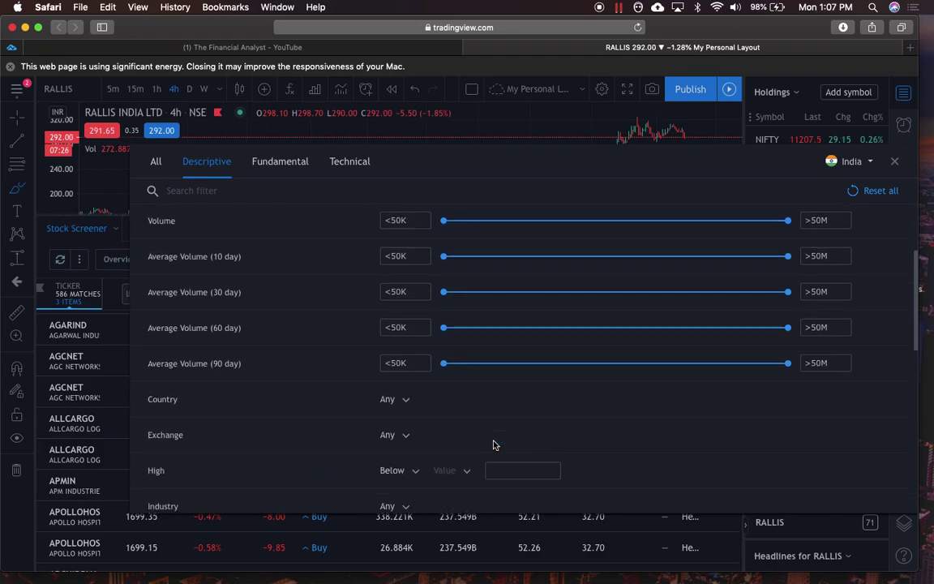
scroll(494, 445, down, 1)
scroll(494, 445, down, 4)
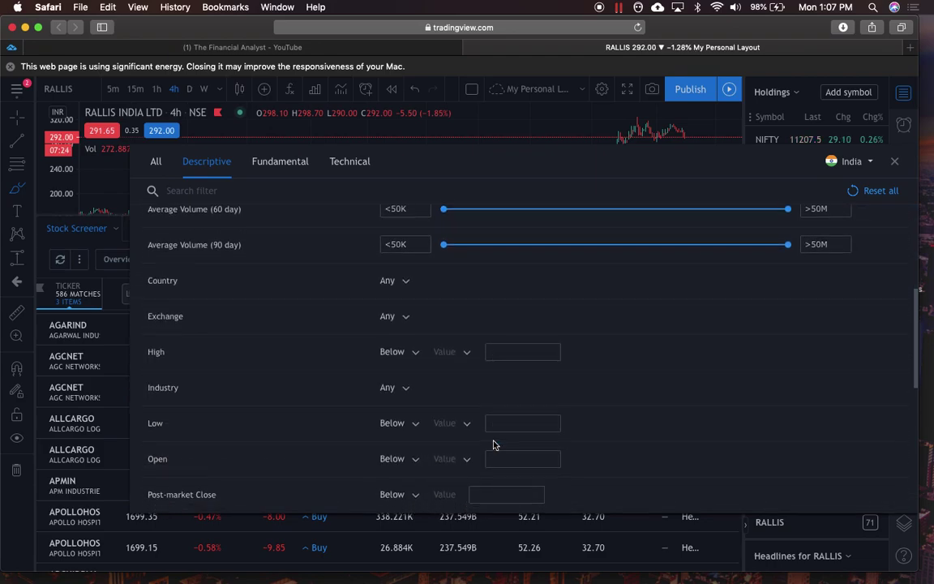
scroll(494, 445, down, 7)
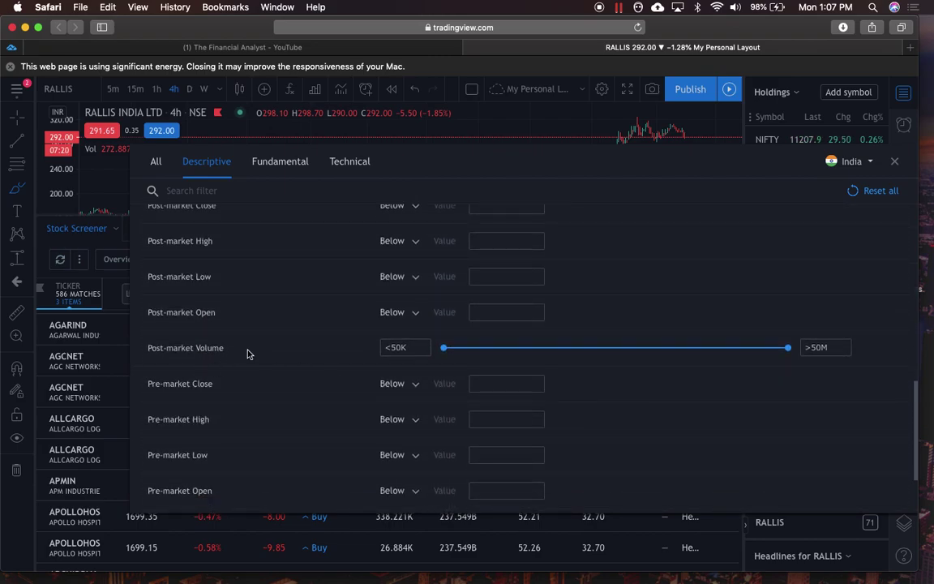
scroll(260, 354, down, 1)
scroll(252, 502, down, 1)
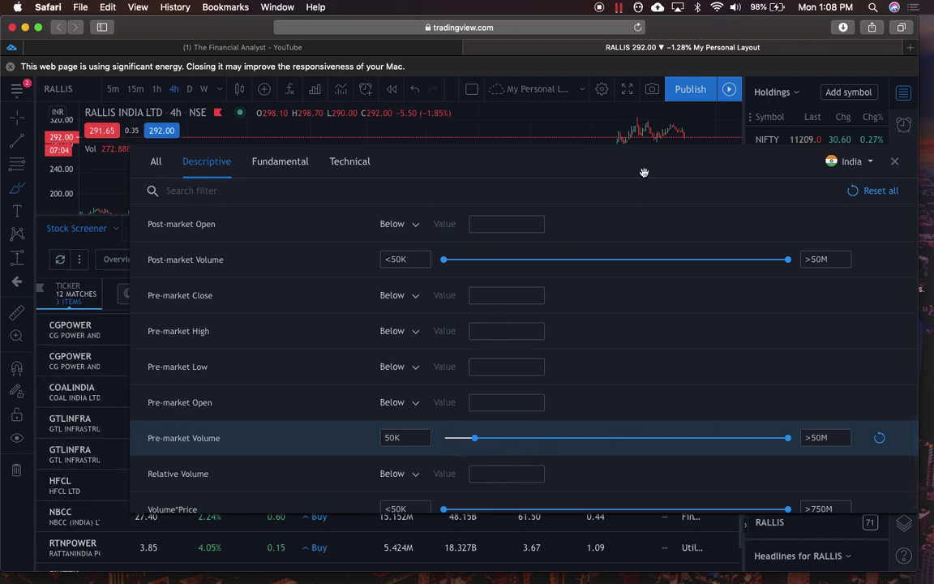
Step: Return the minimum Pre-market Volume to <50K and close both the filter settings and the Stock Screener
click(444, 439)
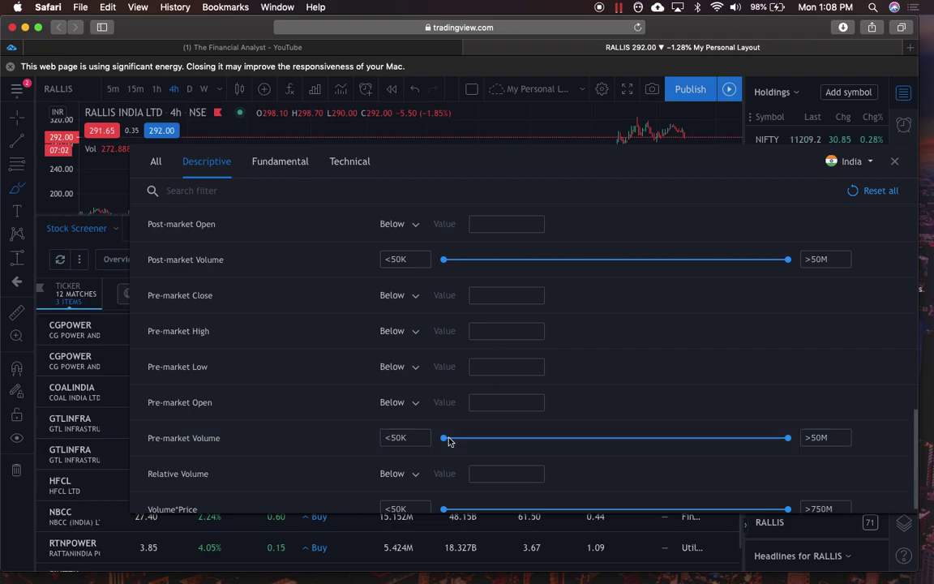
click(895, 160)
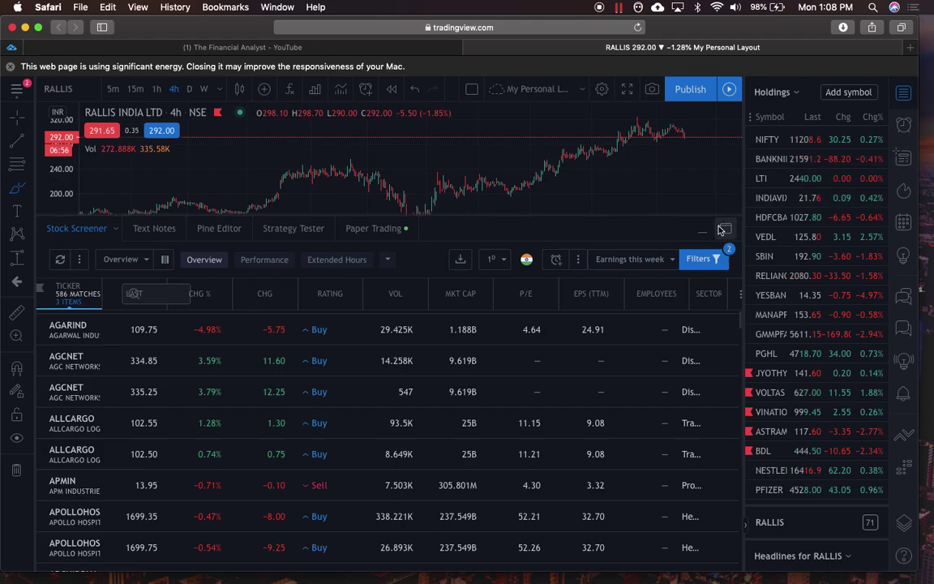
click(702, 229)
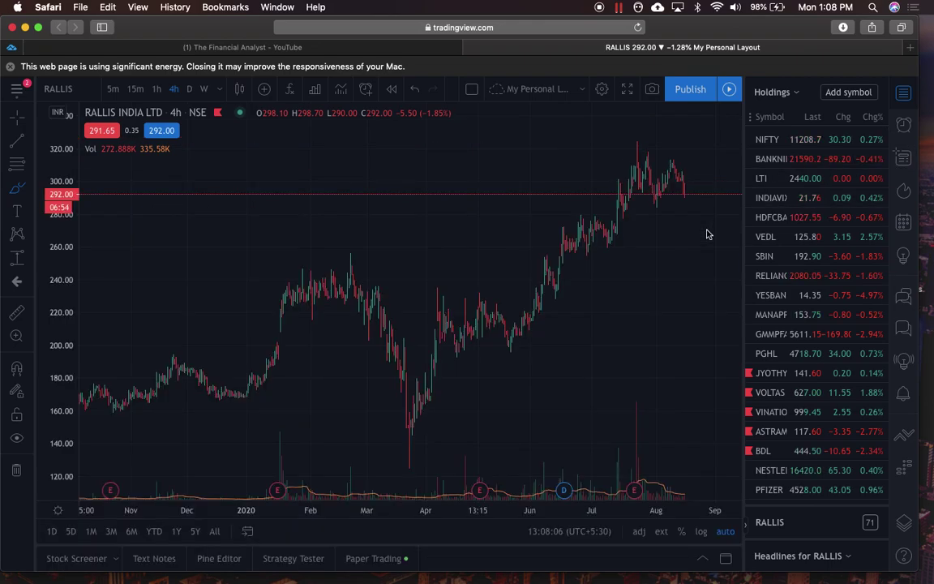